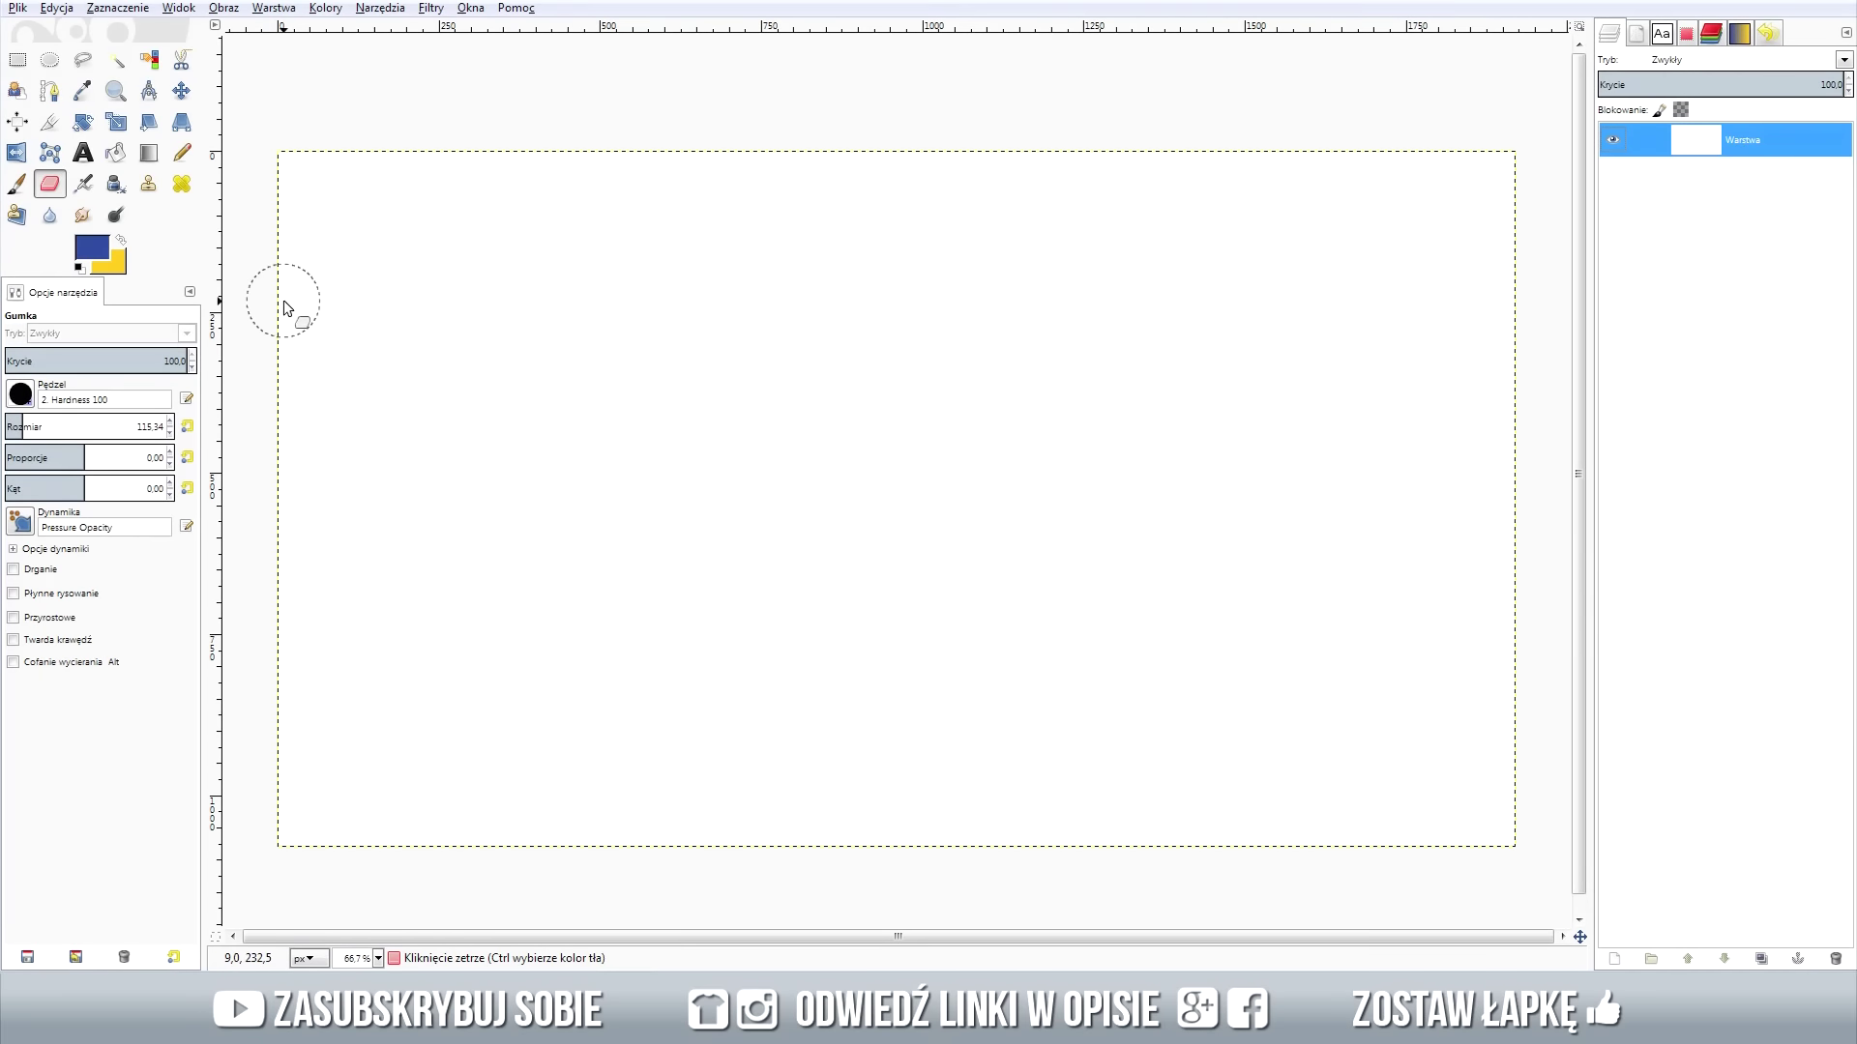
Switch from the Eraser to the Text tool and start a text box on the blank canvas.
left_click(83, 152)
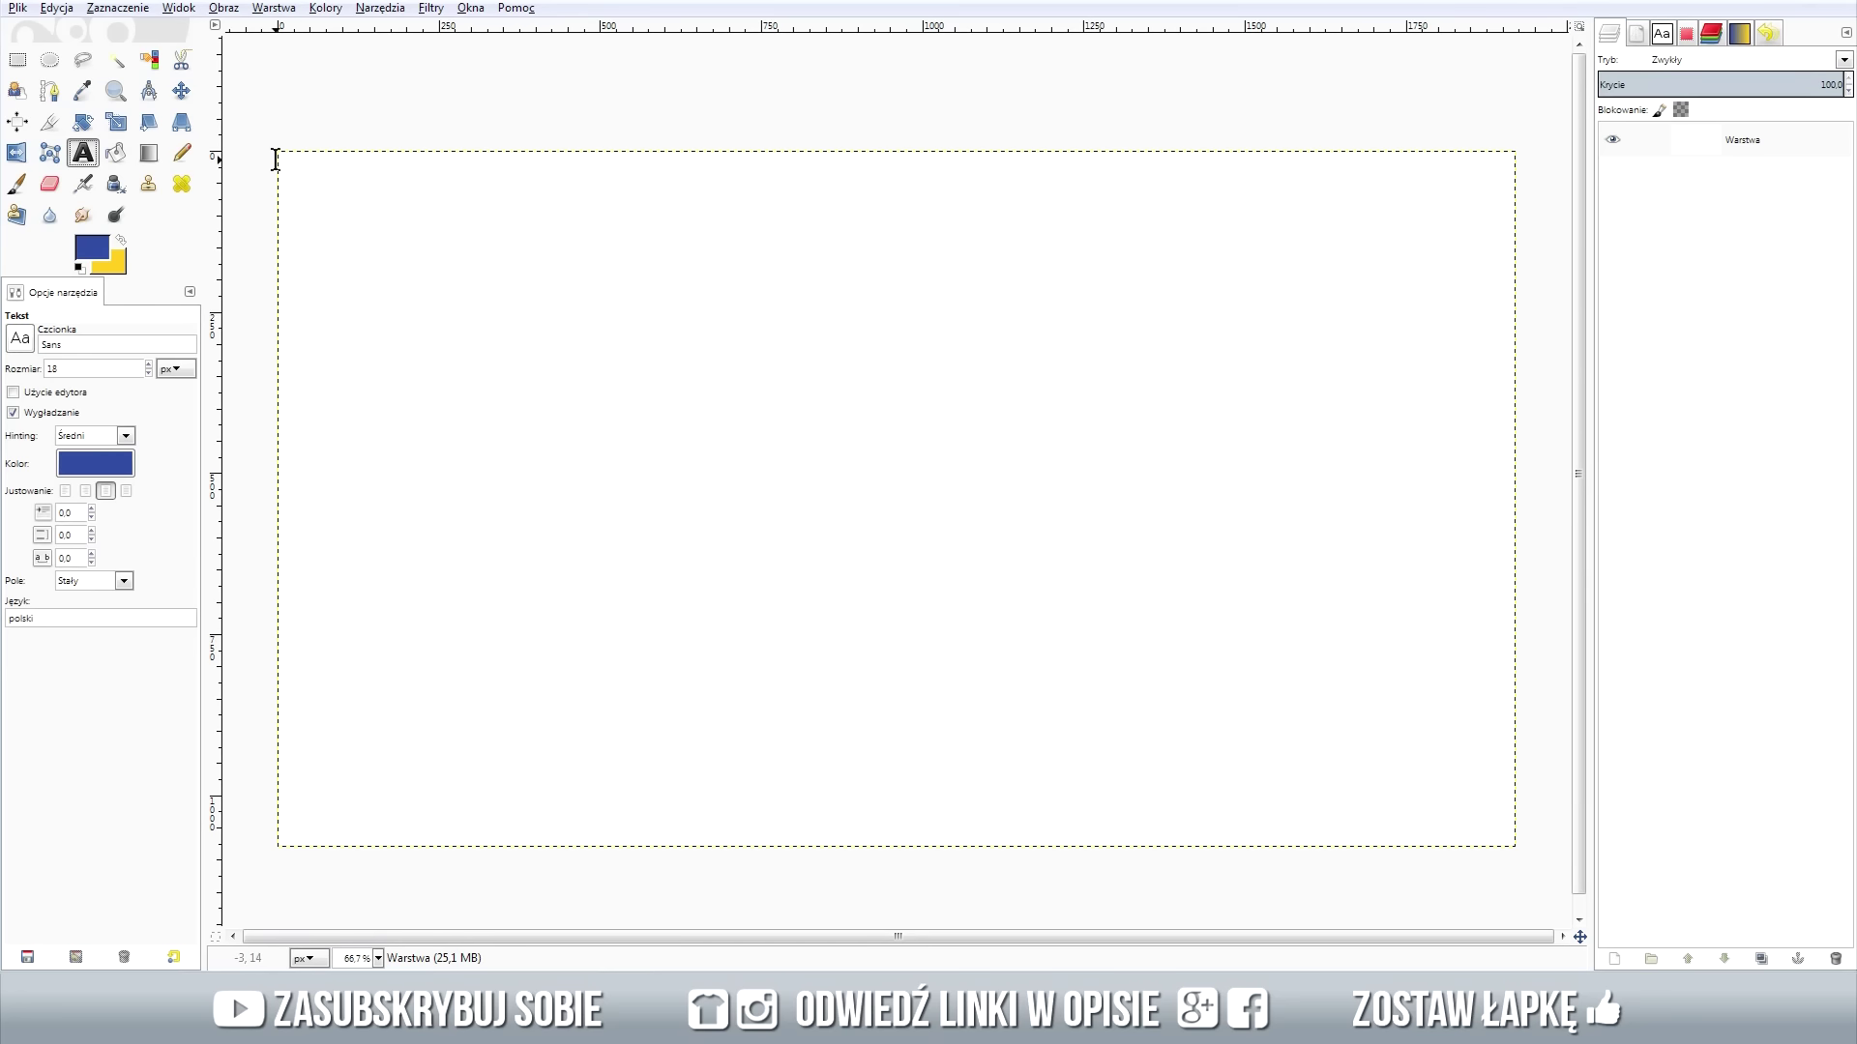
left_click(278, 153)
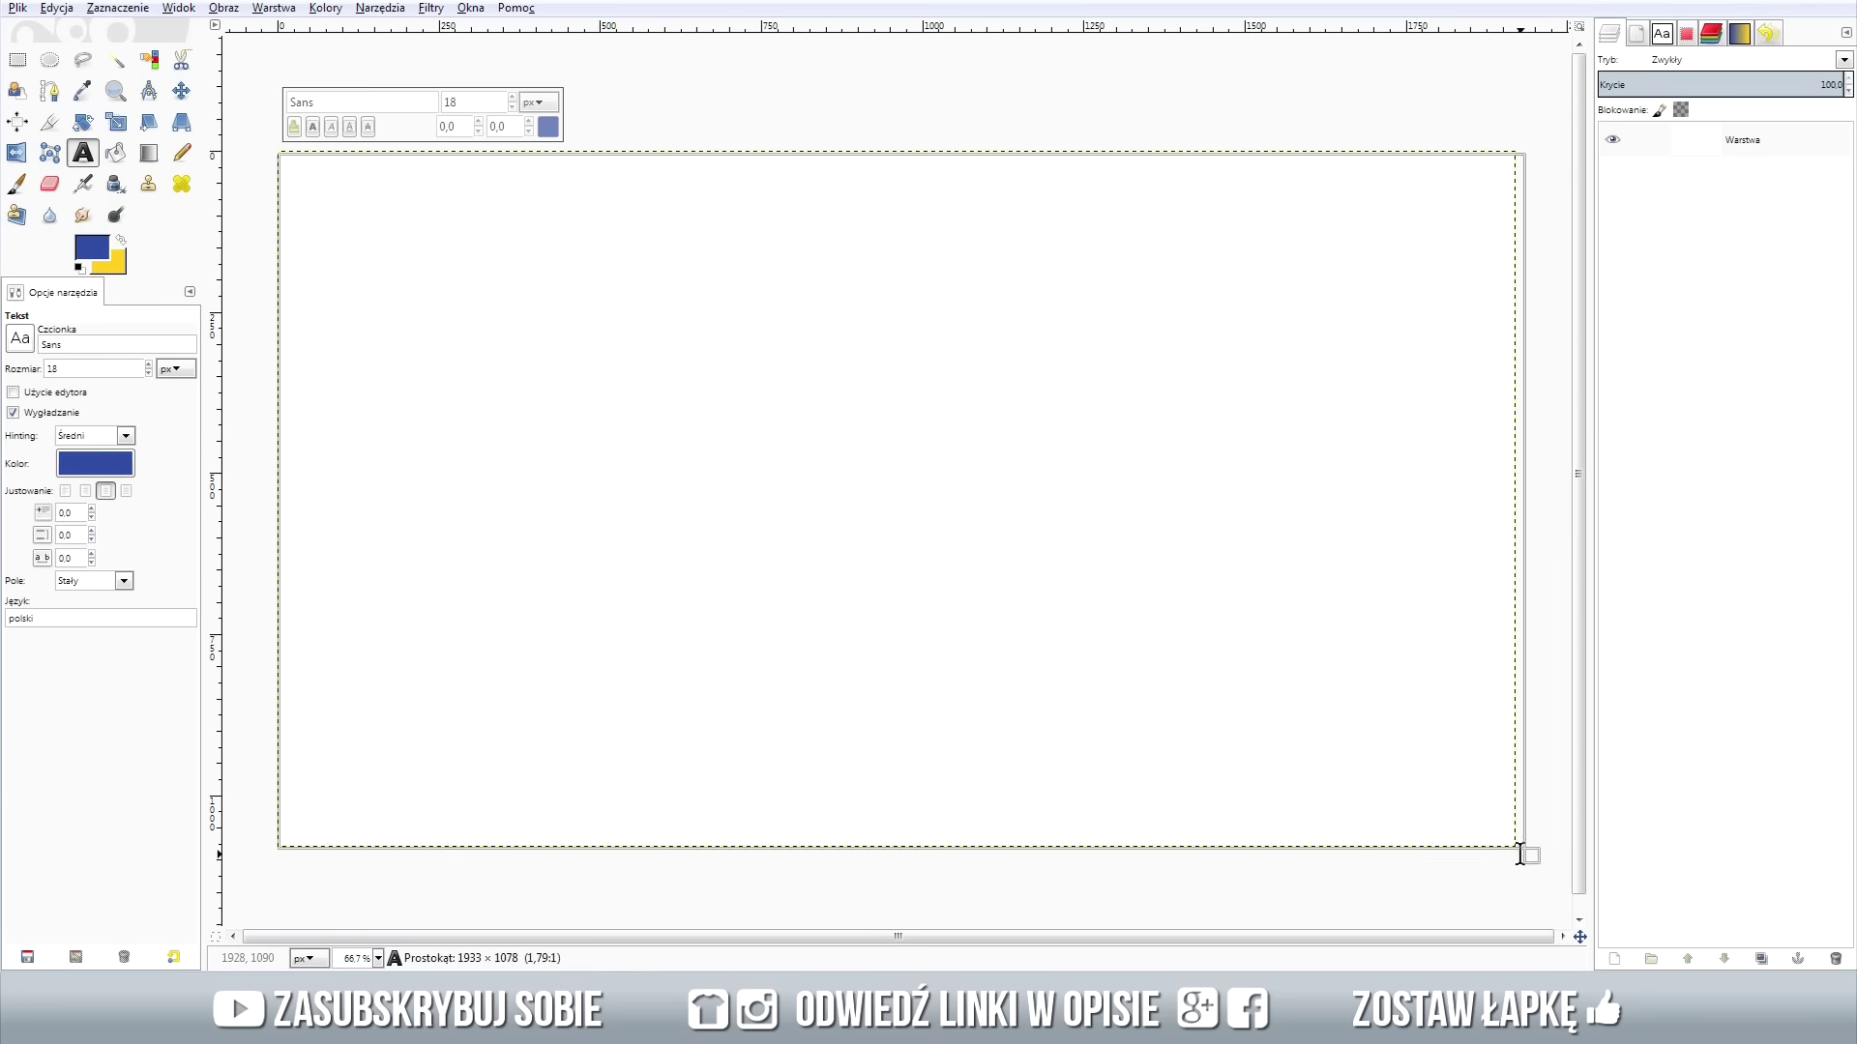
Type 'Czarny' in a canvas-wide text box and enlarge it to 390 px blue Sans.
left_click_drag(279, 152, 1516, 847)
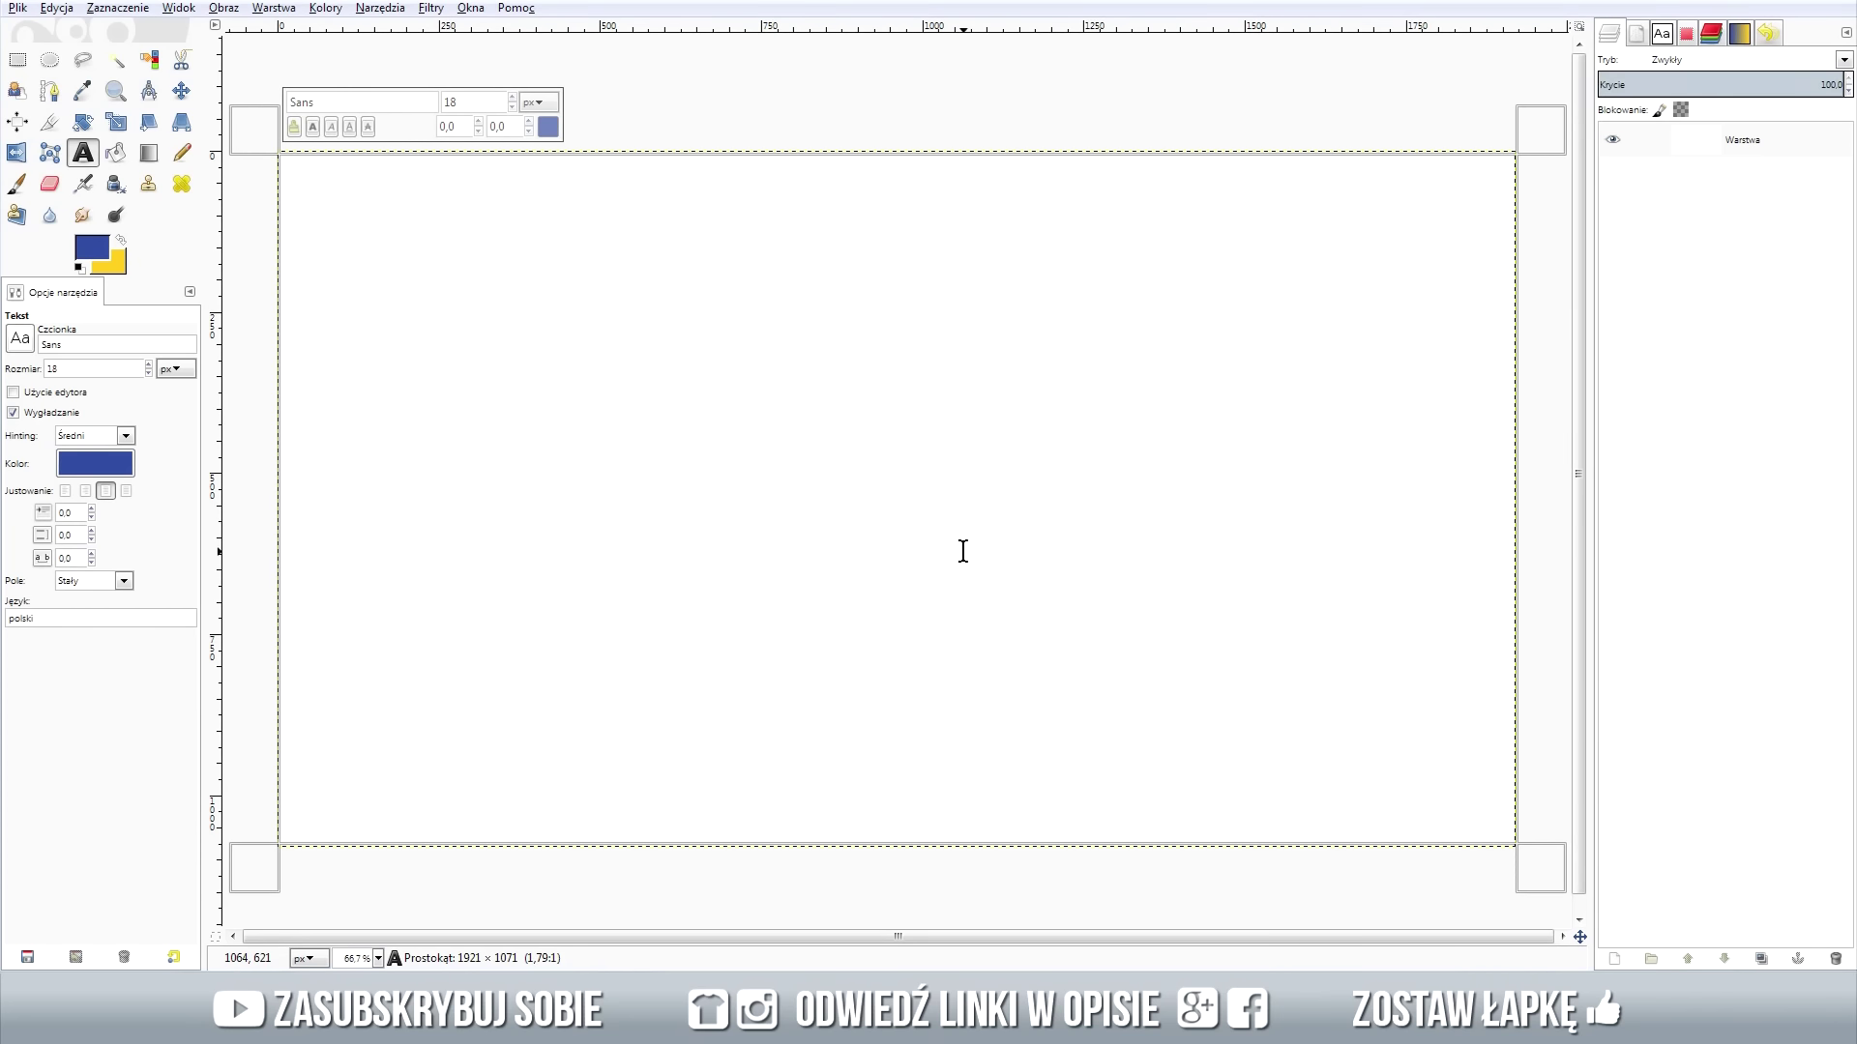
type("c")
type("rny")
key("ctrl+a")
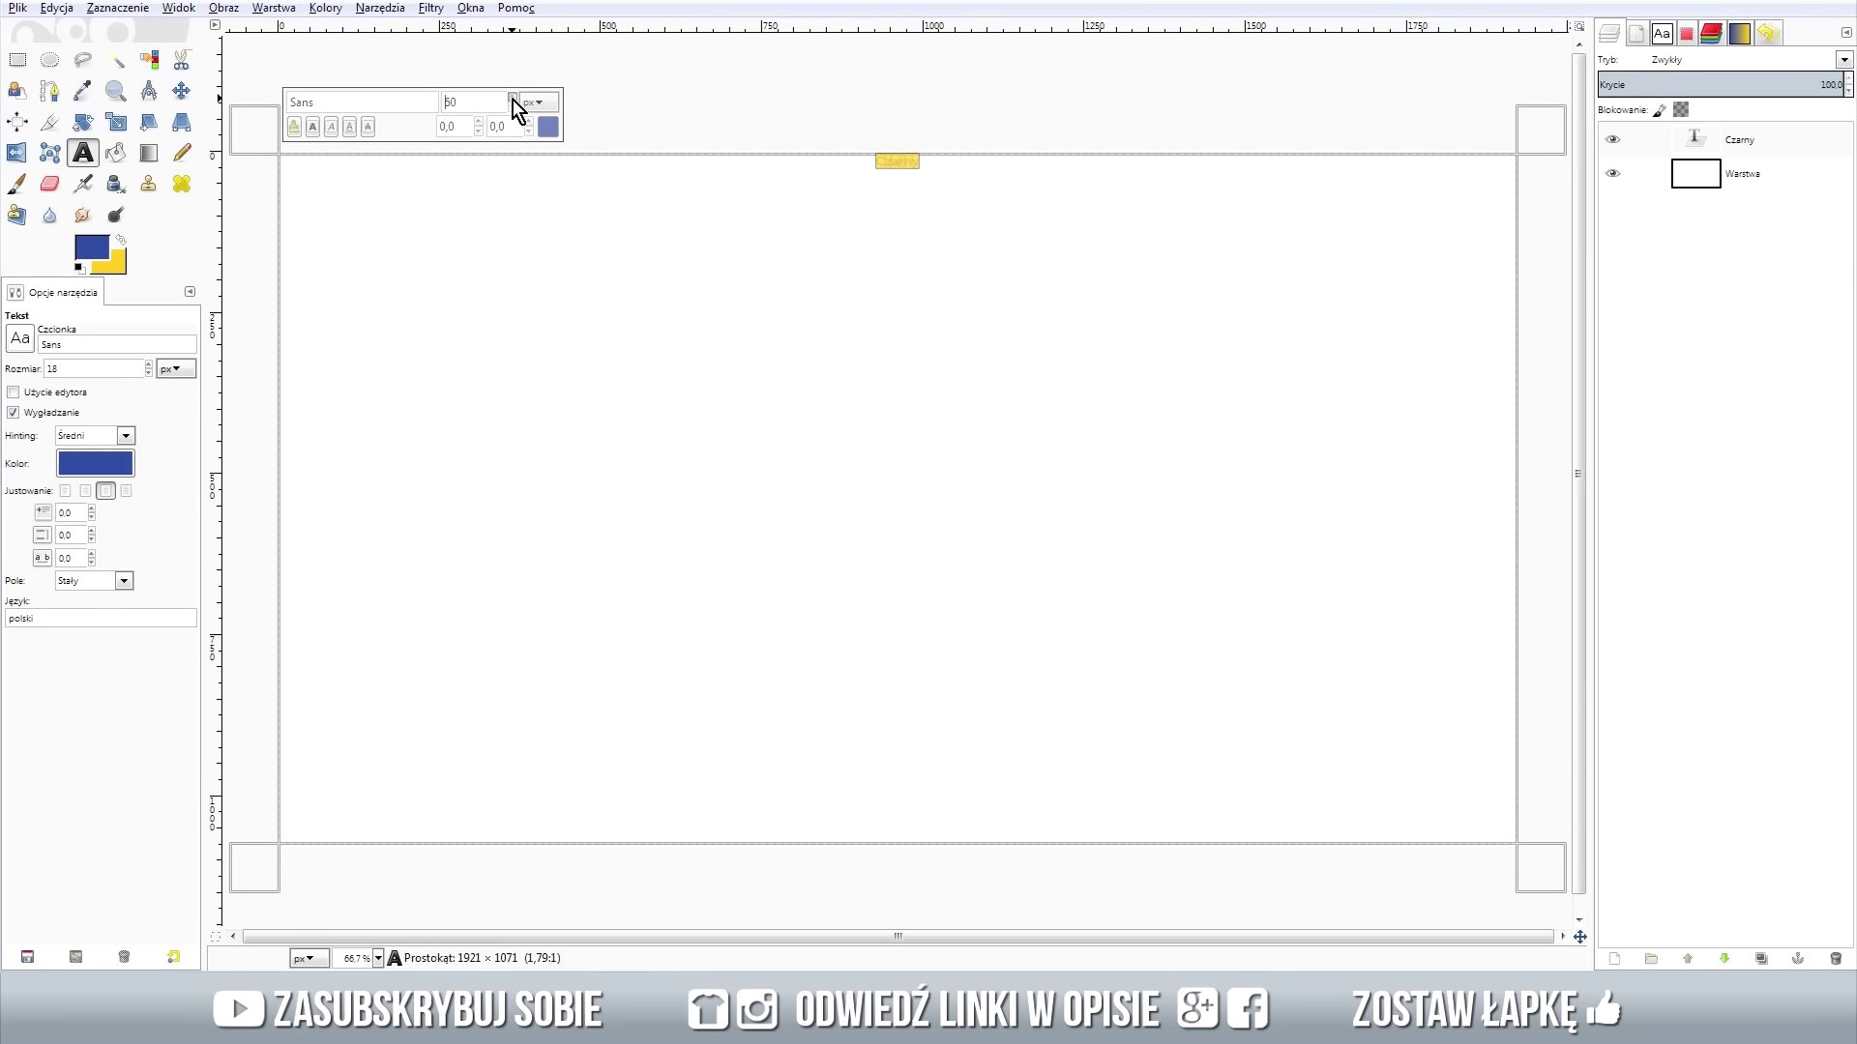
left_click_drag(513, 99, 517, 113)
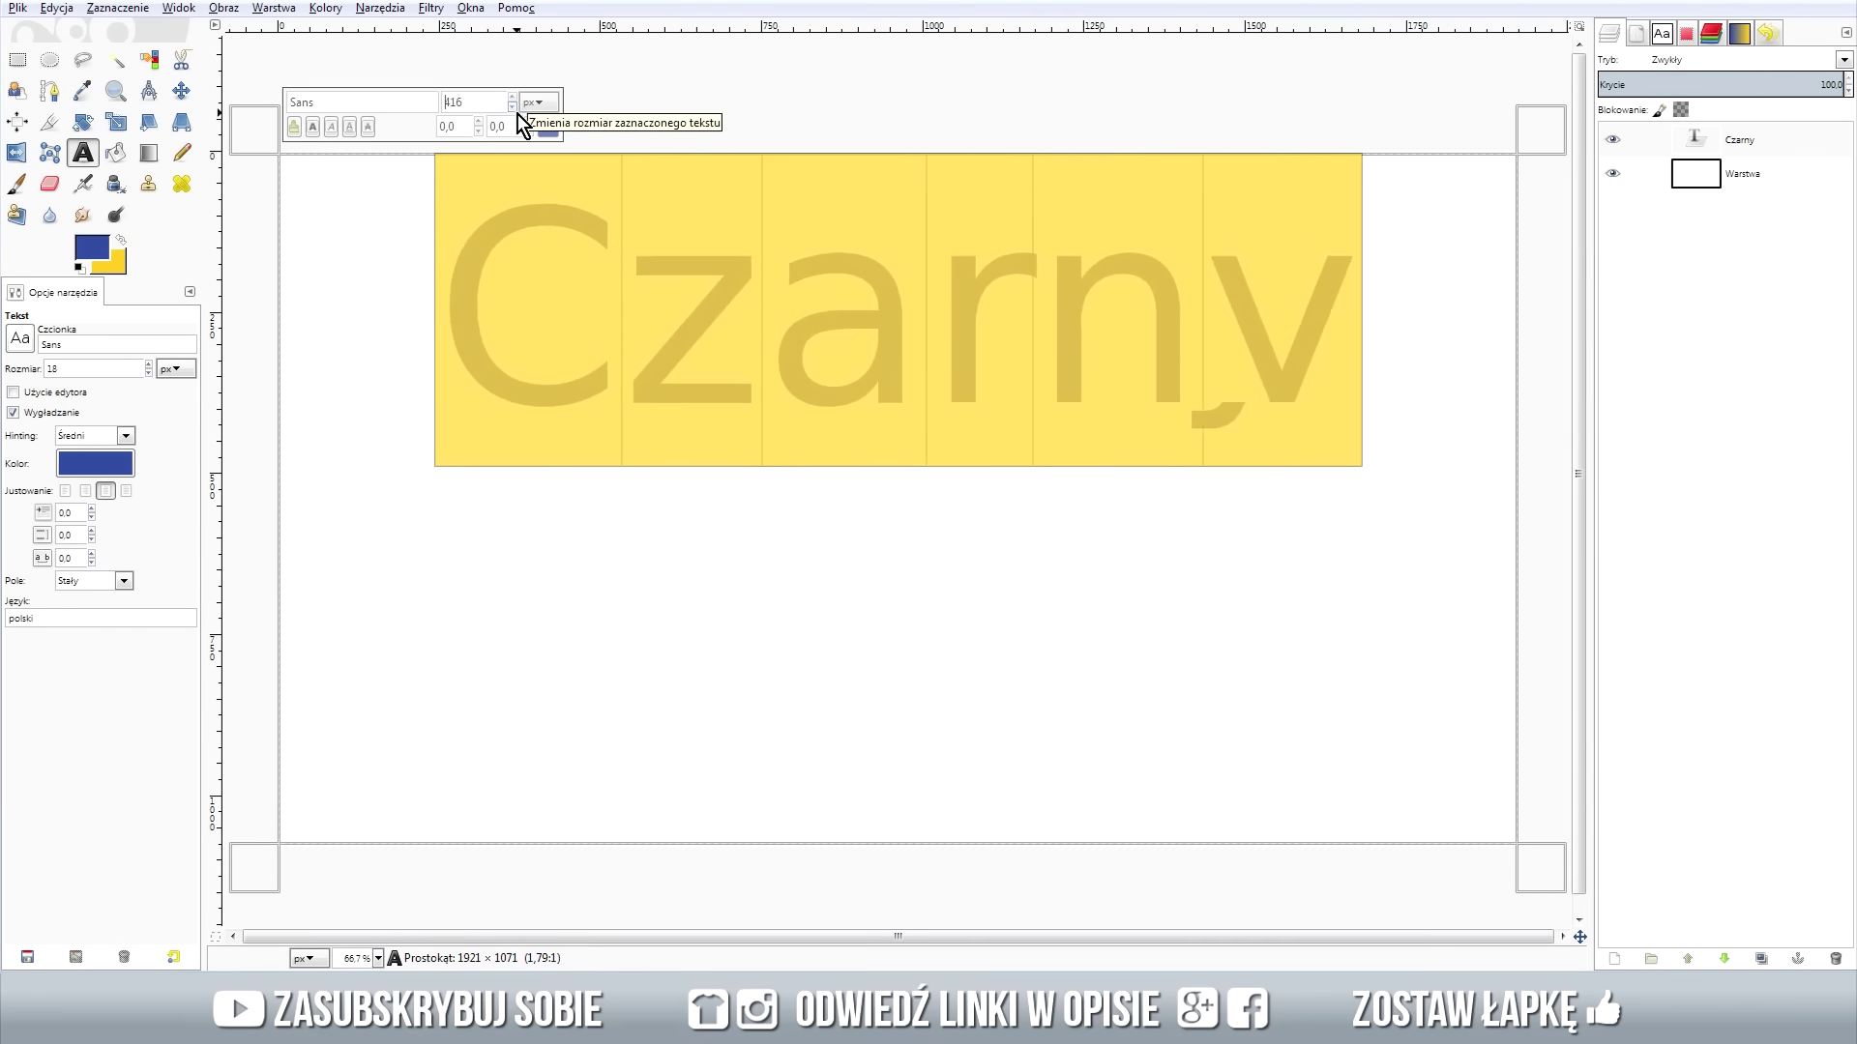
left_click(638, 300)
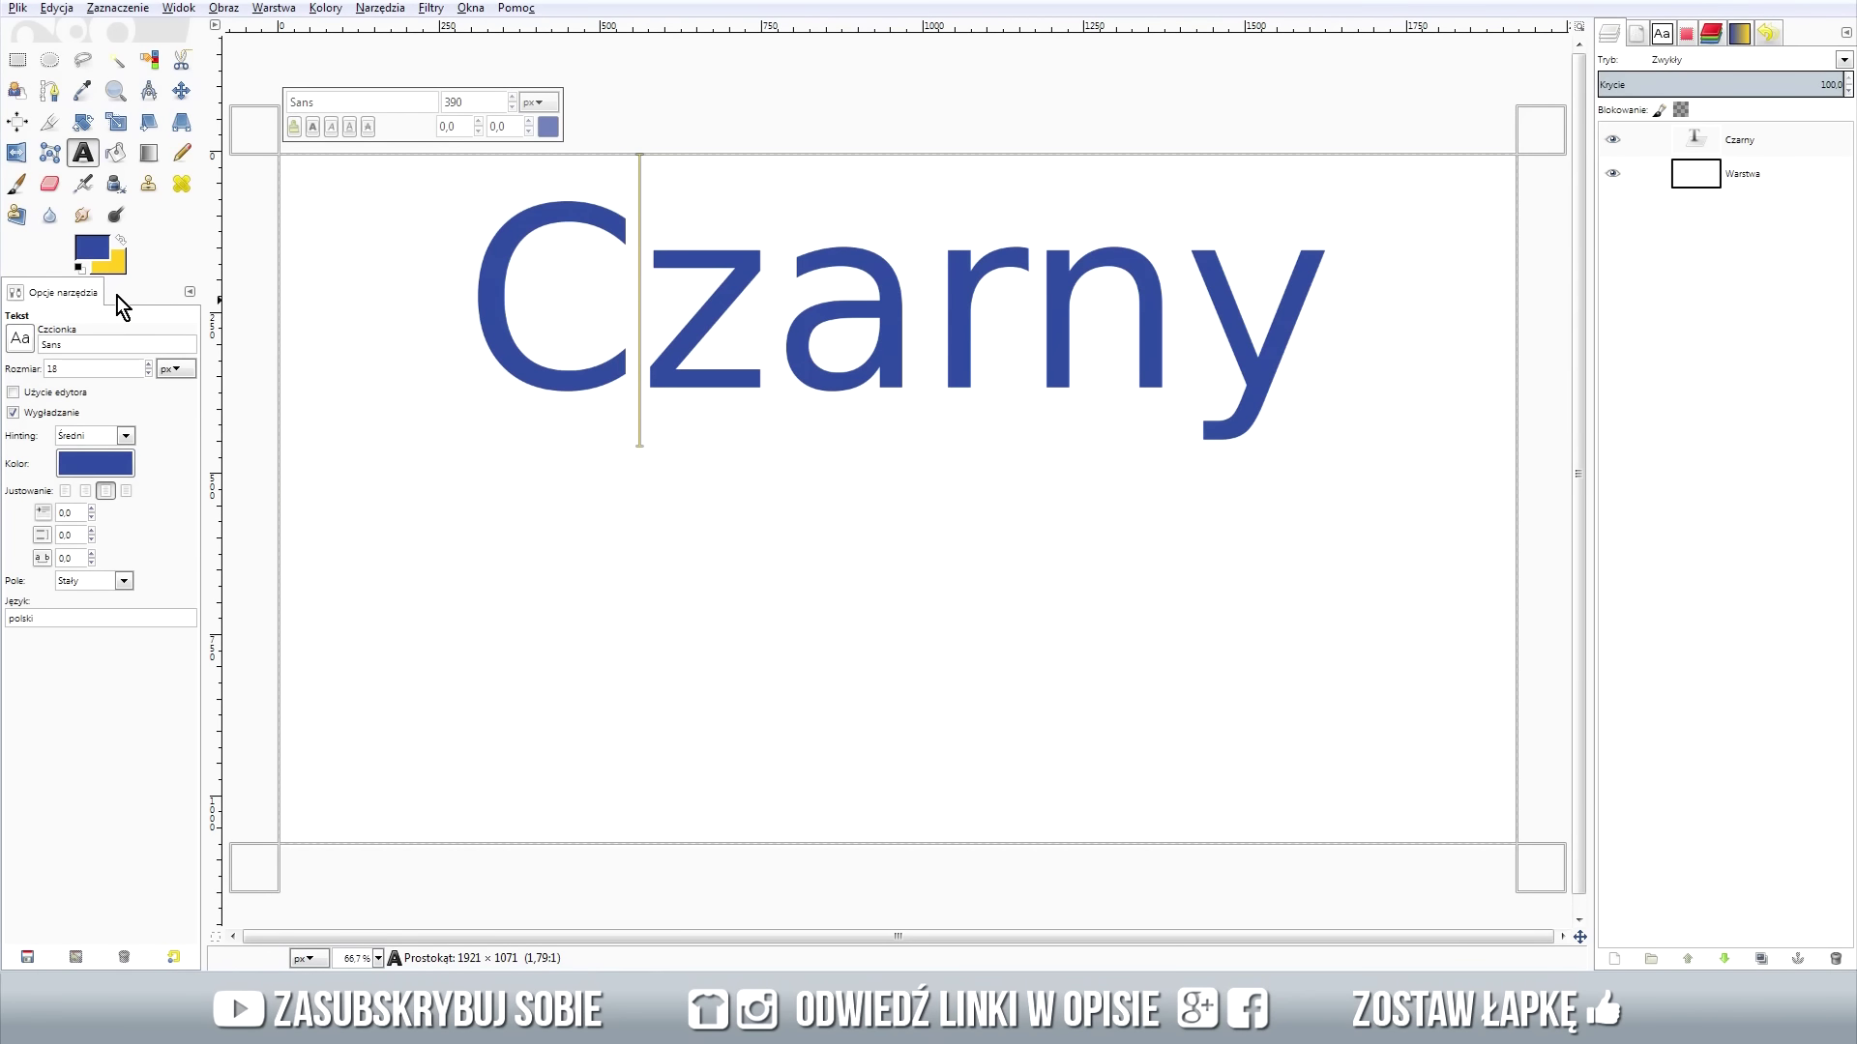
left_click(92, 252)
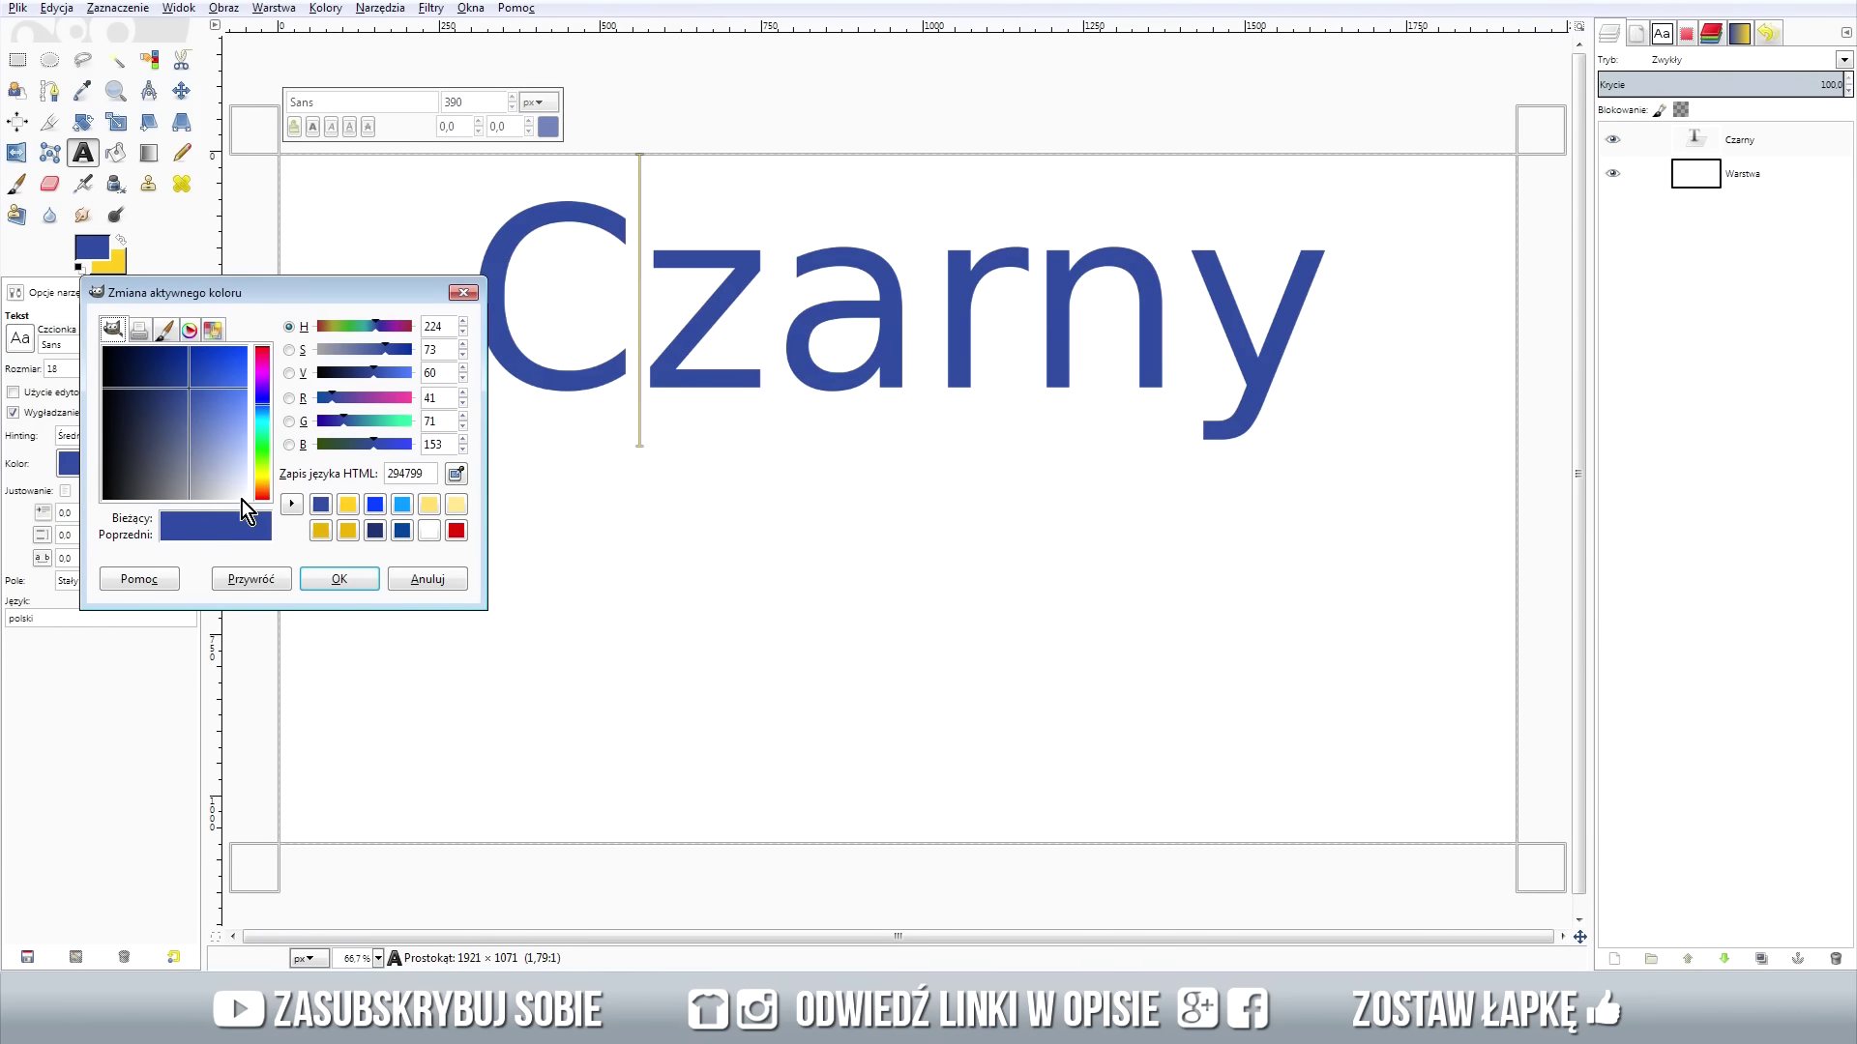
Copy the yellow background colour's hex code fdc117.
left_click(340, 579)
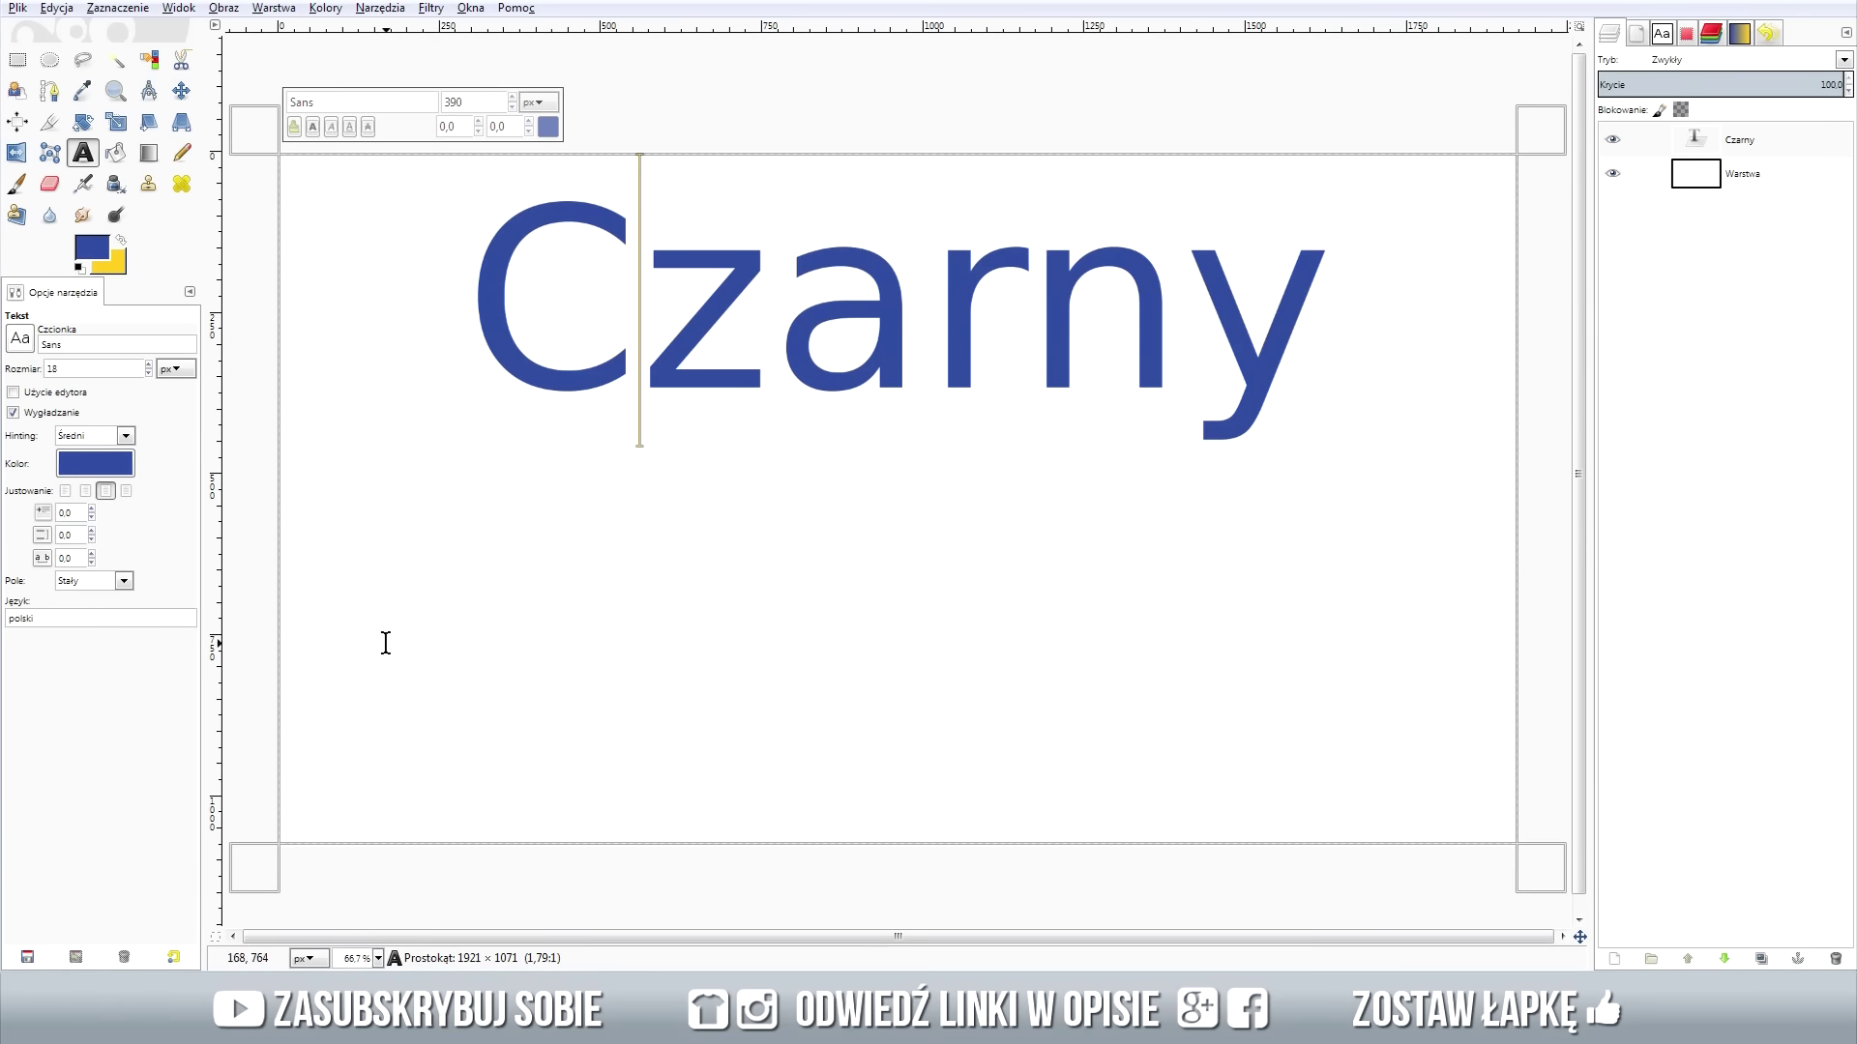
left_click(120, 269)
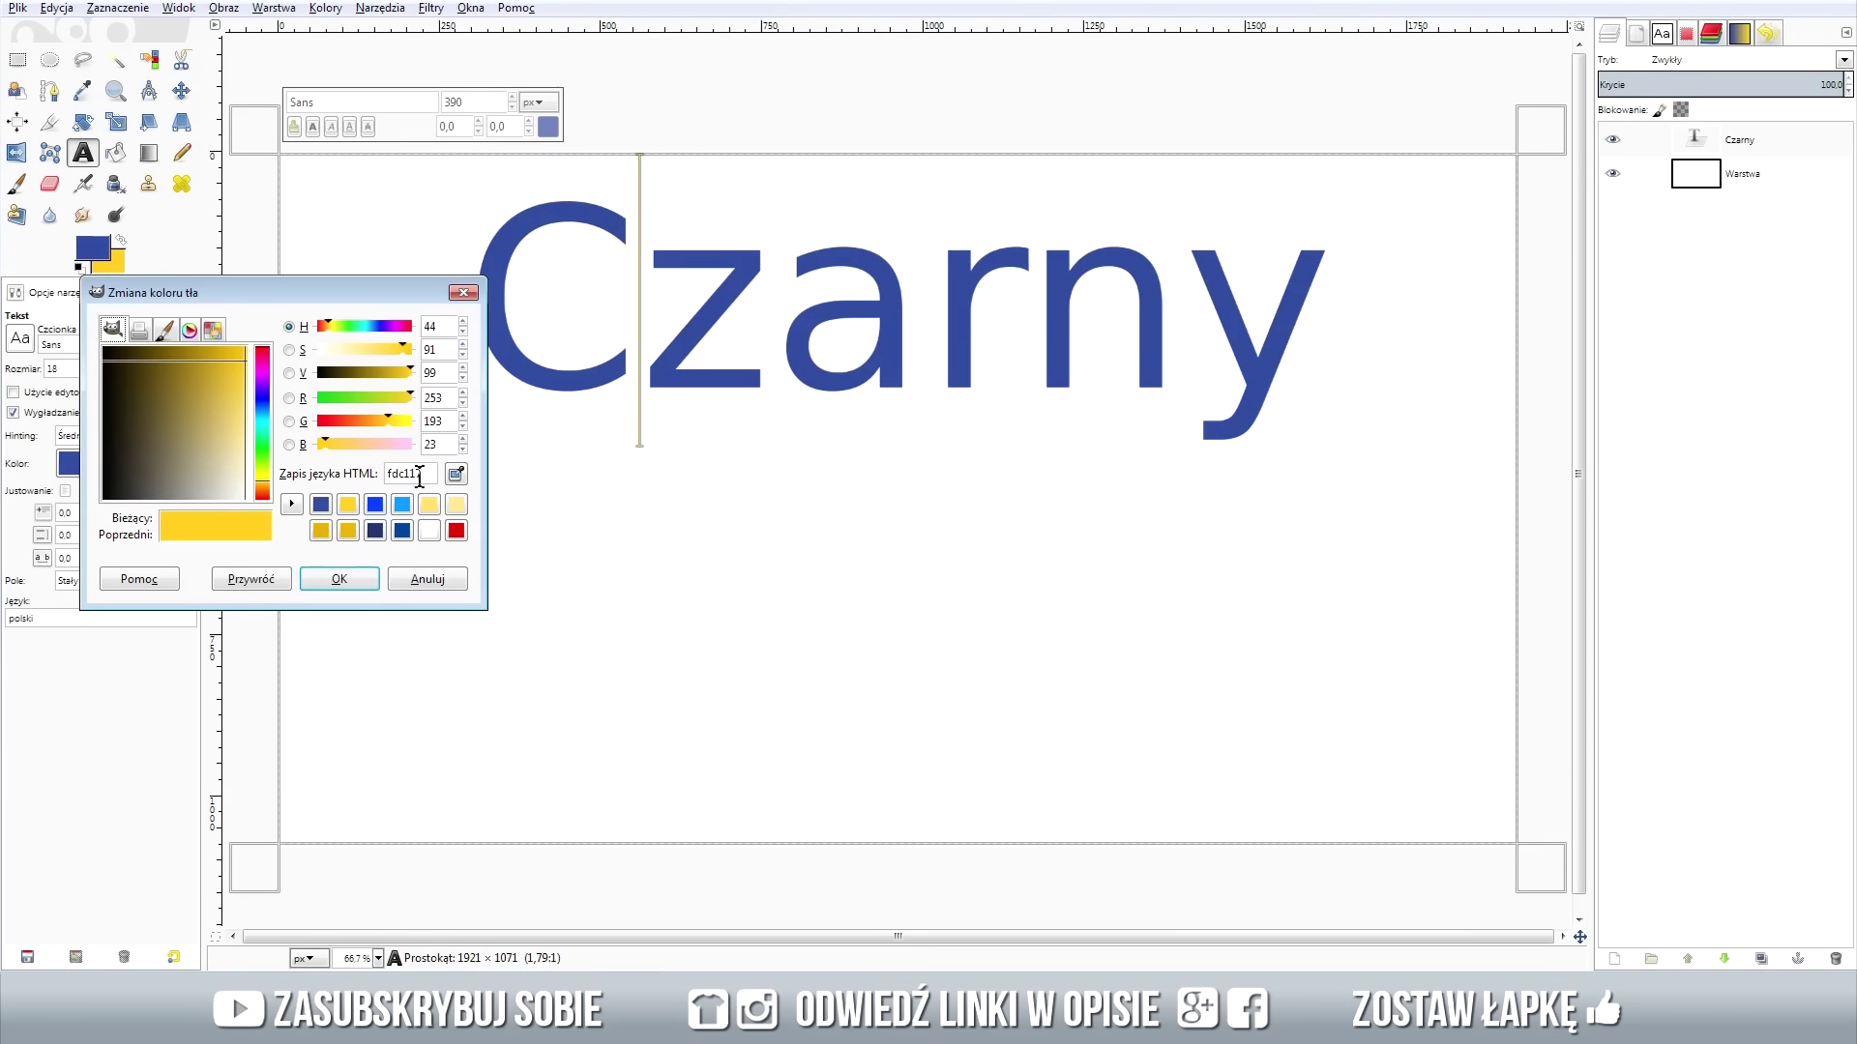
left_click_drag(430, 474, 385, 474)
left_click(414, 475)
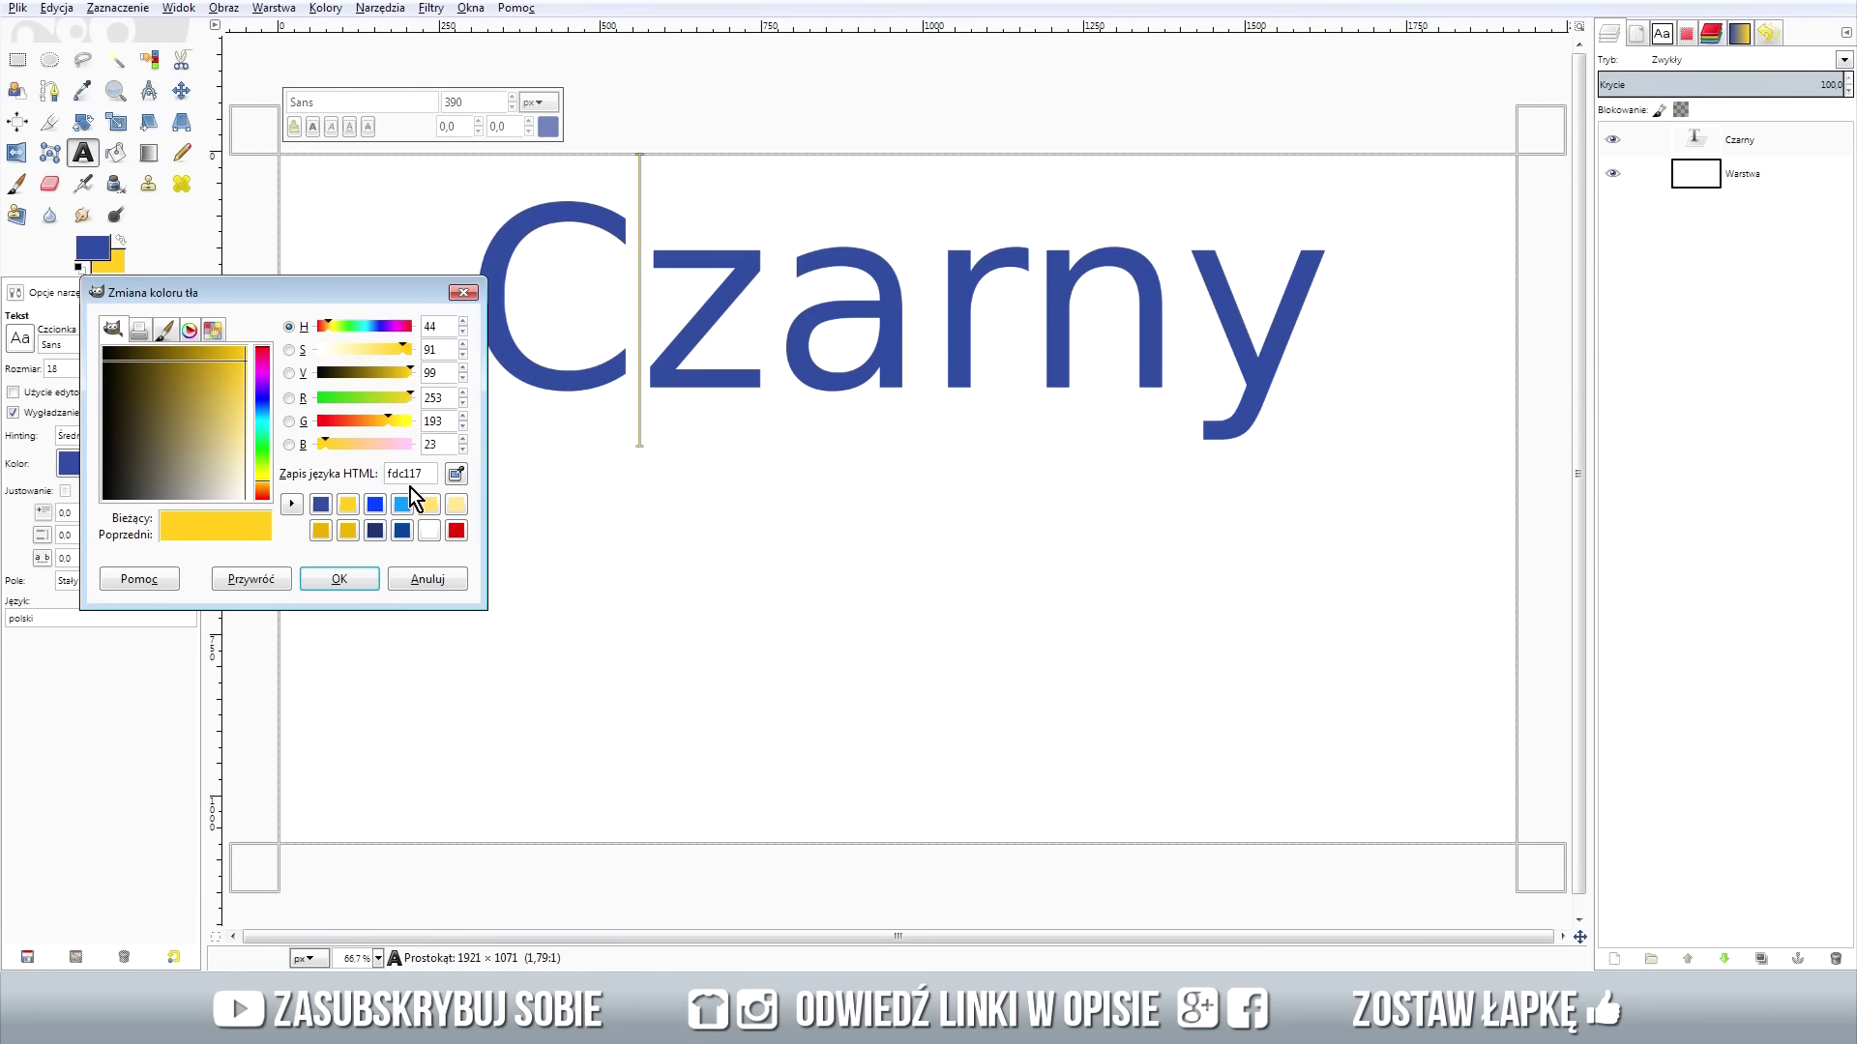
left_click(372, 578)
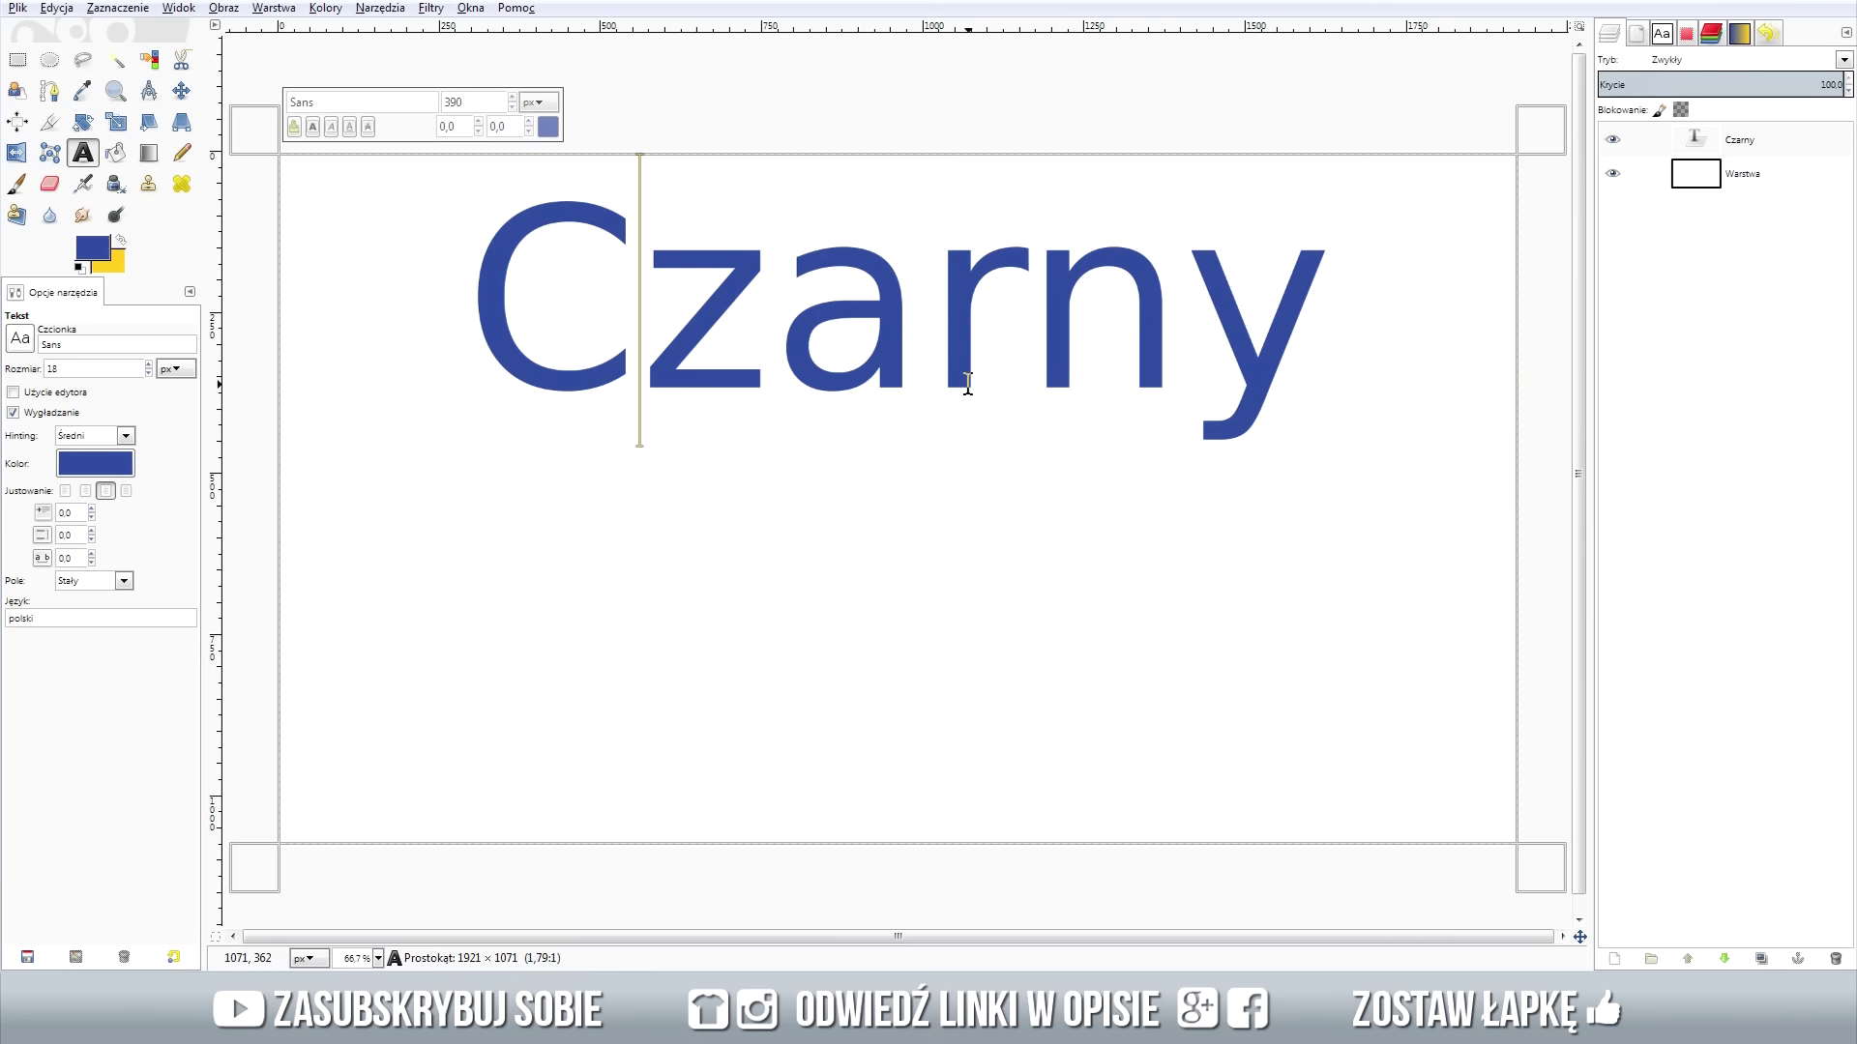
left_click(116, 265)
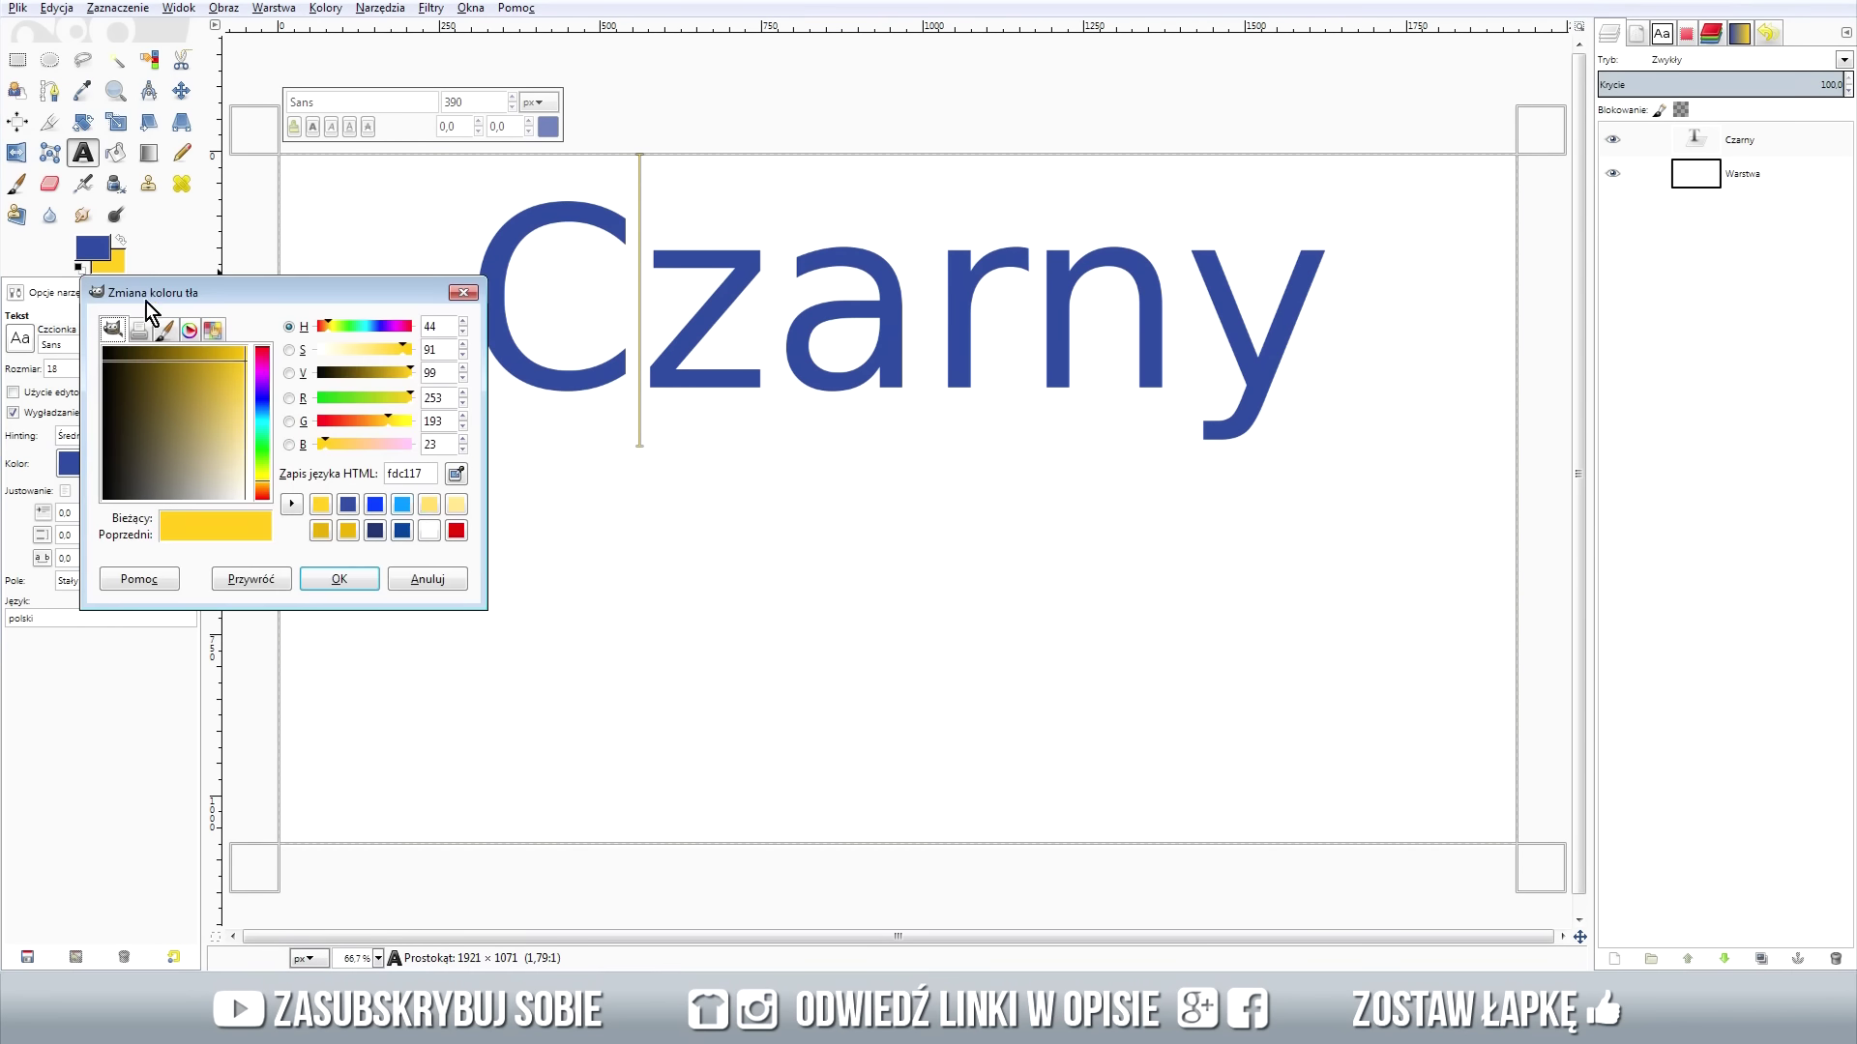
left_click(380, 578)
Recolour all of the Czarny text to yellow fdc117 in the style editor.
triple_click(643, 310)
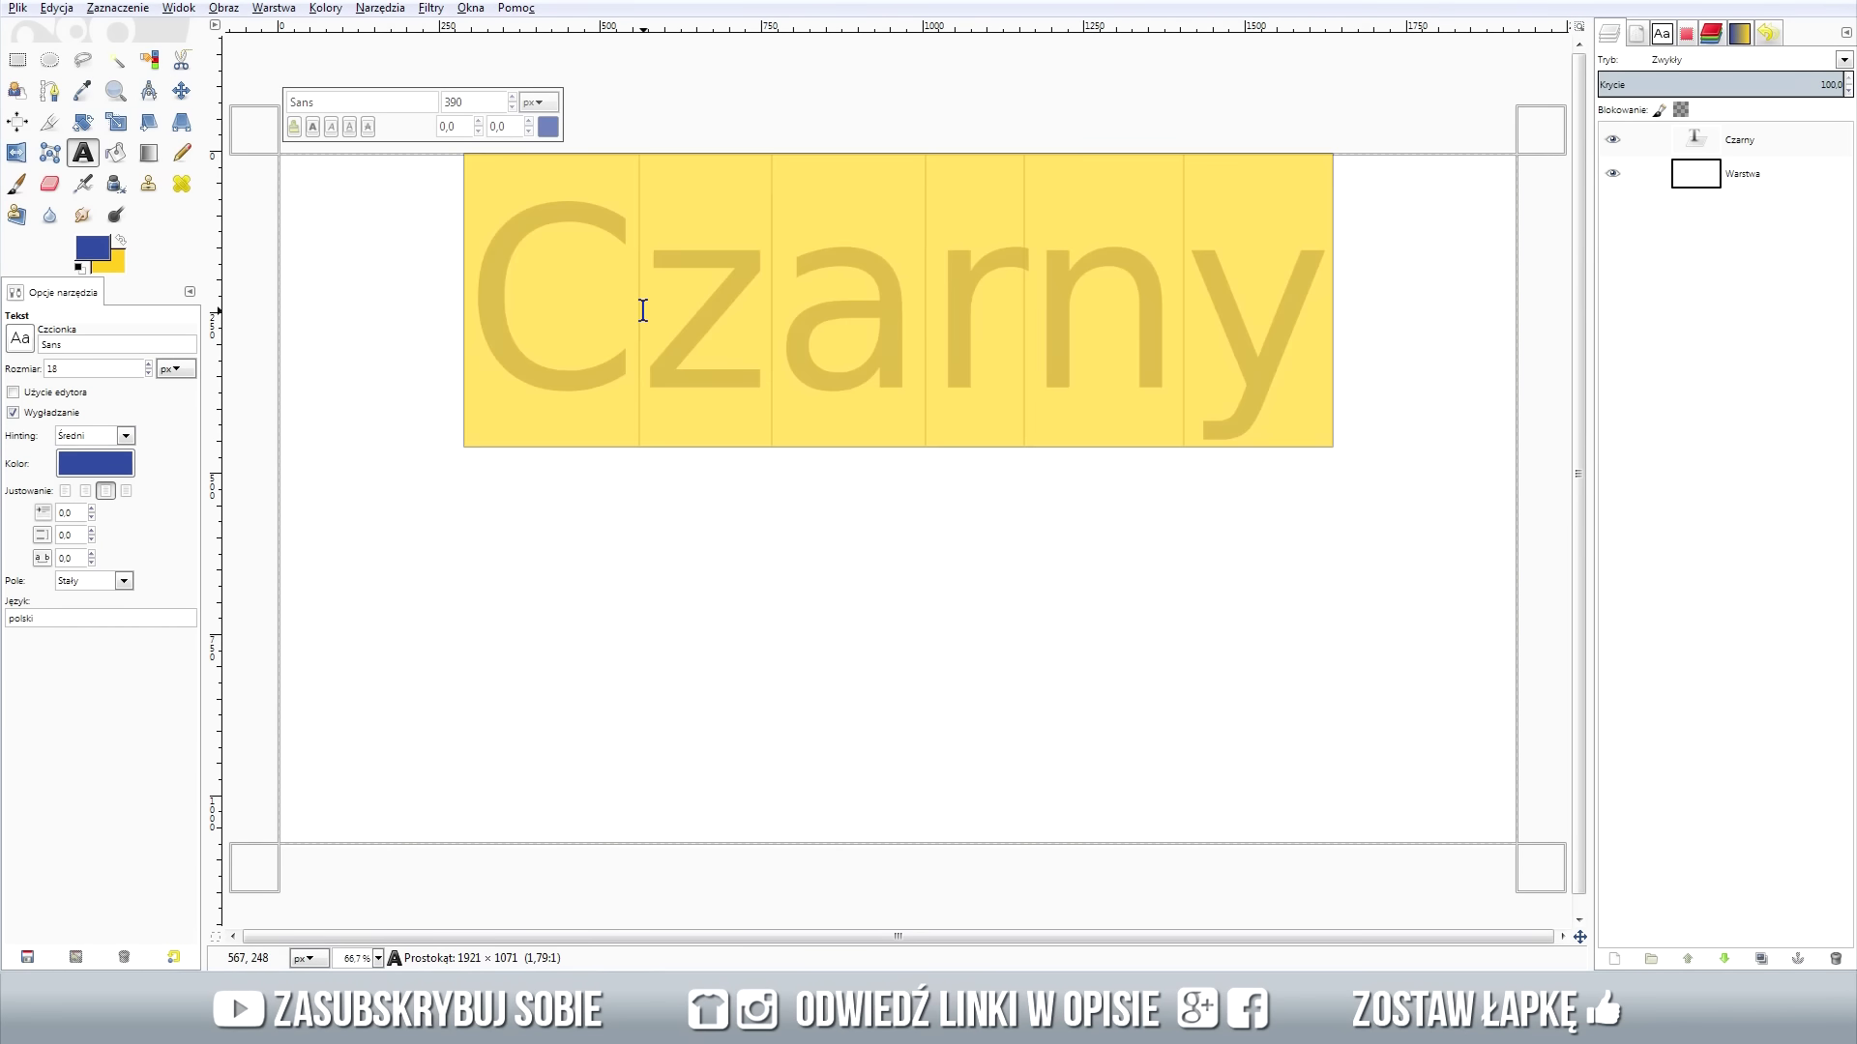
left_click(643, 310)
left_click_drag(1327, 309, 489, 166)
left_click(547, 127)
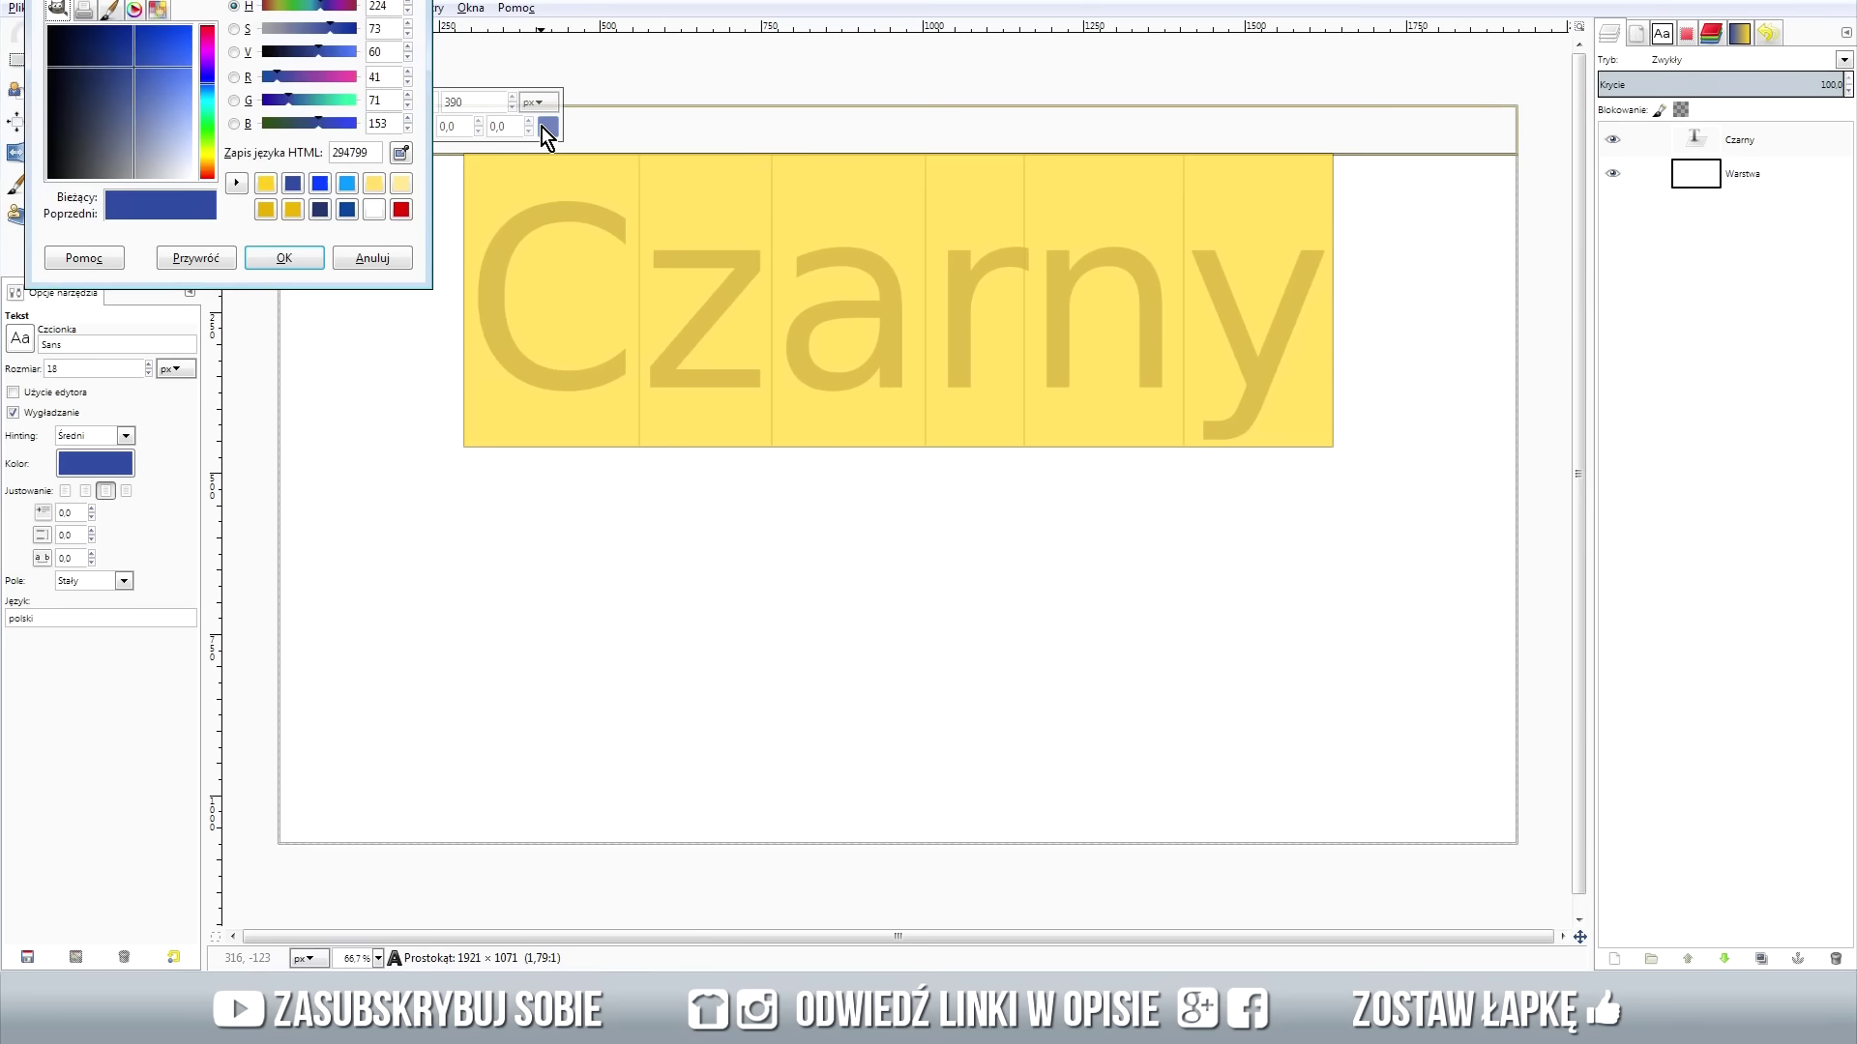
left_click(265, 182)
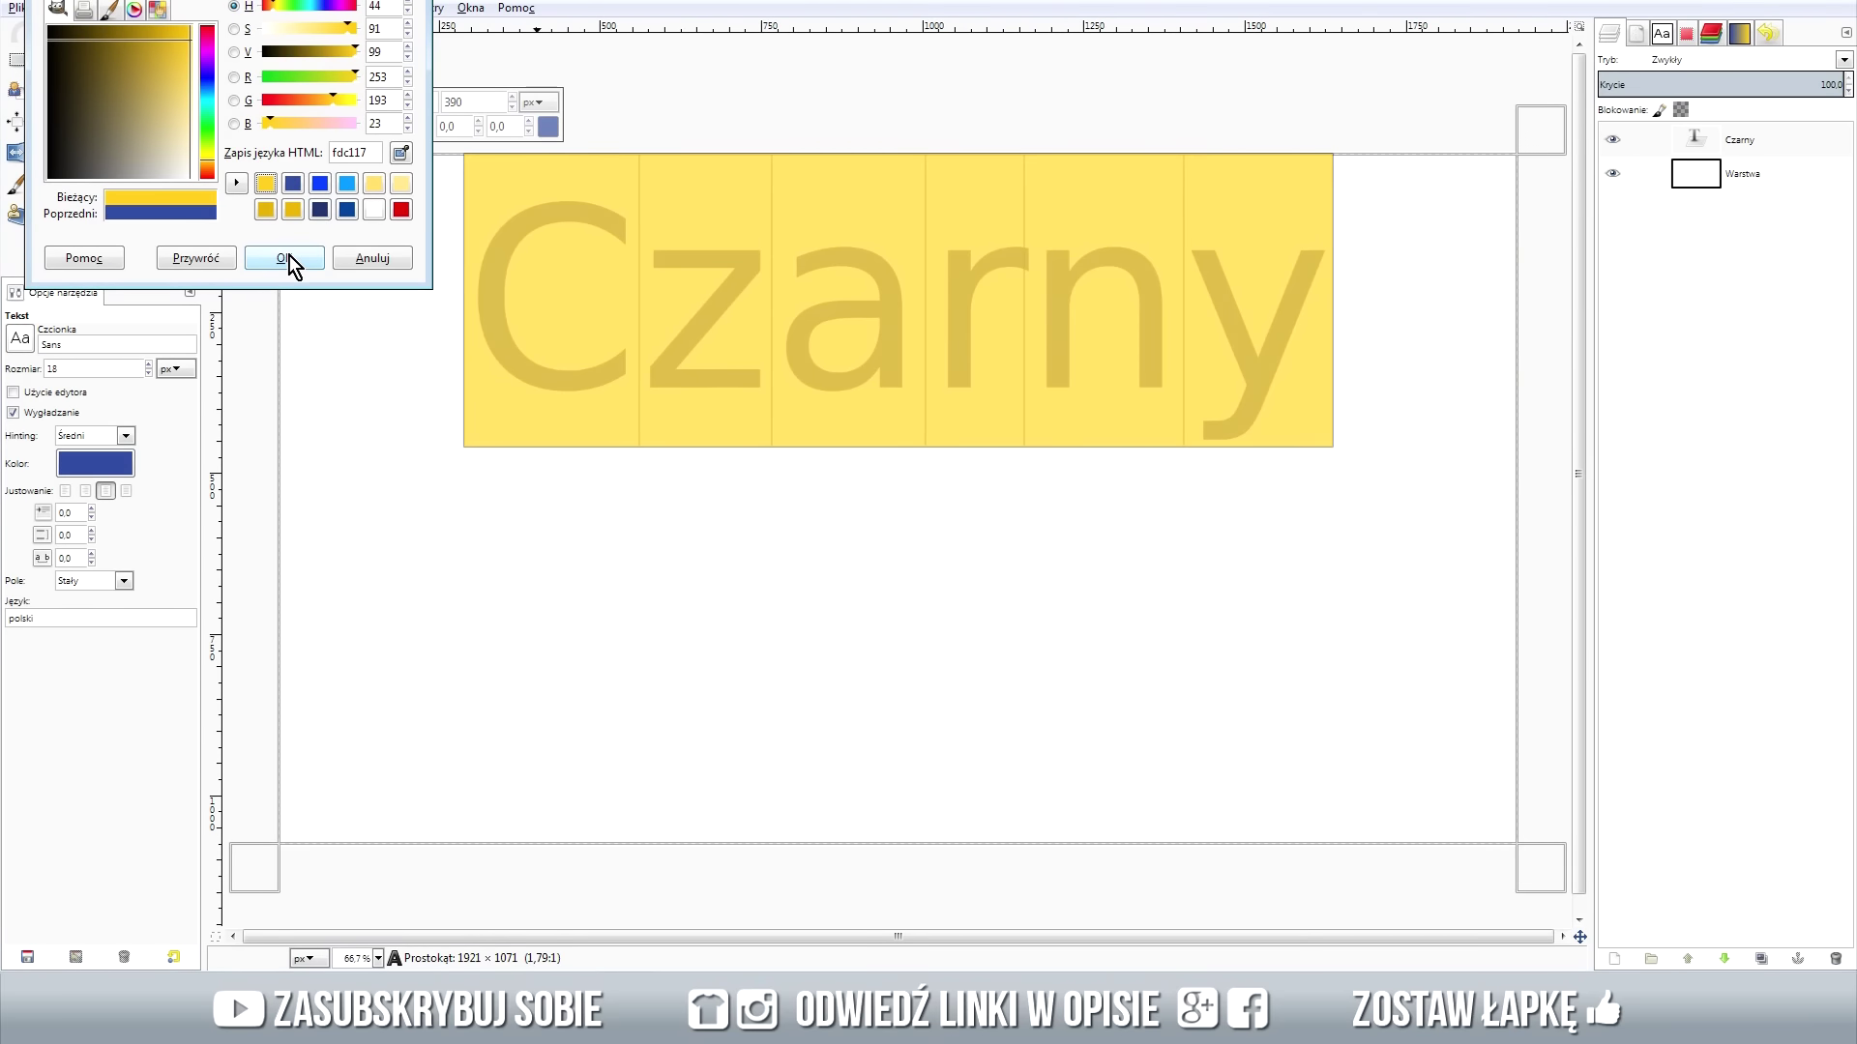
left_click(288, 255)
left_click(1264, 392)
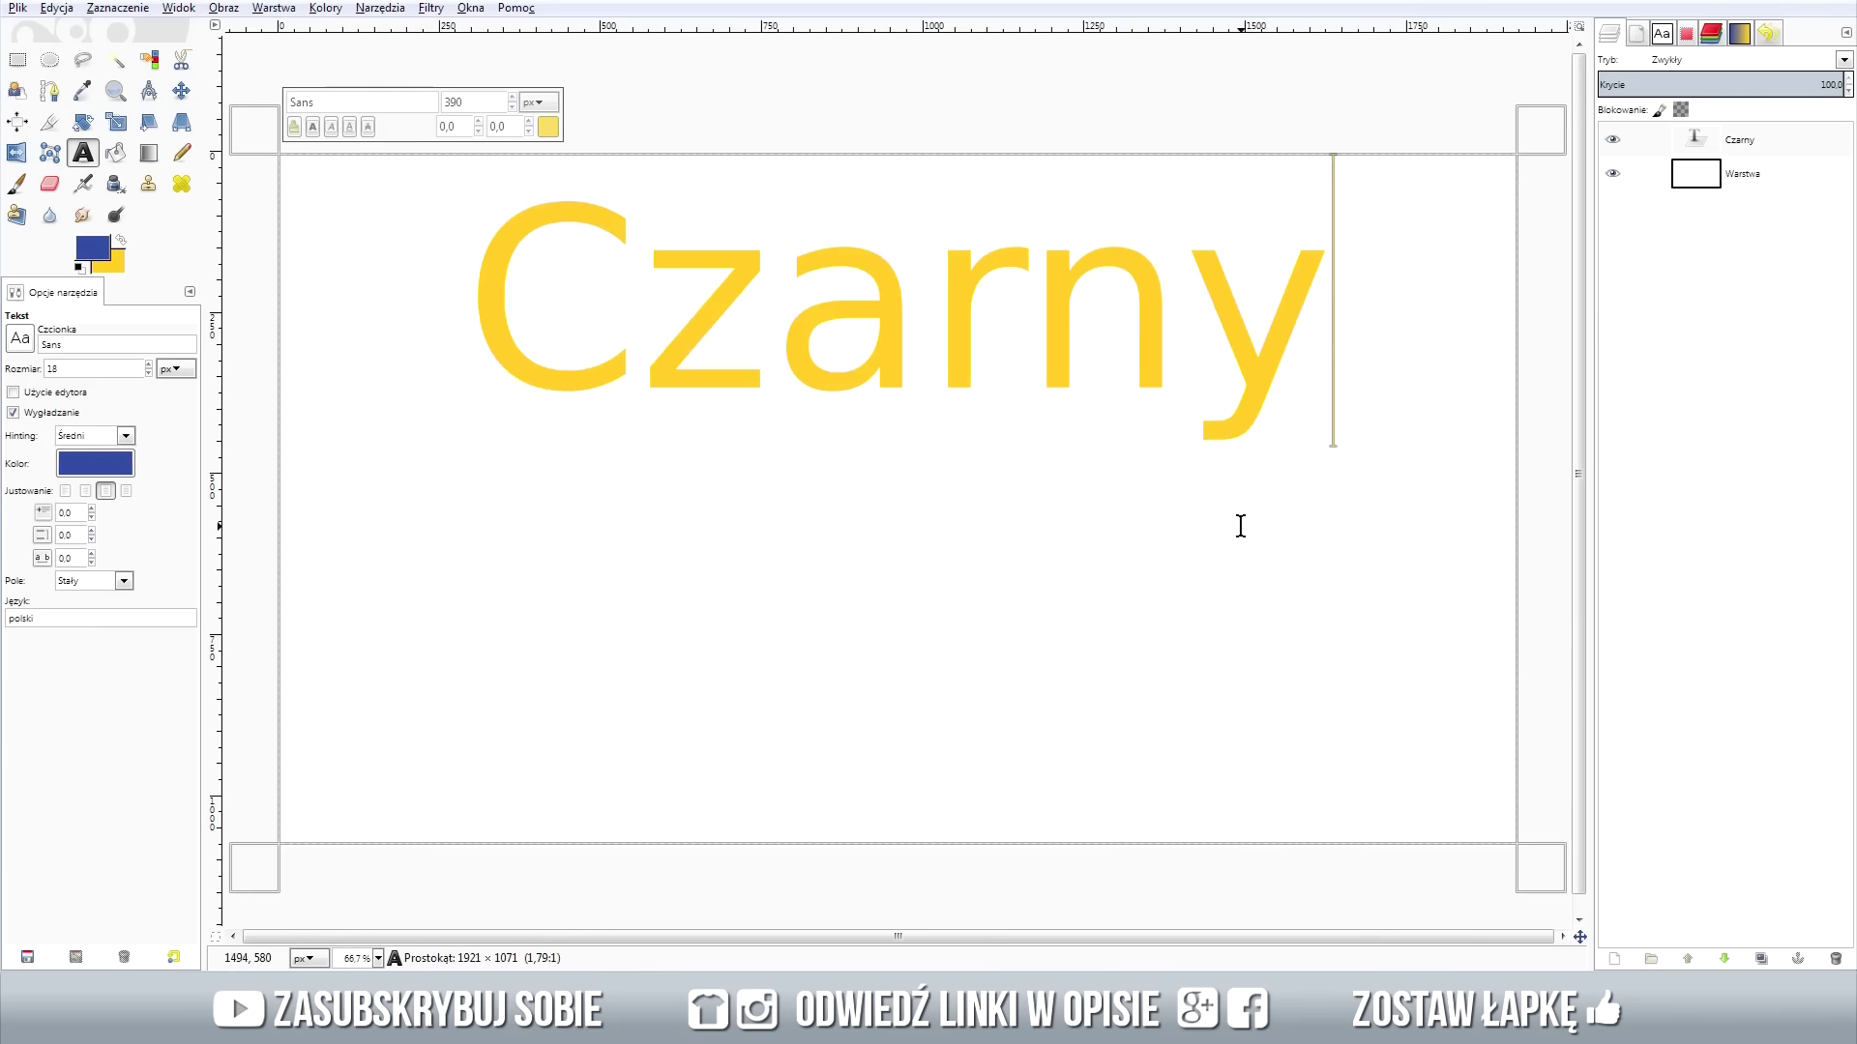
Set the Czarny text in the Pokemon Solid font.
left_click_drag(1134, 486, 267, 120)
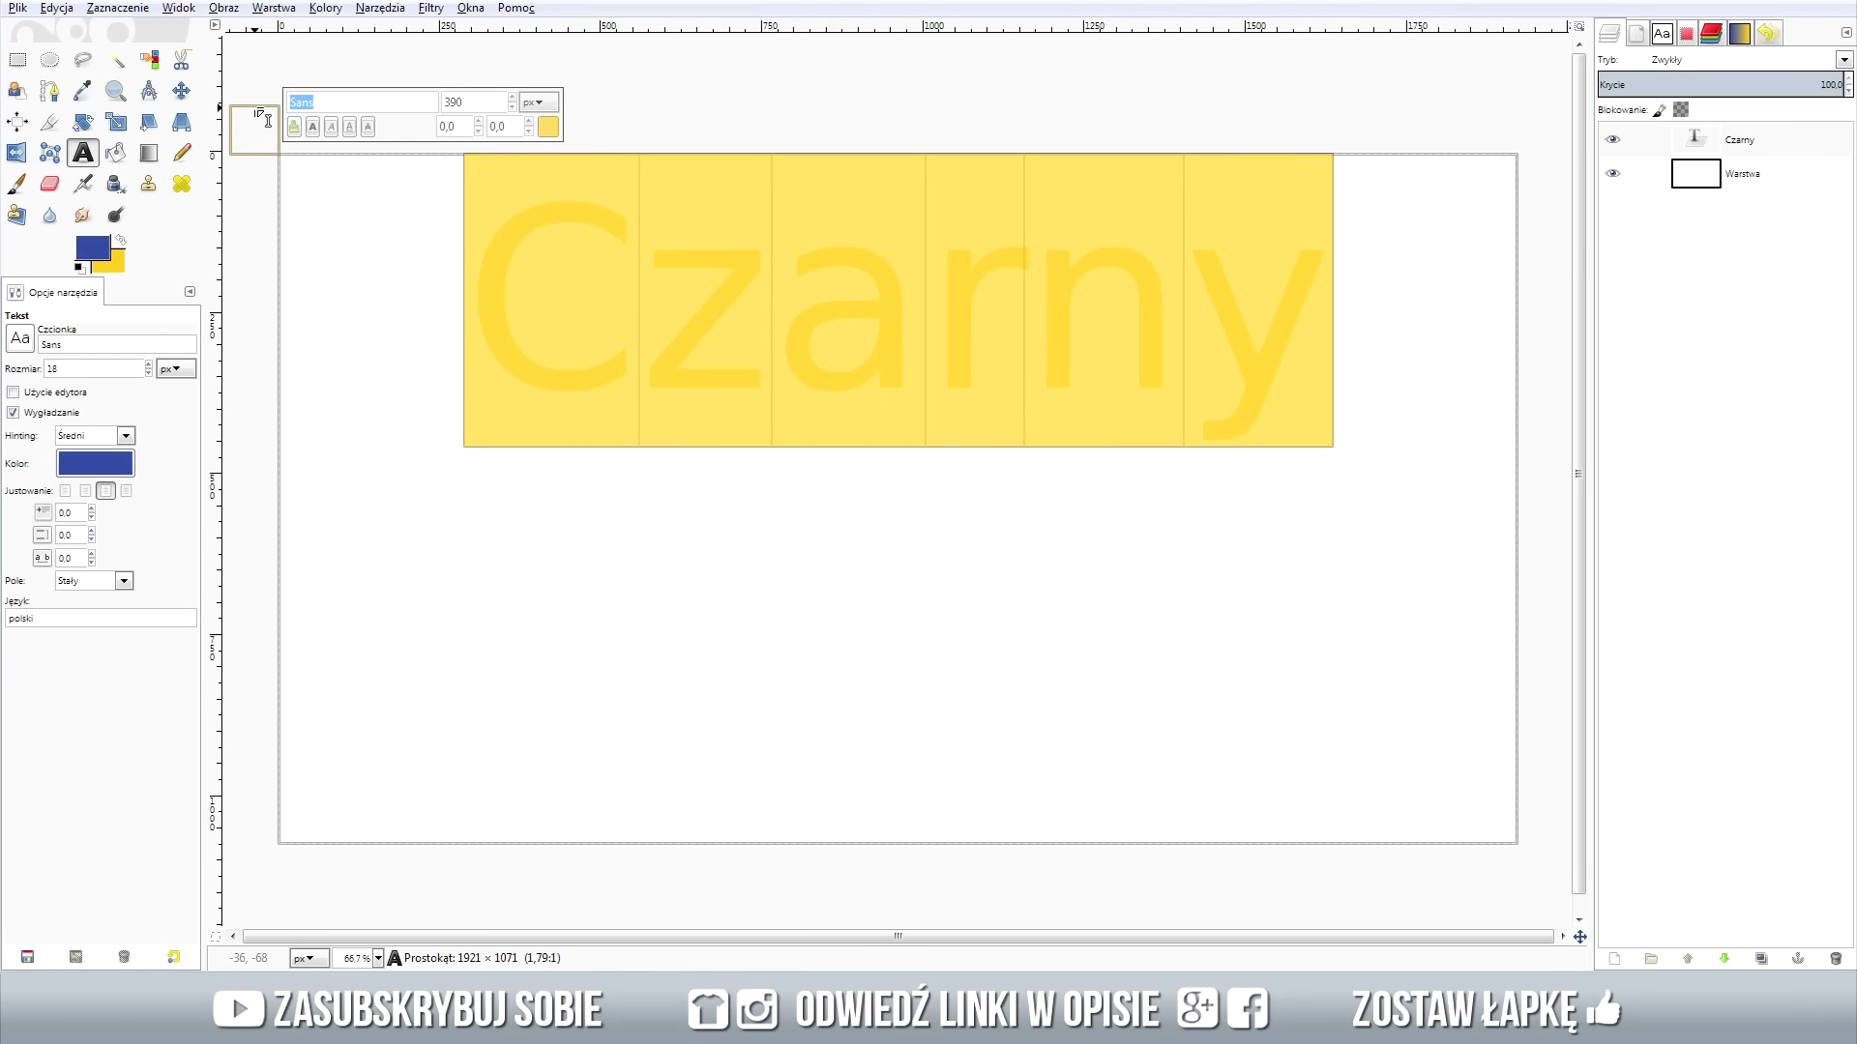
type("po")
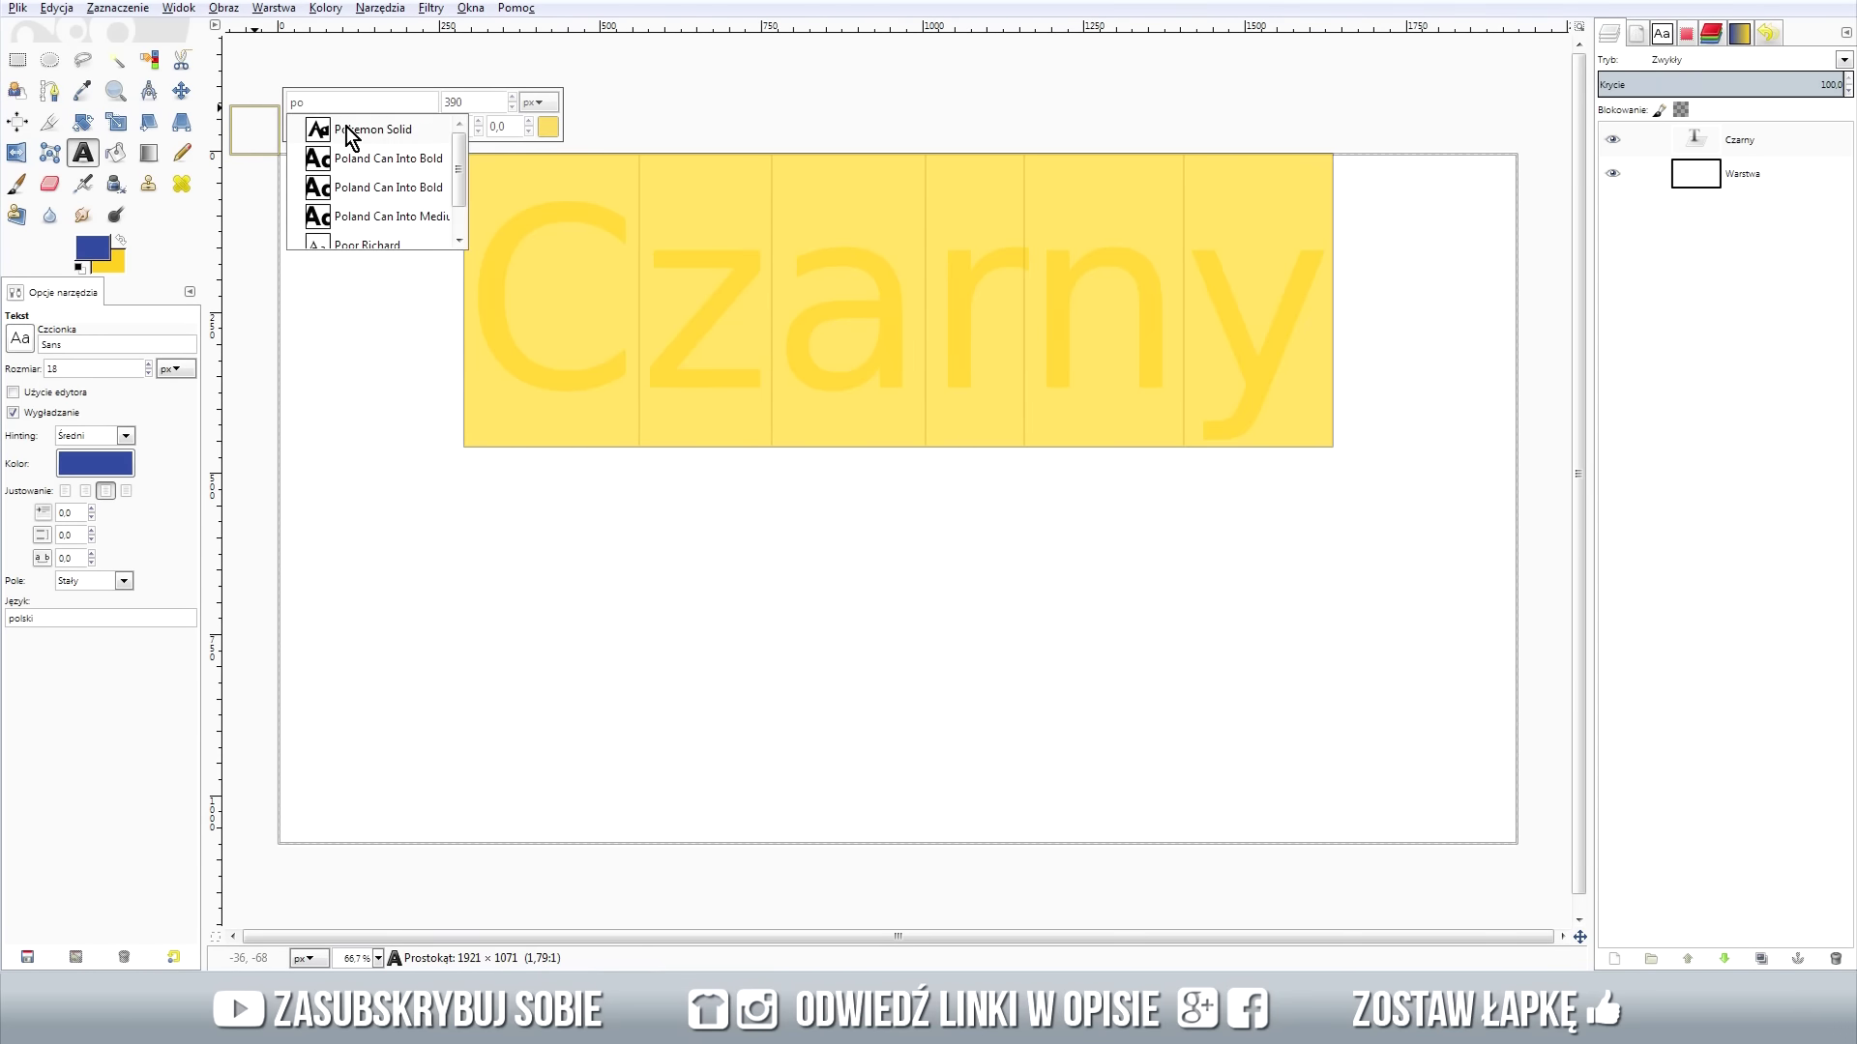
left_click(380, 129)
left_click(904, 417)
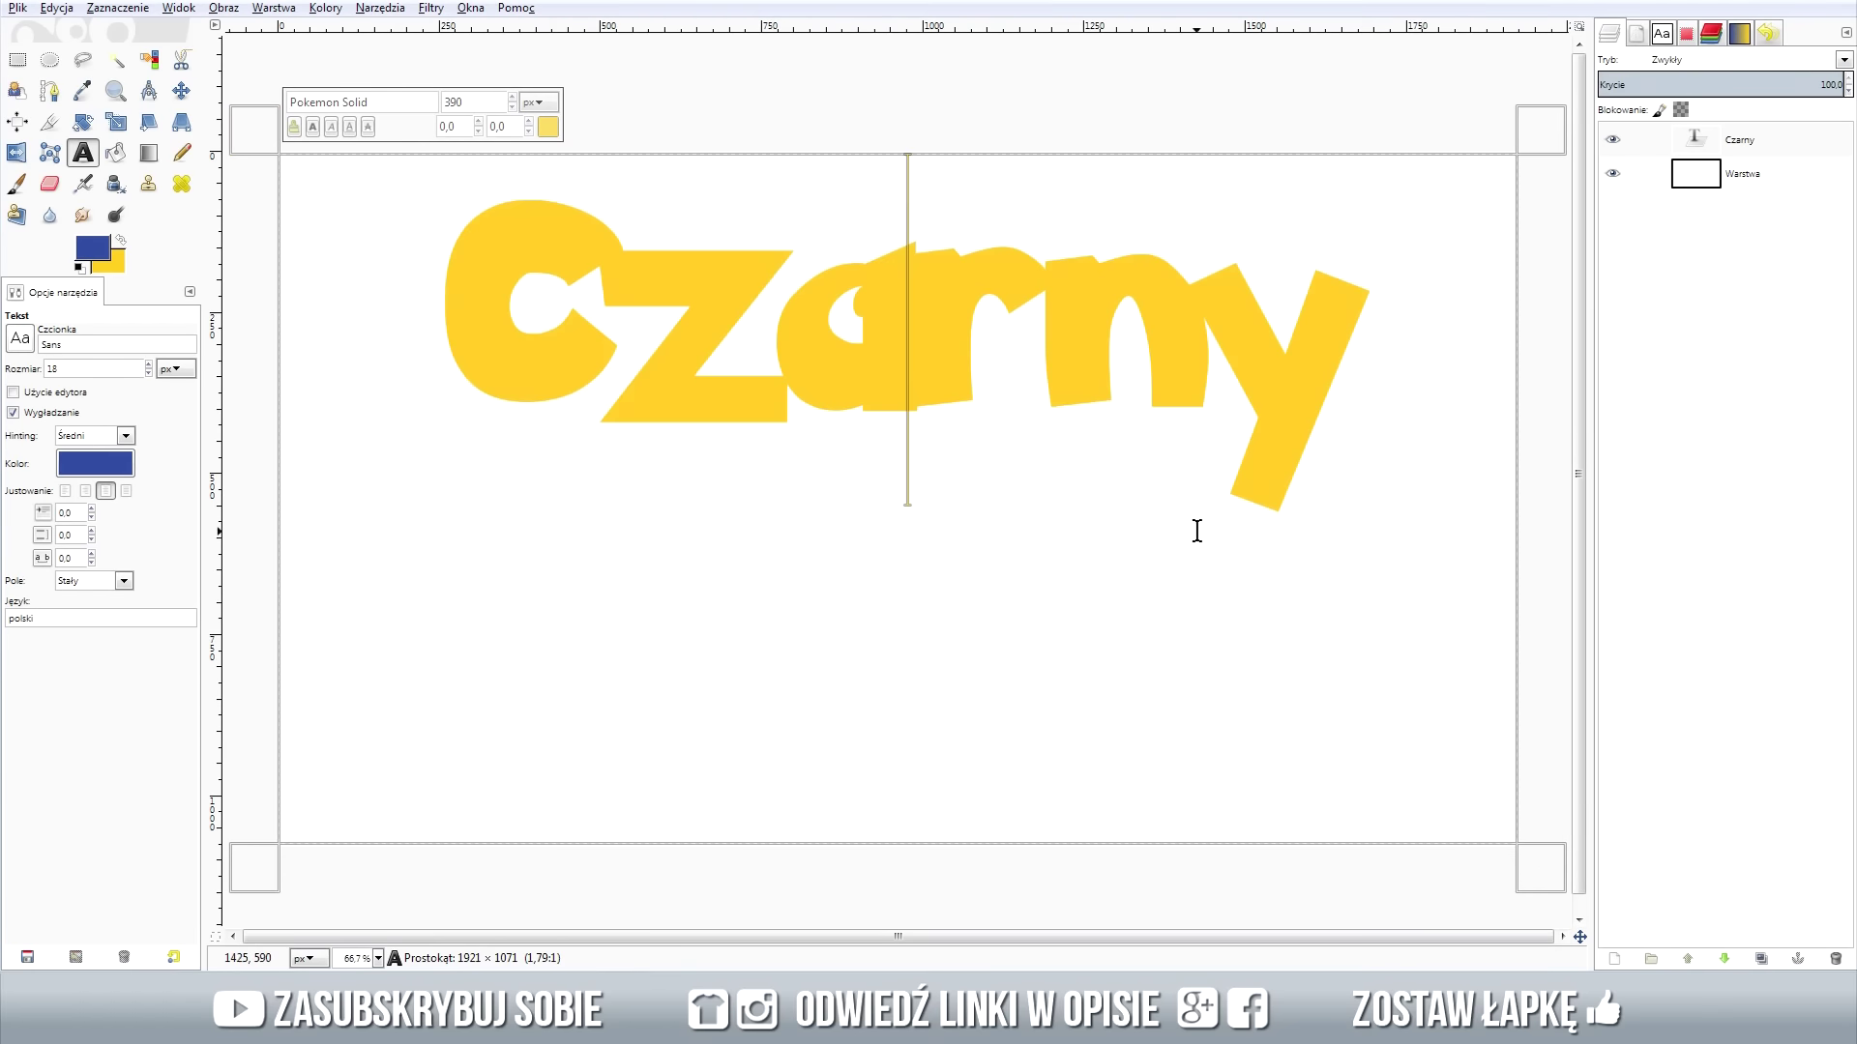
Increase the letter kerning to about 81 to spread the letters apart.
left_click_drag(1355, 406, 406, 345)
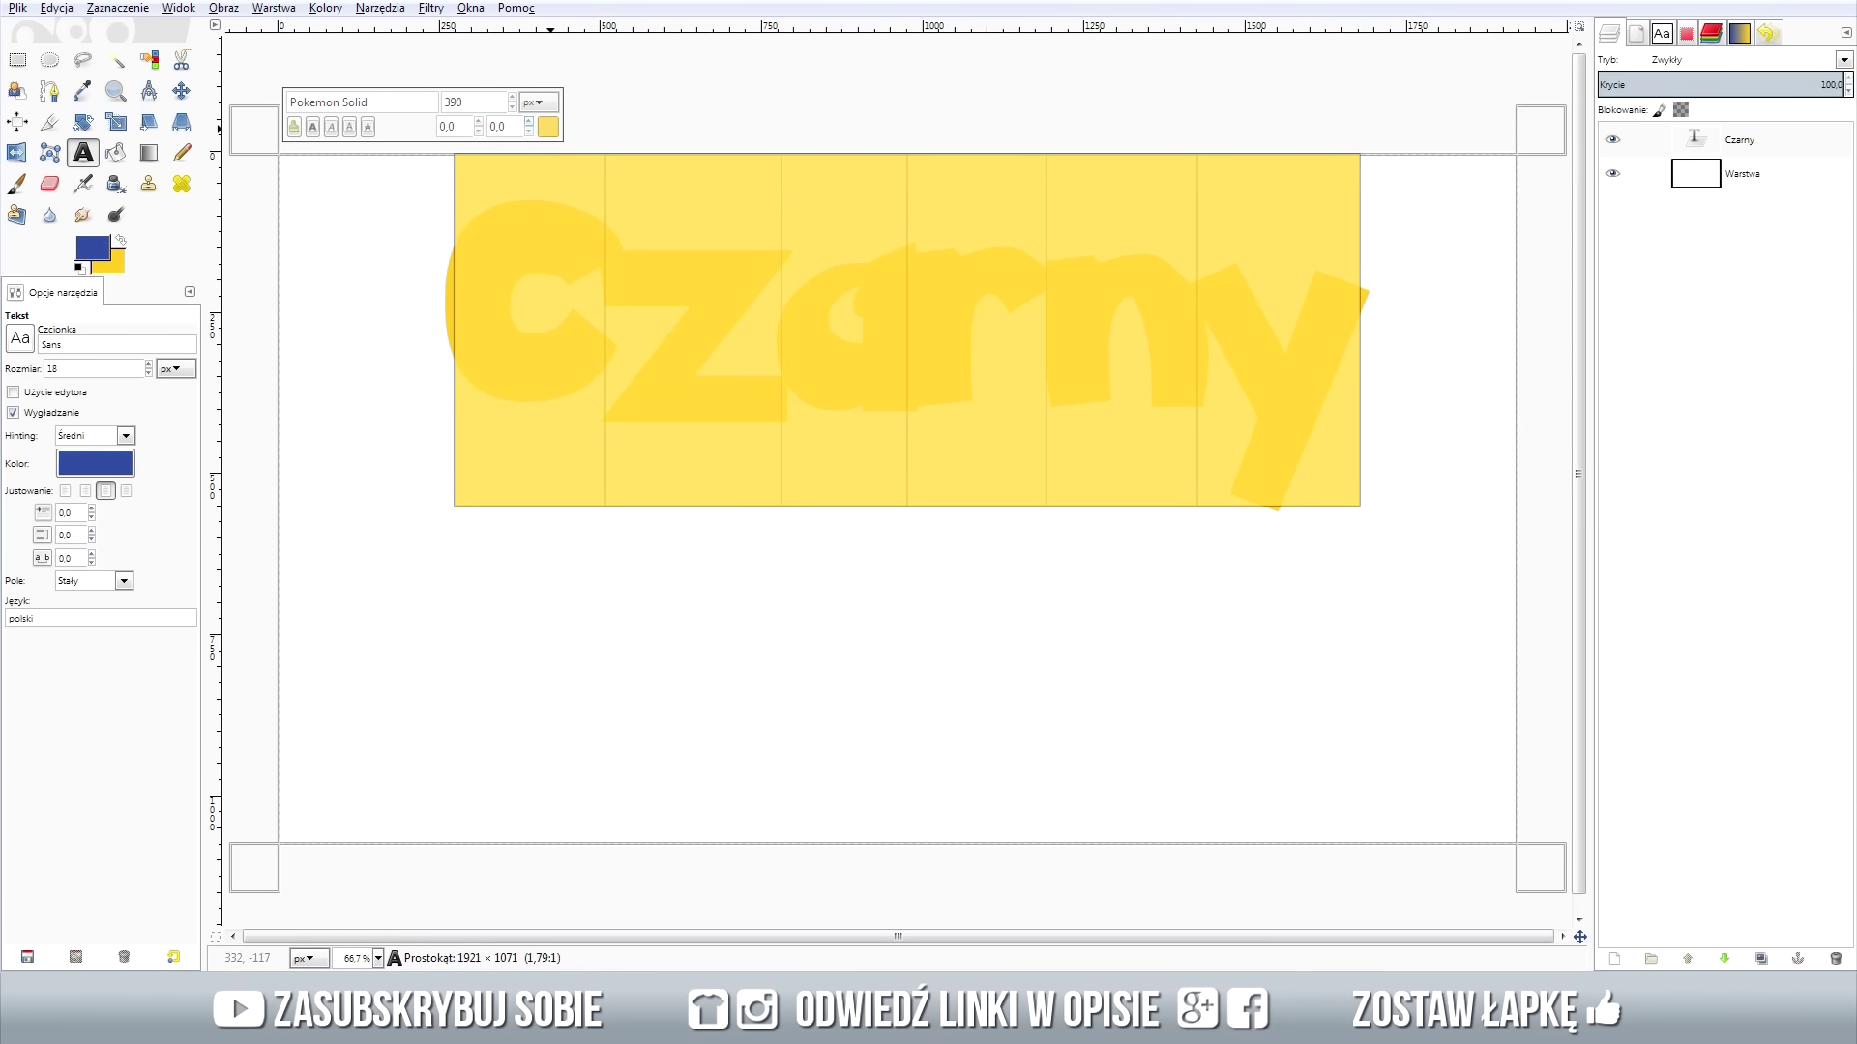
left_click(530, 124)
left_click_drag(528, 120, 530, 132)
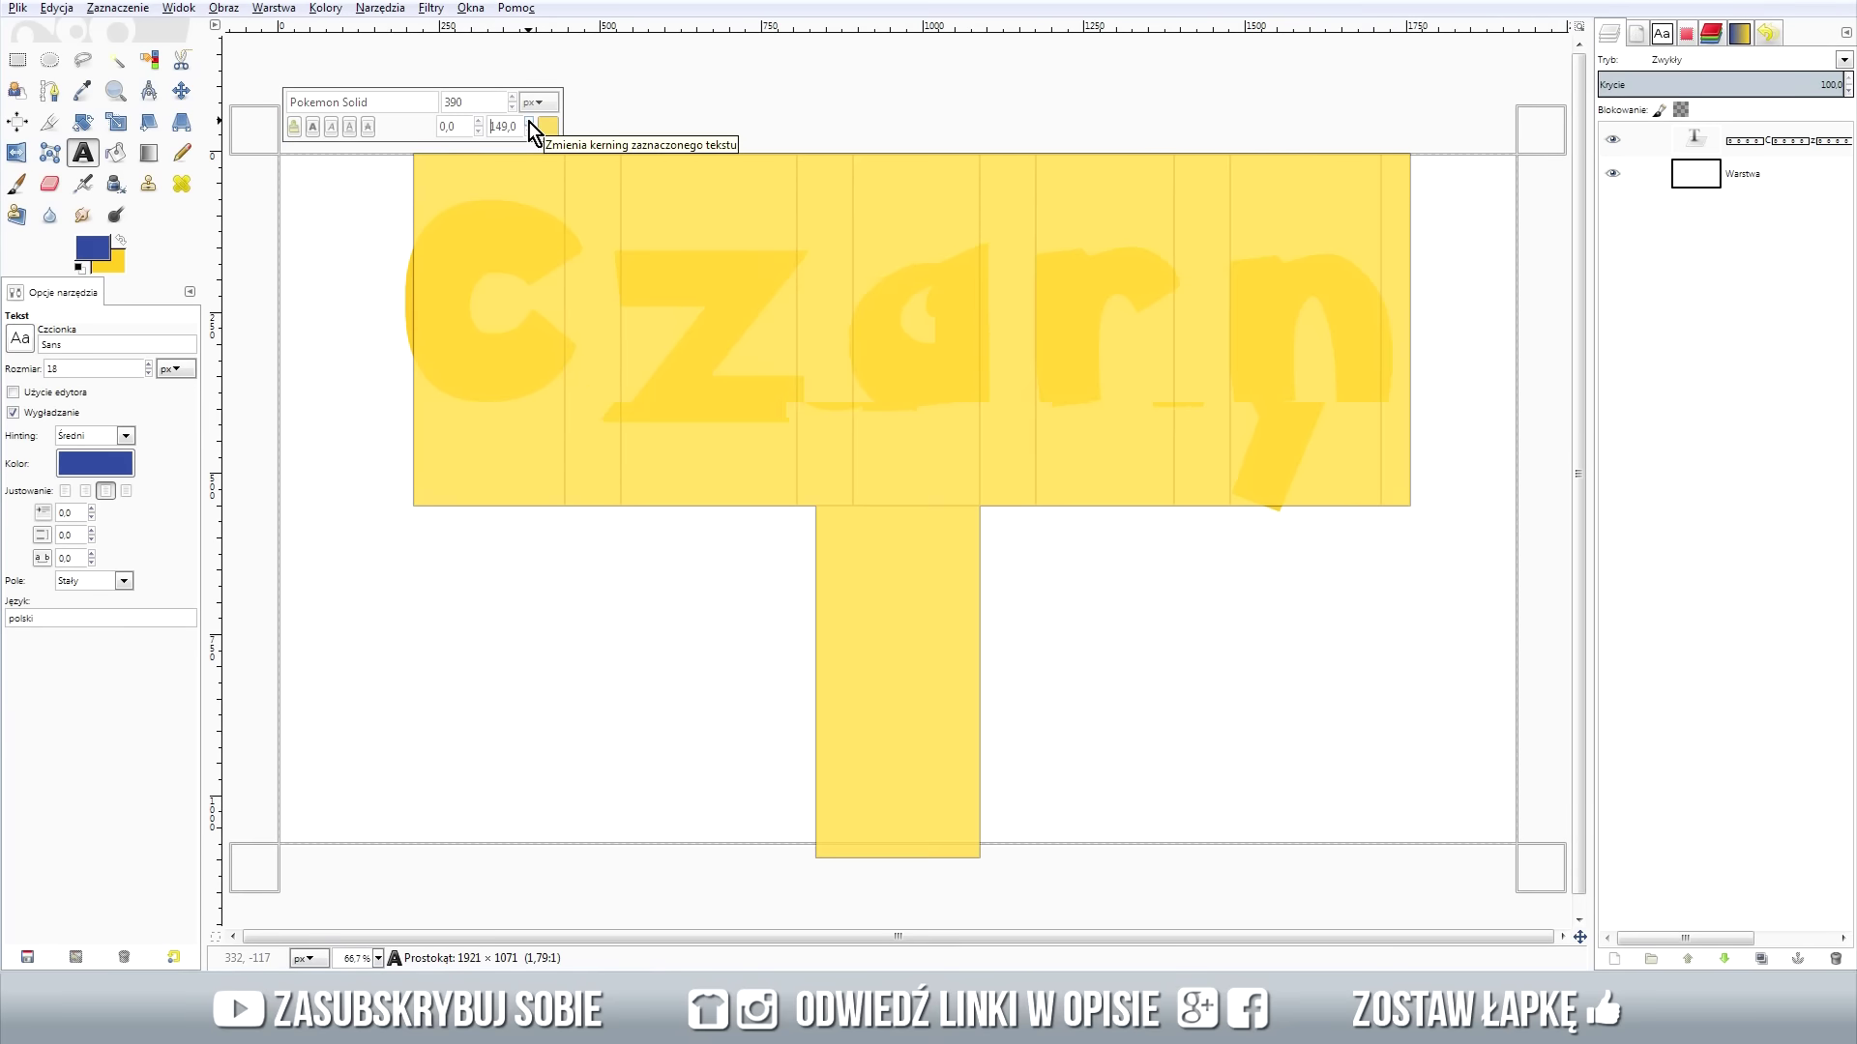
left_click(530, 131)
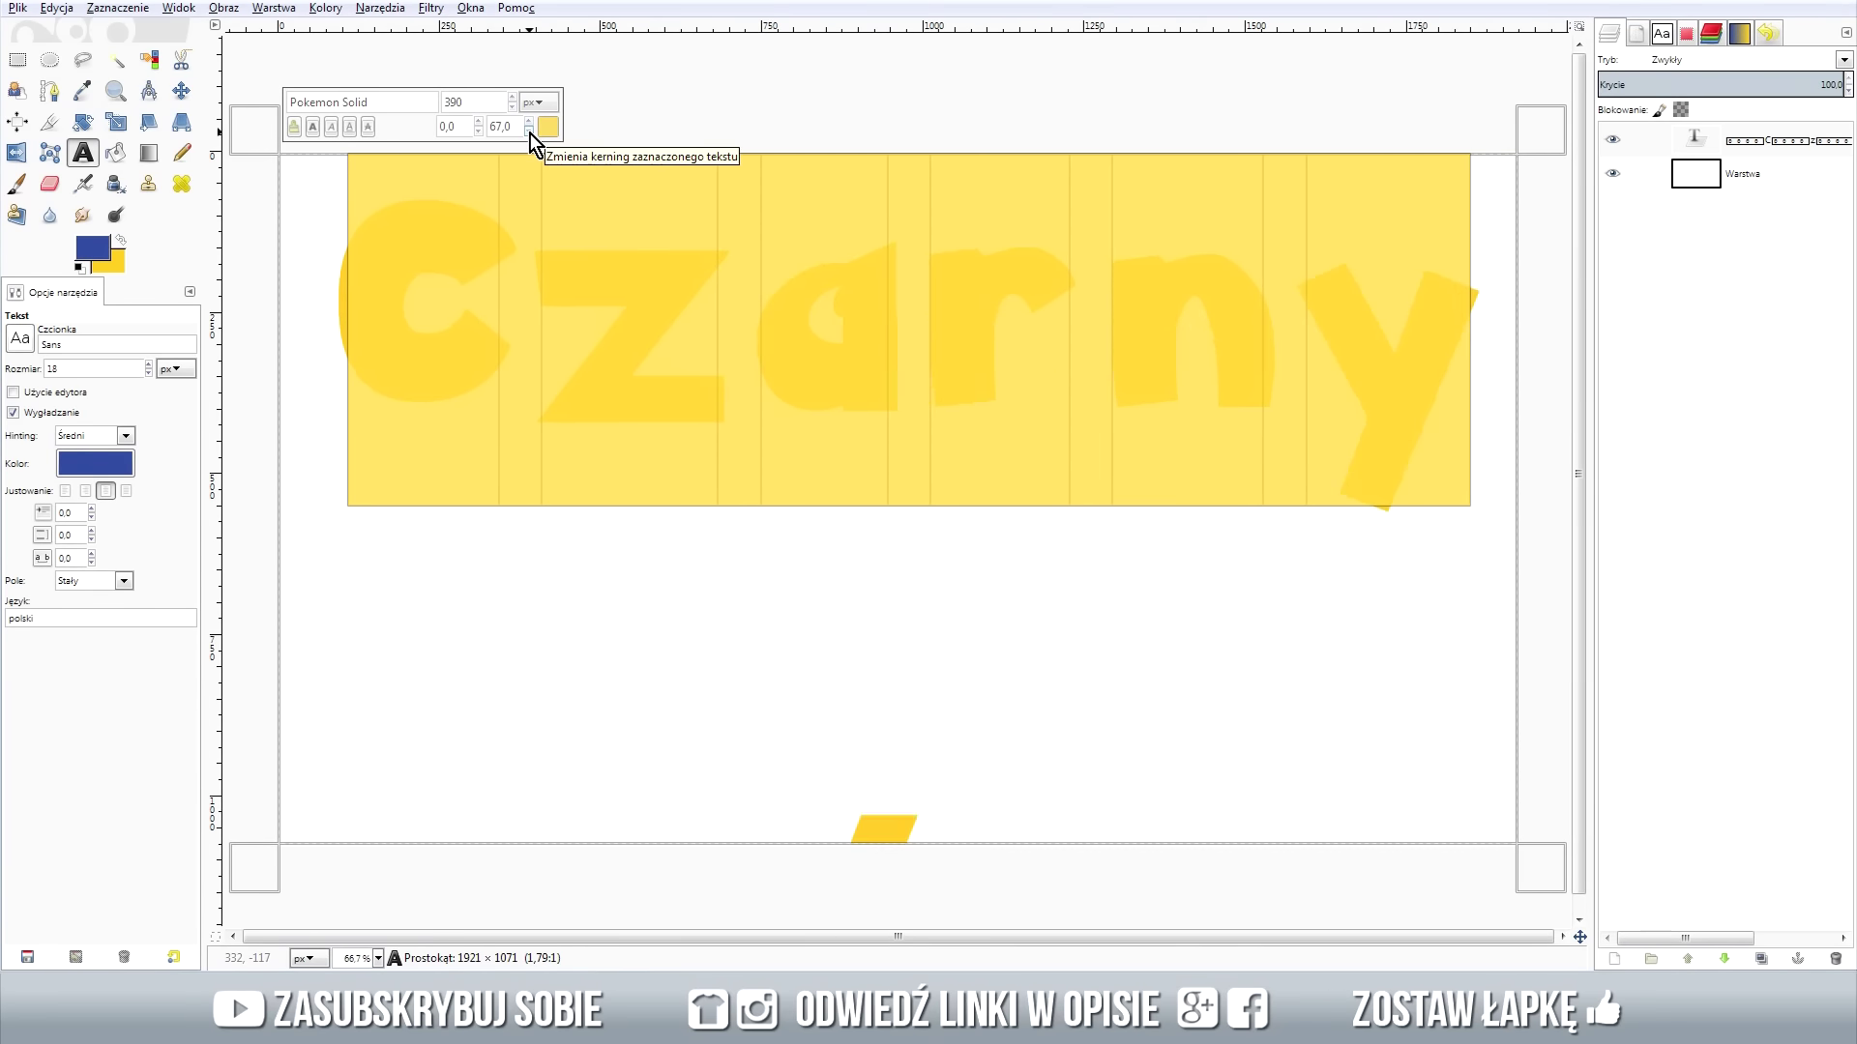
left_click(1122, 375)
Add four empty lines before the C to push the text down the canvas.
left_click(341, 345)
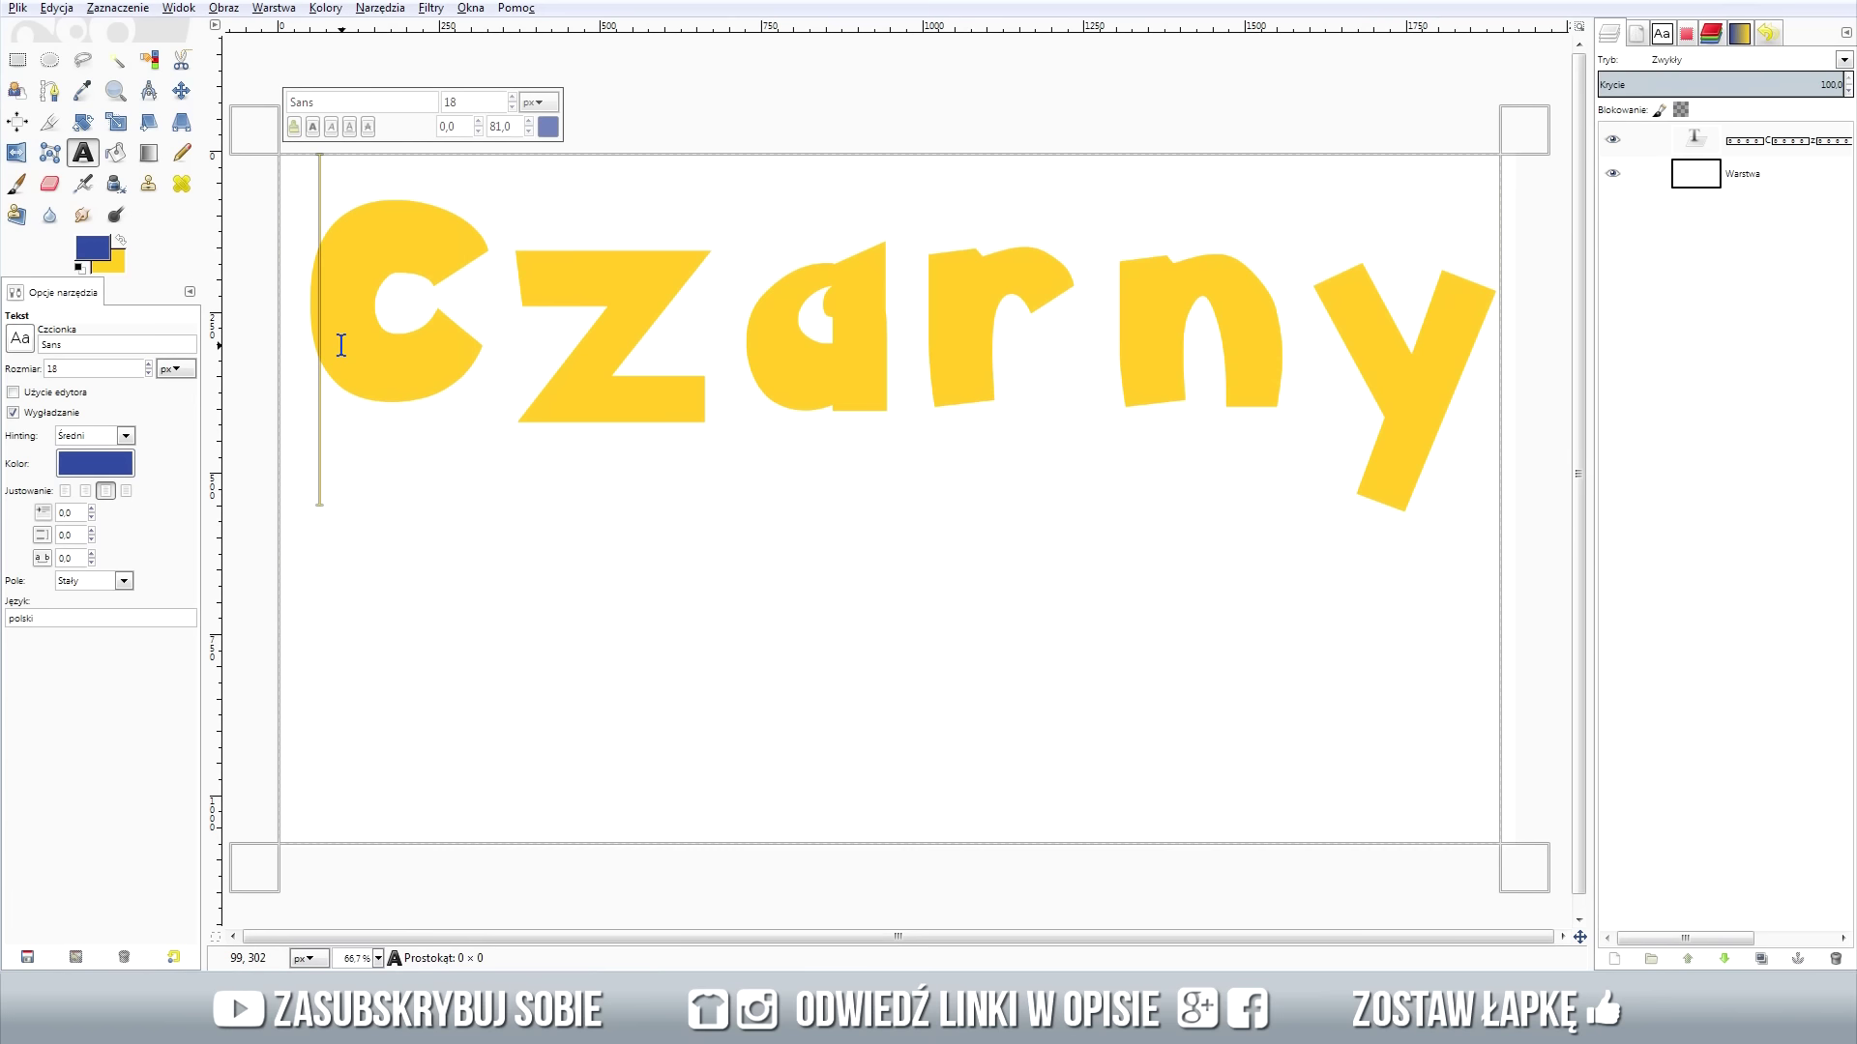
key("Return")
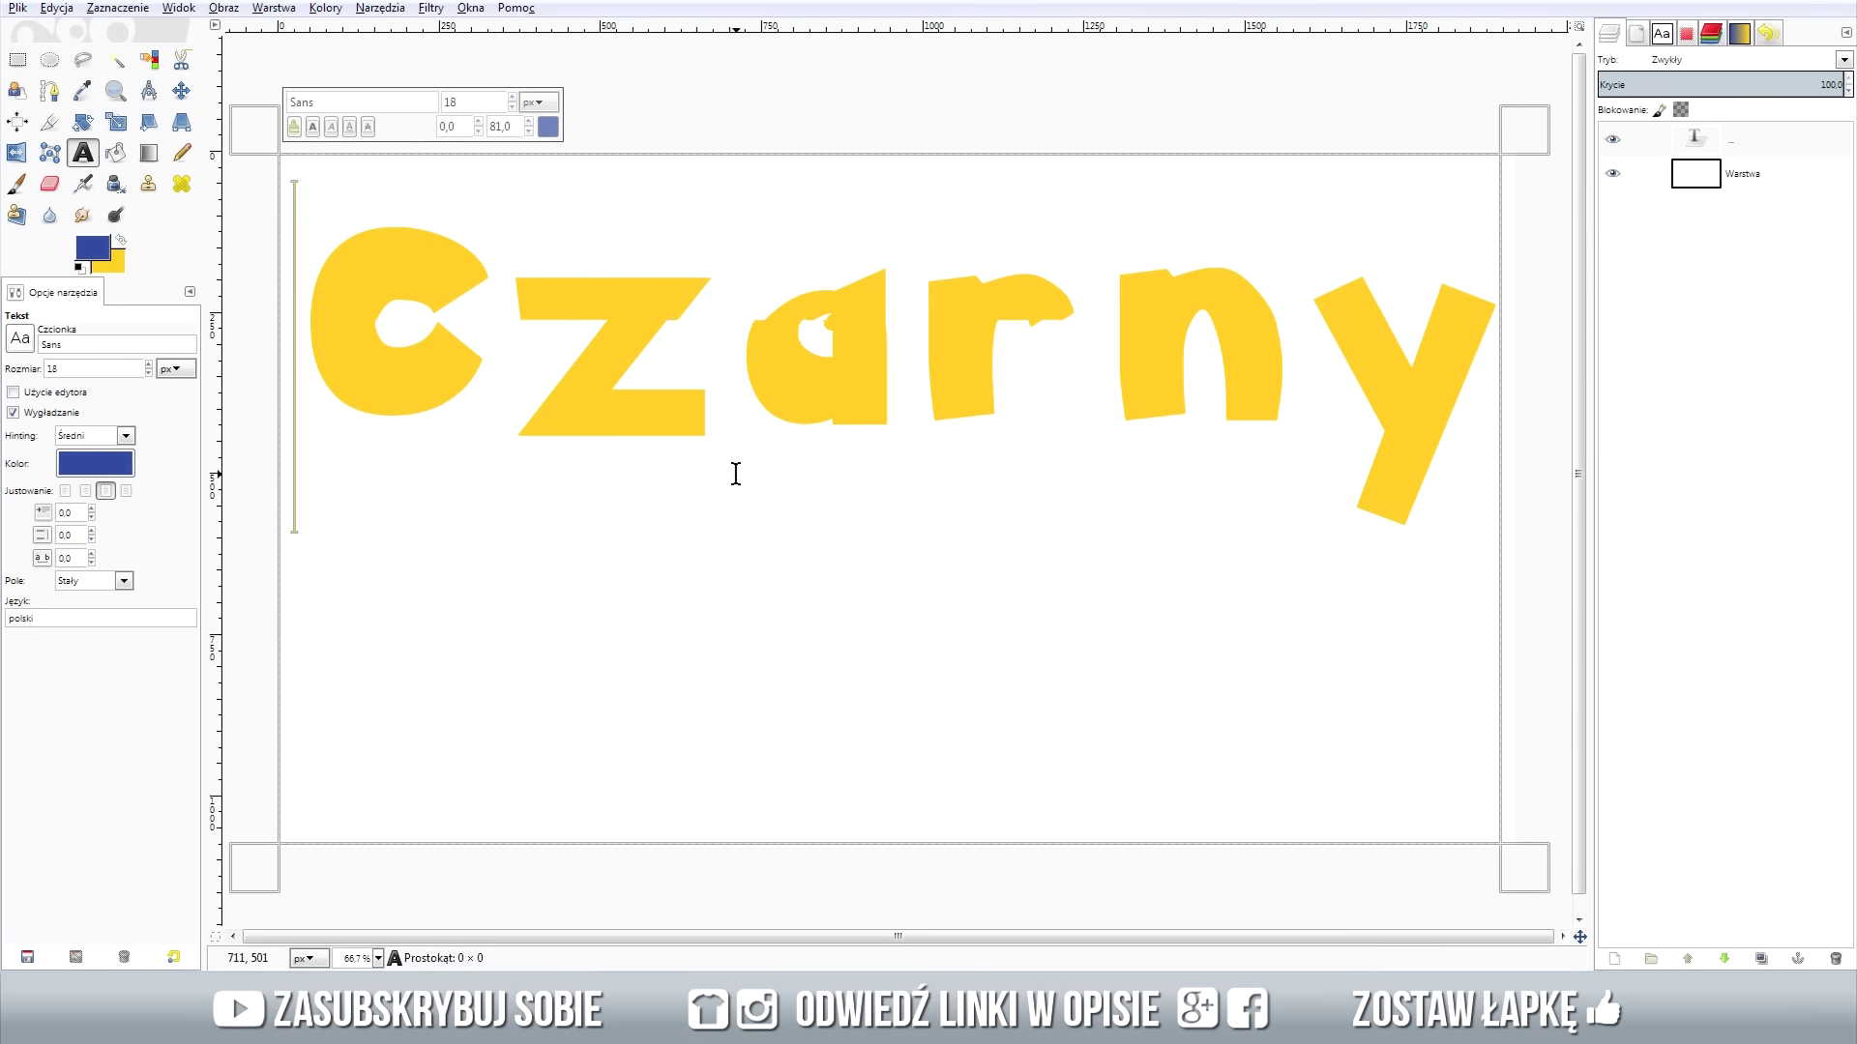
key("Return")
key("Return")
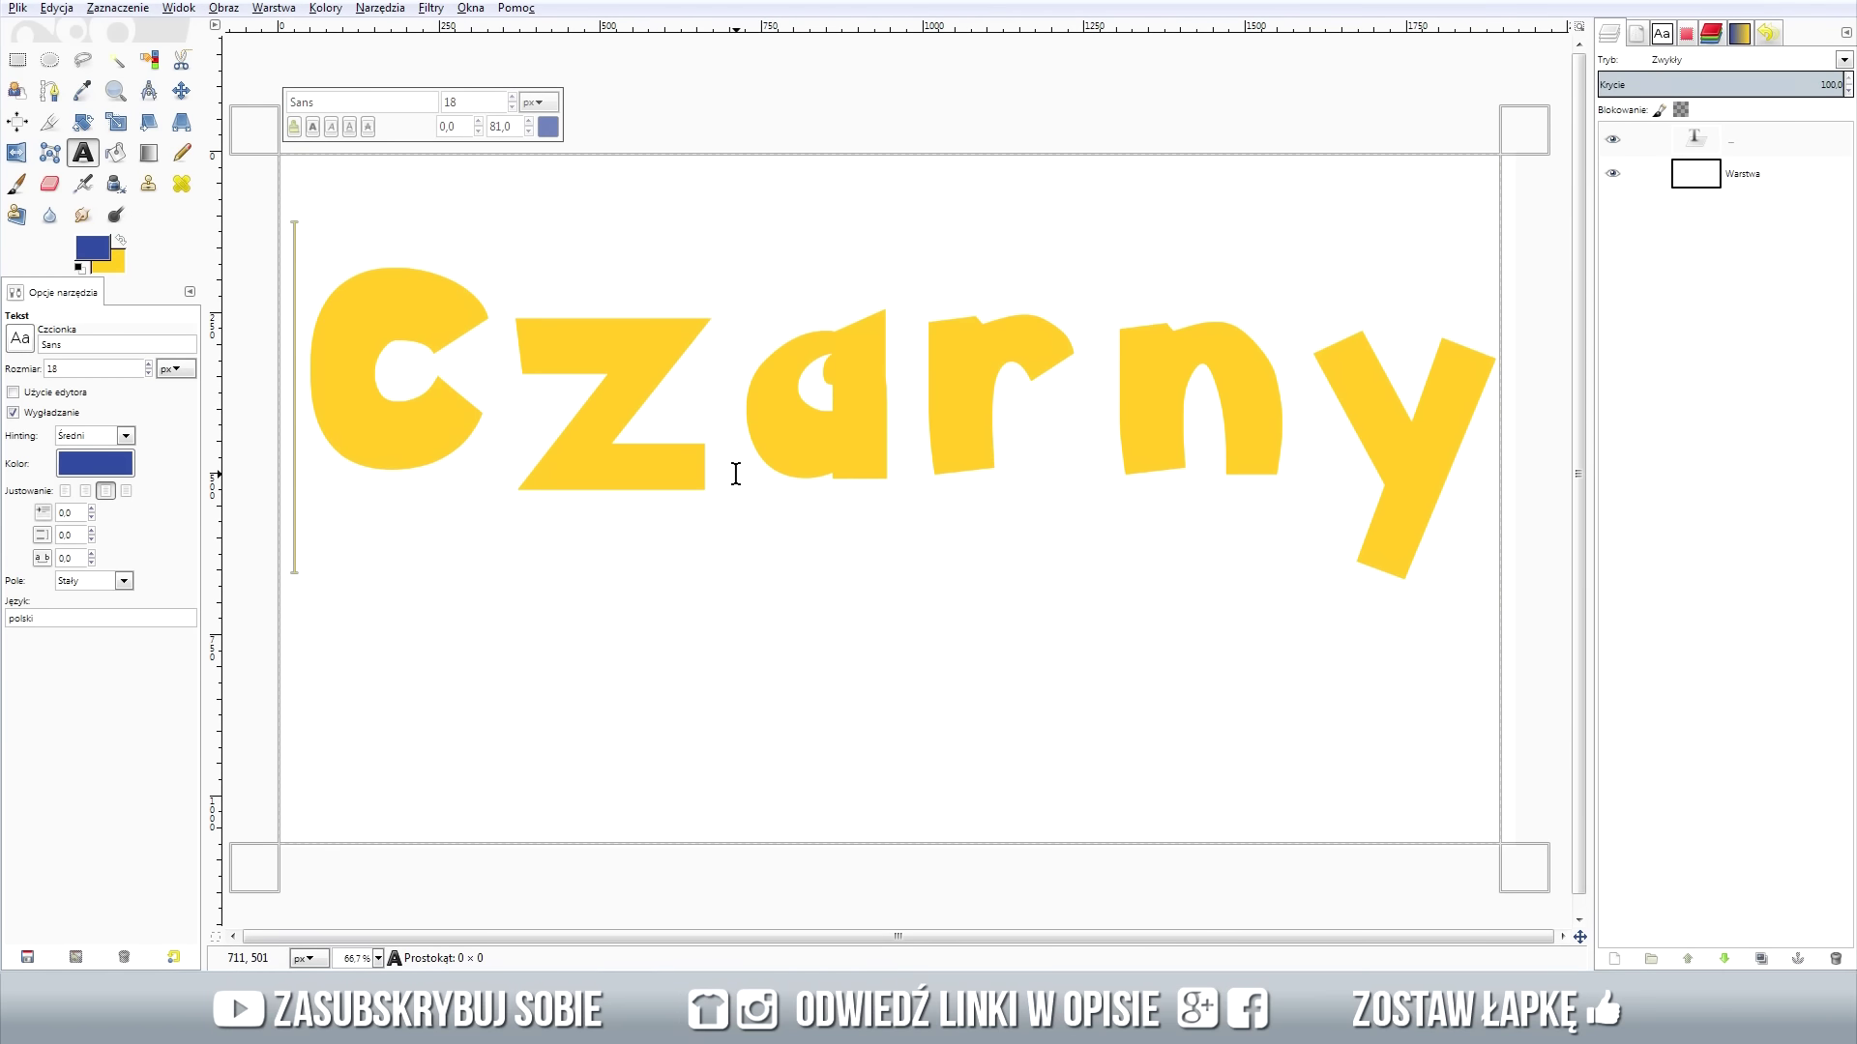
key("Return")
key("Return")
key("Return")
key("Return")
key("Return")
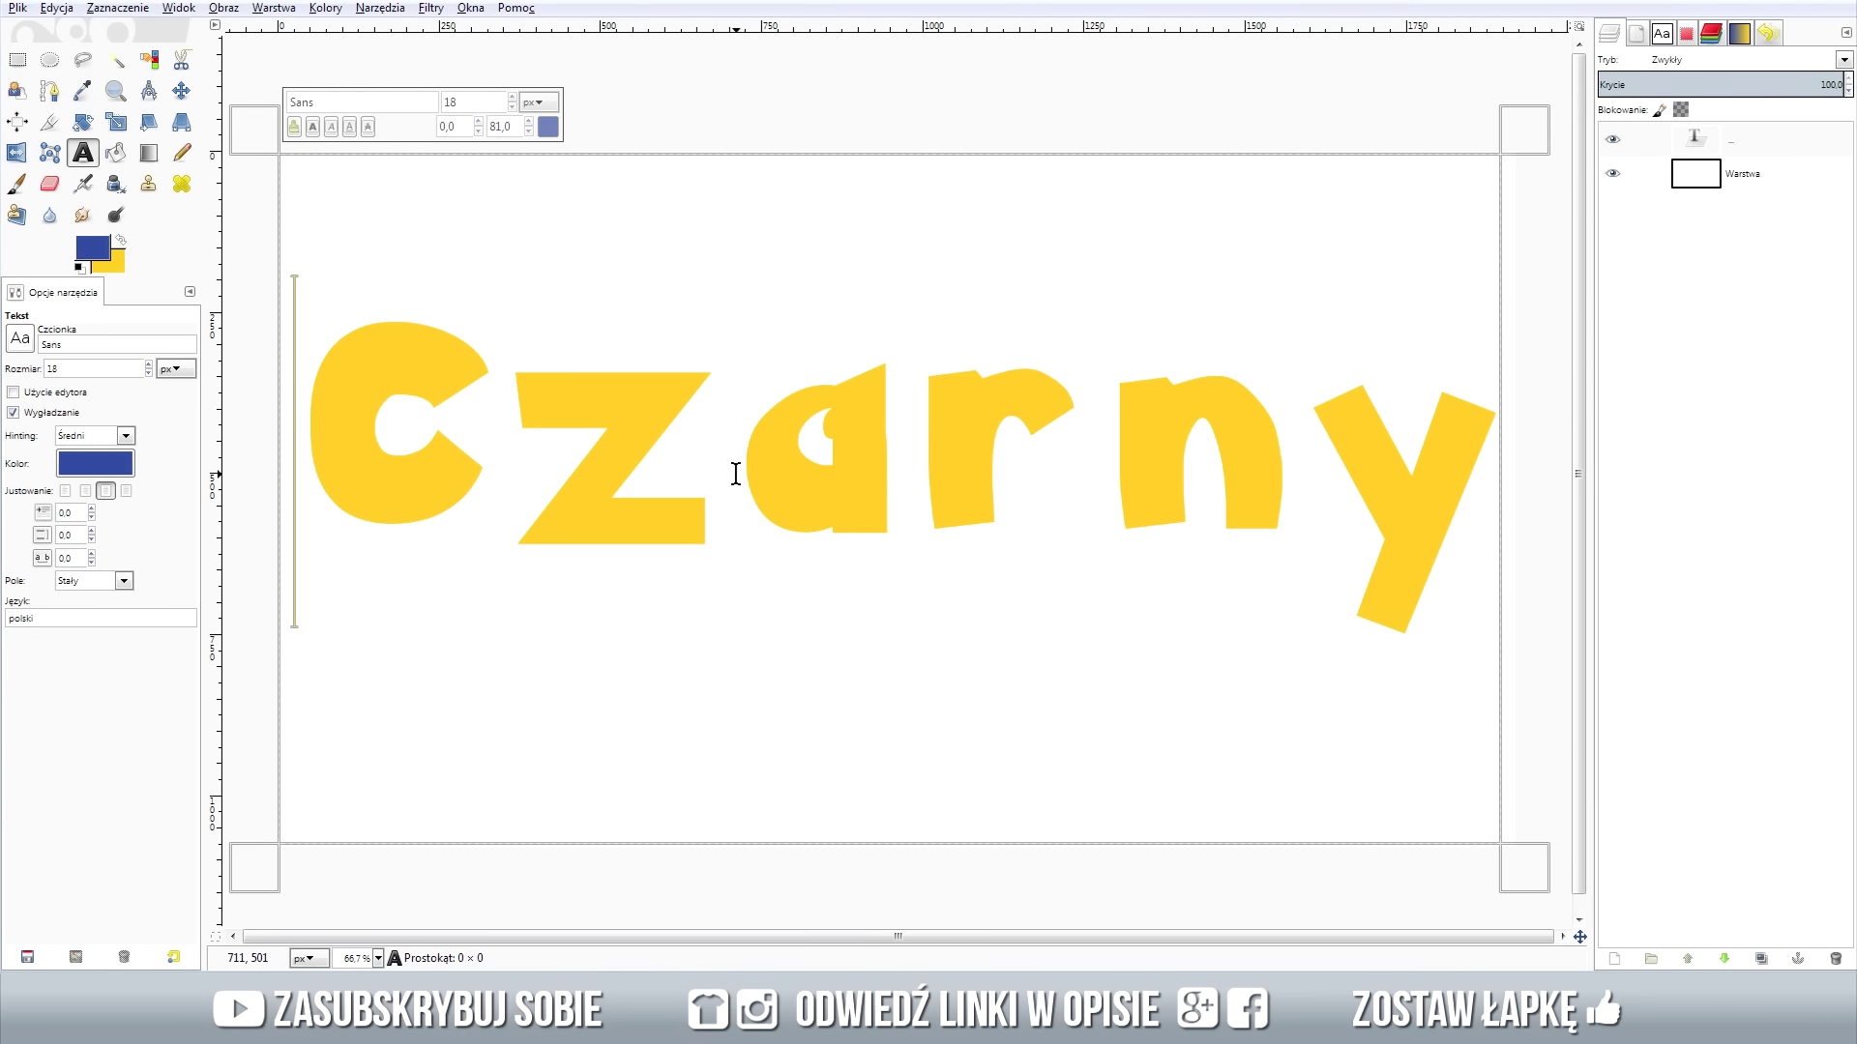
key("Return")
key("Return")
key("Return")
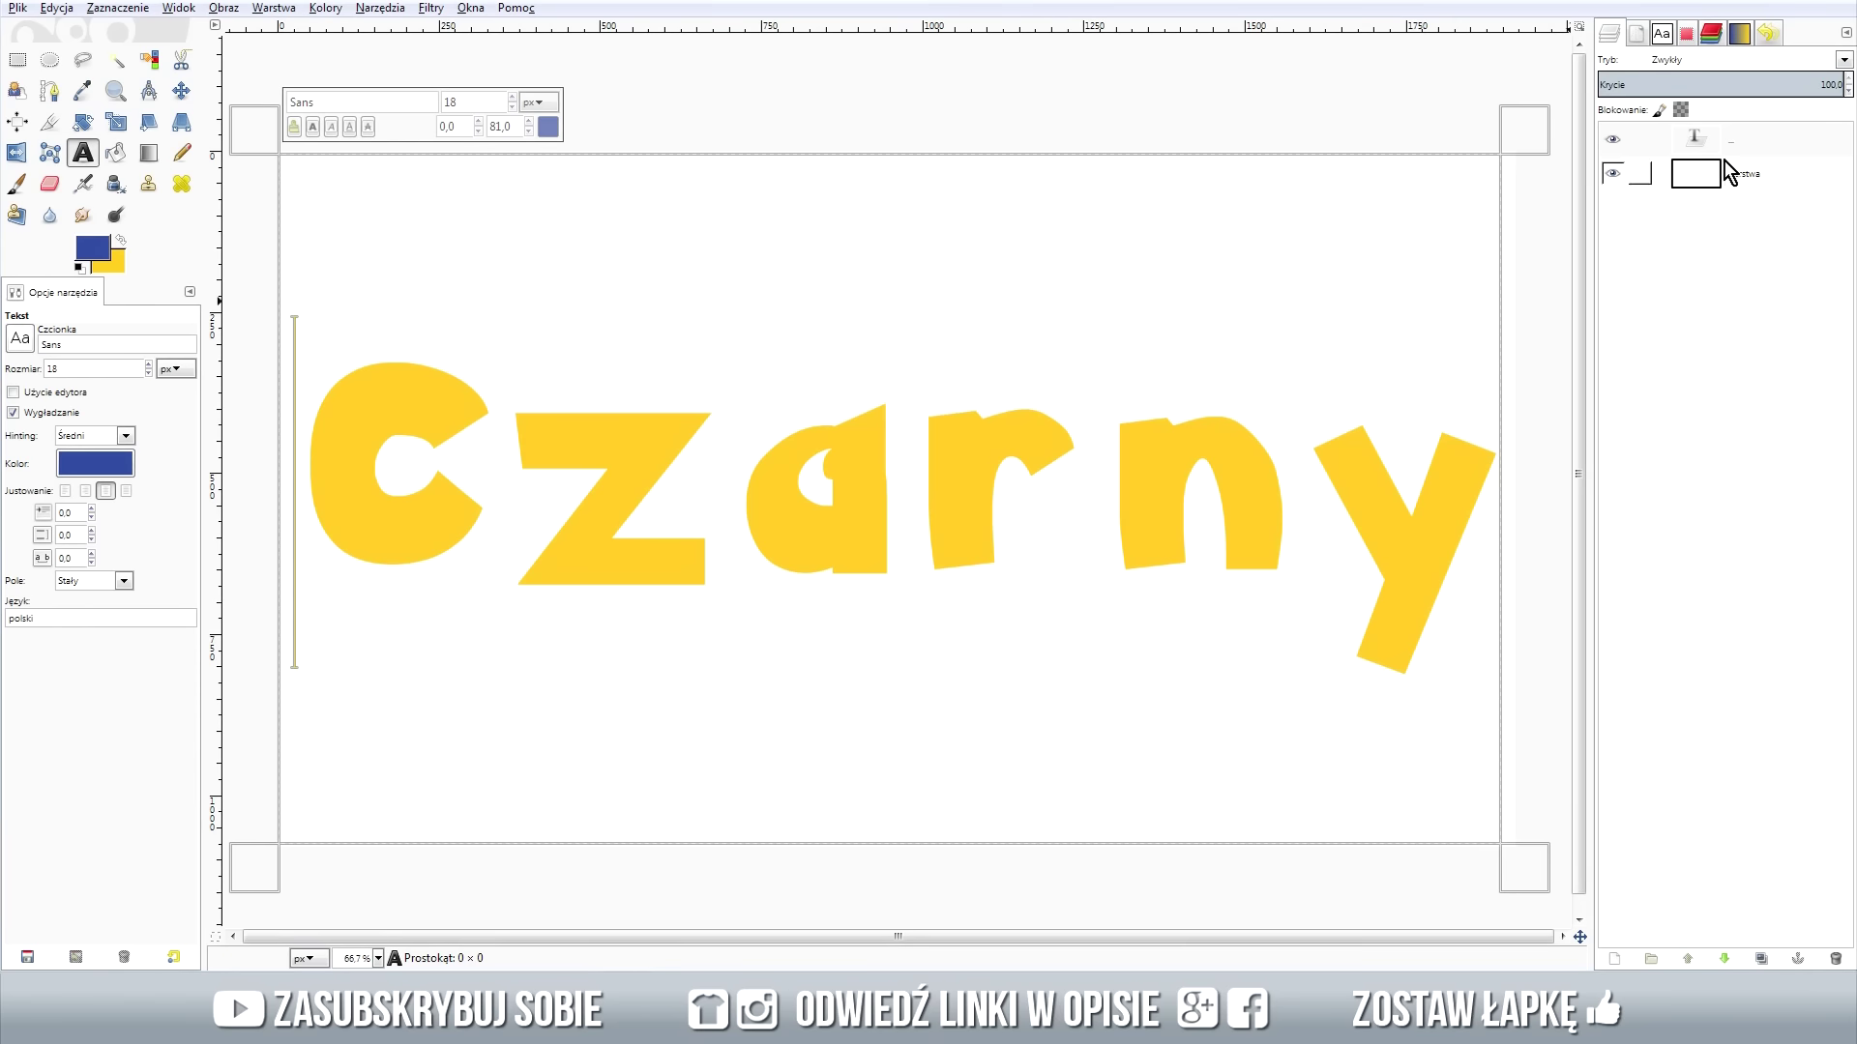
Select the Czarny letter shapes with Alpha to Selection and shrink the selection by 10 px.
right_click(1715, 149)
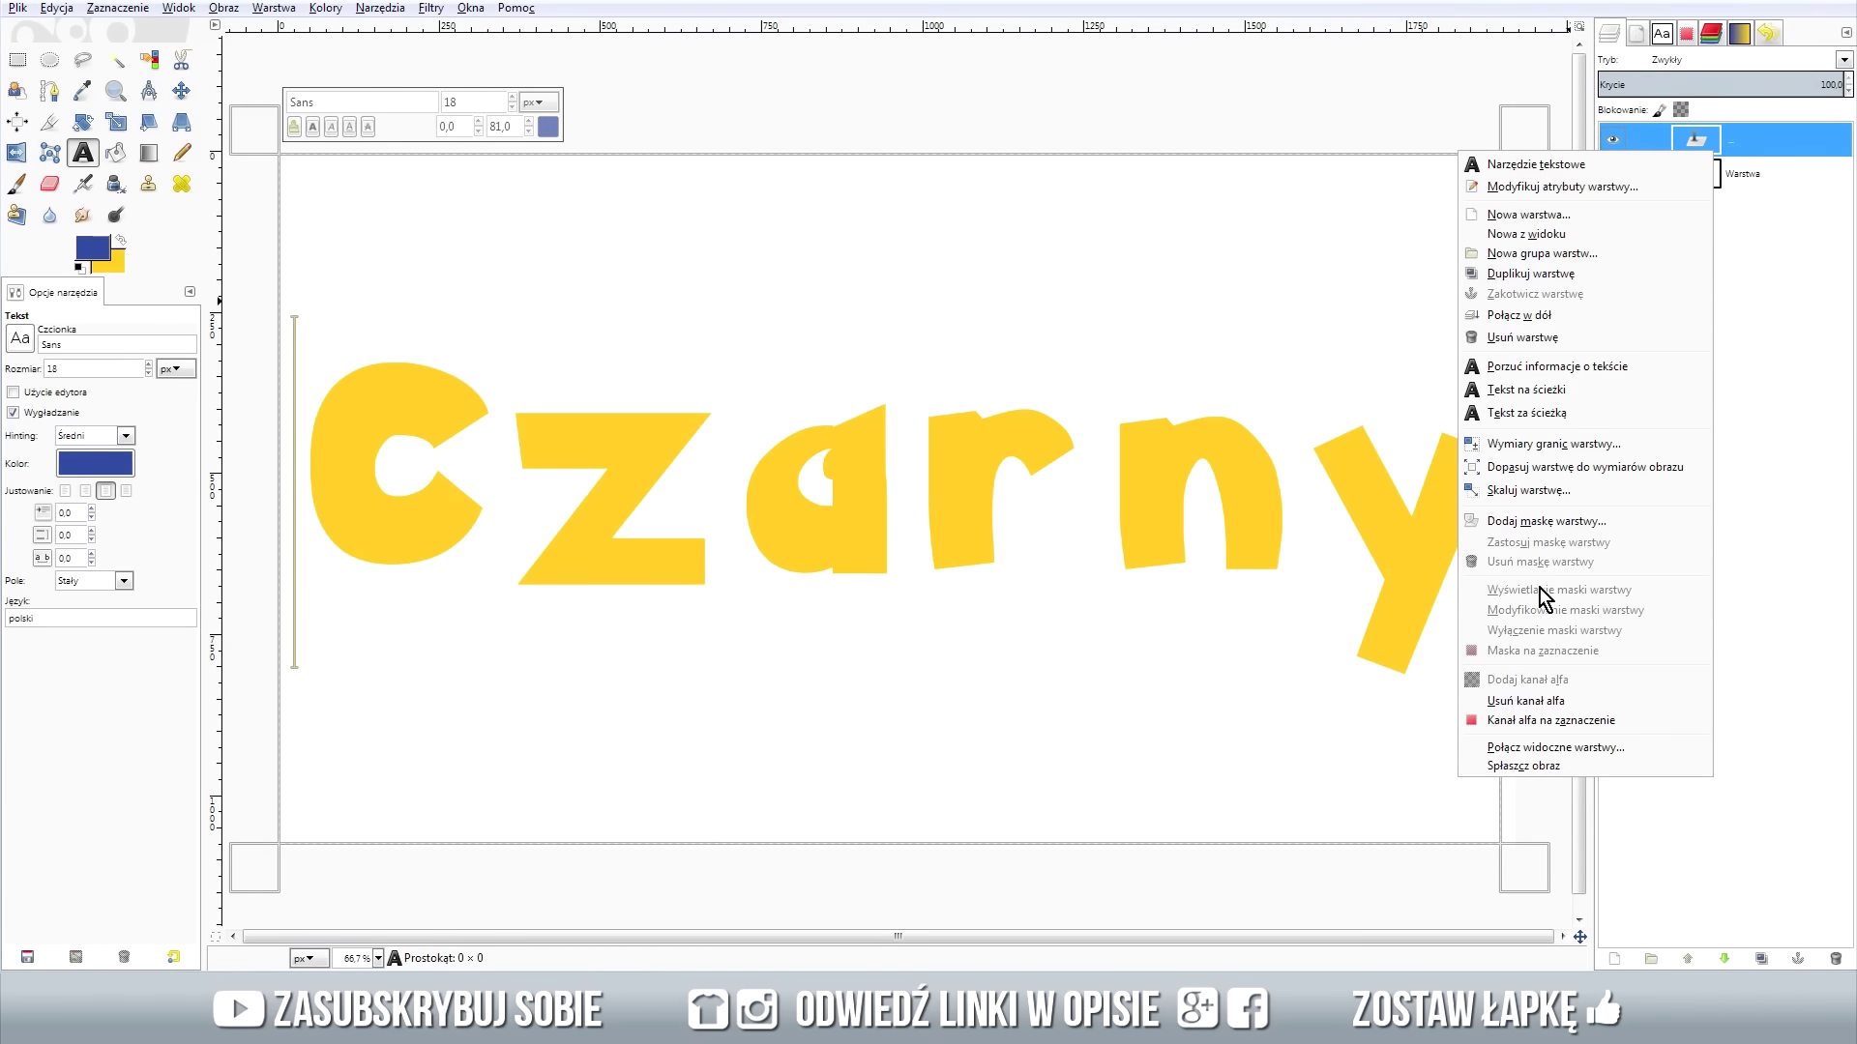
left_click(1557, 719)
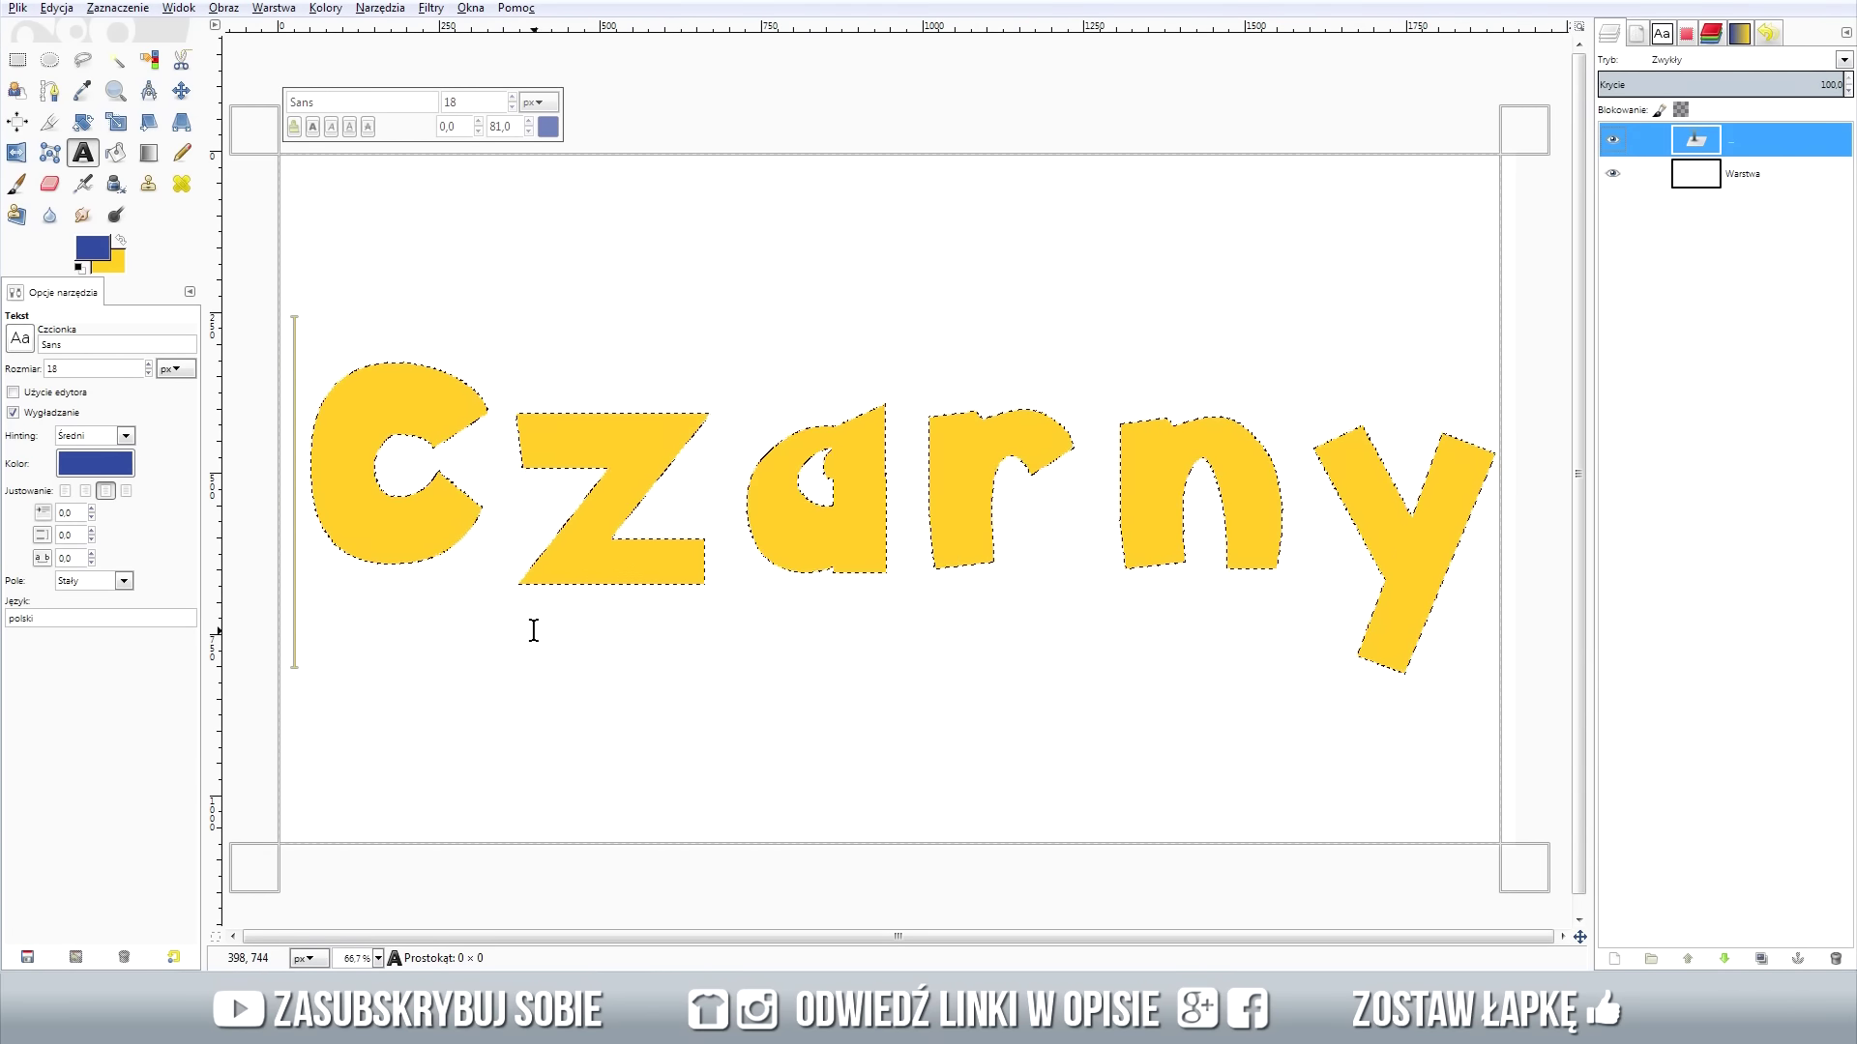
left_click(117, 8)
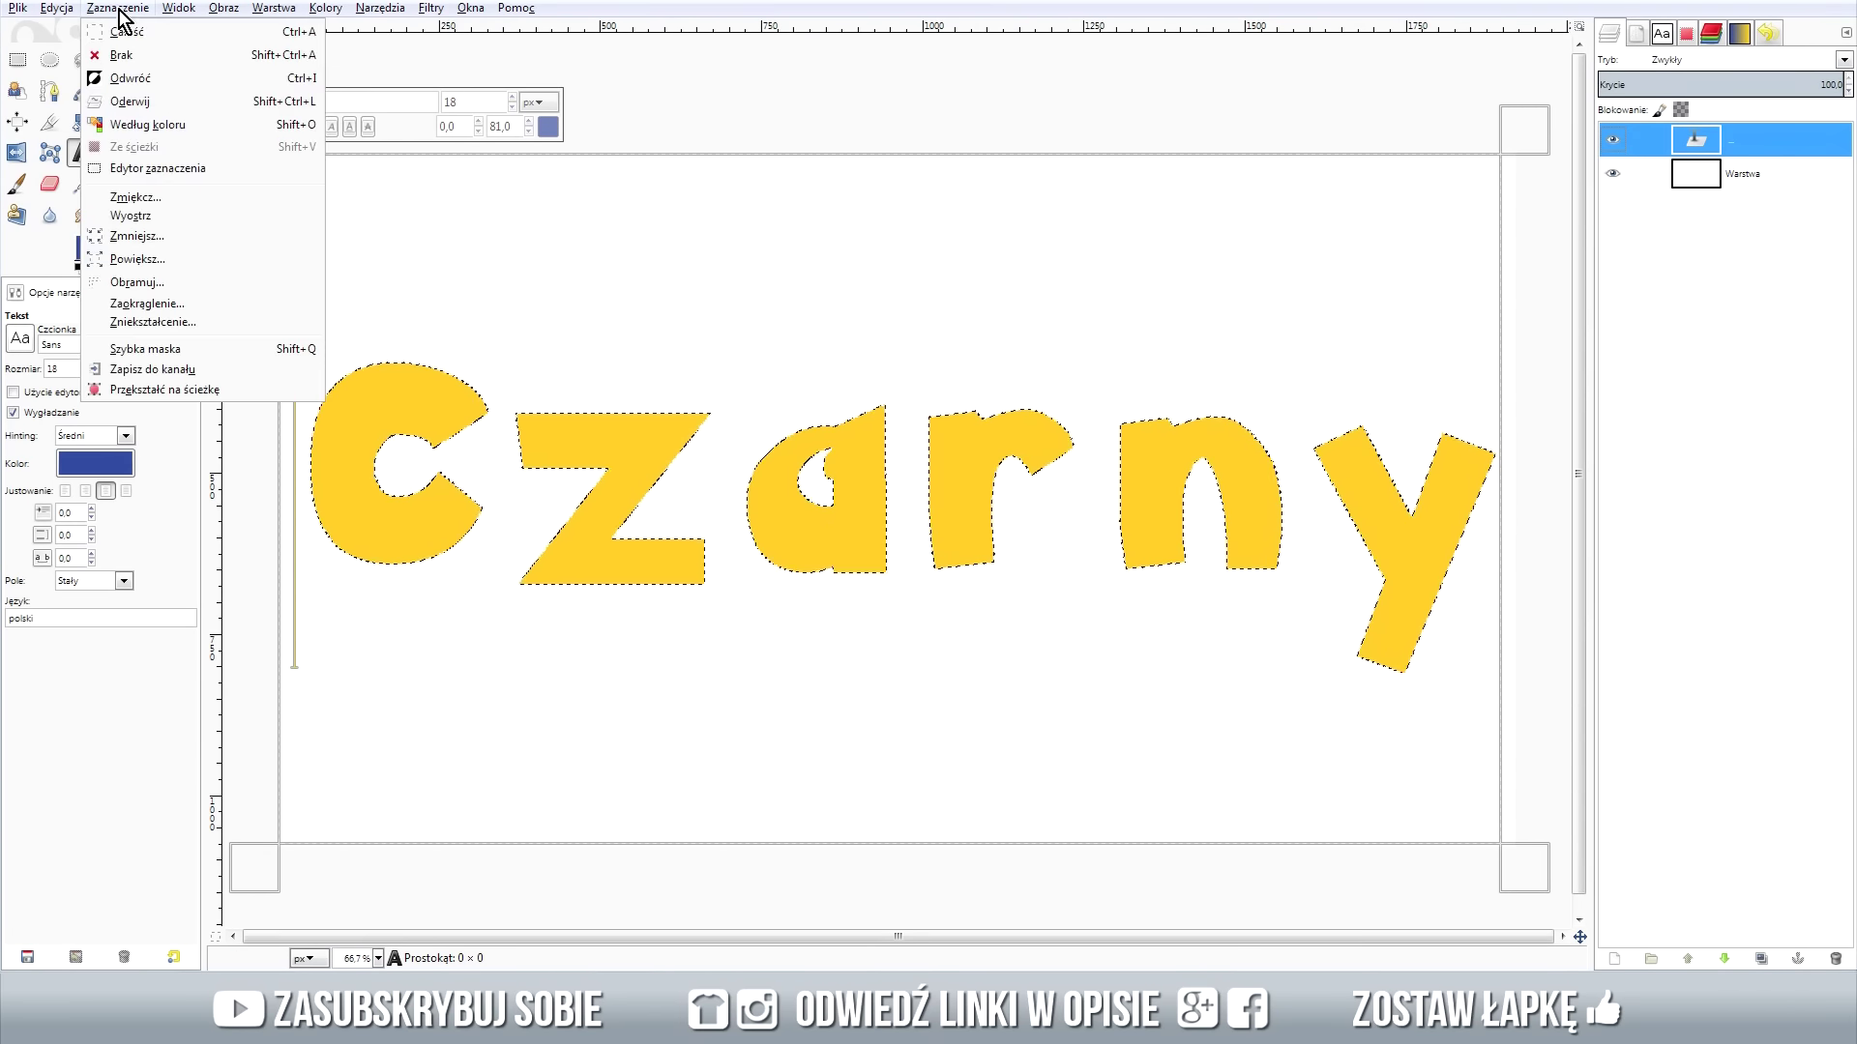
left_click(160, 234)
type("0")
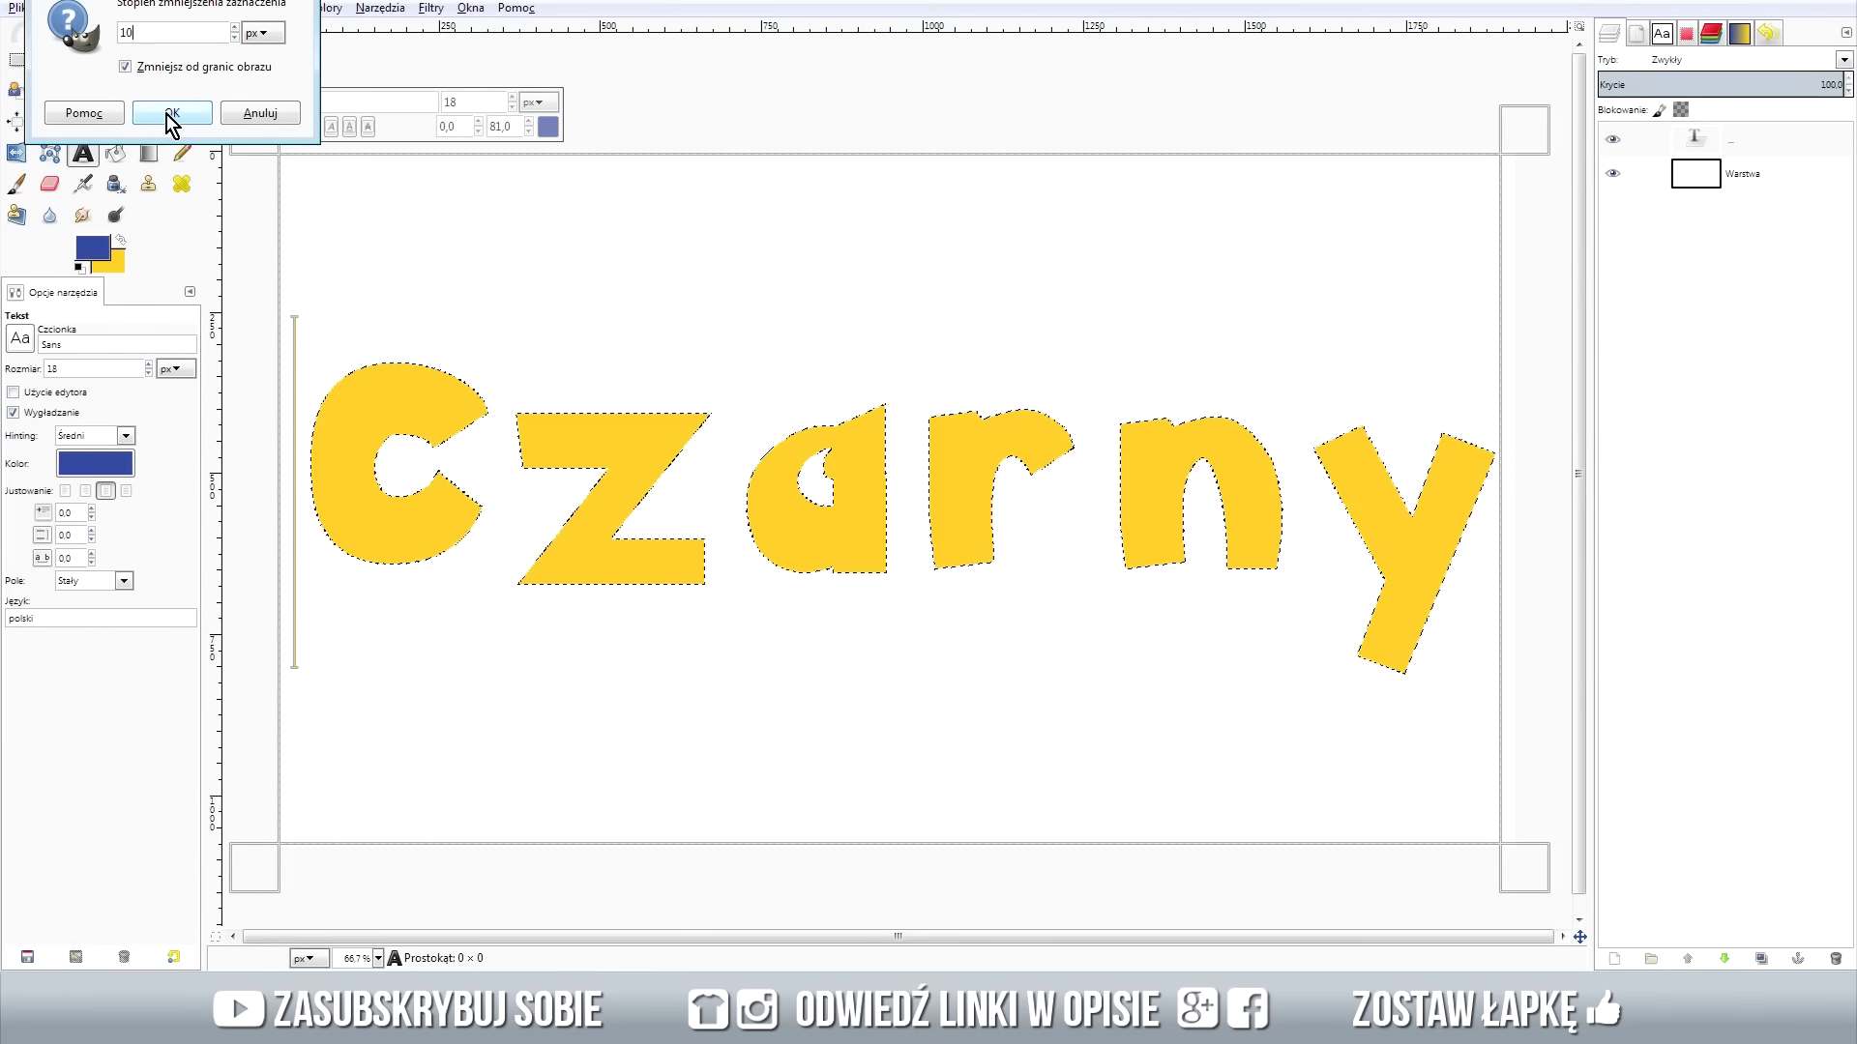
left_click(172, 113)
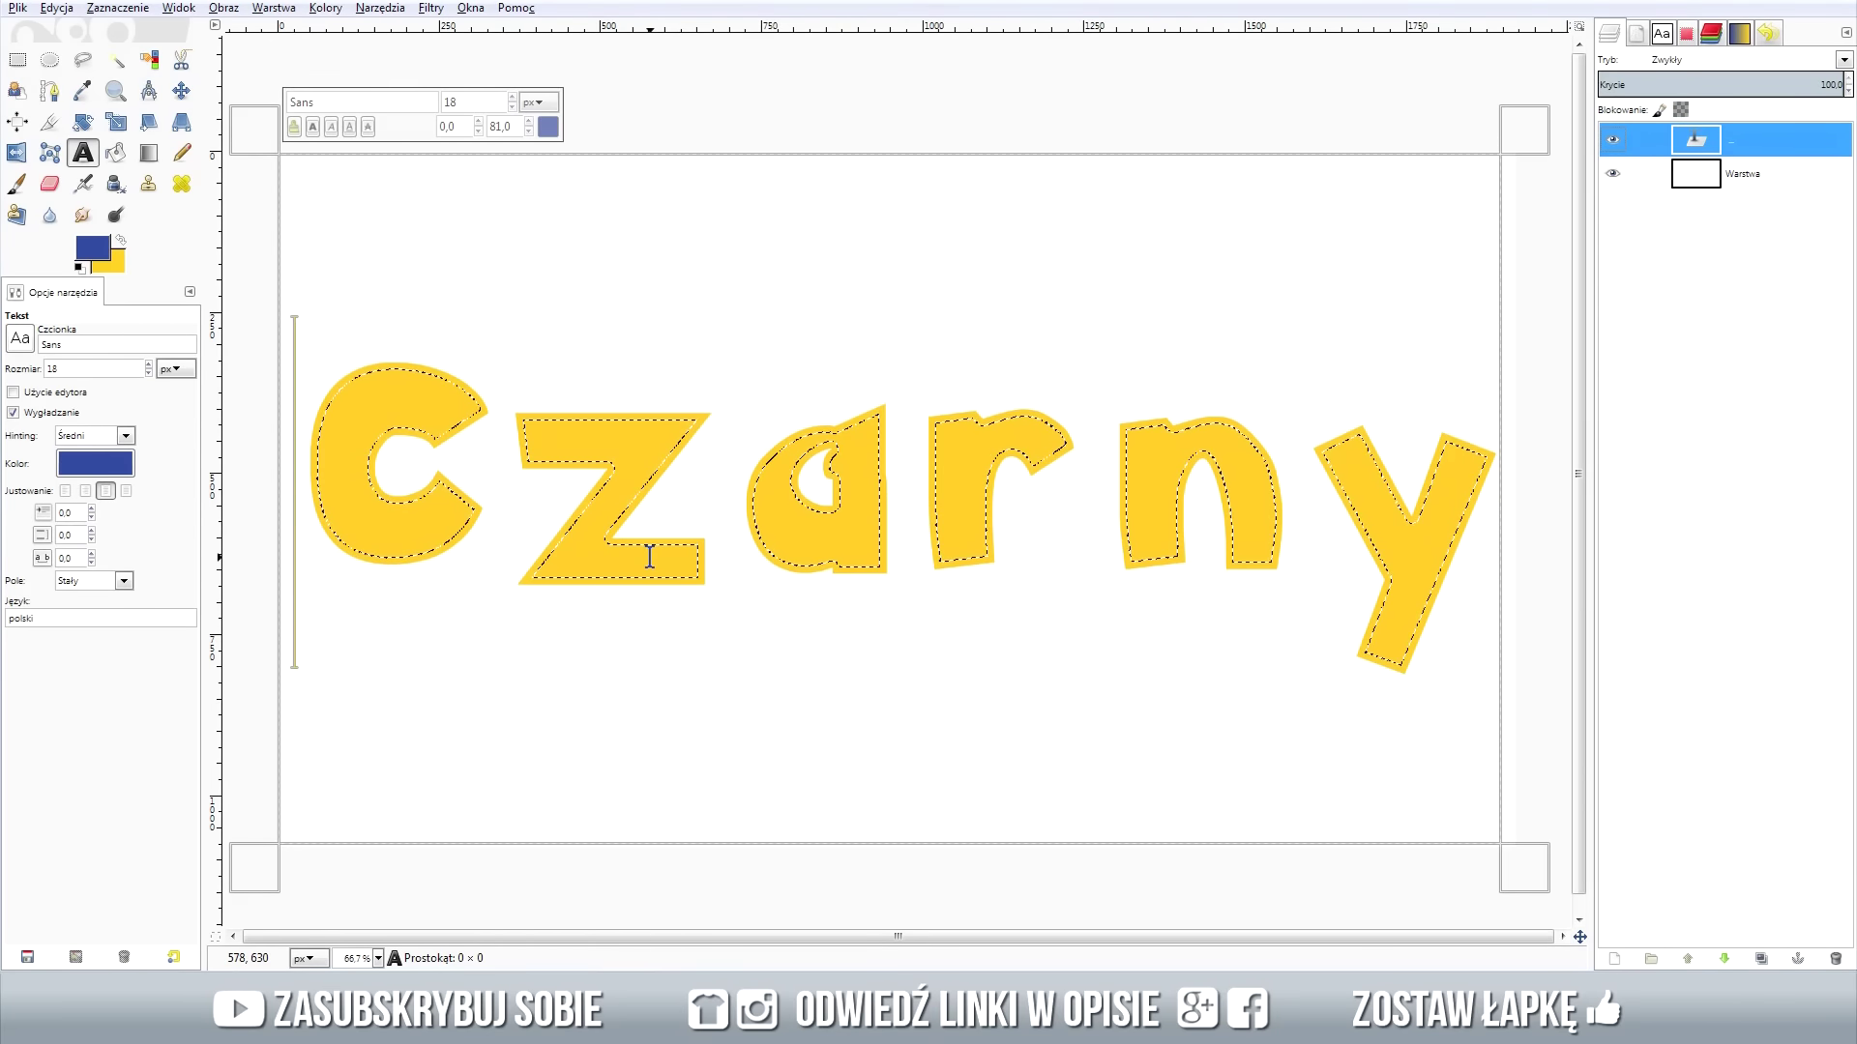
left_click(123, 9)
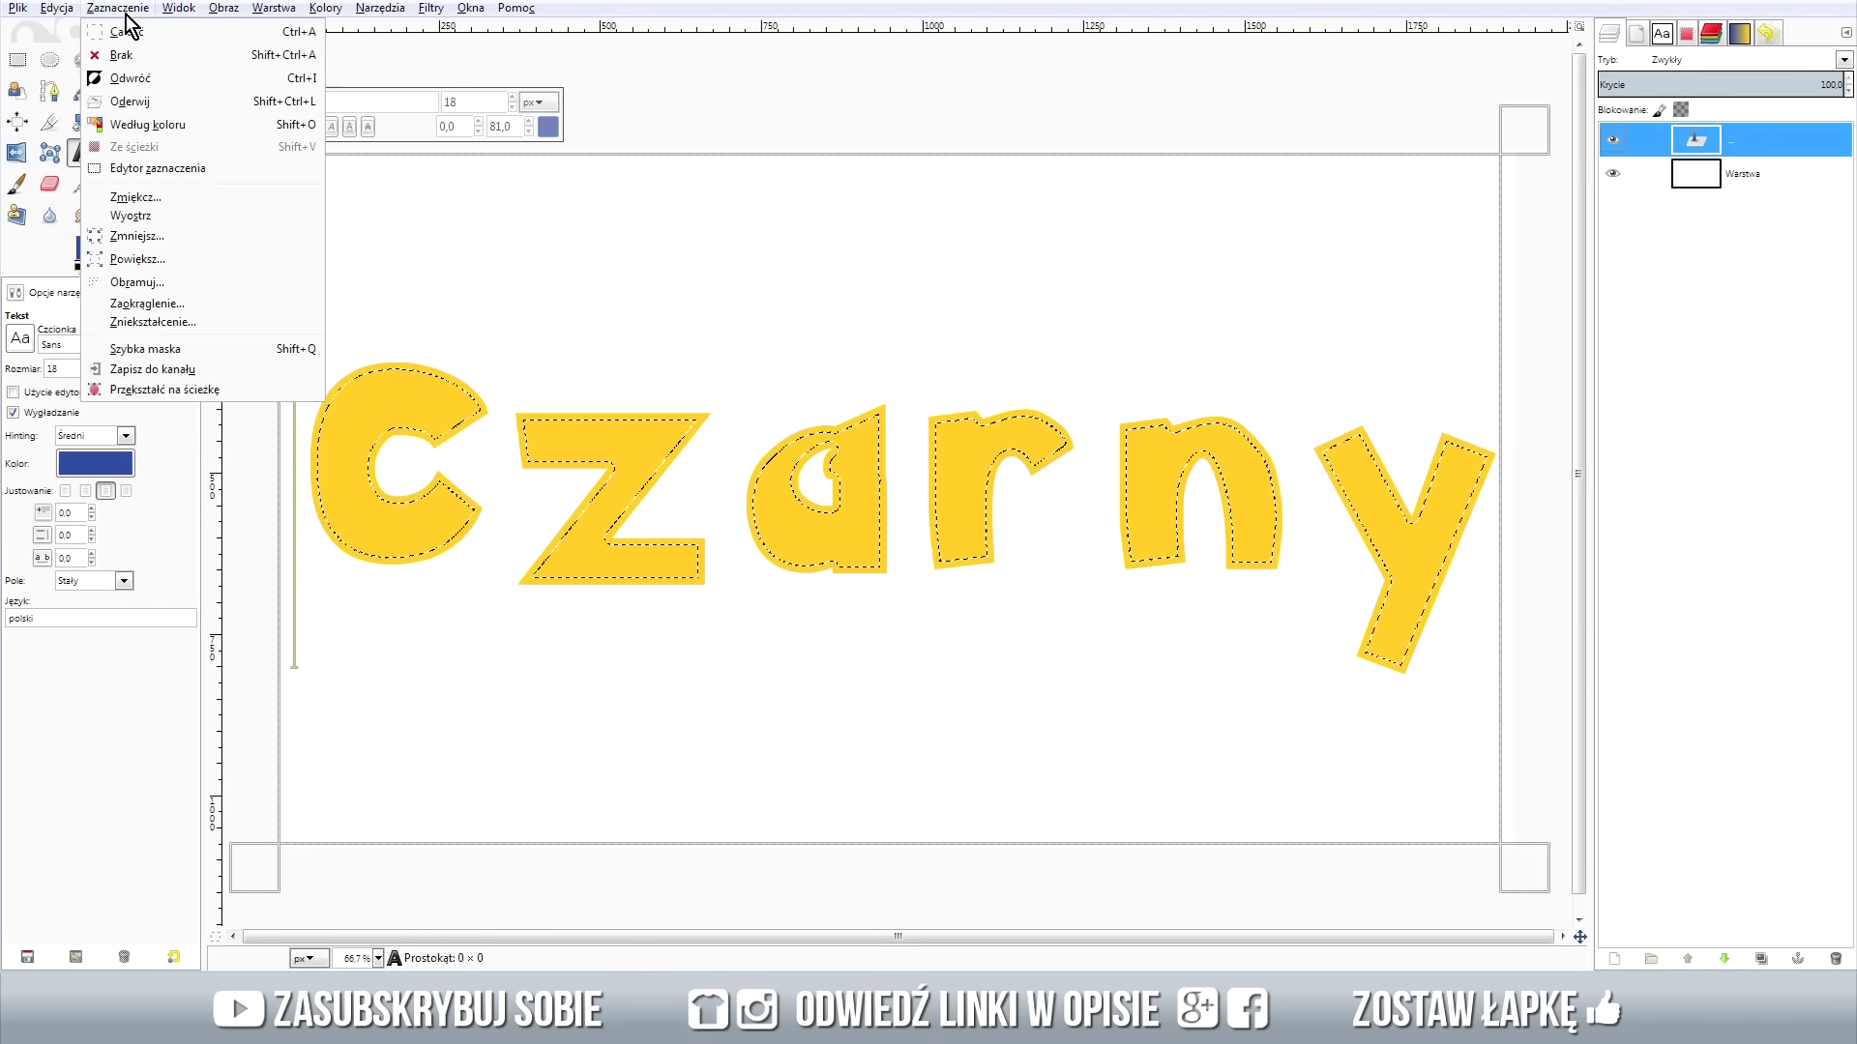
Invert the selection and fill a new transparent layer with the blue foreground colour.
left_click(166, 84)
left_click(1613, 957)
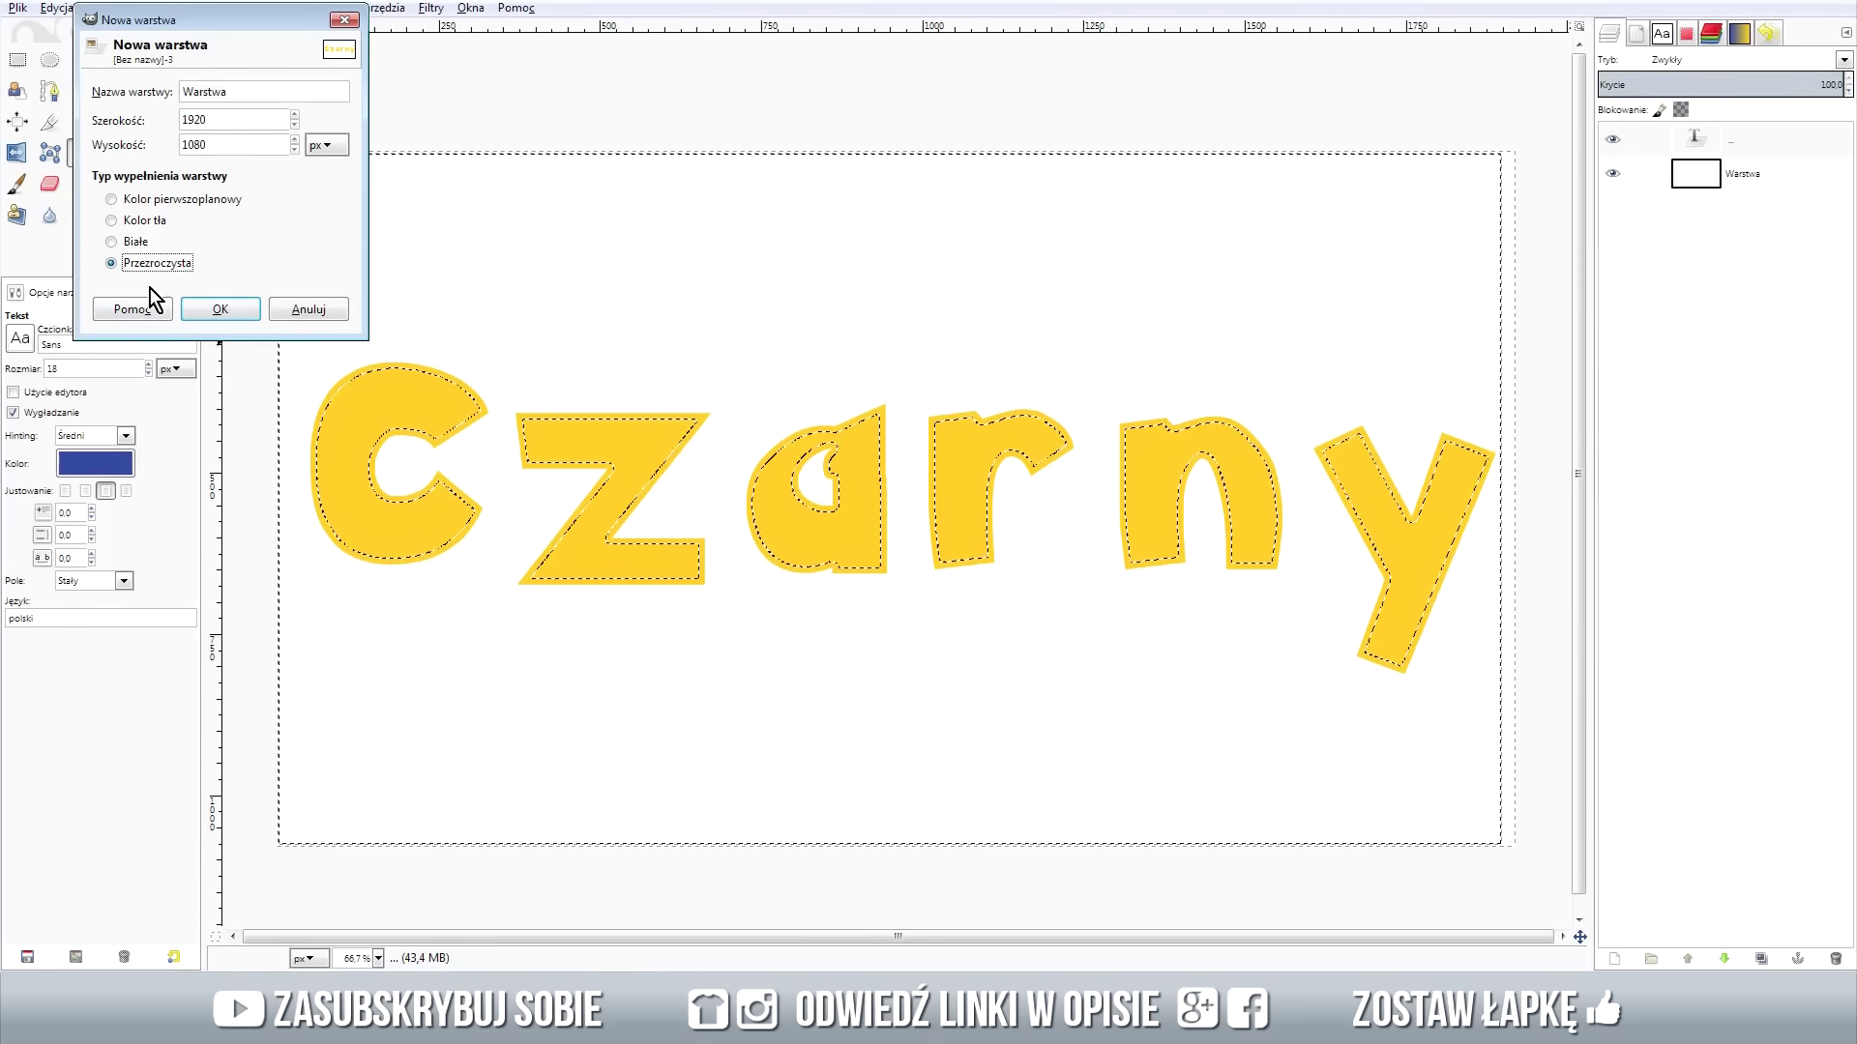
left_click(221, 309)
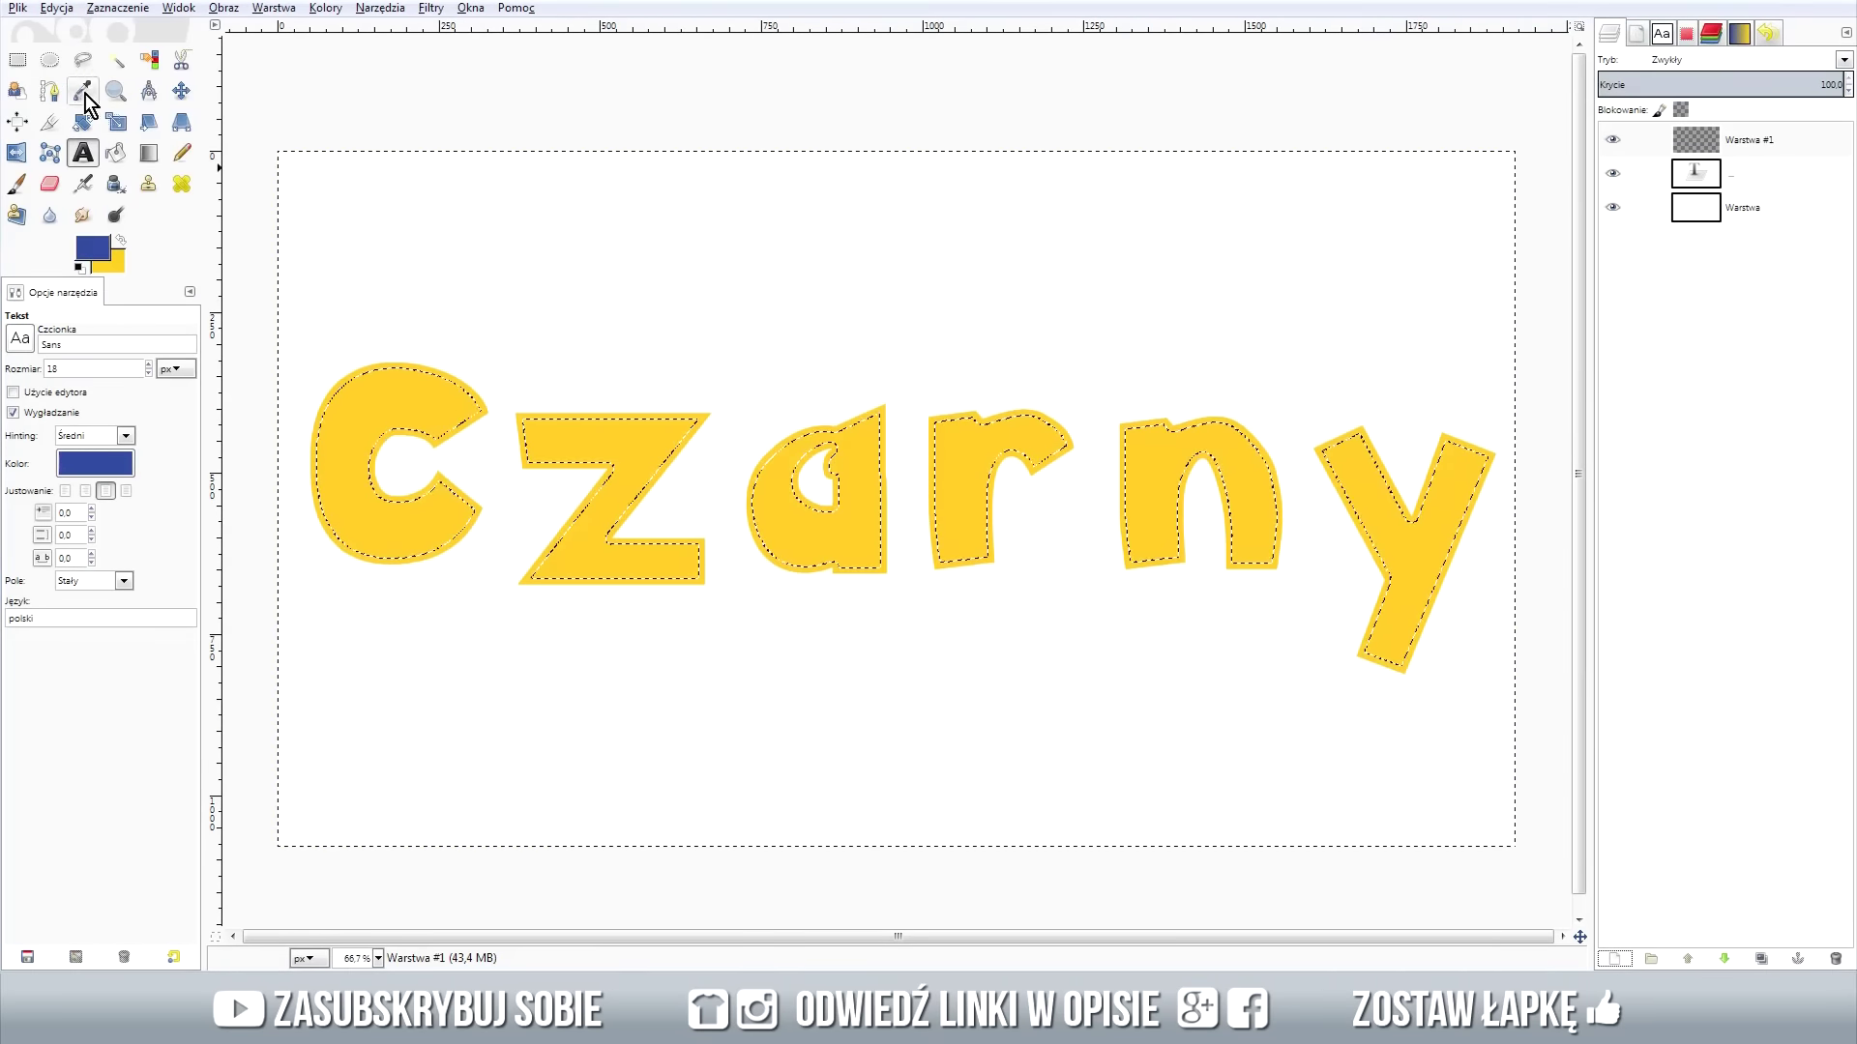
left_click(64, 12)
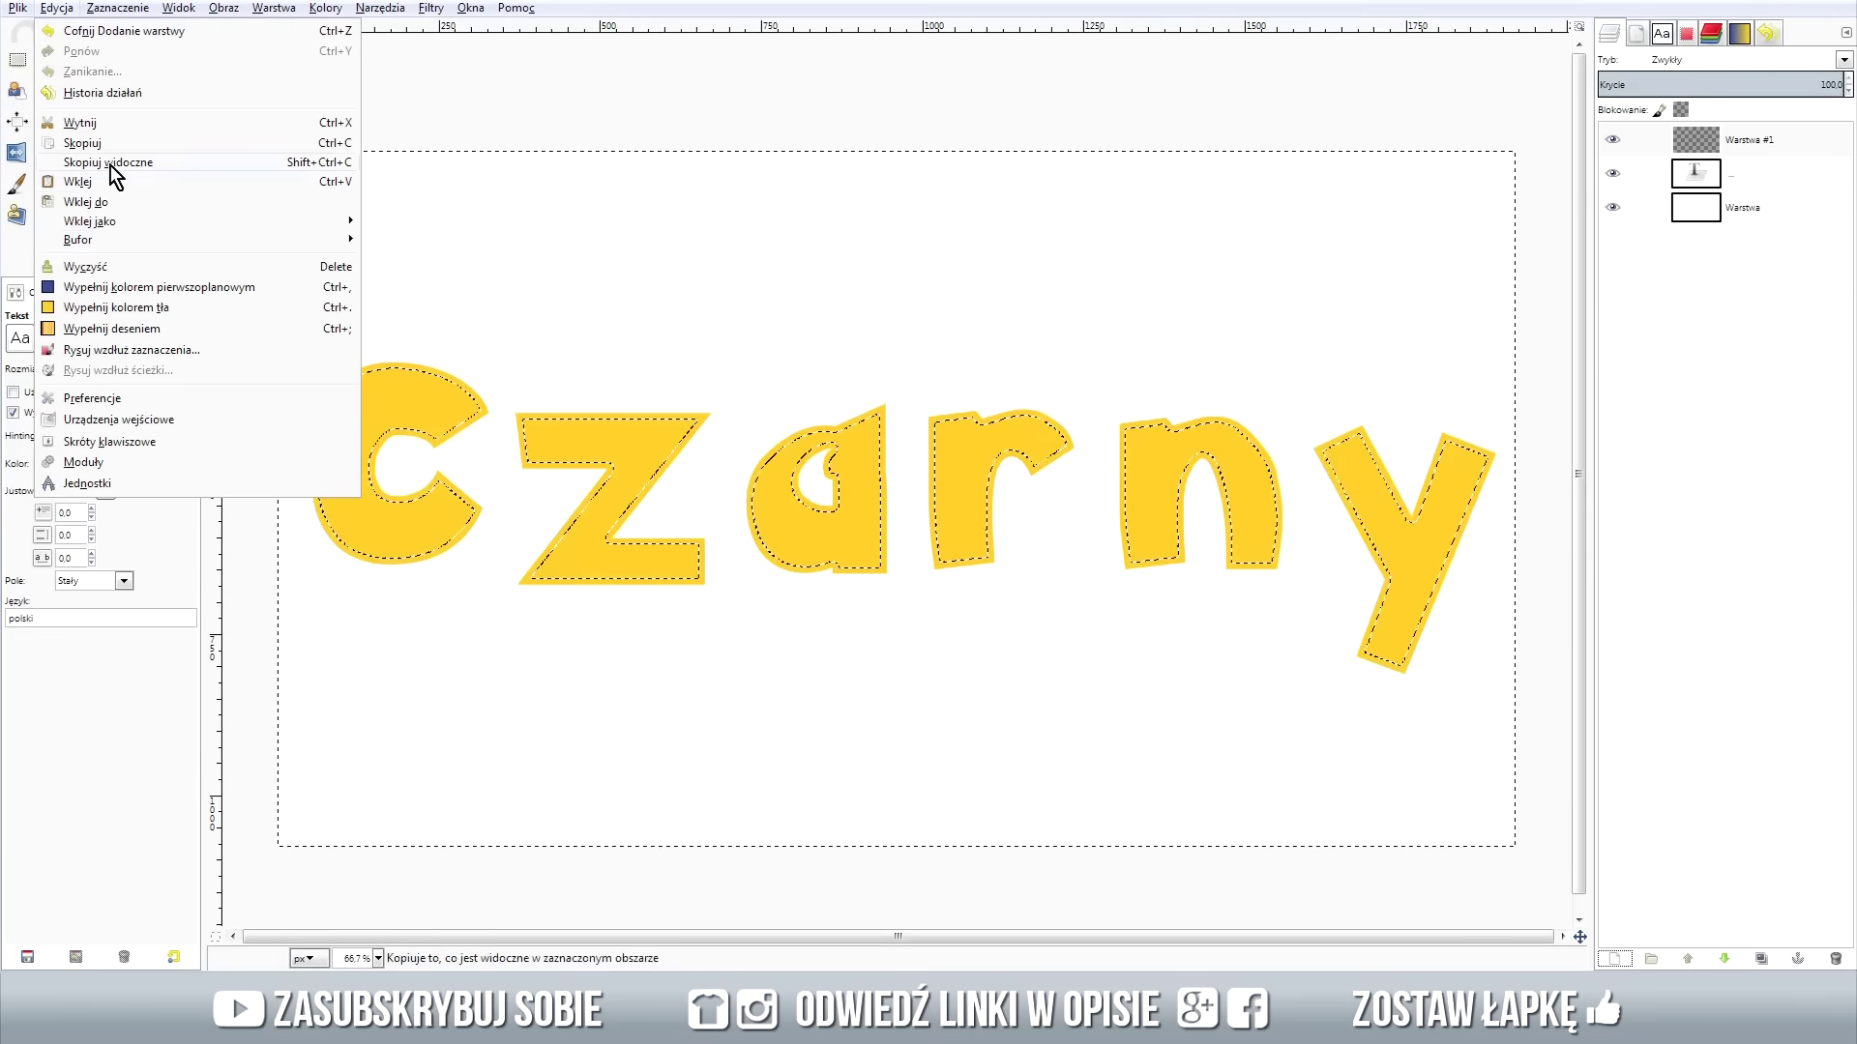
left_click(162, 287)
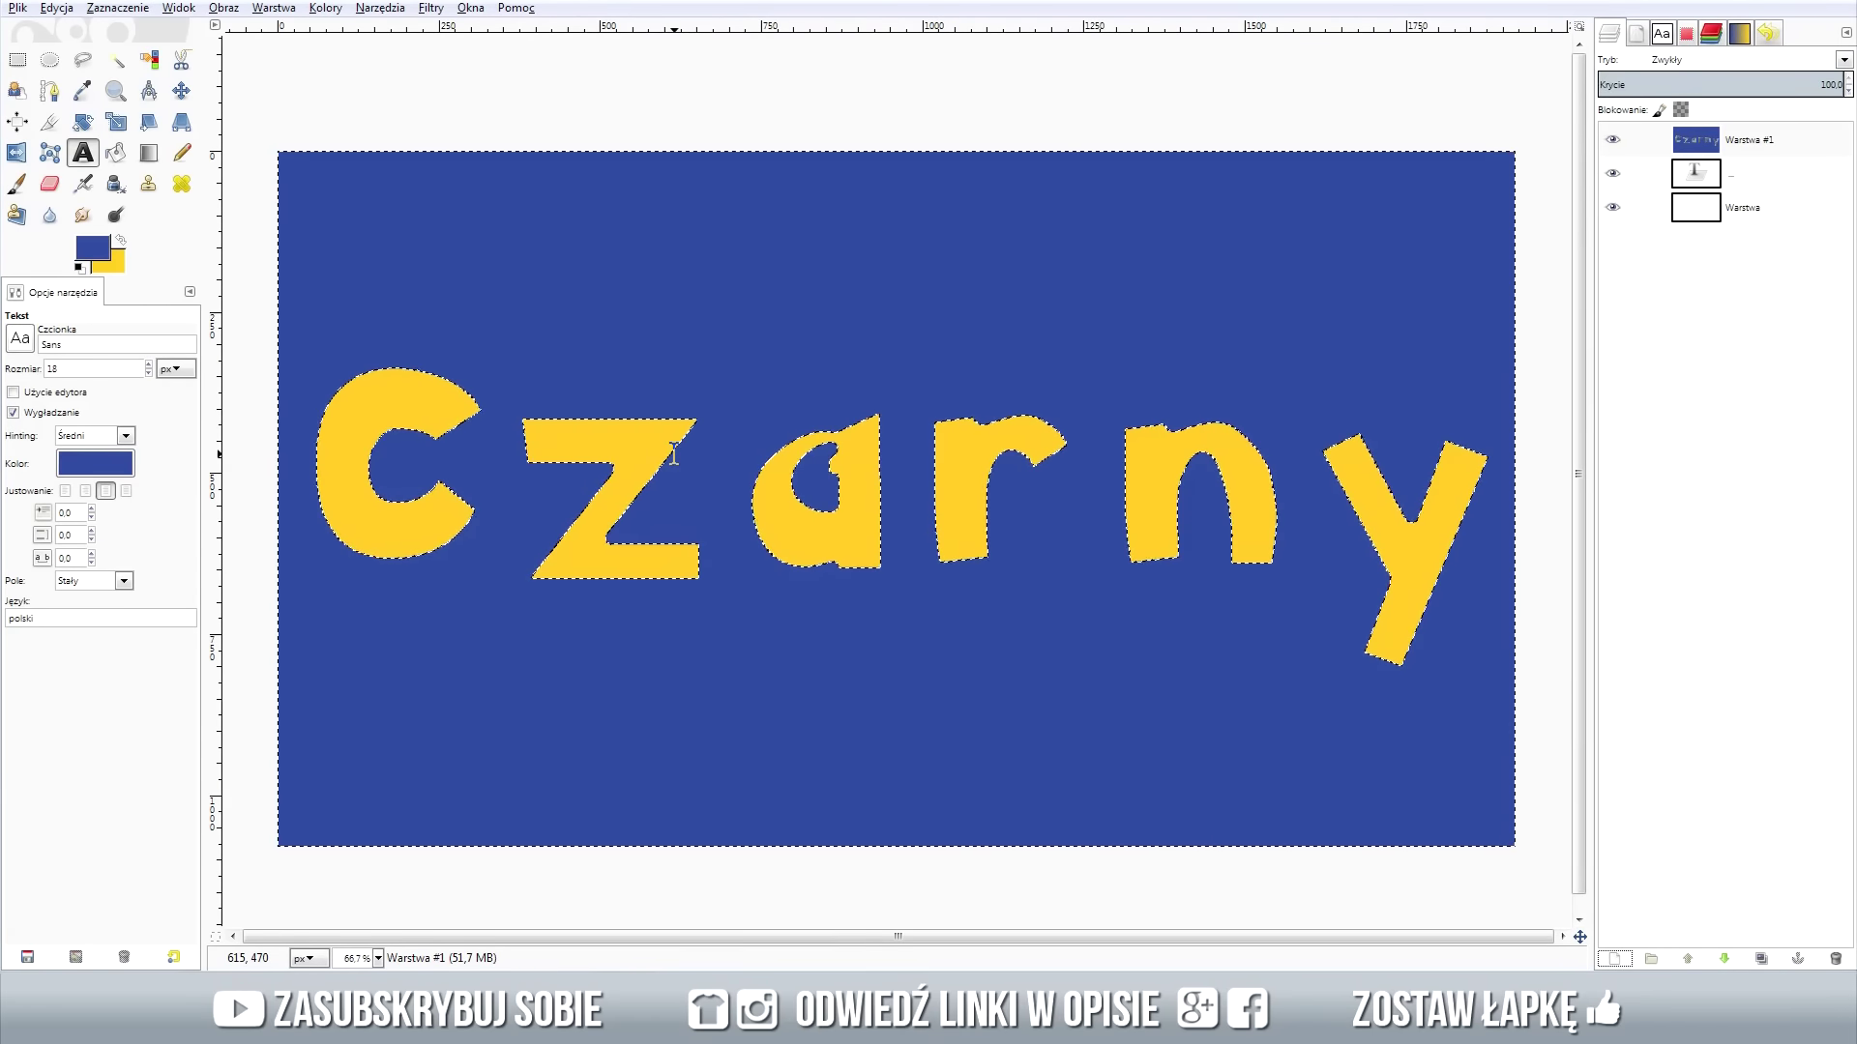
Shrink the selection by 25 px.
left_click(117, 7)
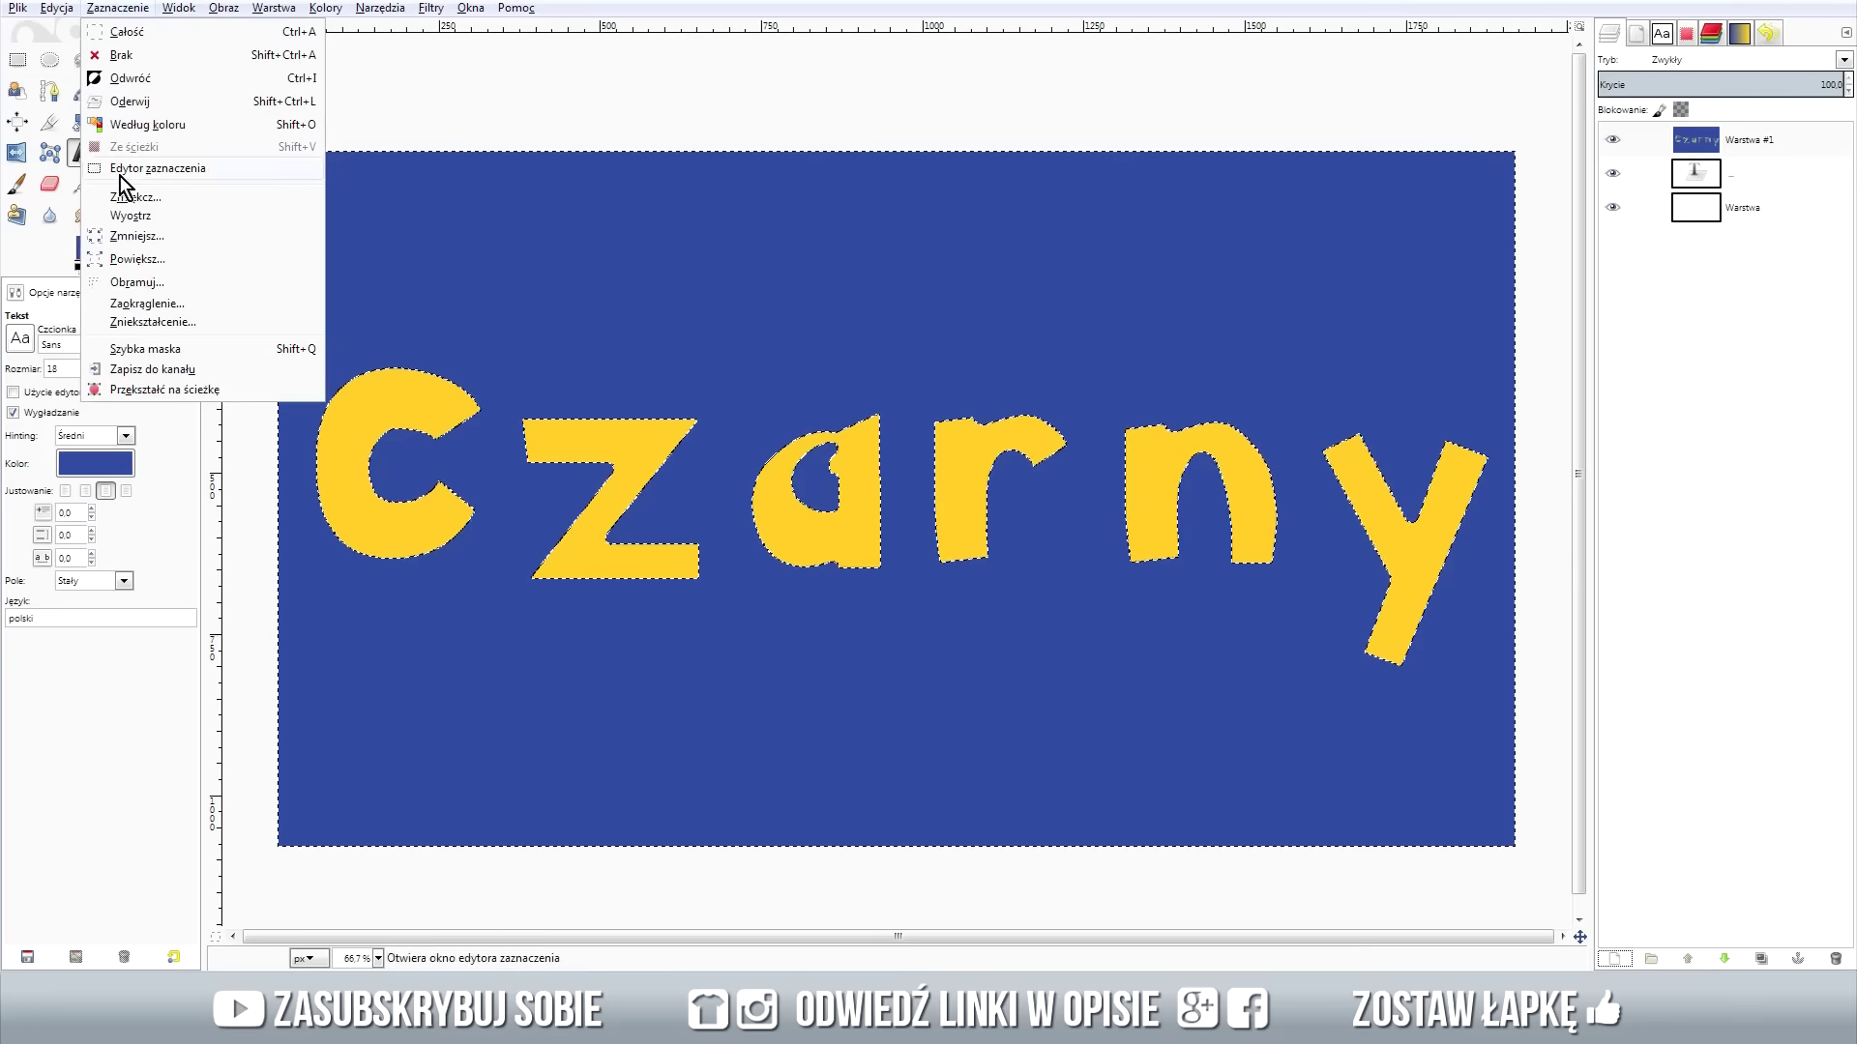
left_click(170, 238)
type("25")
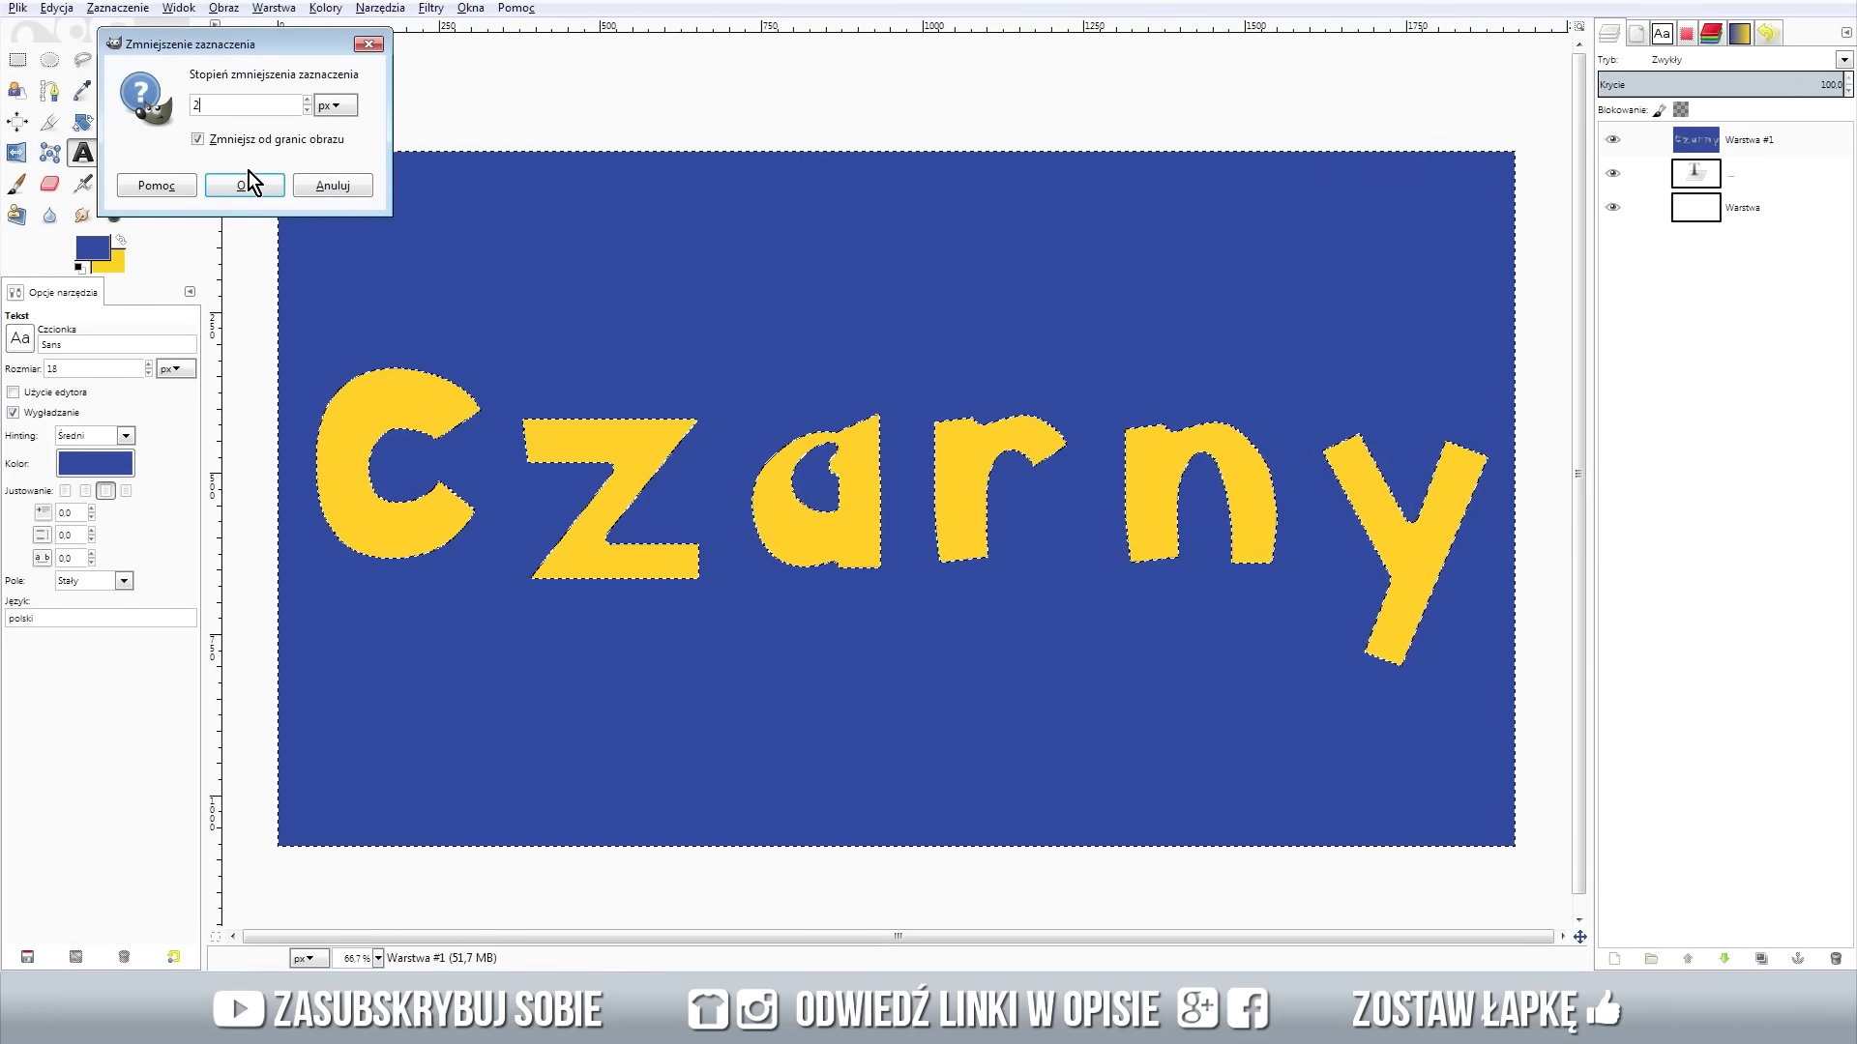
left_click(225, 182)
left_click(56, 8)
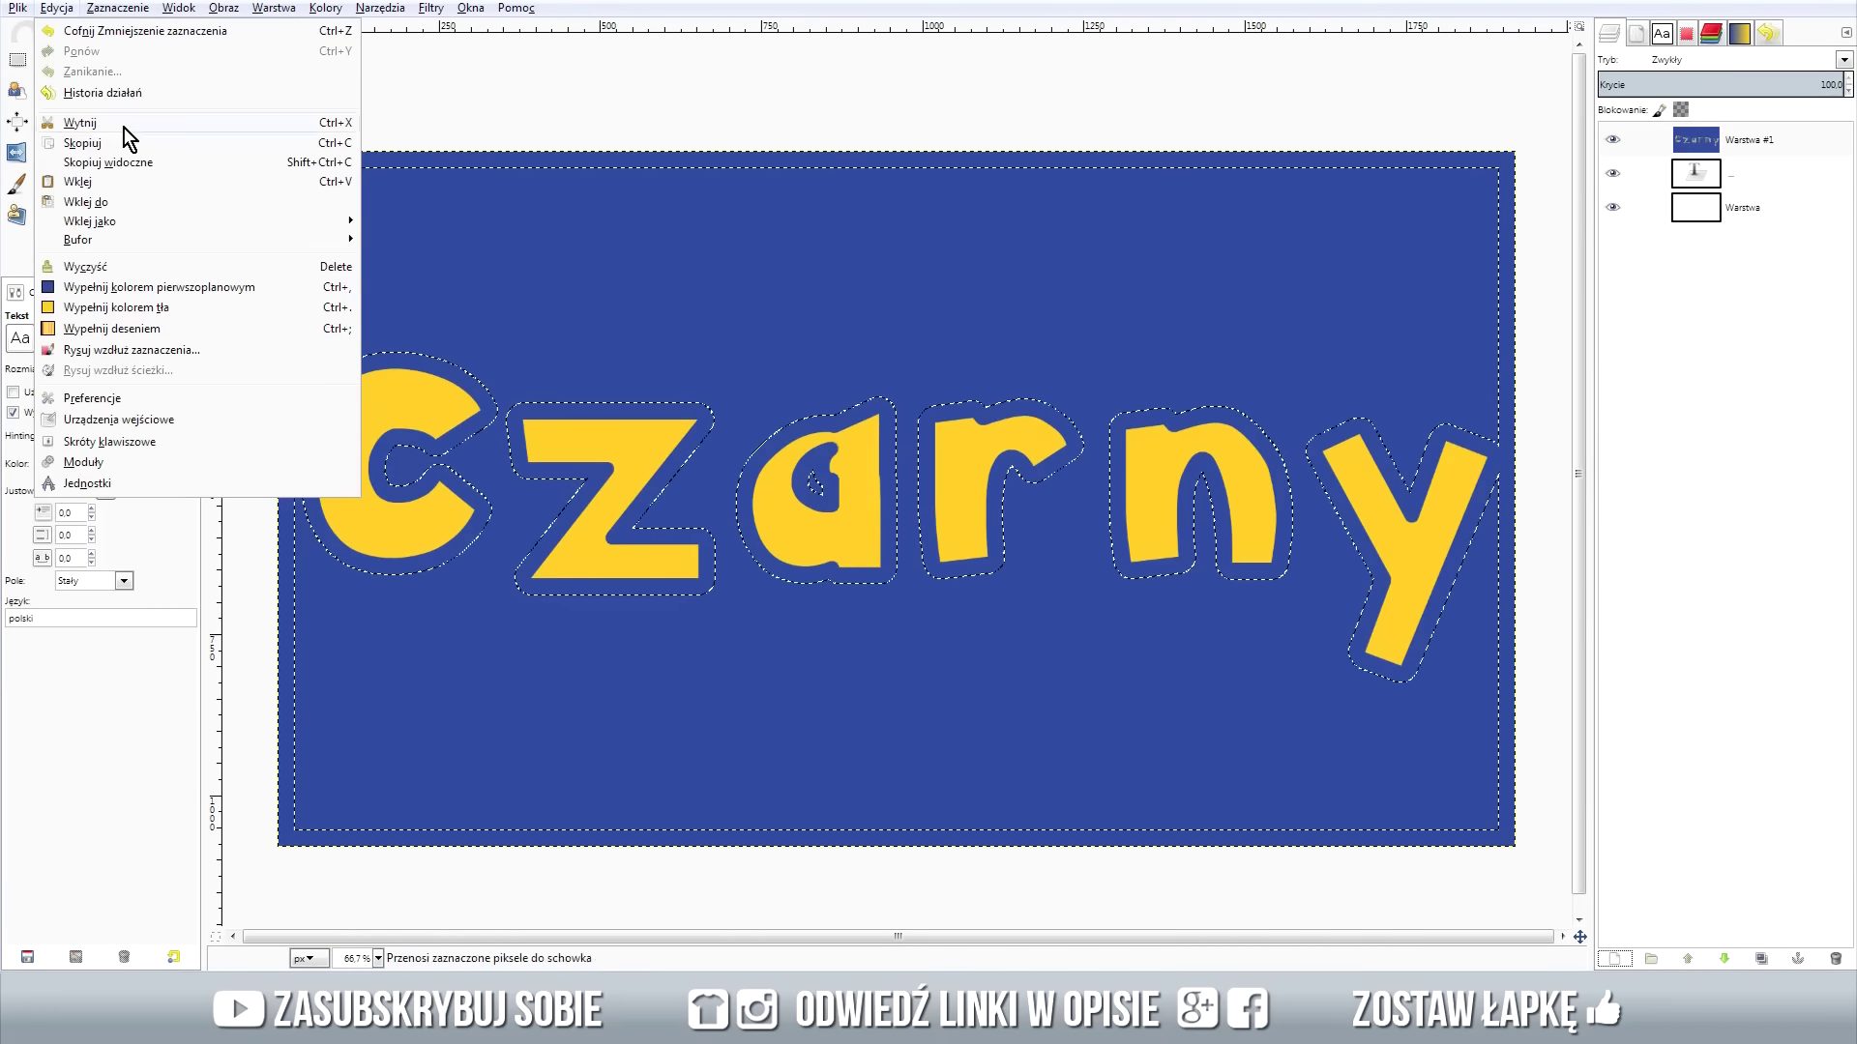
Clear the blue inside the shrunken selection, deselect, and erase the blue frame along the image edge.
left_click(140, 259)
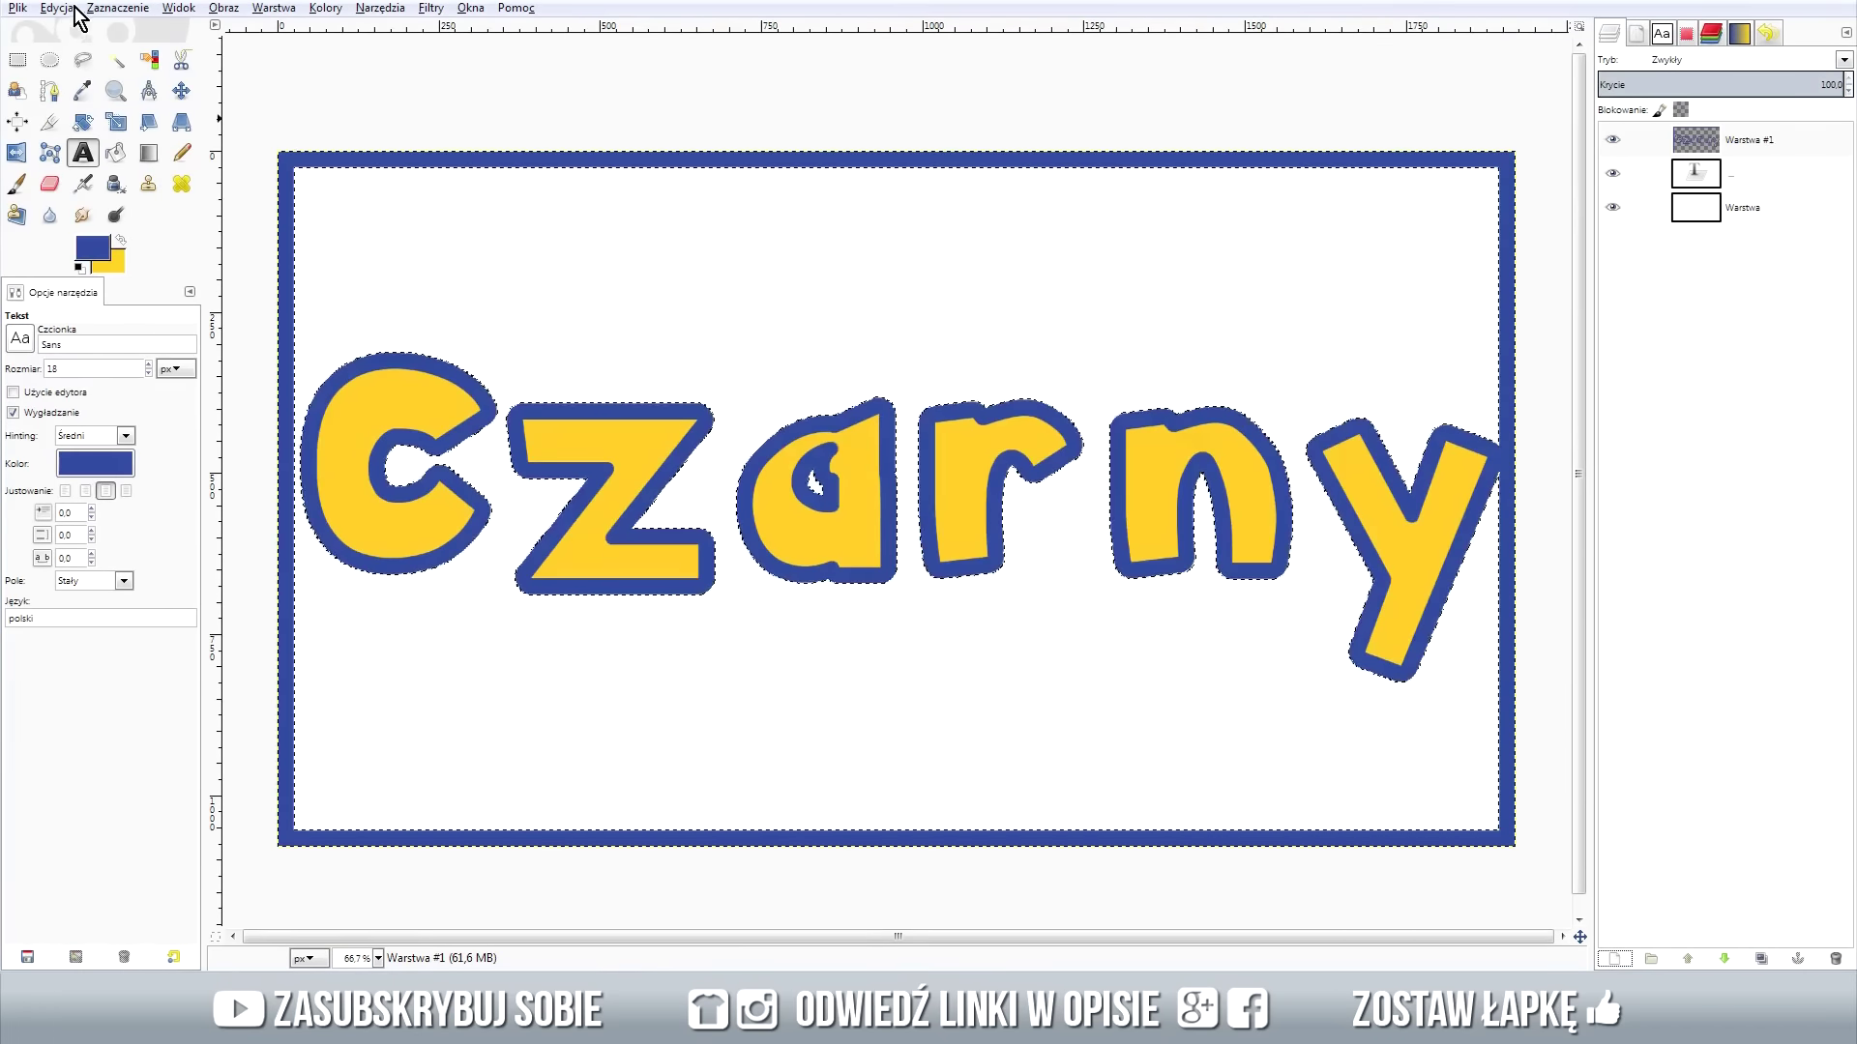
left_click(117, 7)
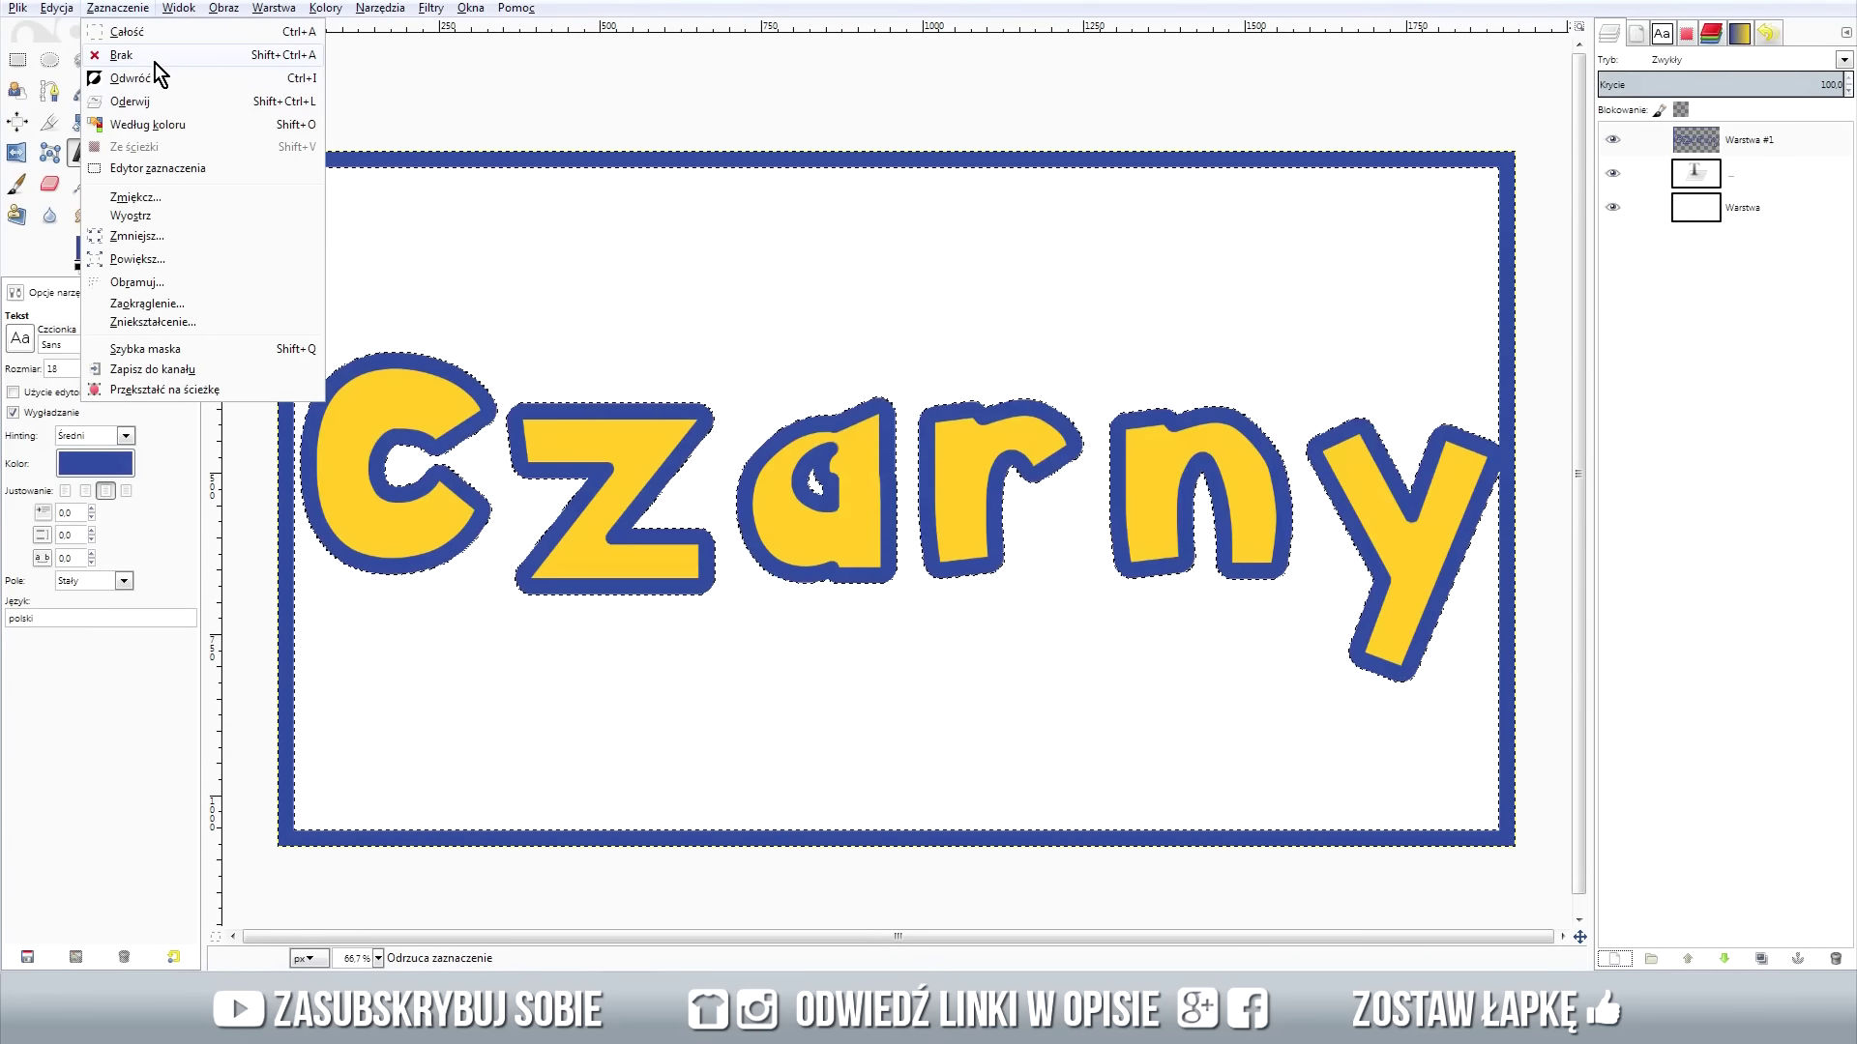
left_click(153, 58)
left_click(49, 184)
mouse_move(295, 164)
left_mouse_down()
mouse_move(1402, 163)
mouse_move(1484, 198)
mouse_move(406, 145)
mouse_move(271, 225)
mouse_move(257, 426)
mouse_move(290, 754)
mouse_move(1526, 746)
mouse_move(1508, 232)
left_mouse_up()
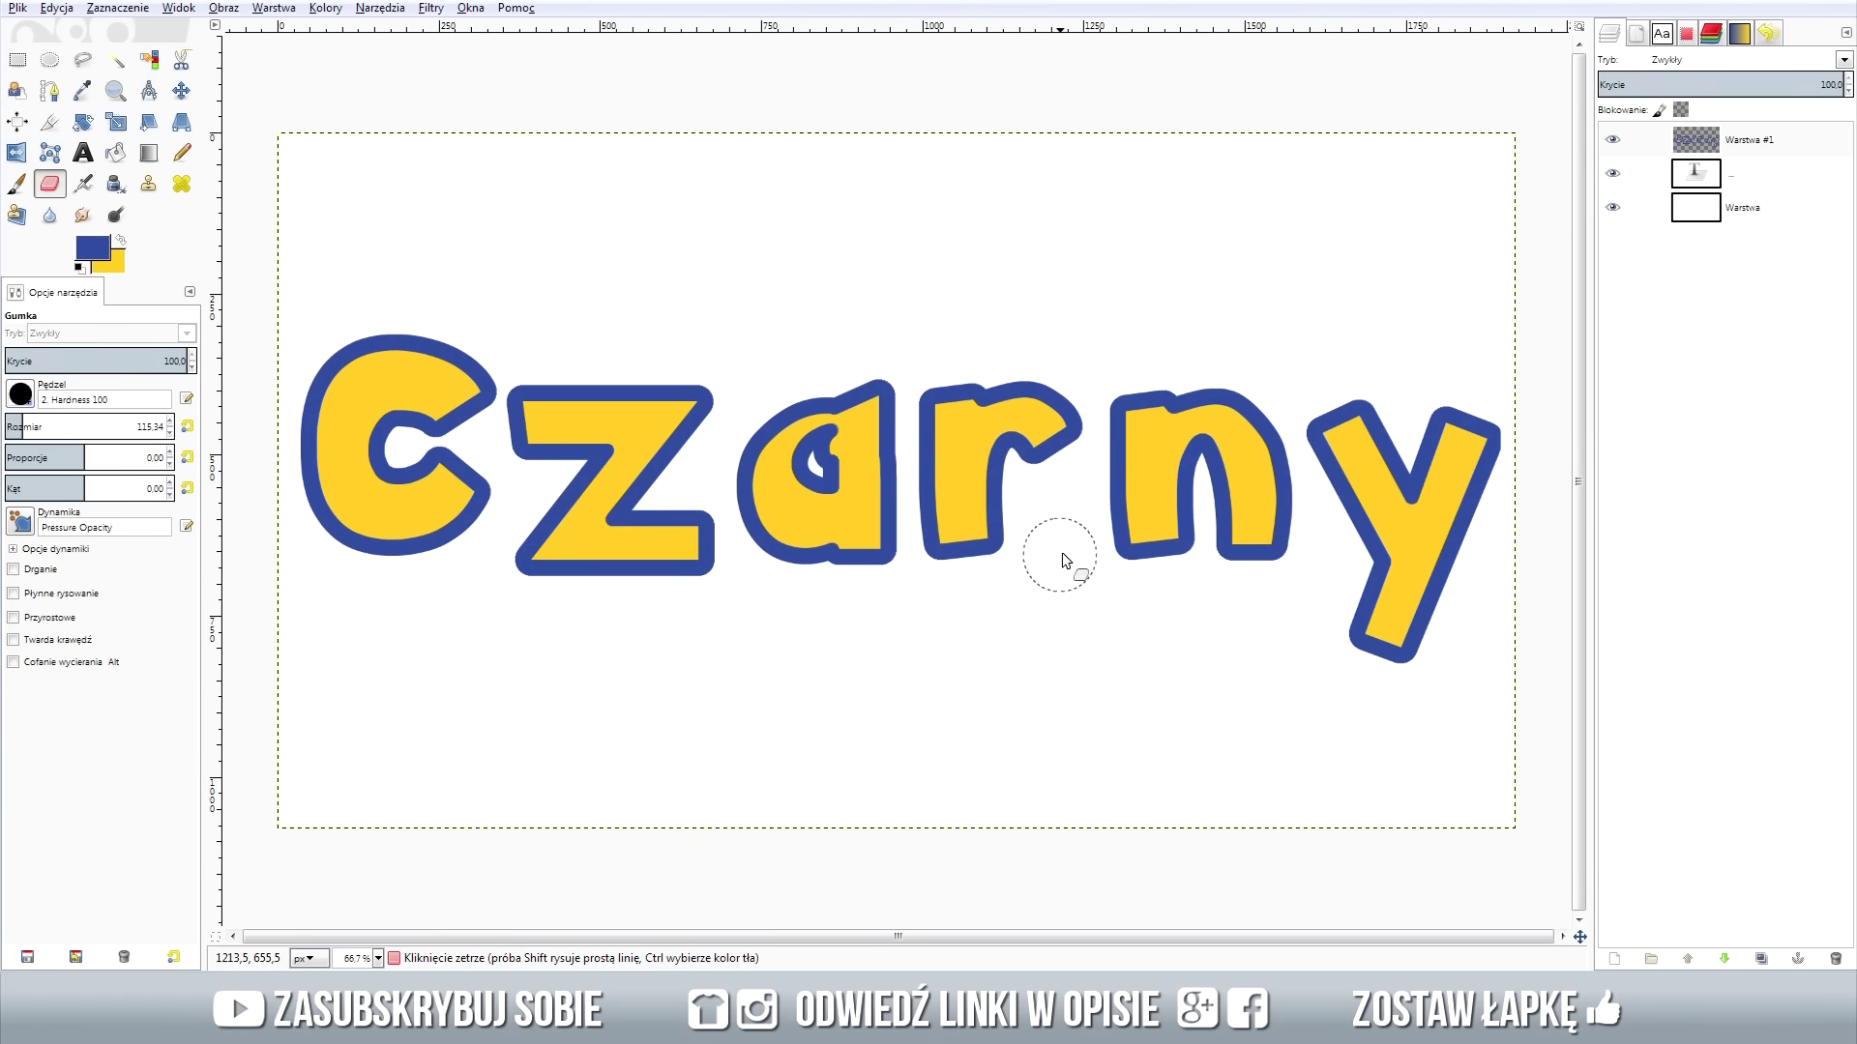
left_click(1715, 172)
Select the text layer's letter shapes, shrink the selection 1 px, and invert it.
right_click(1708, 182)
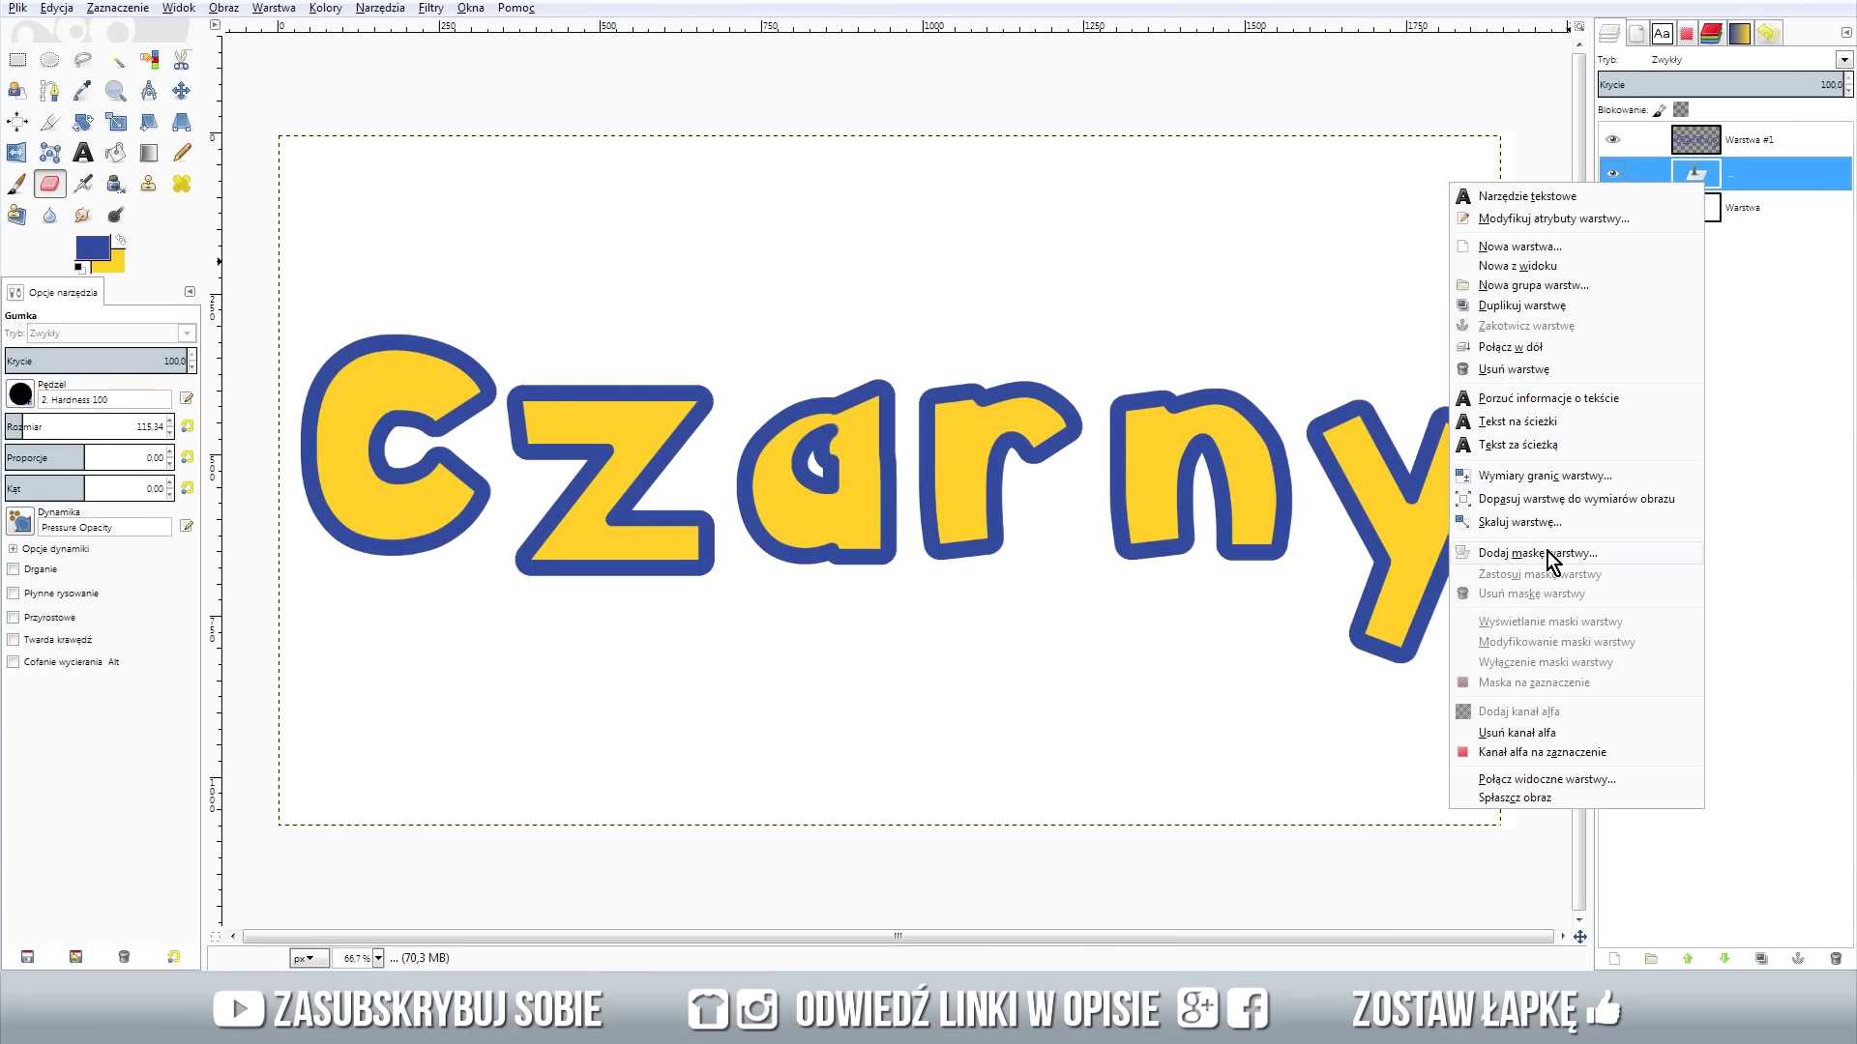
left_click(1552, 746)
left_click(118, 8)
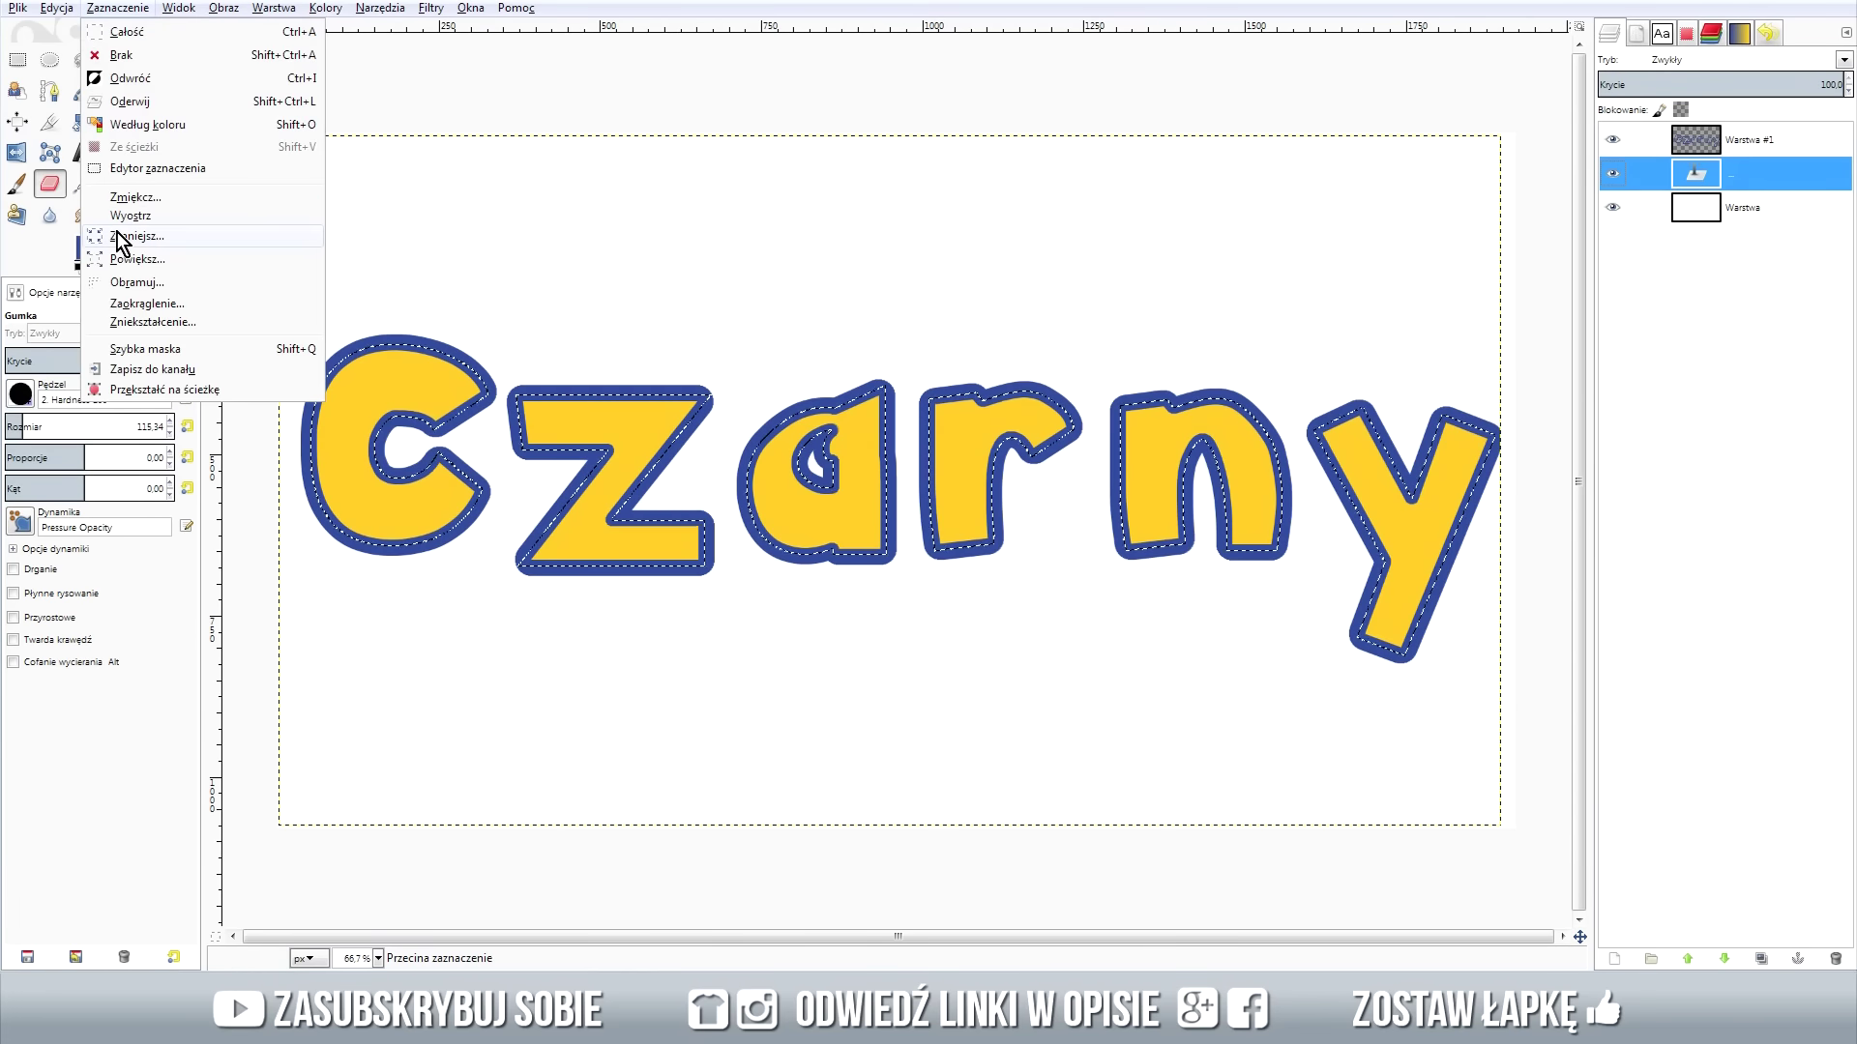
left_click(106, 242)
type("1")
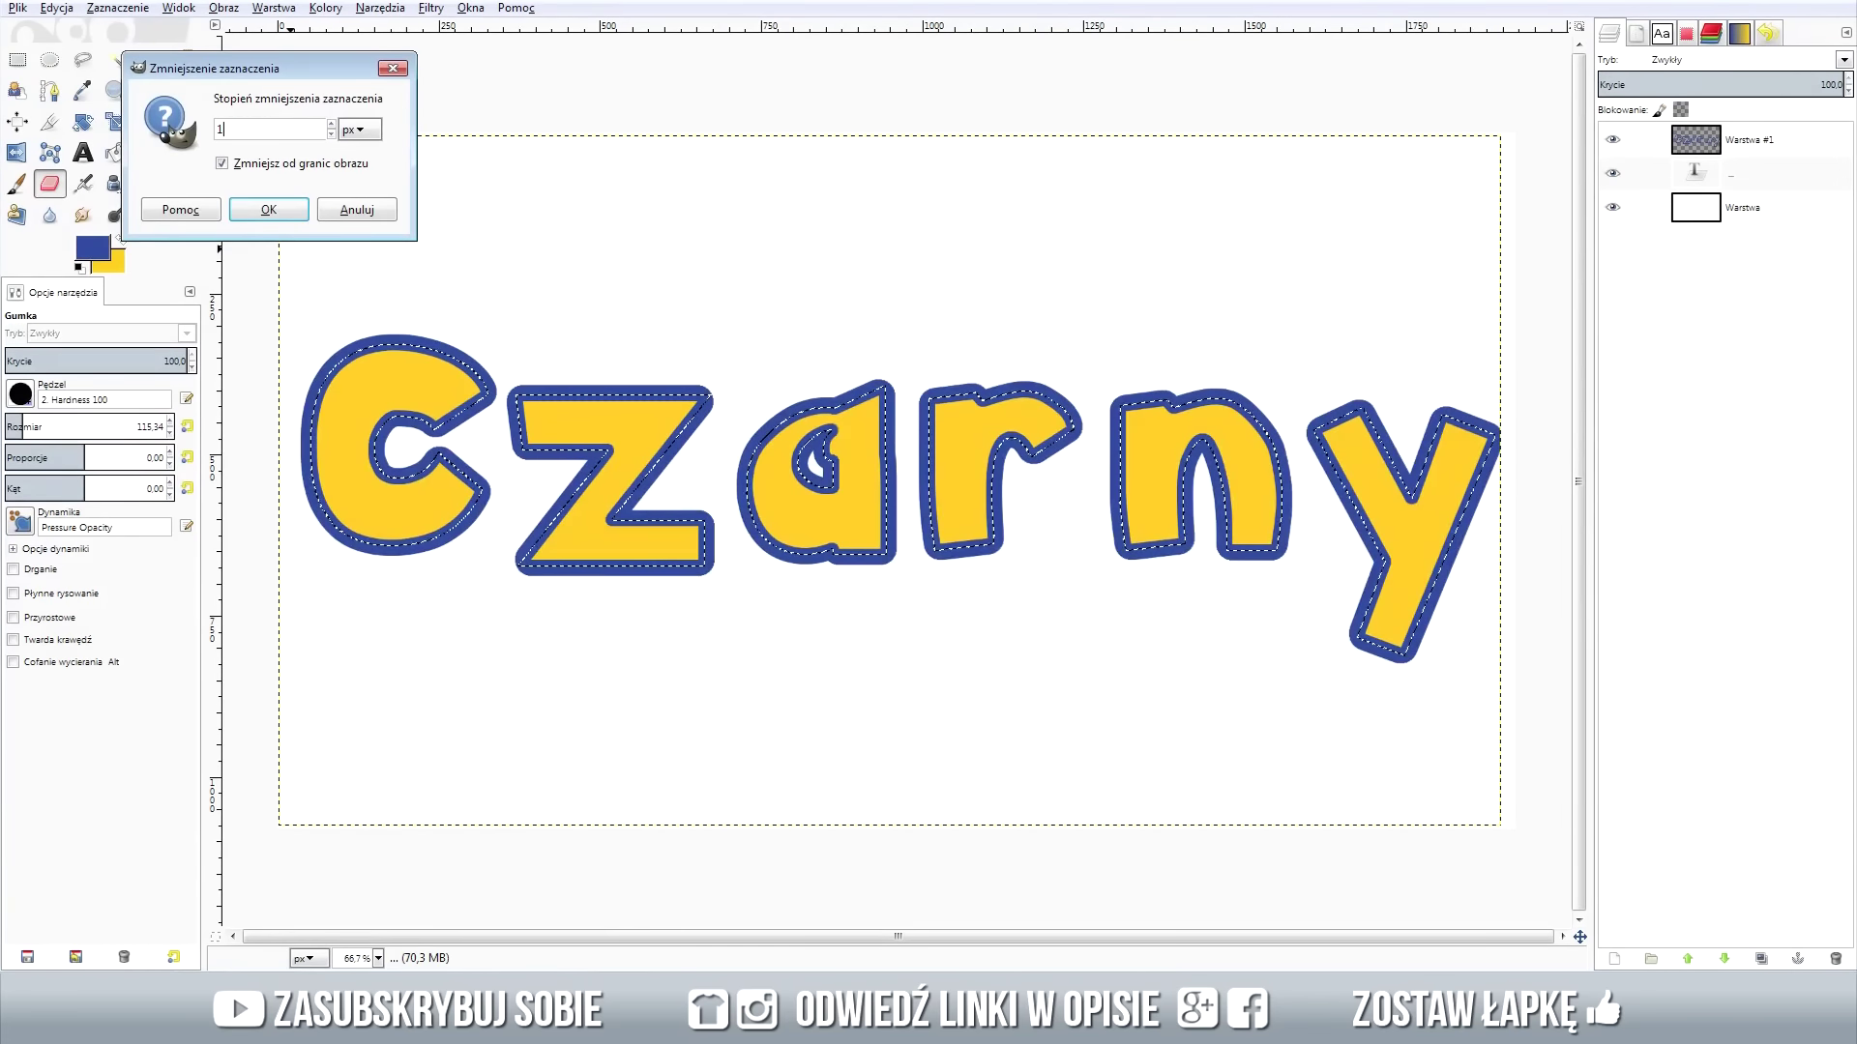
left_click(269, 207)
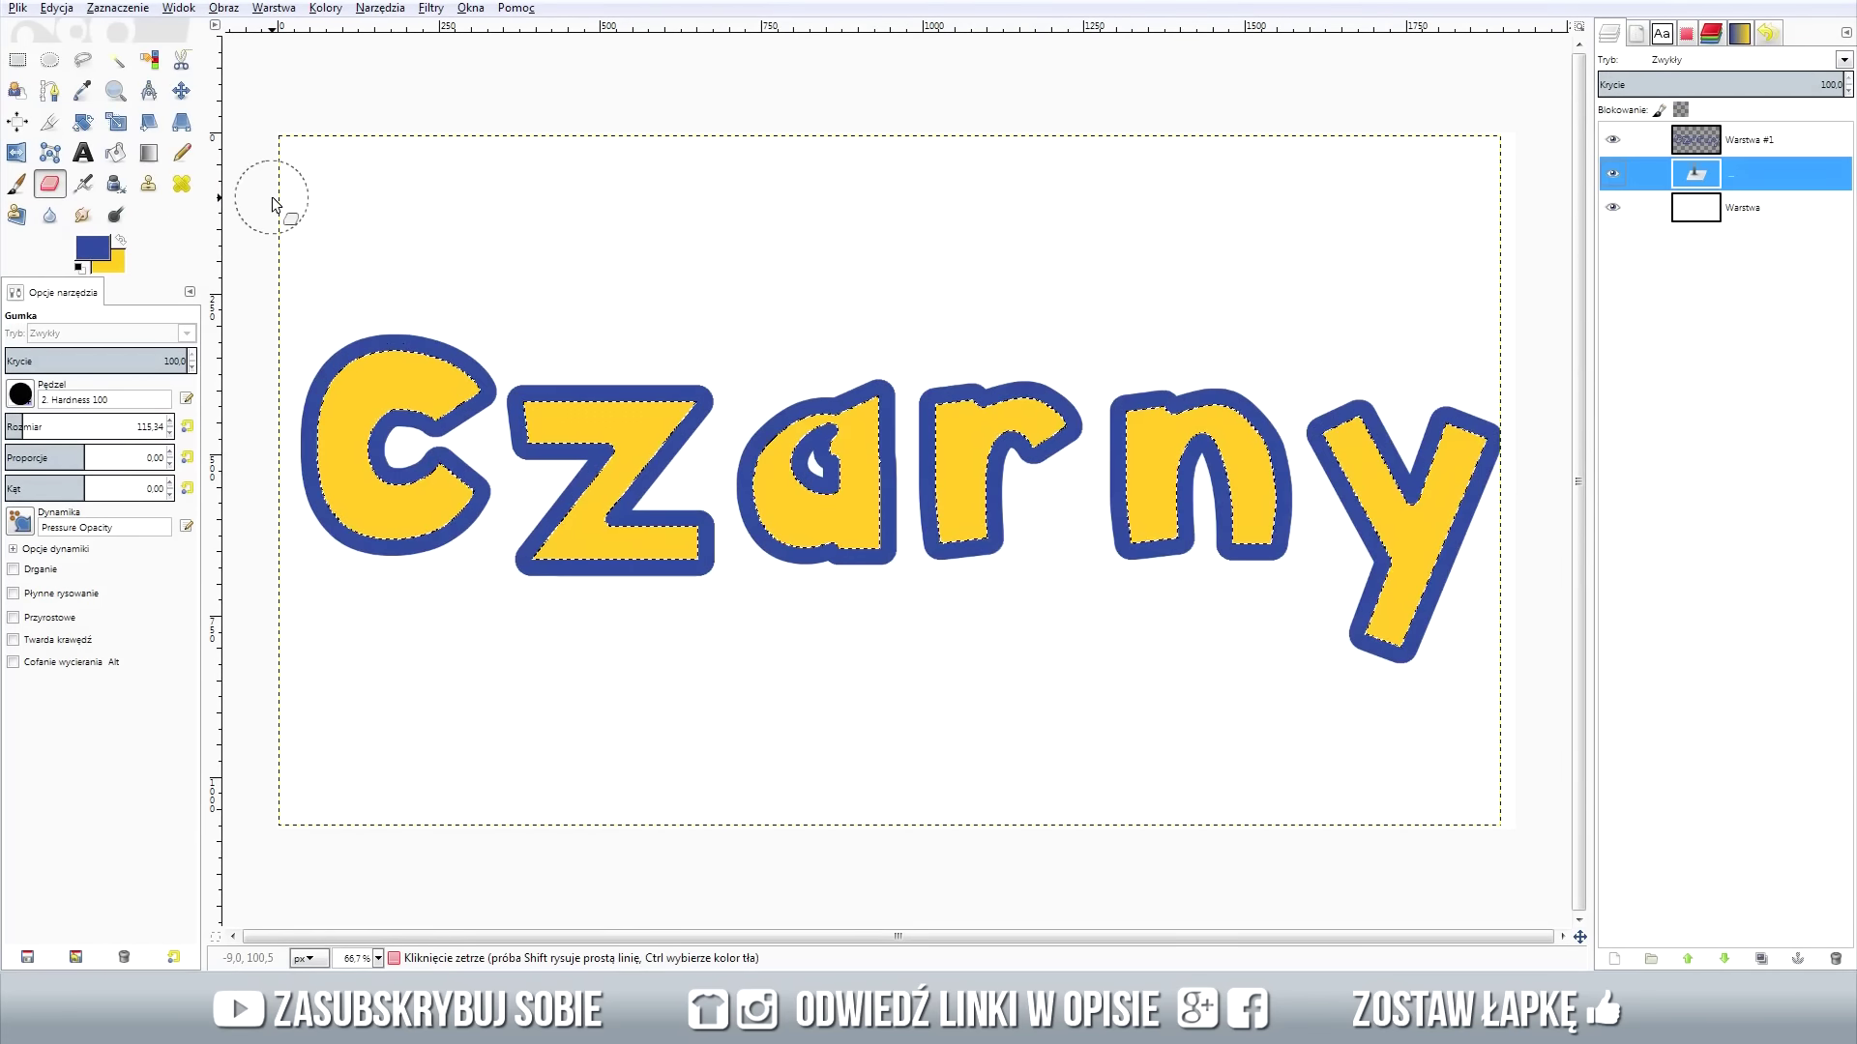
left_click(109, 9)
left_click(176, 78)
Apply a Drop Shadow with offset -13, 13 and blur 0.
left_click(430, 7)
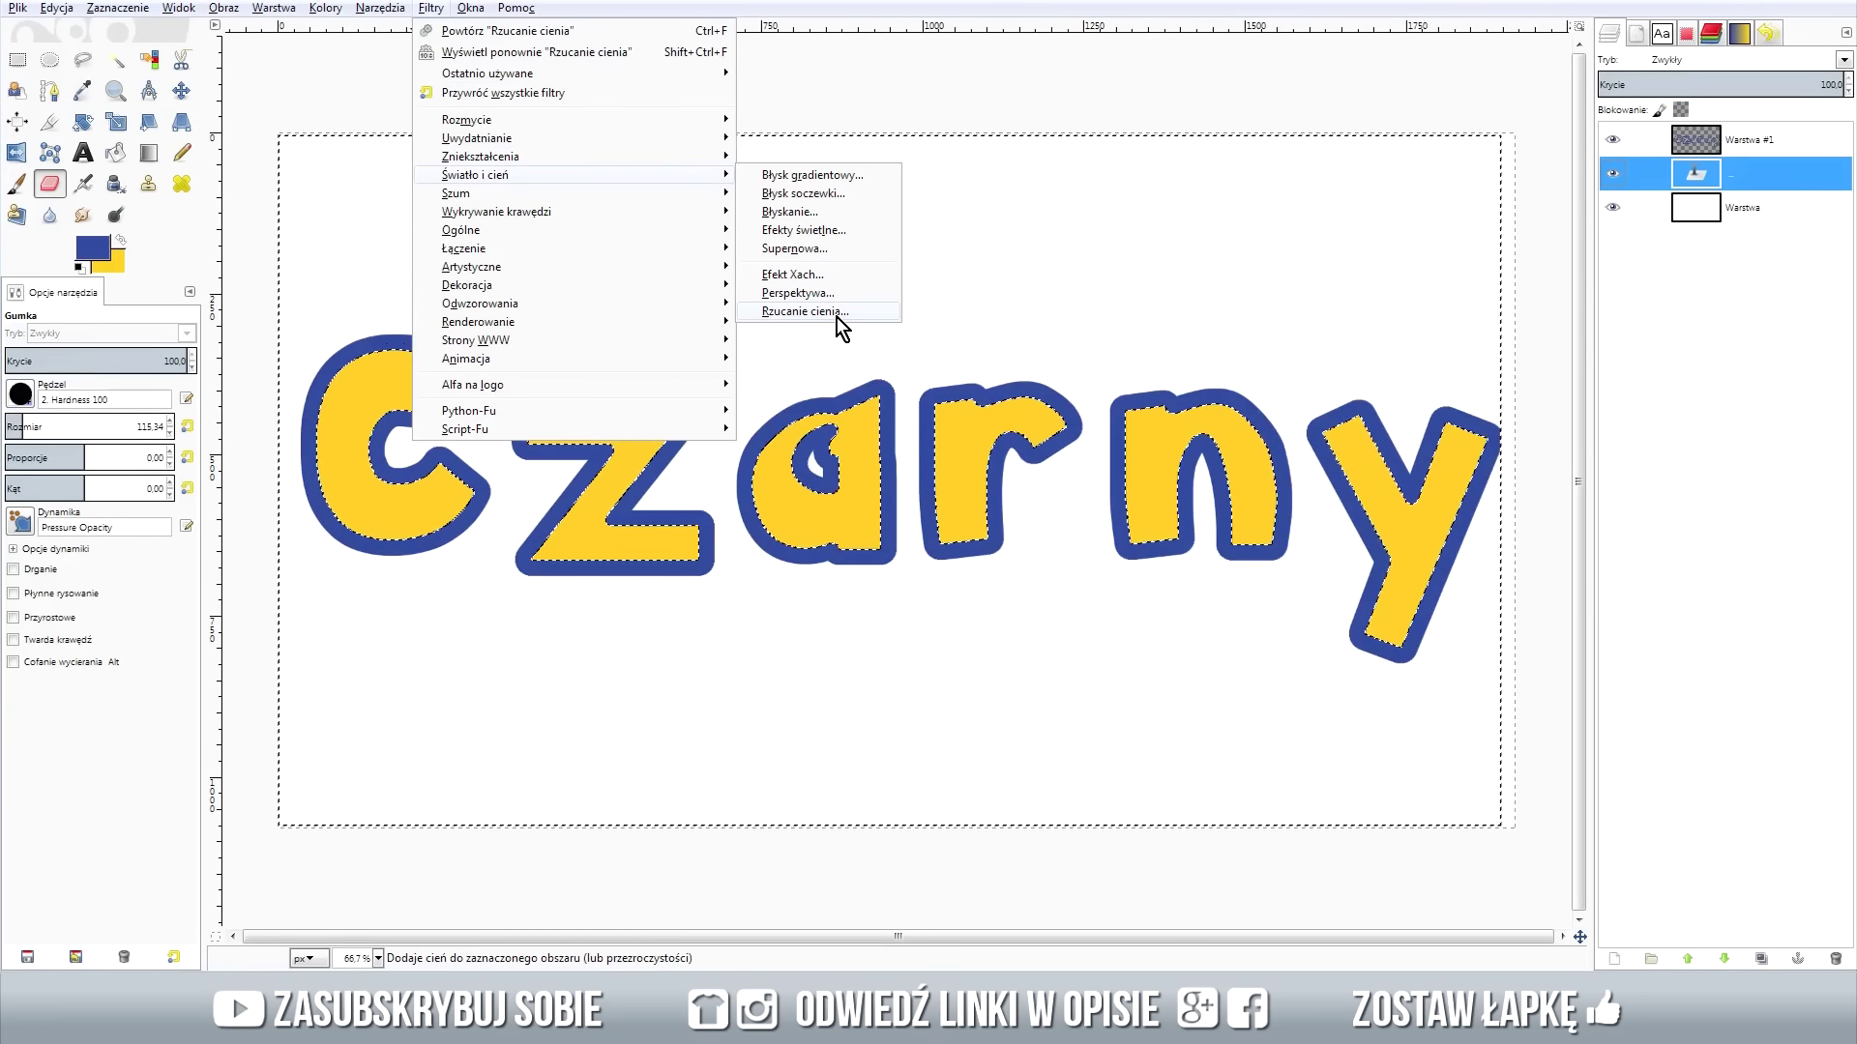
left_click(836, 316)
double_click(866, 387)
left_click(882, 413)
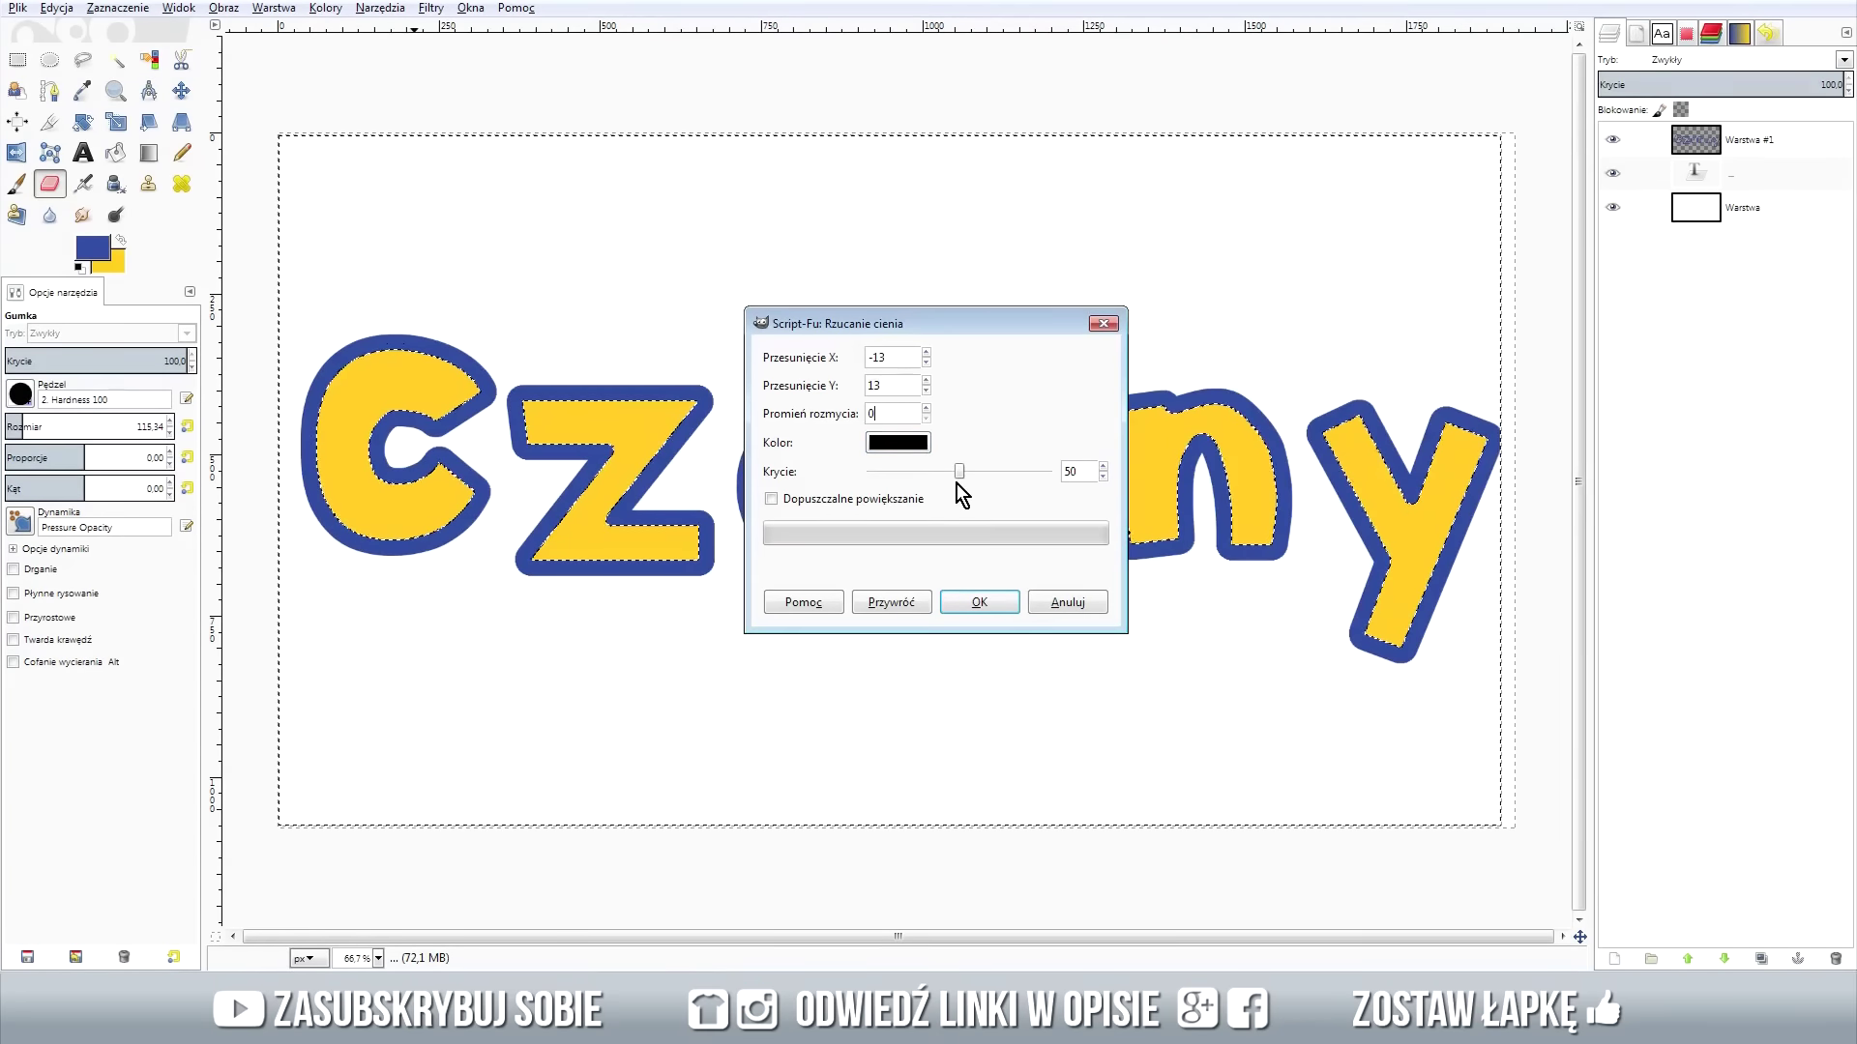
left_click(977, 601)
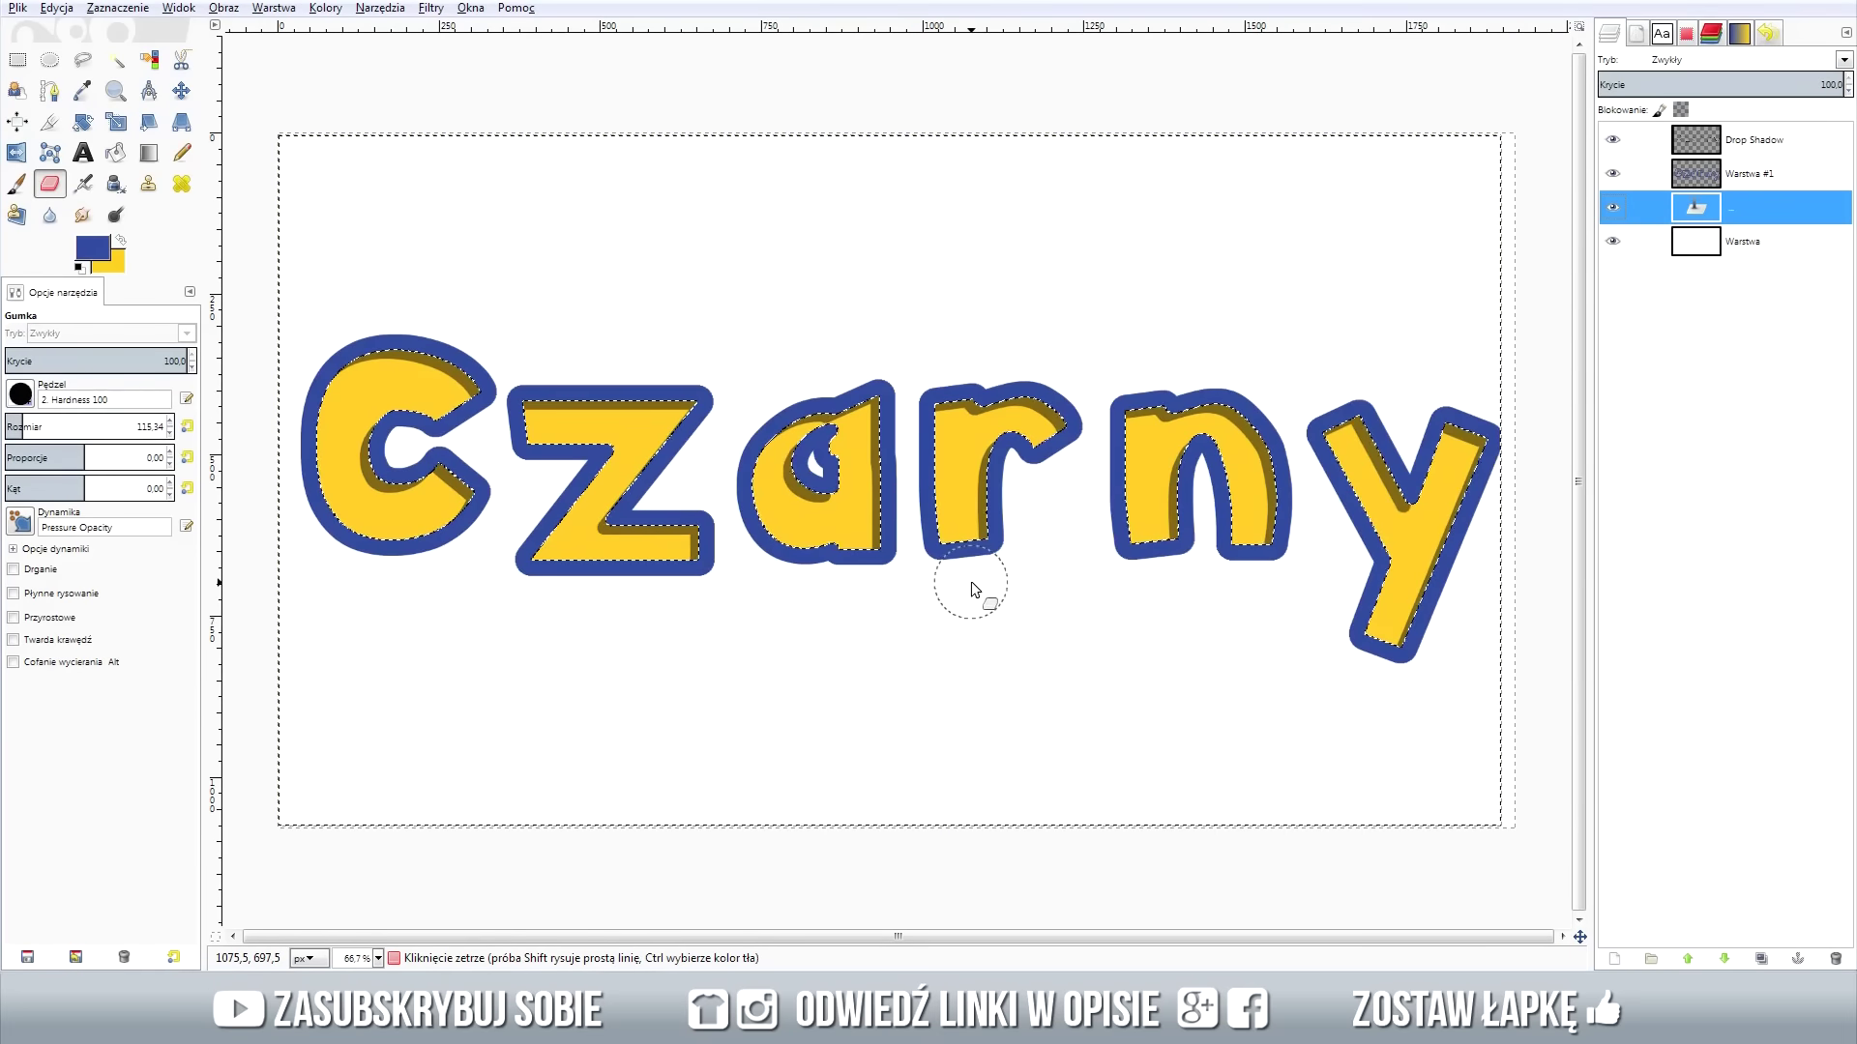
Deselect, hide the white background, and merge the visible layers into a new Widoczny layer, hiding the rest.
left_click(135, 8)
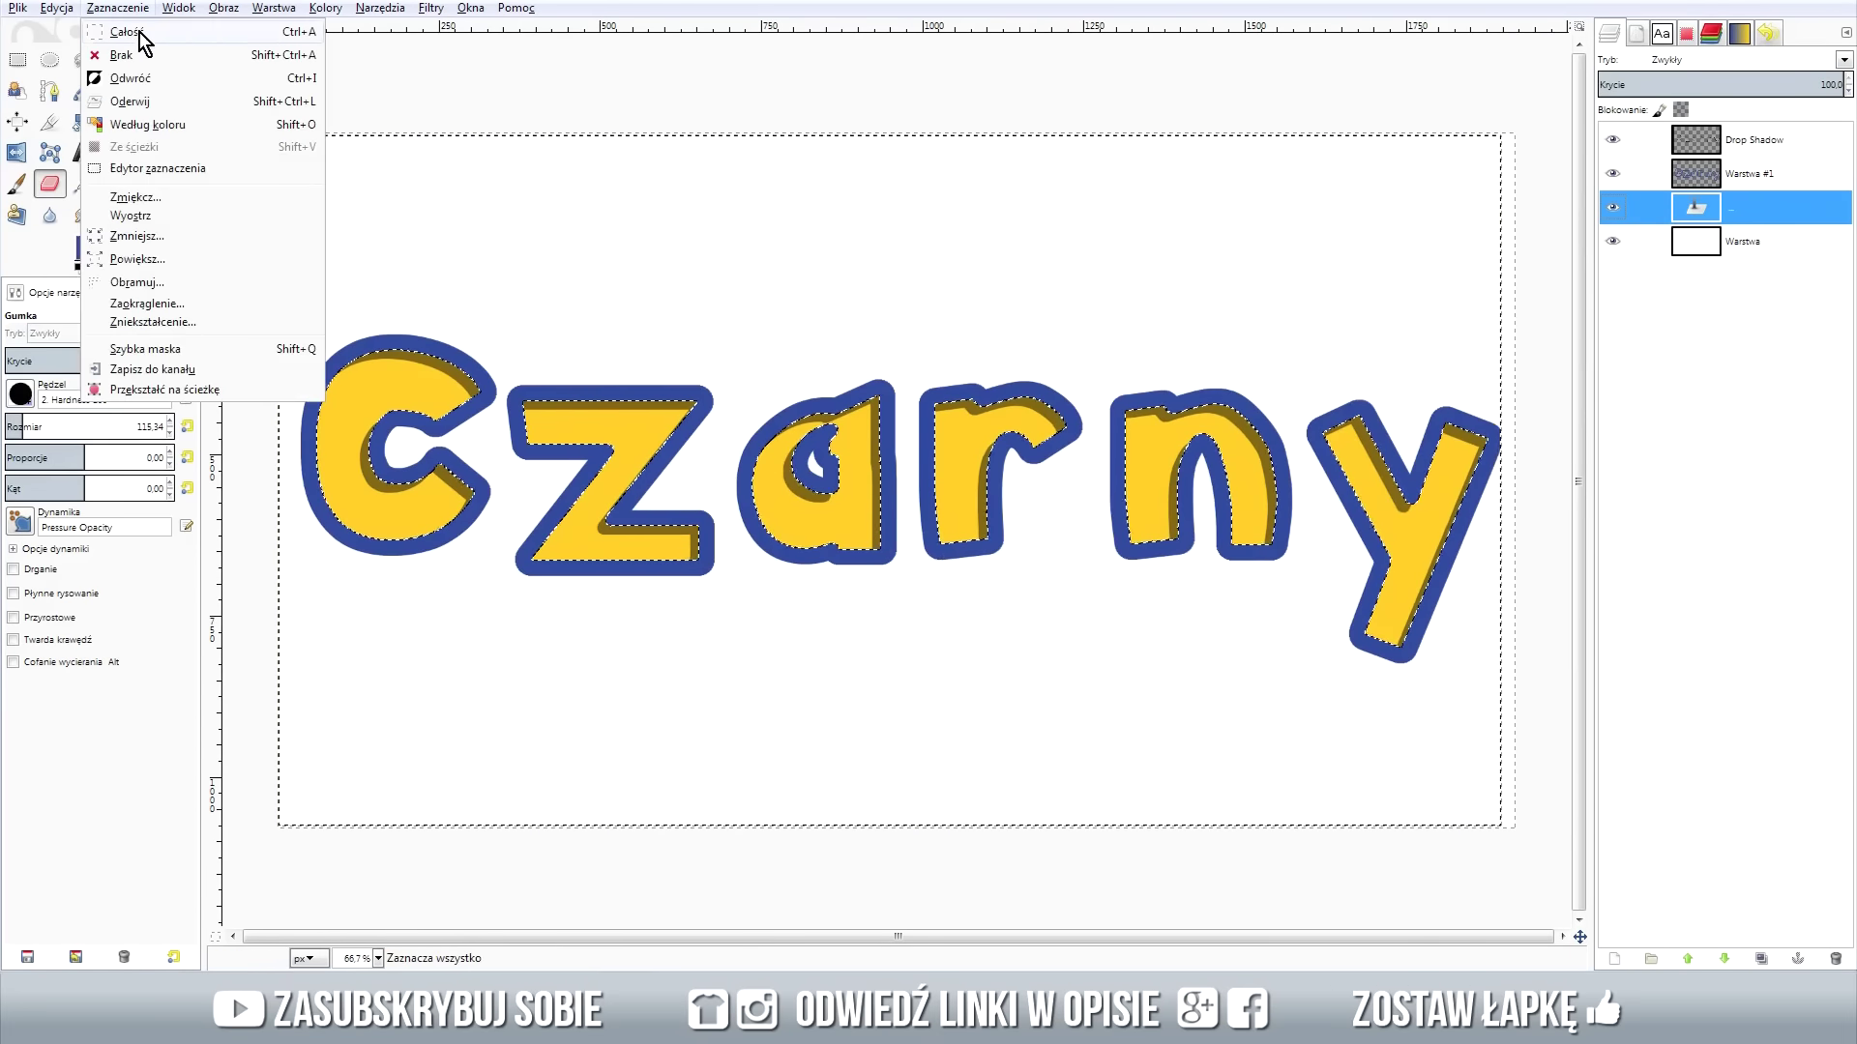
left_click(149, 50)
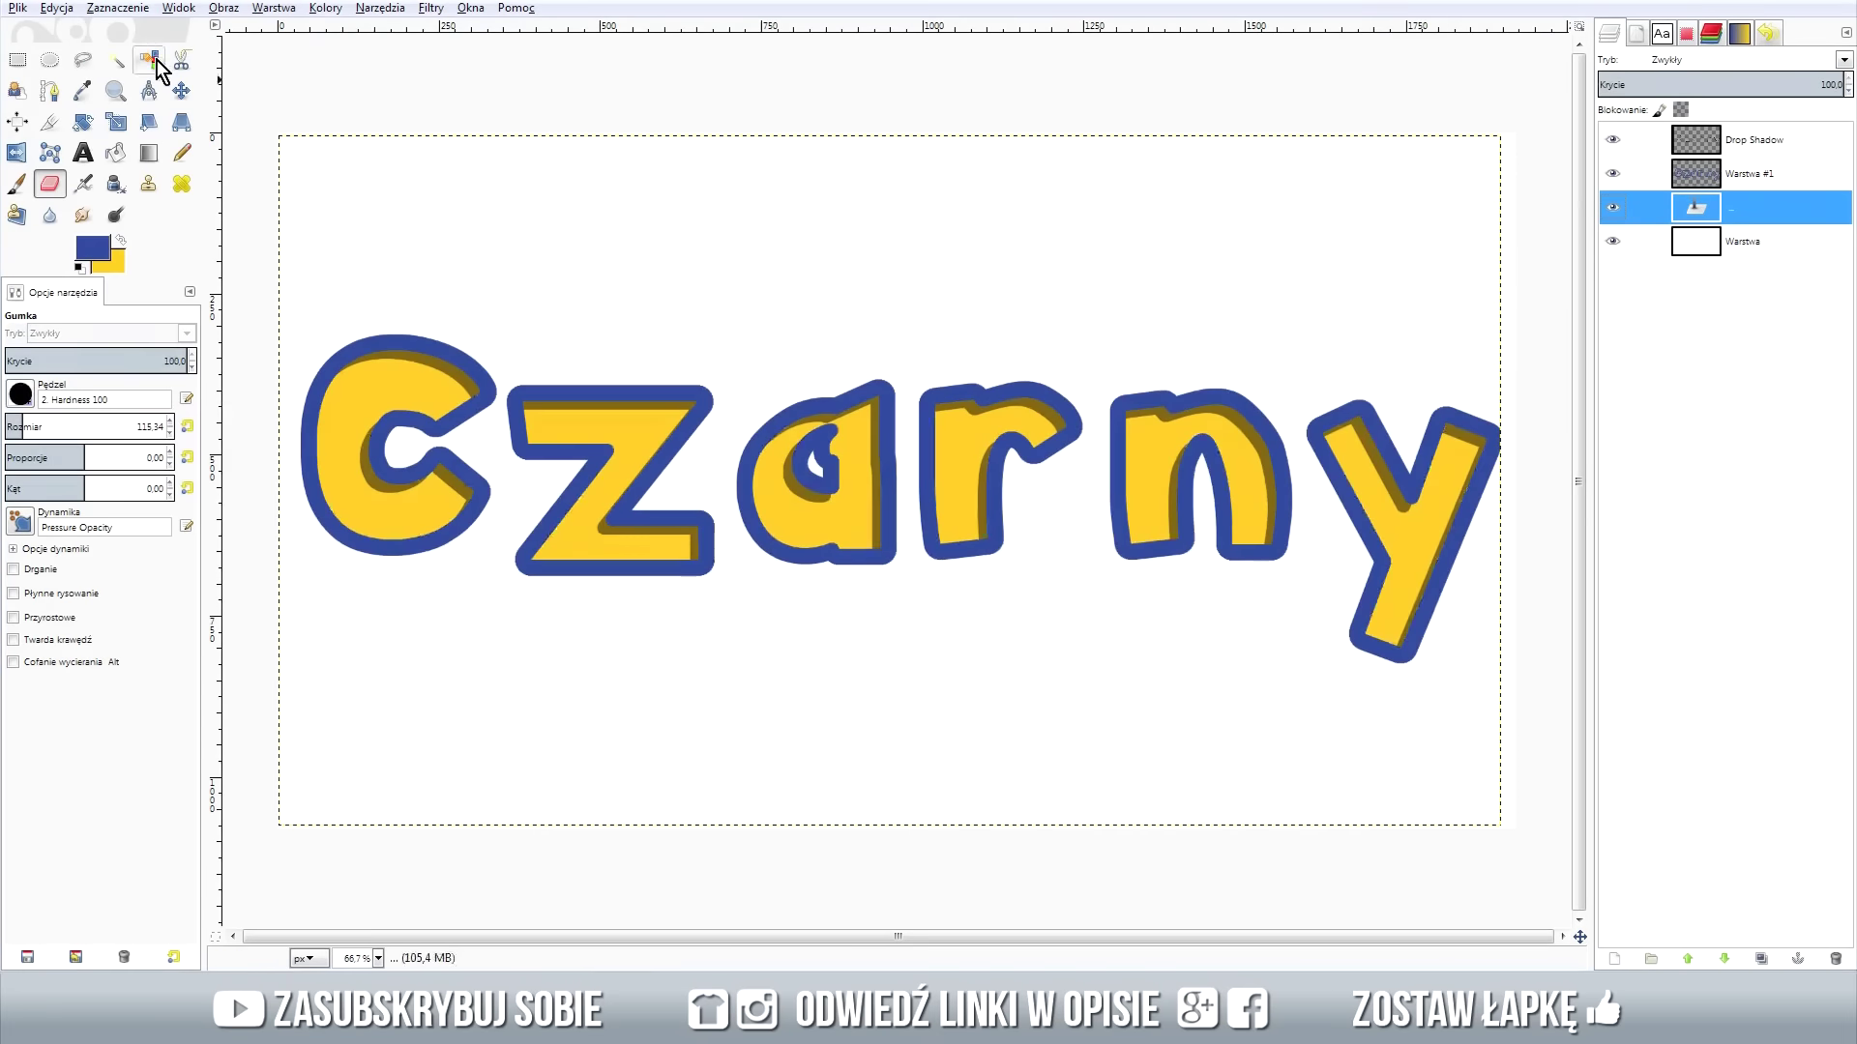
left_click(1614, 244)
left_click(1708, 241)
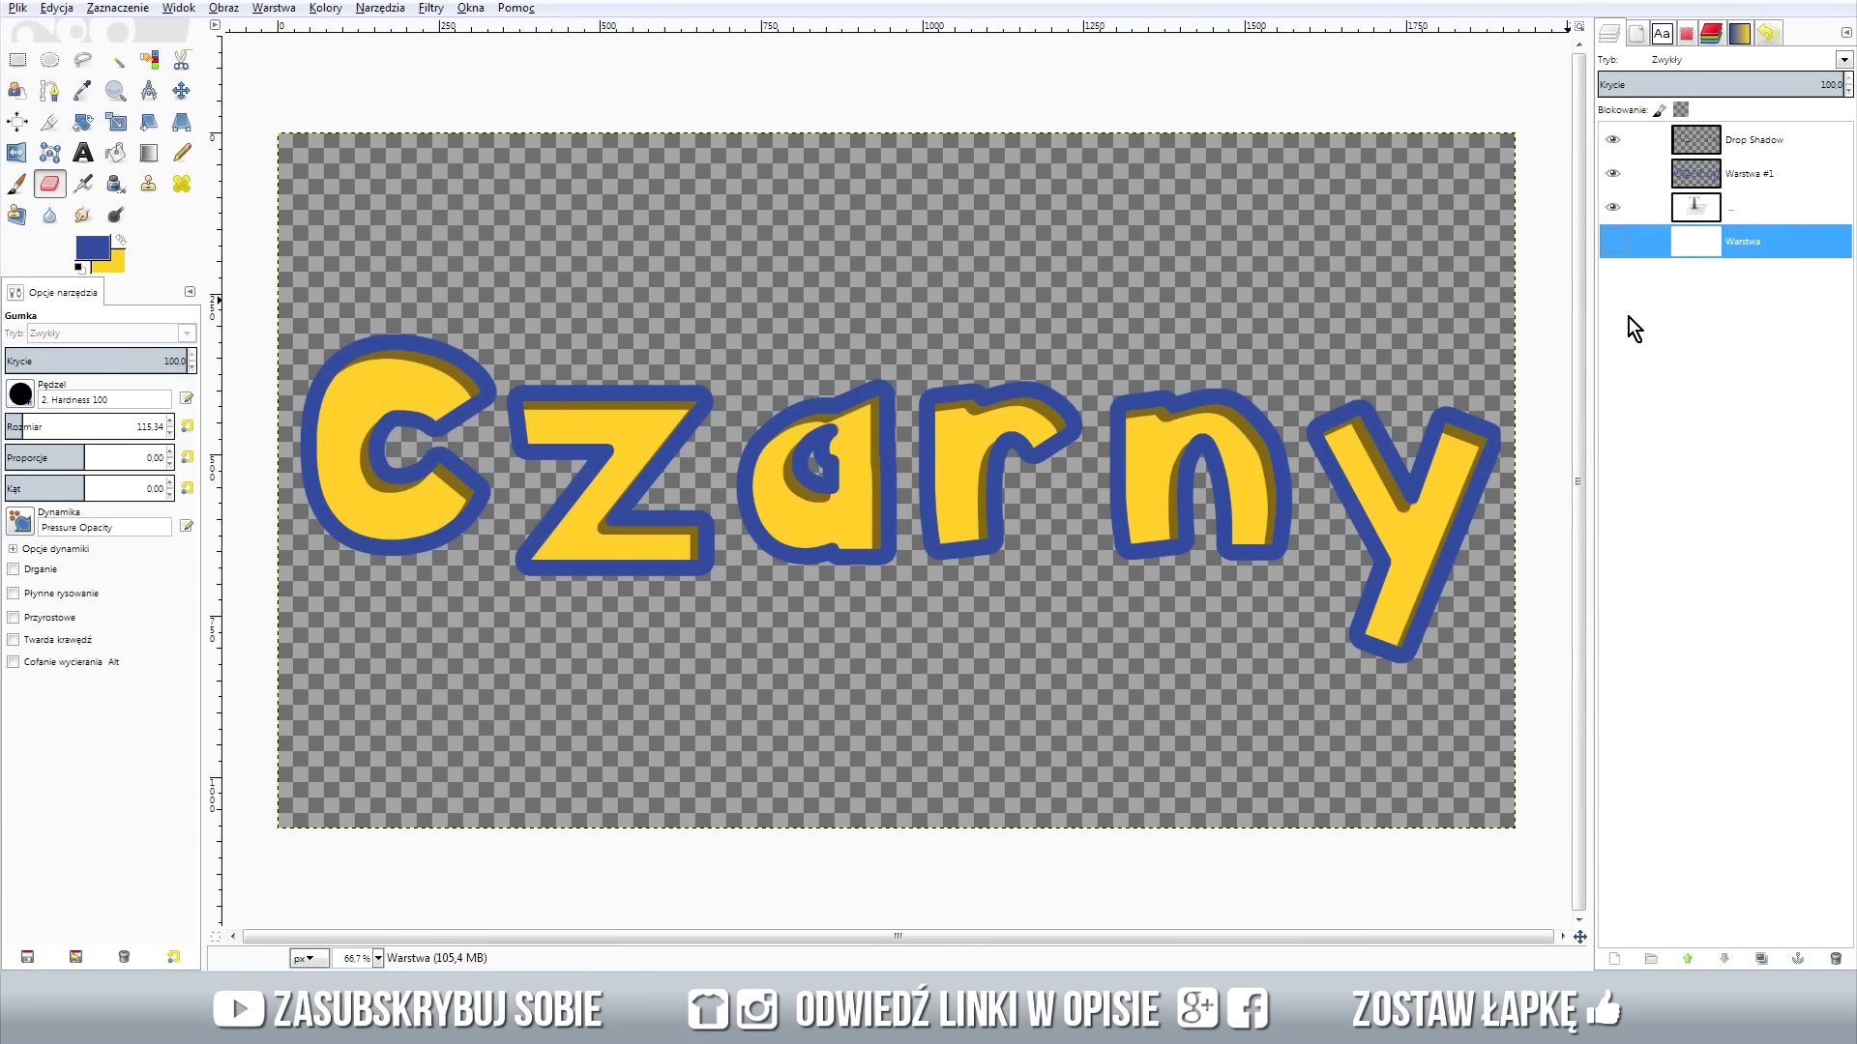
right_click(1739, 147)
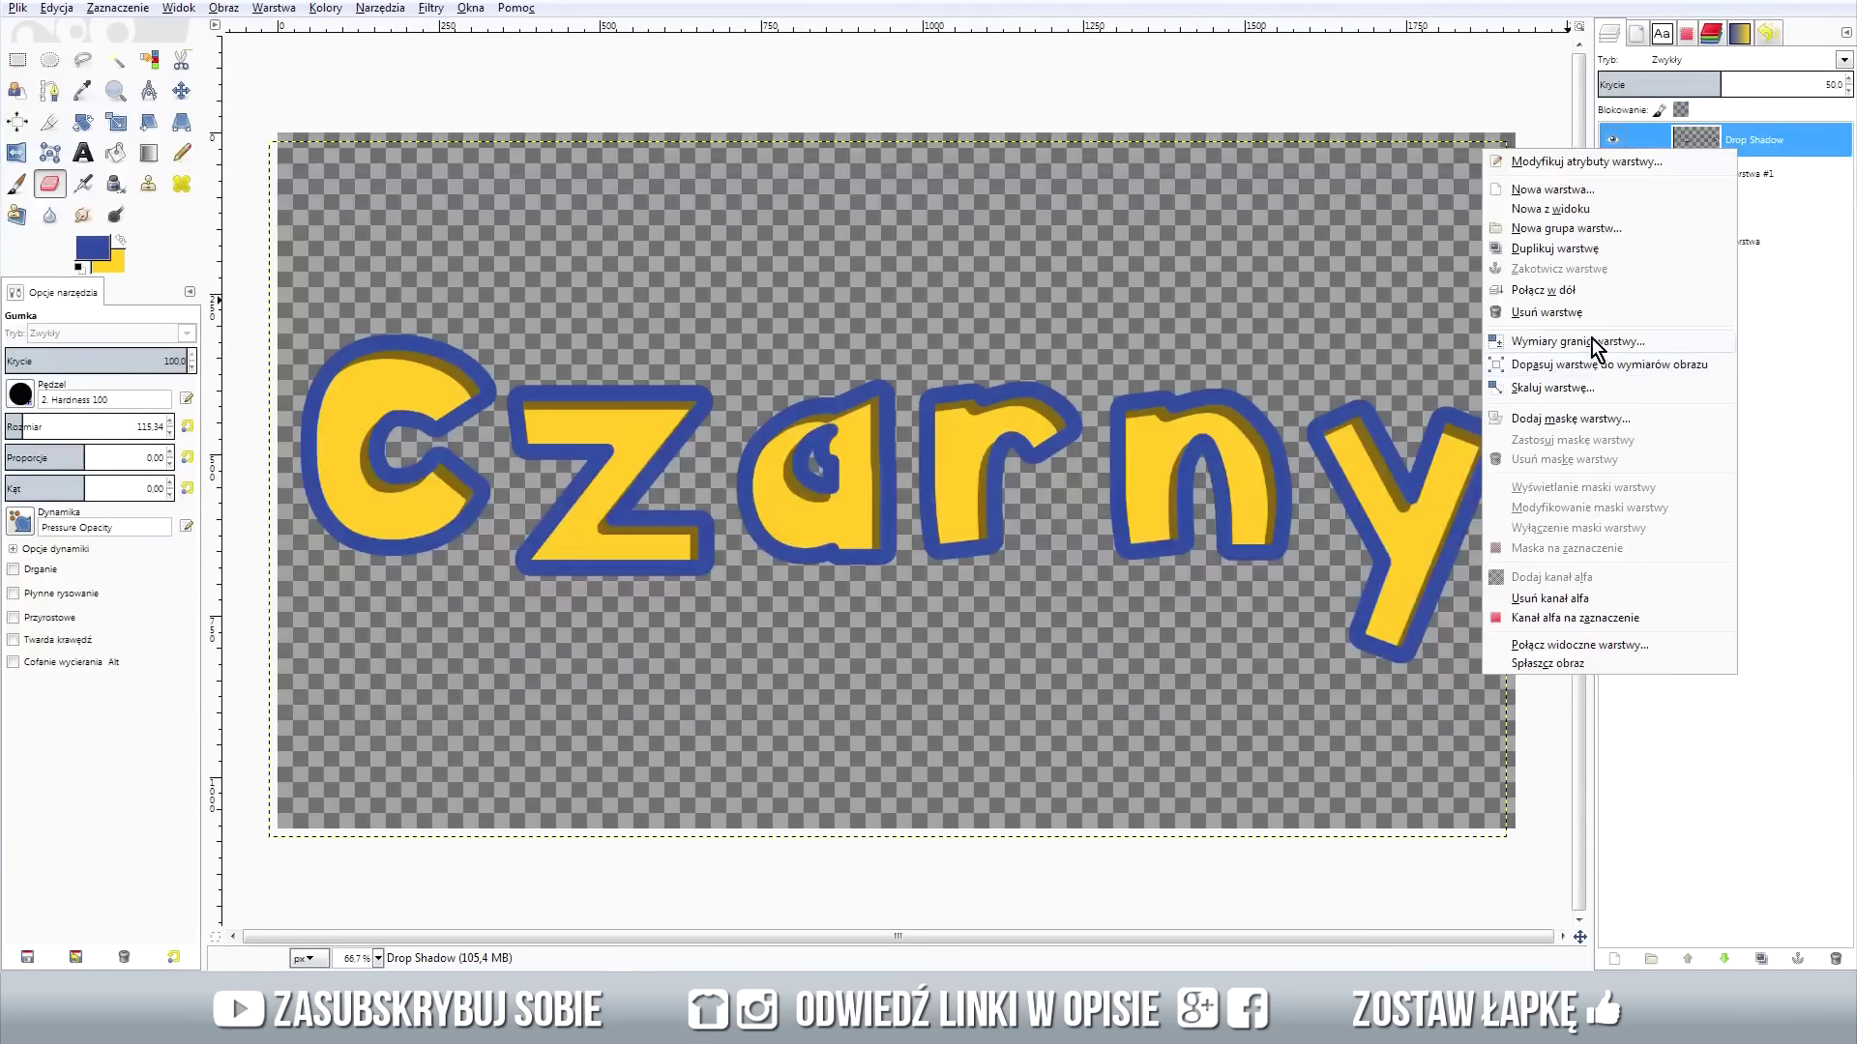
left_click(1610, 209)
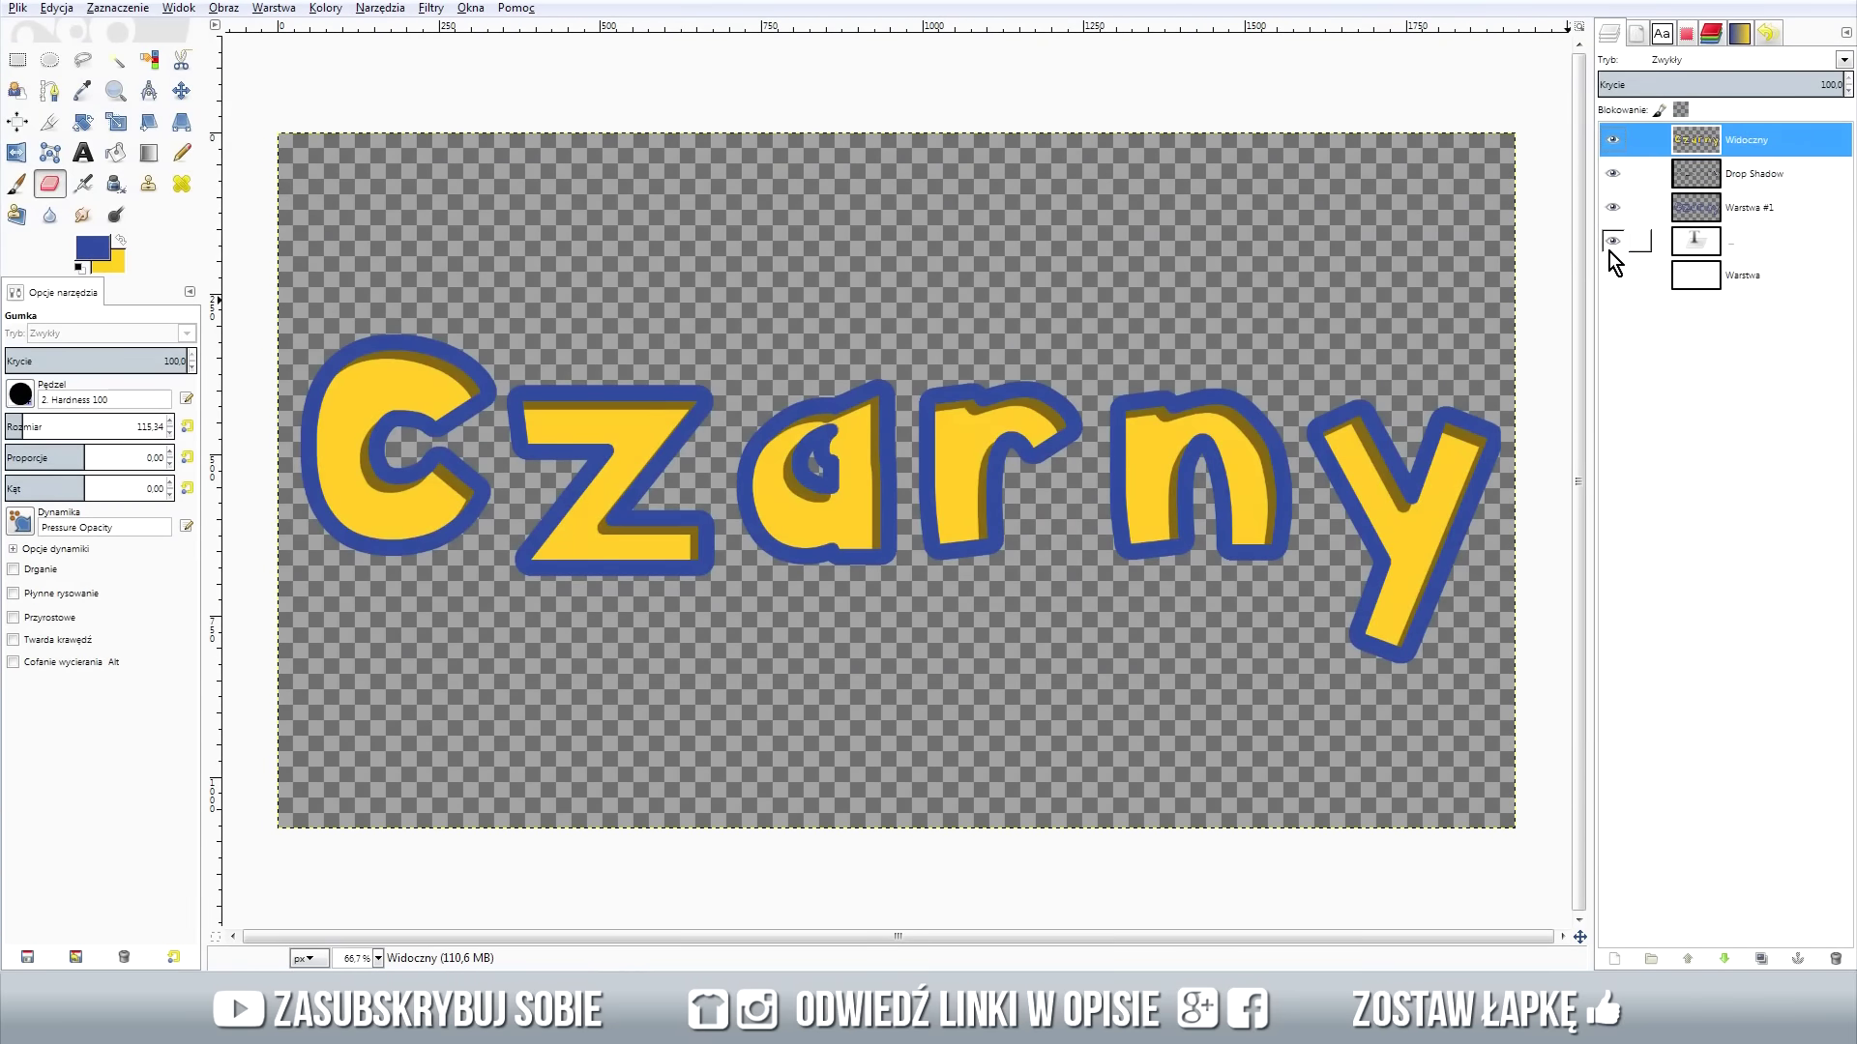
left_click(1623, 147)
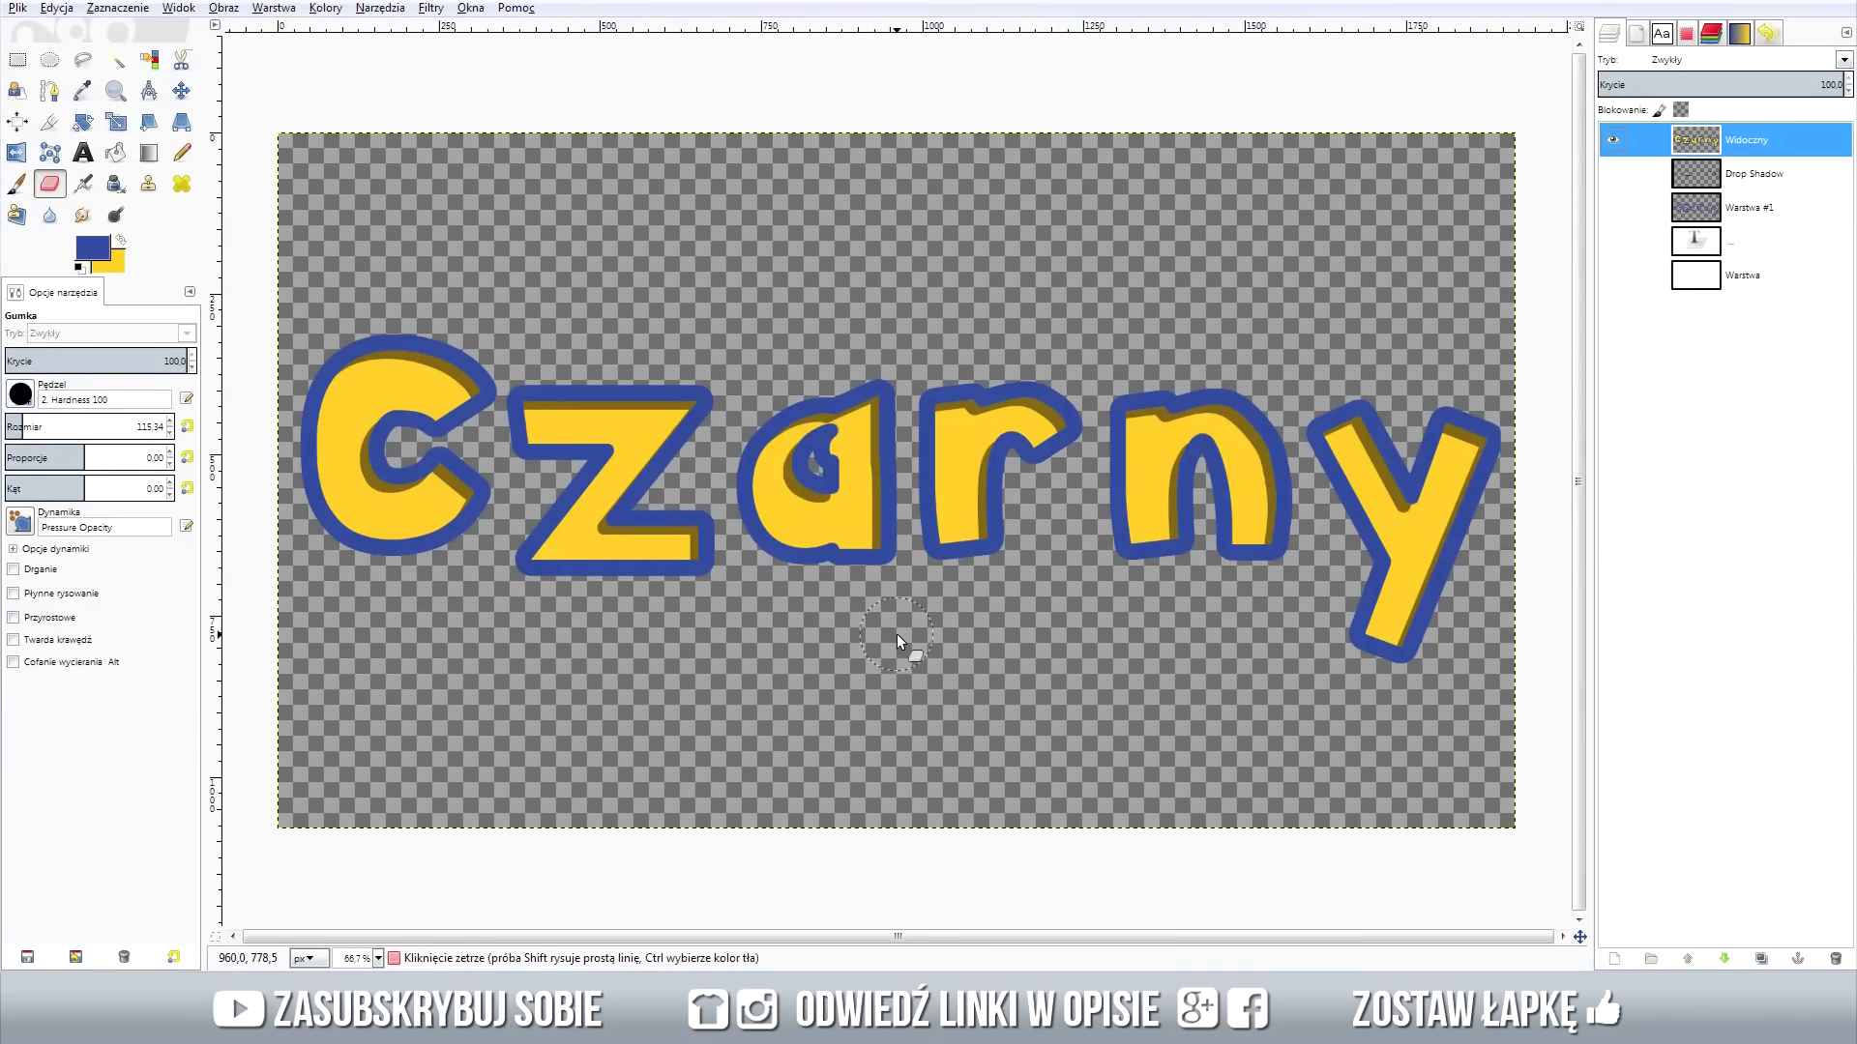
Darken the foreground to navy 0e235e and copy its hex code.
left_click(98, 256)
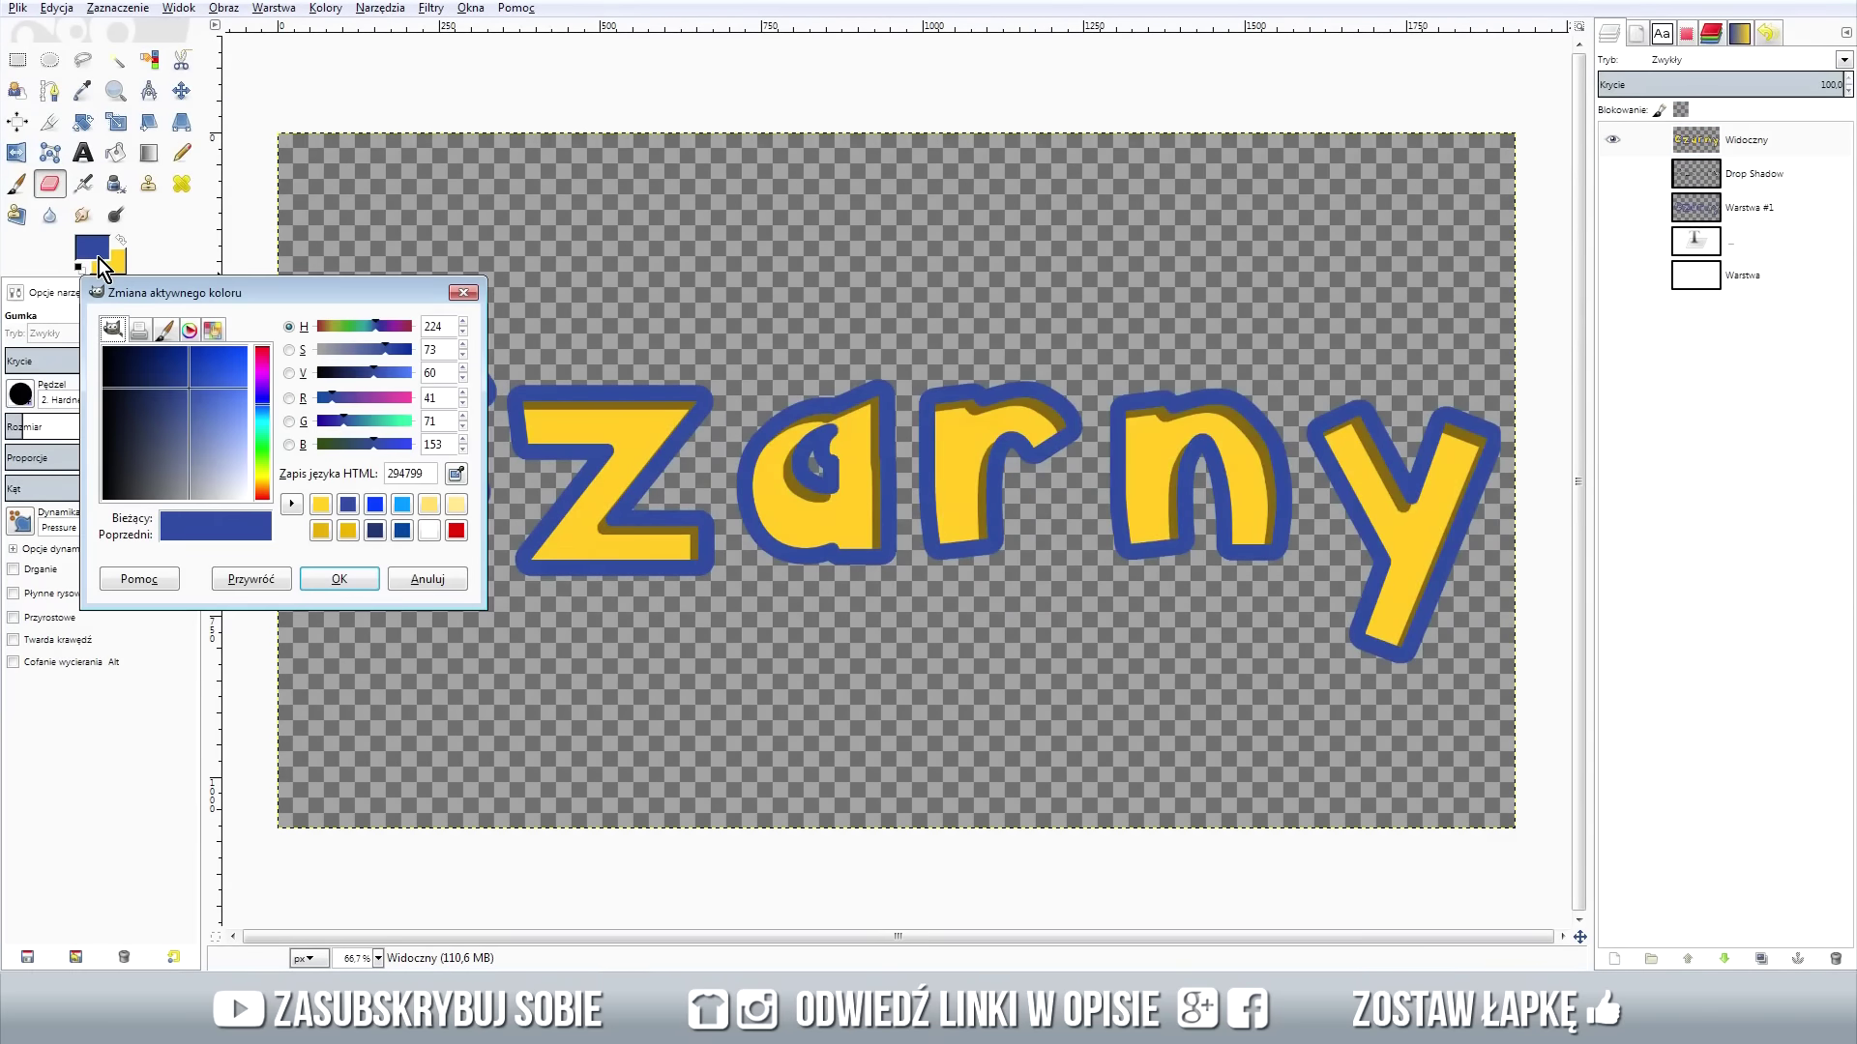
left_click_drag(183, 383, 156, 372)
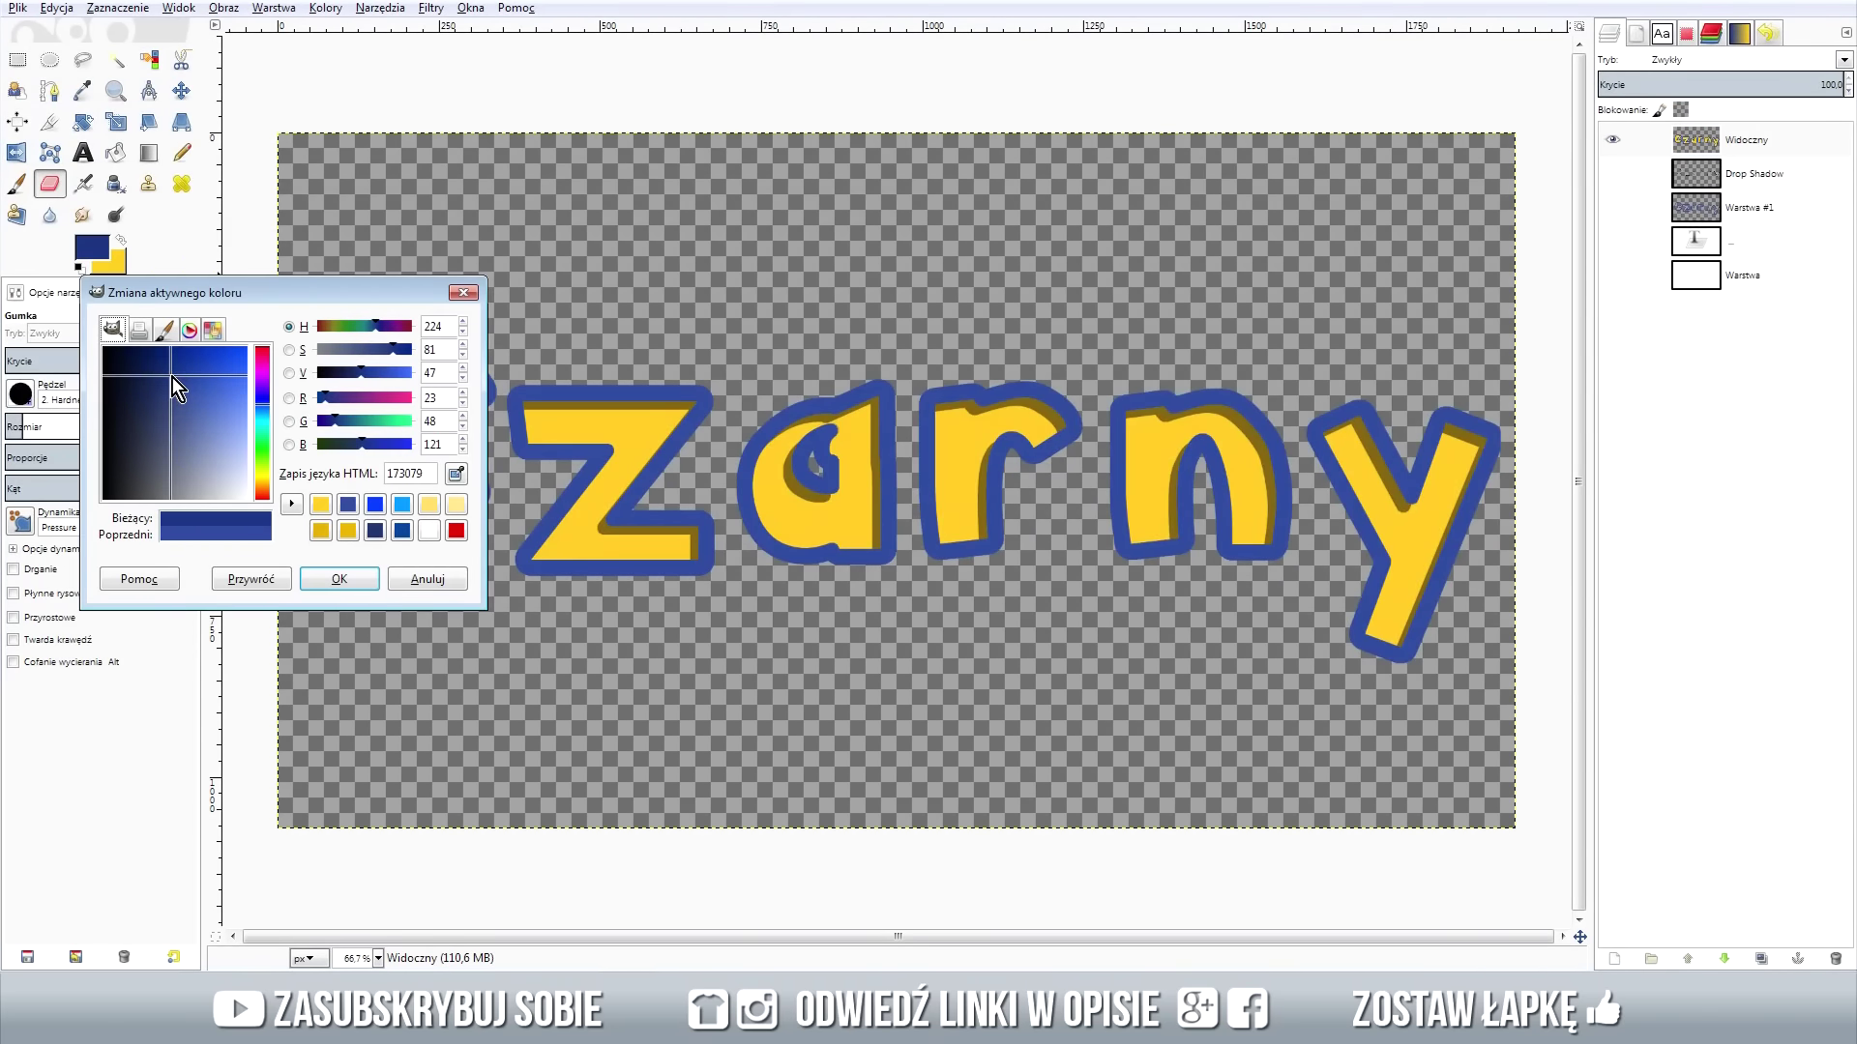
double_click(406, 473)
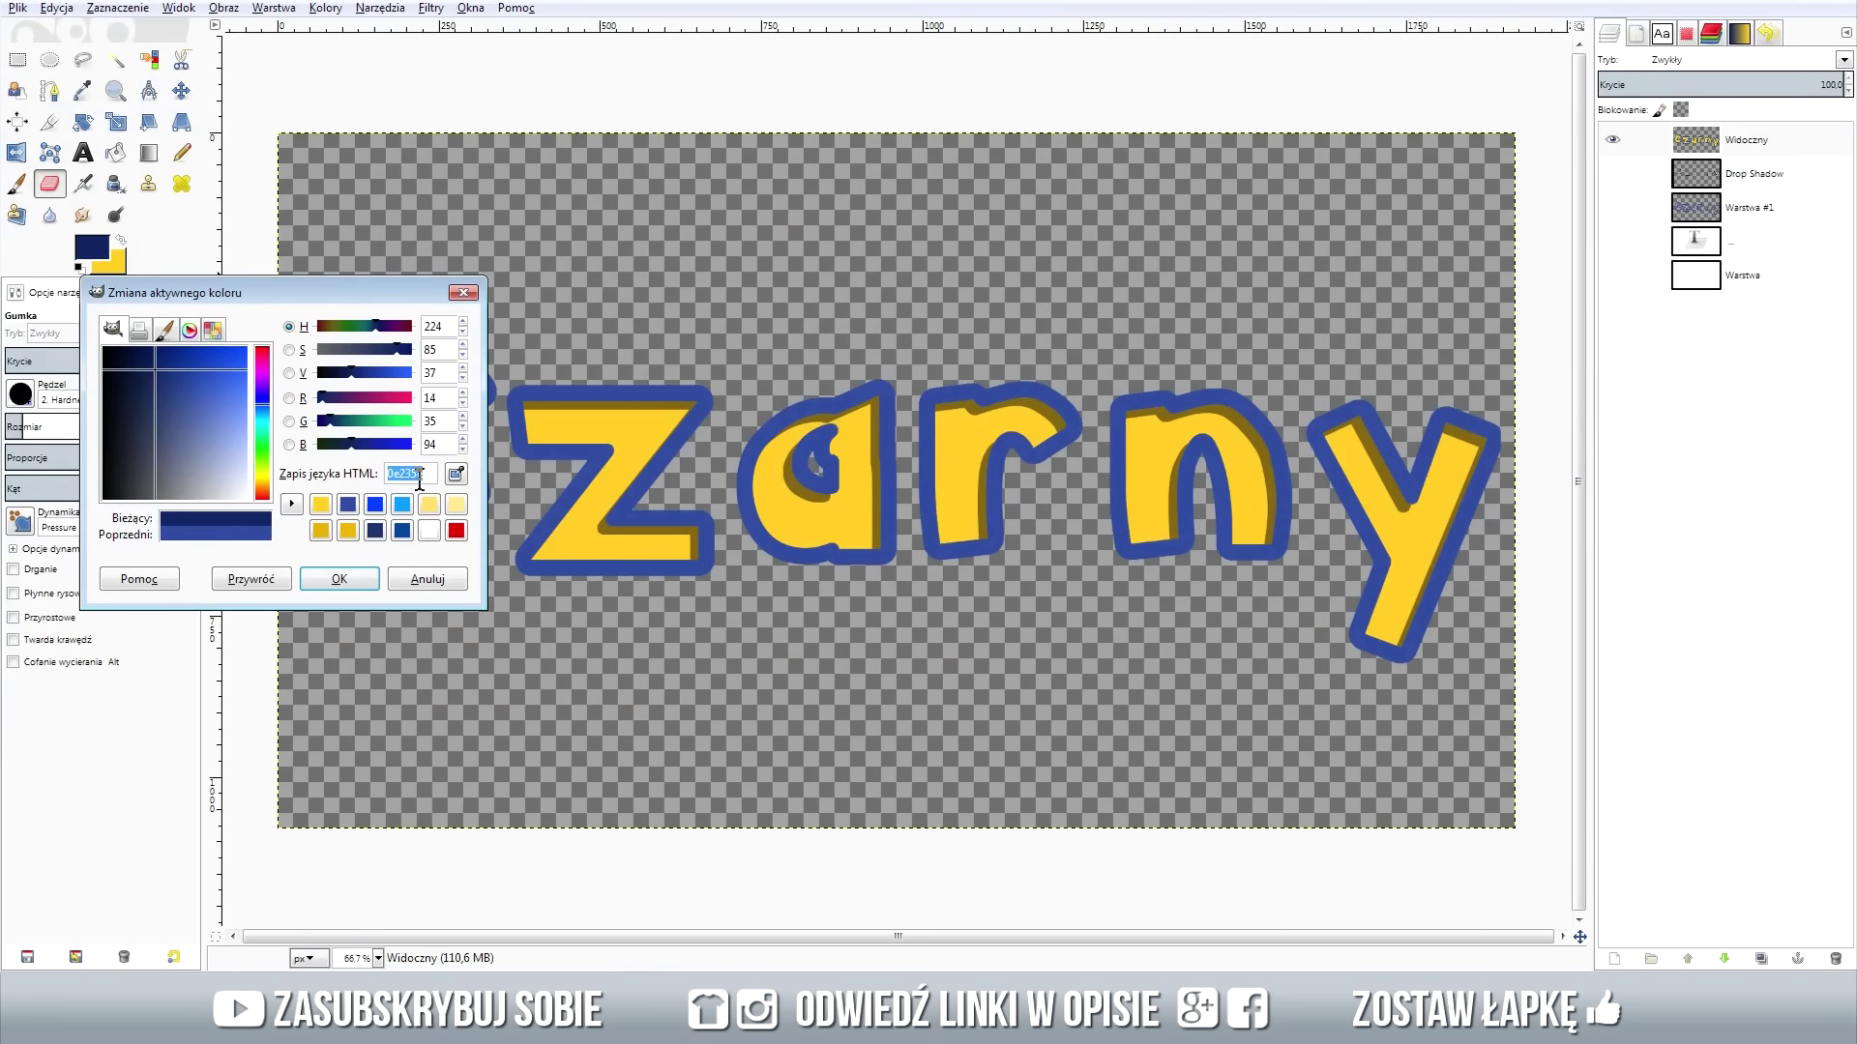
right_click(418, 475)
left_click(490, 513)
left_click(361, 571)
Apply a second Drop Shadow: offset -17, 17, blur 0, colour 0e235e, opacity 100.
left_click(428, 8)
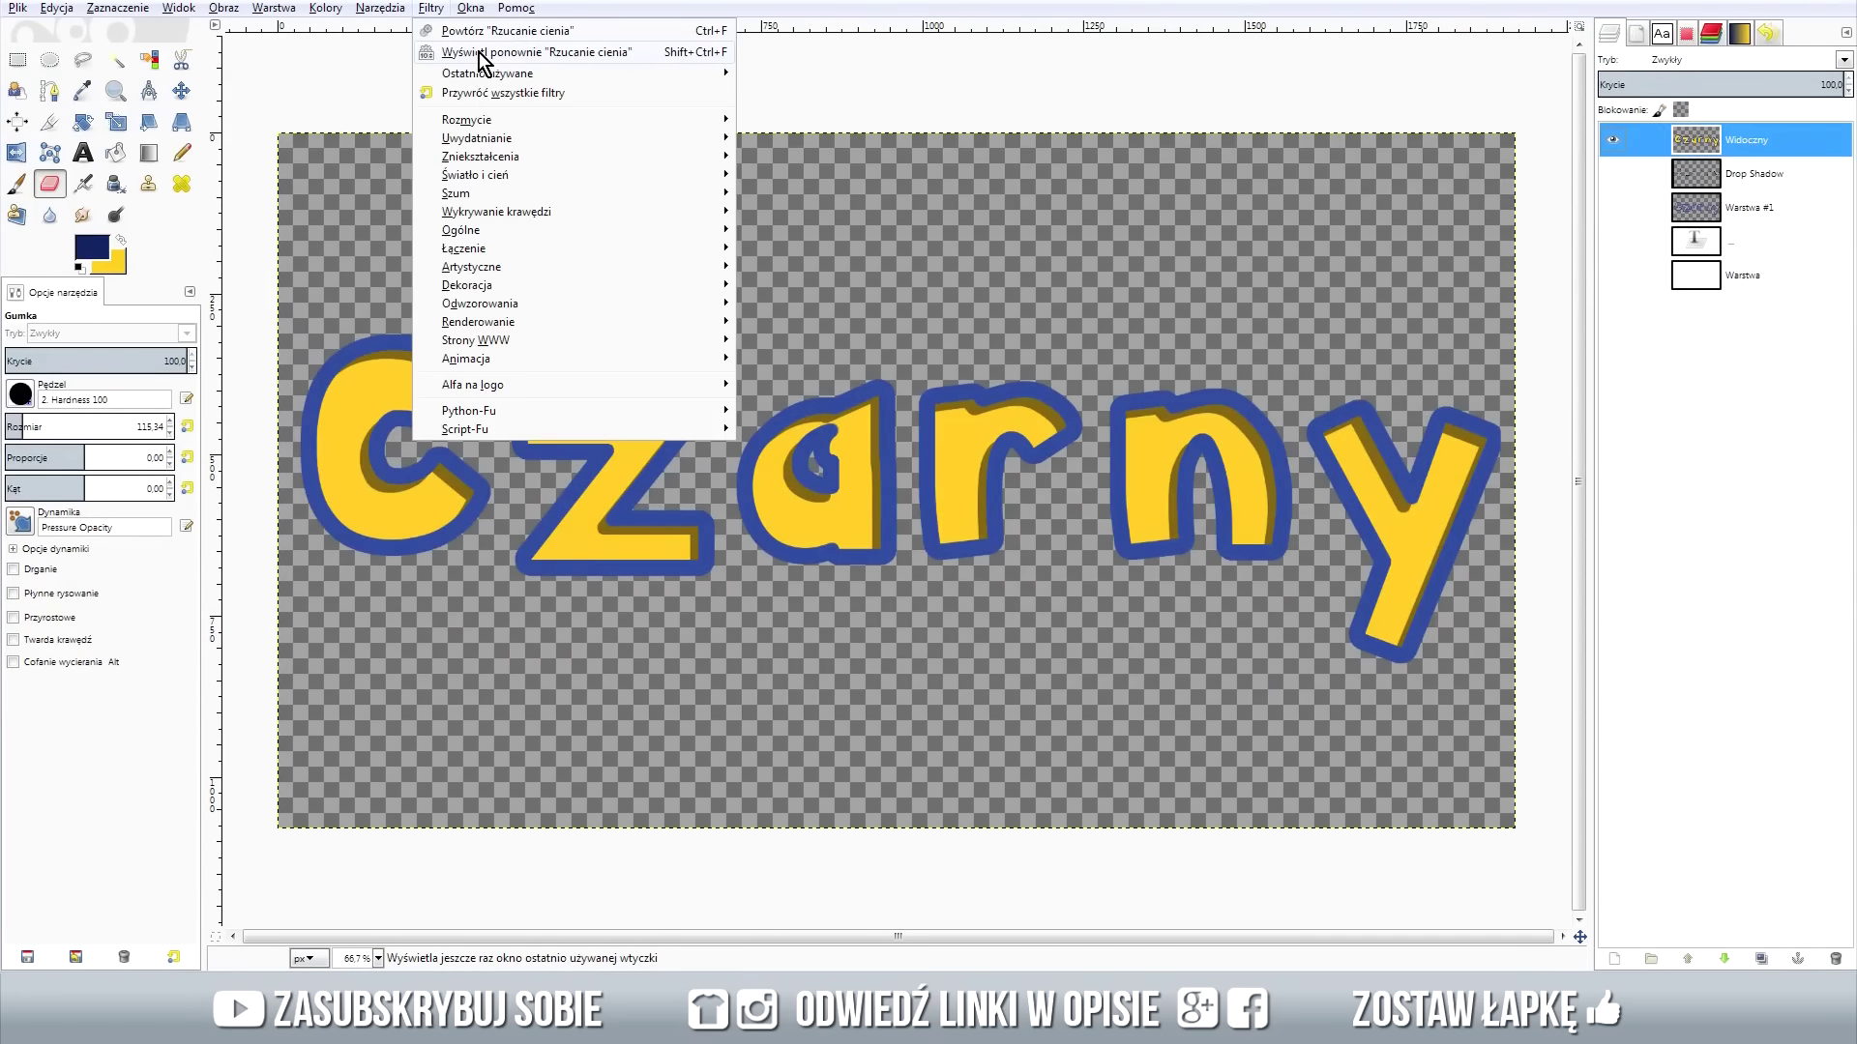
left_click(481, 53)
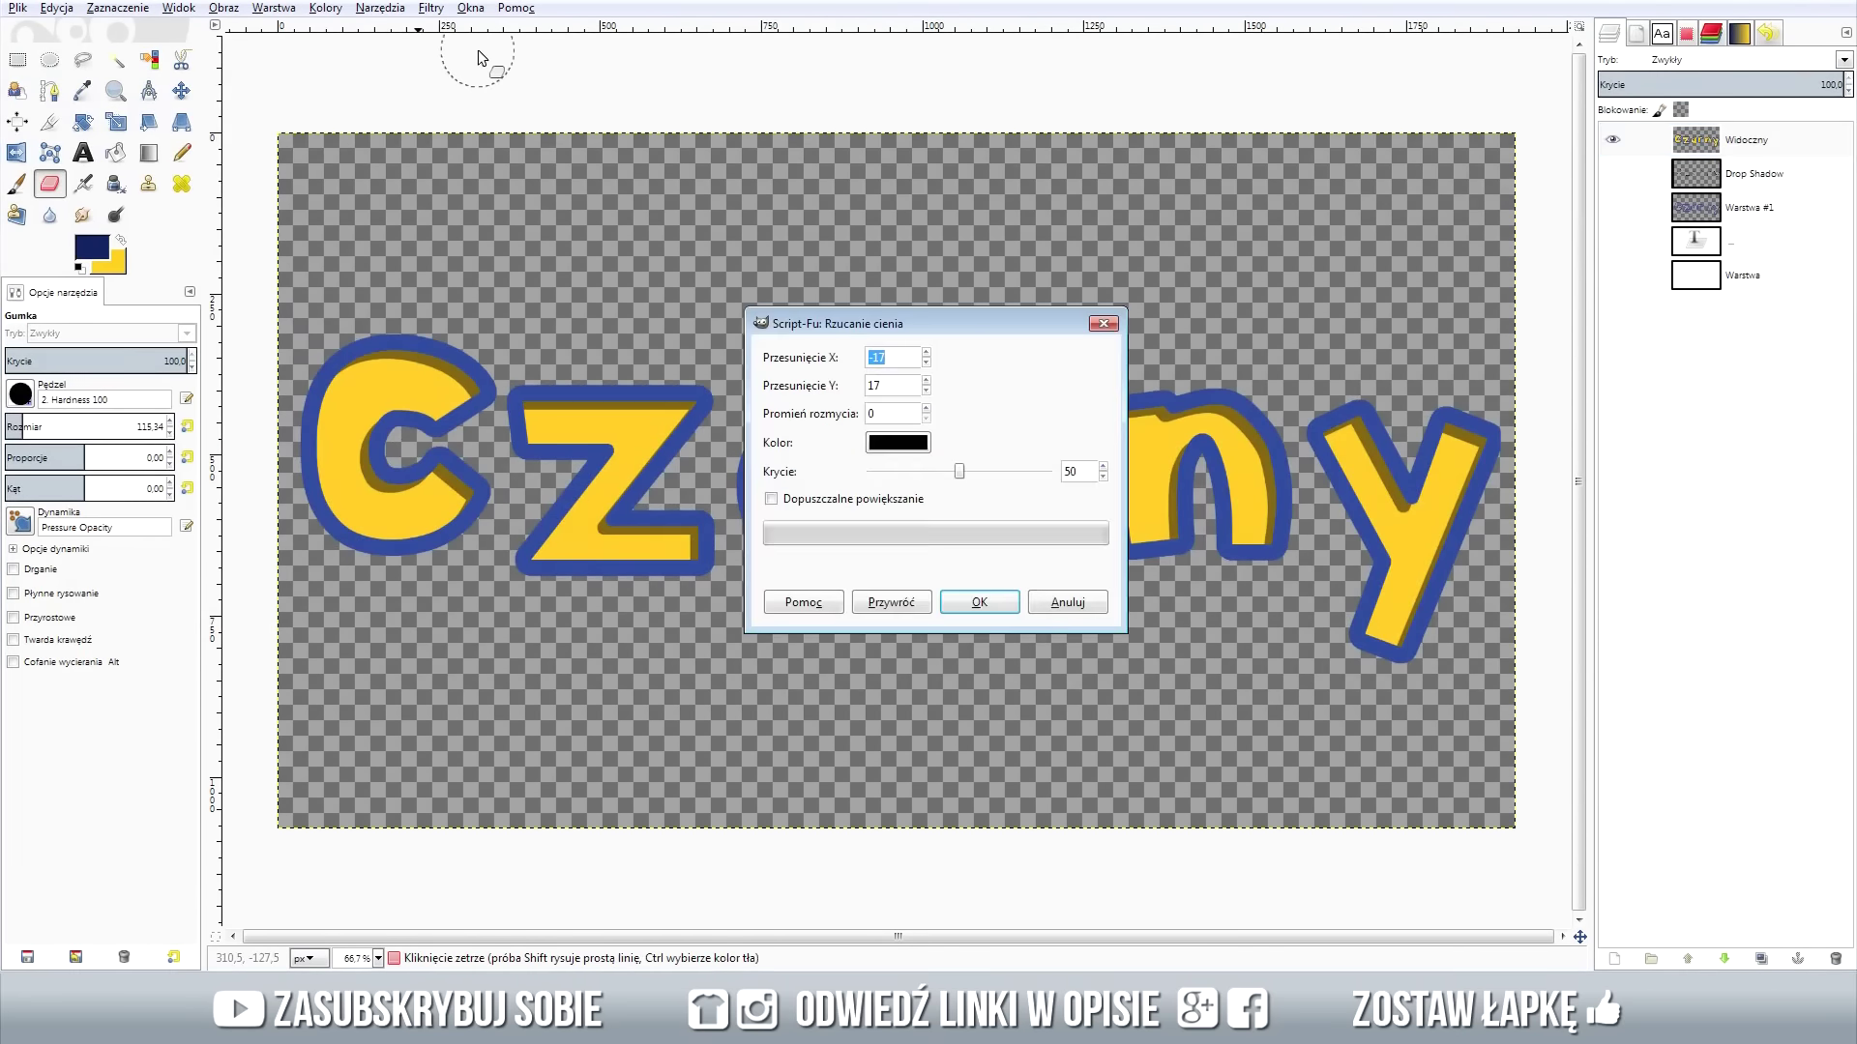
left_click(898, 391)
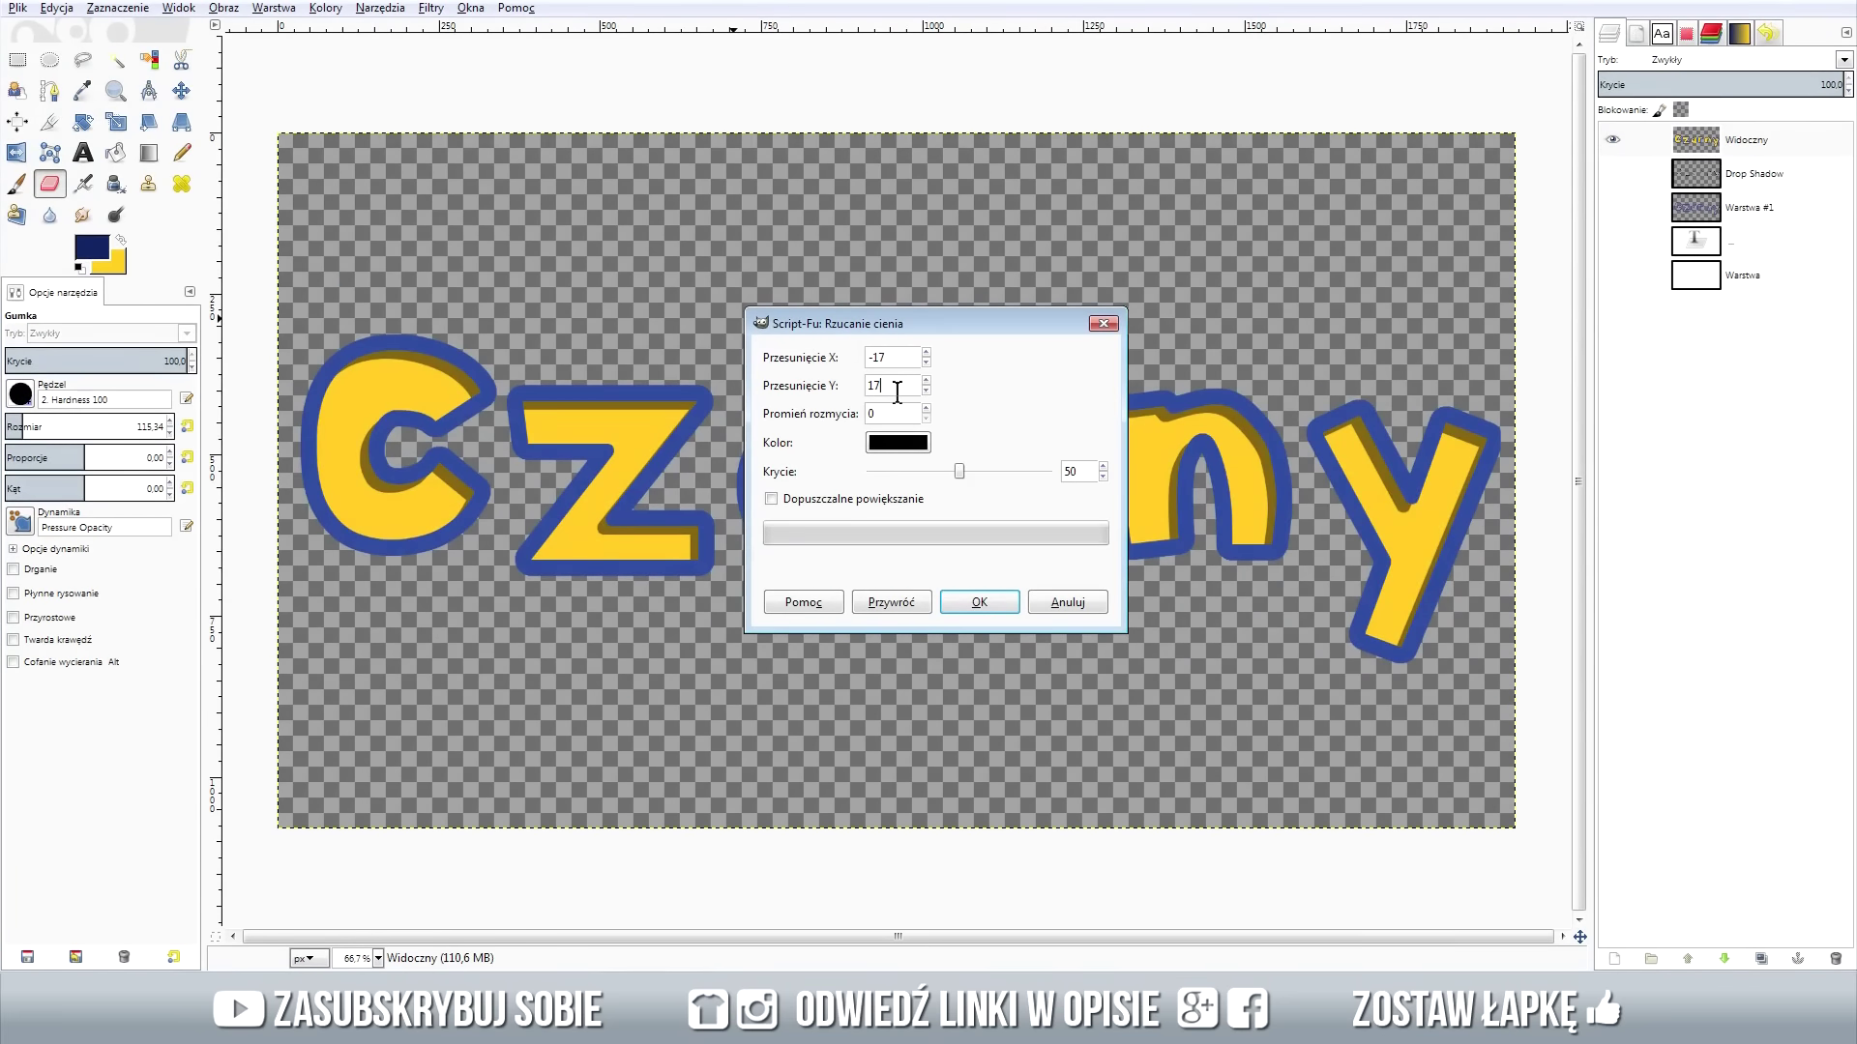
left_click(894, 414)
left_click(918, 445)
right_click(1066, 576)
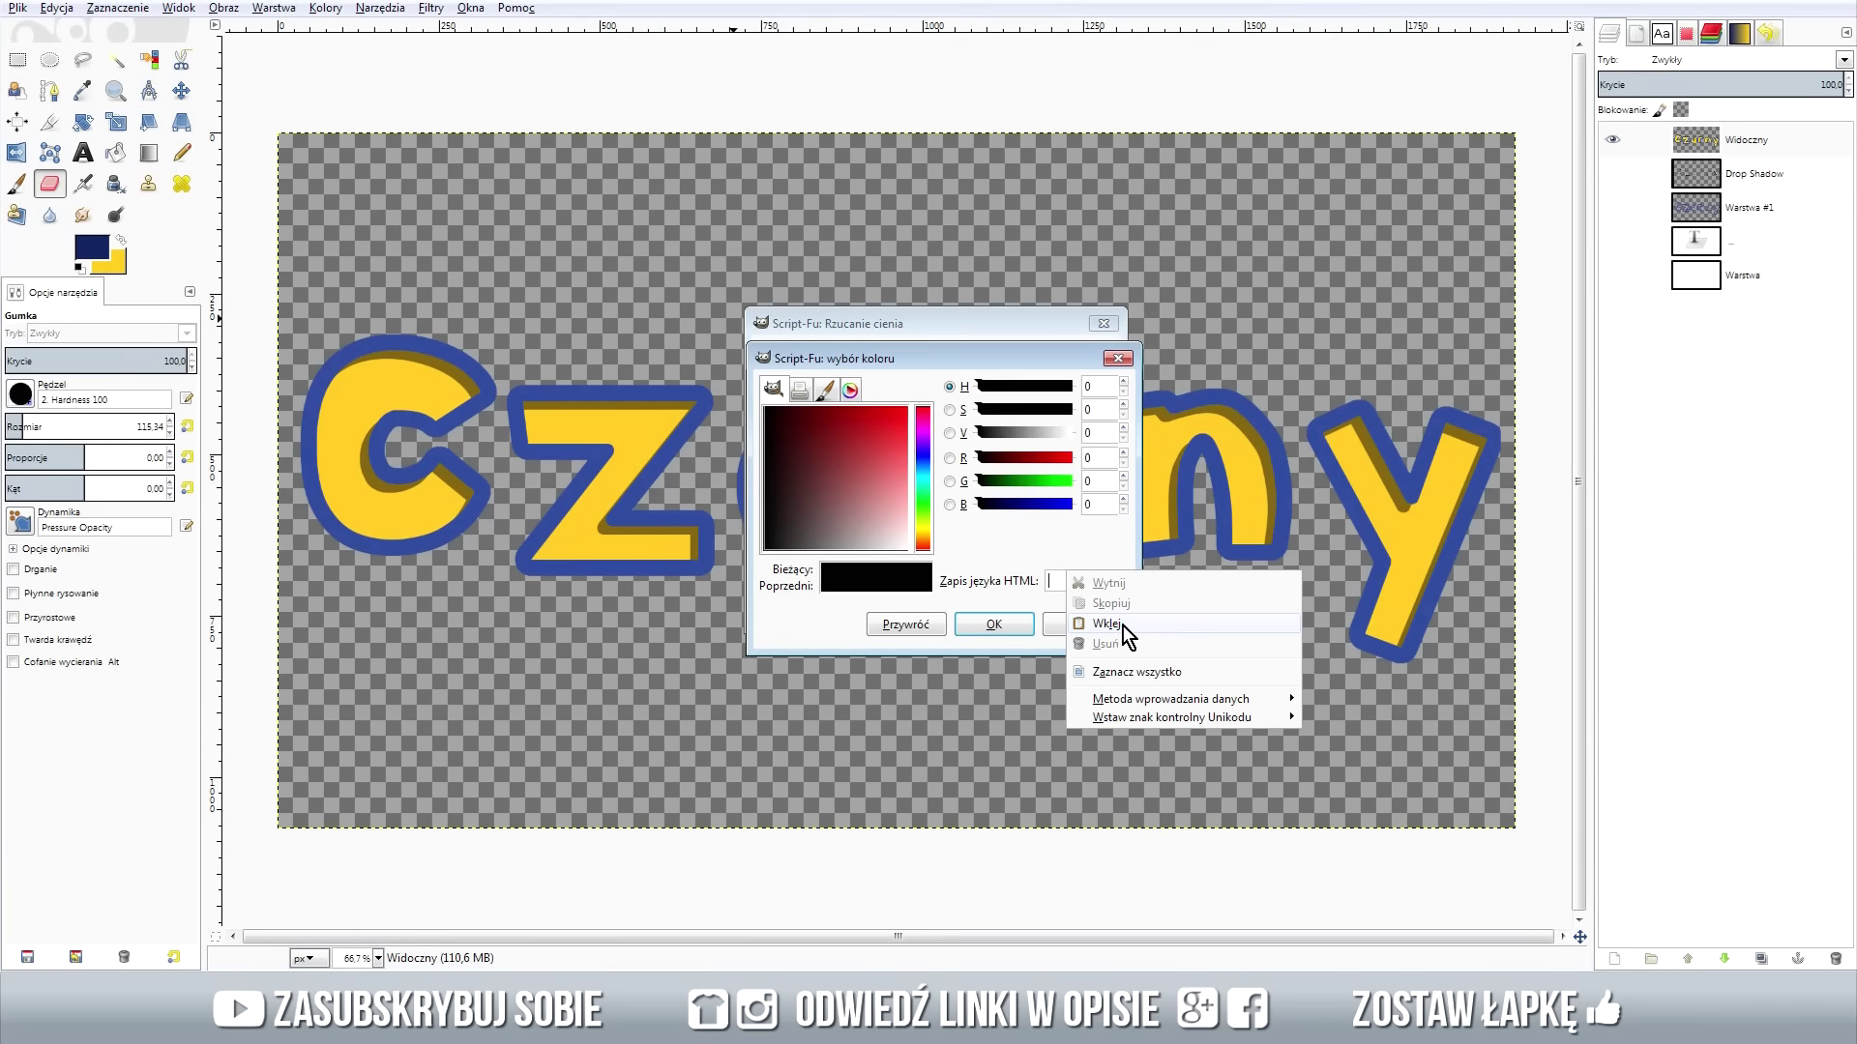
left_click(1122, 624)
key("Return")
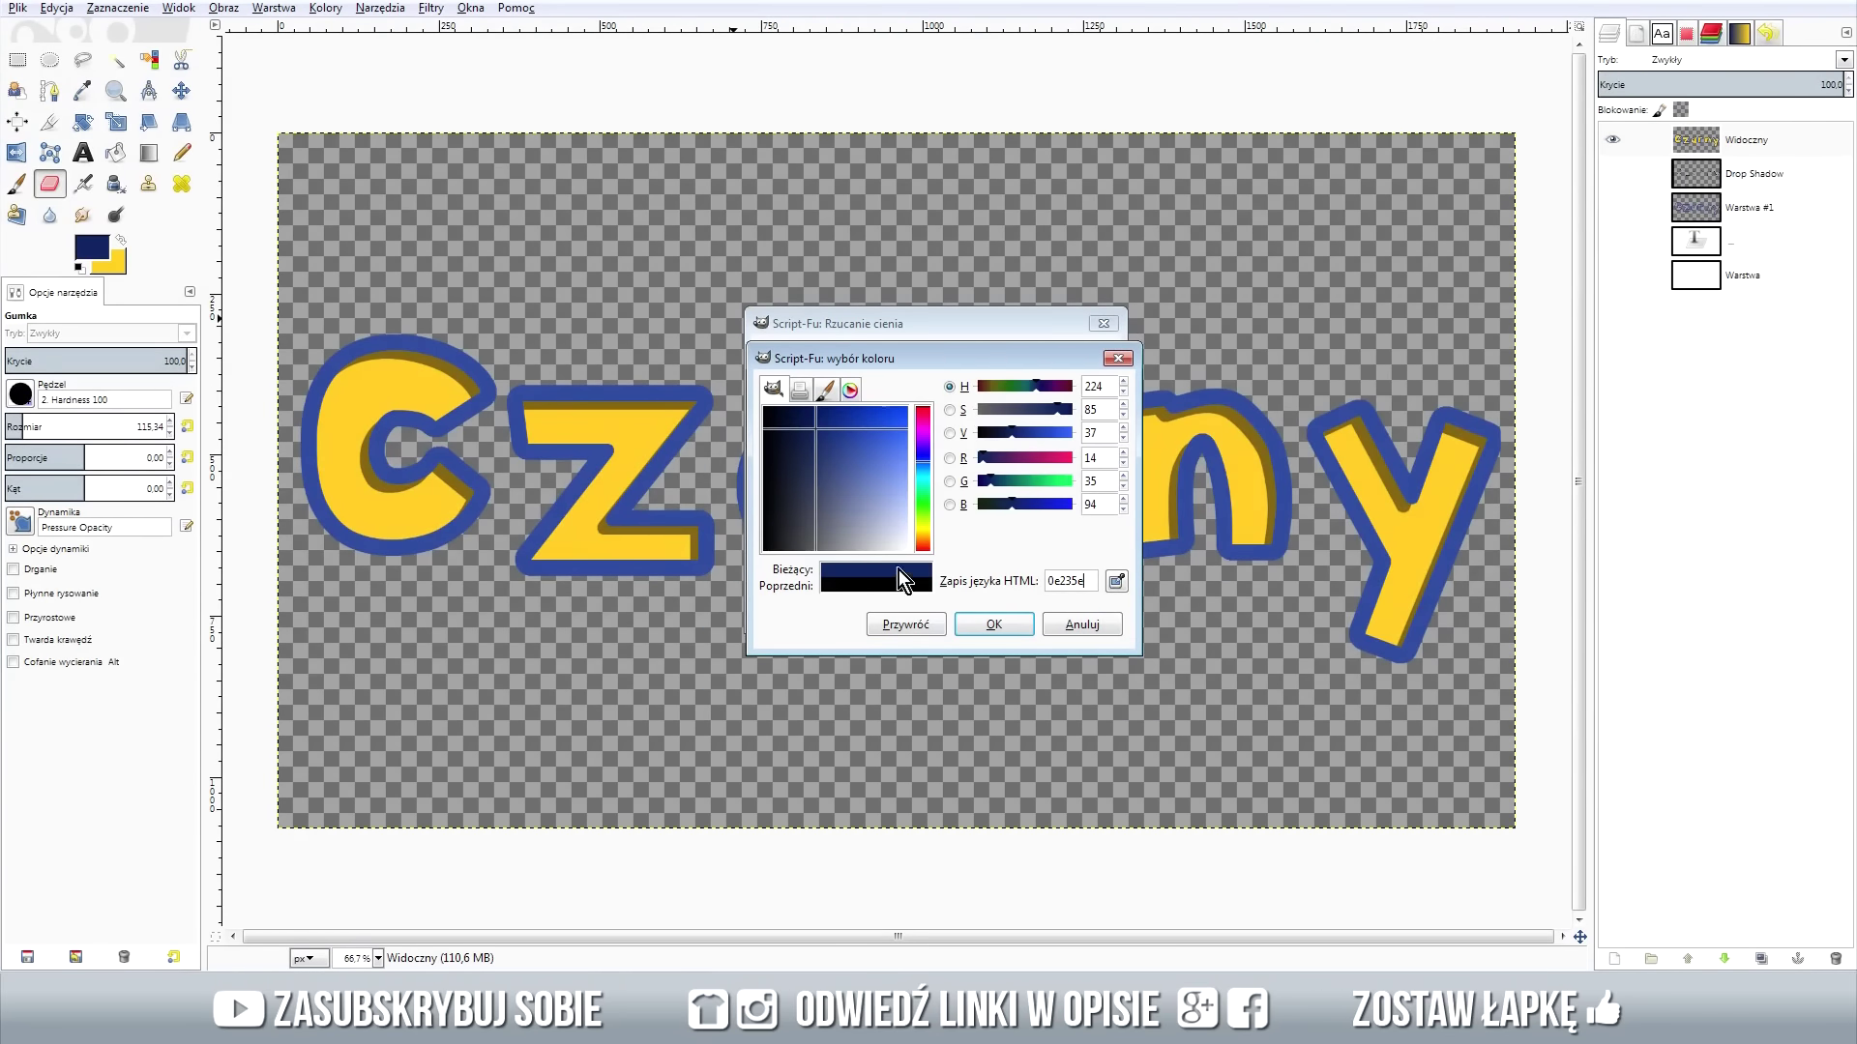
left_click(996, 619)
left_click_drag(962, 474, 1118, 473)
left_click(979, 604)
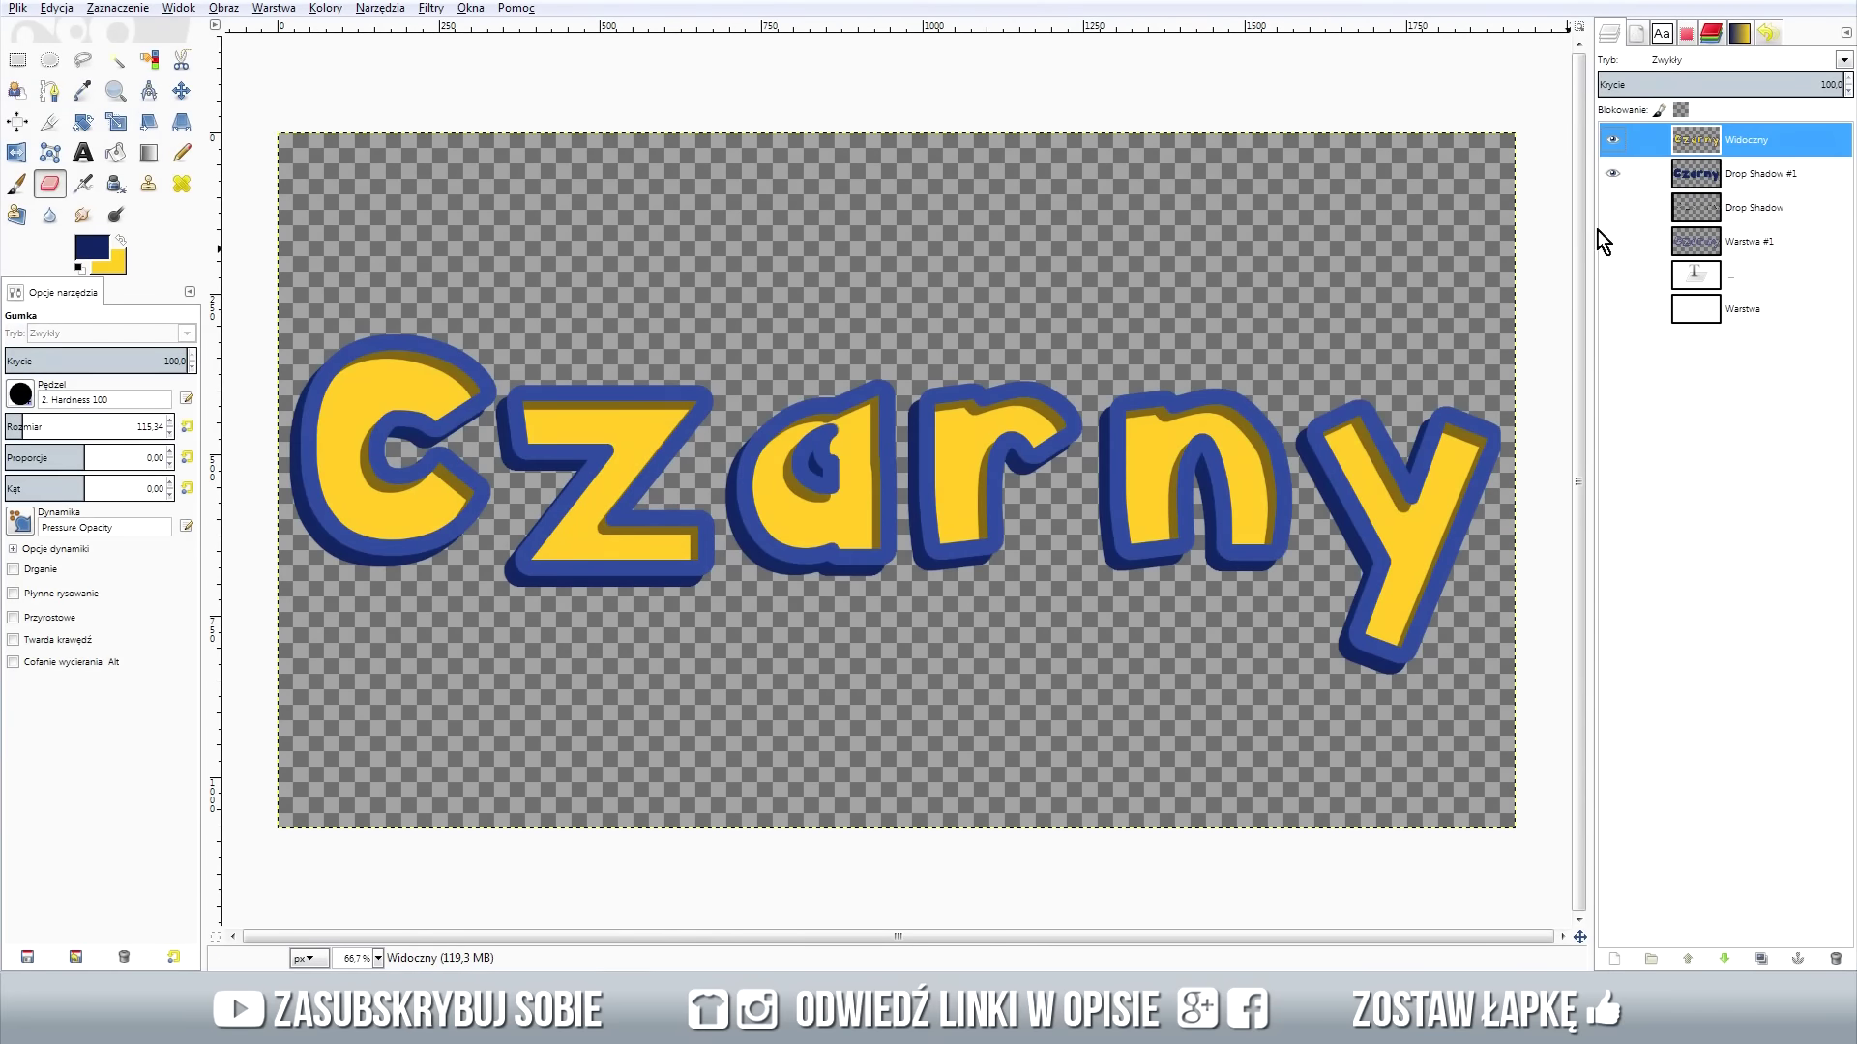
Delete the Widoczny layer and toggle the Drop Shadow #1 layer's visibility.
right_click(1714, 141)
left_click(1625, 237)
left_click(1614, 142)
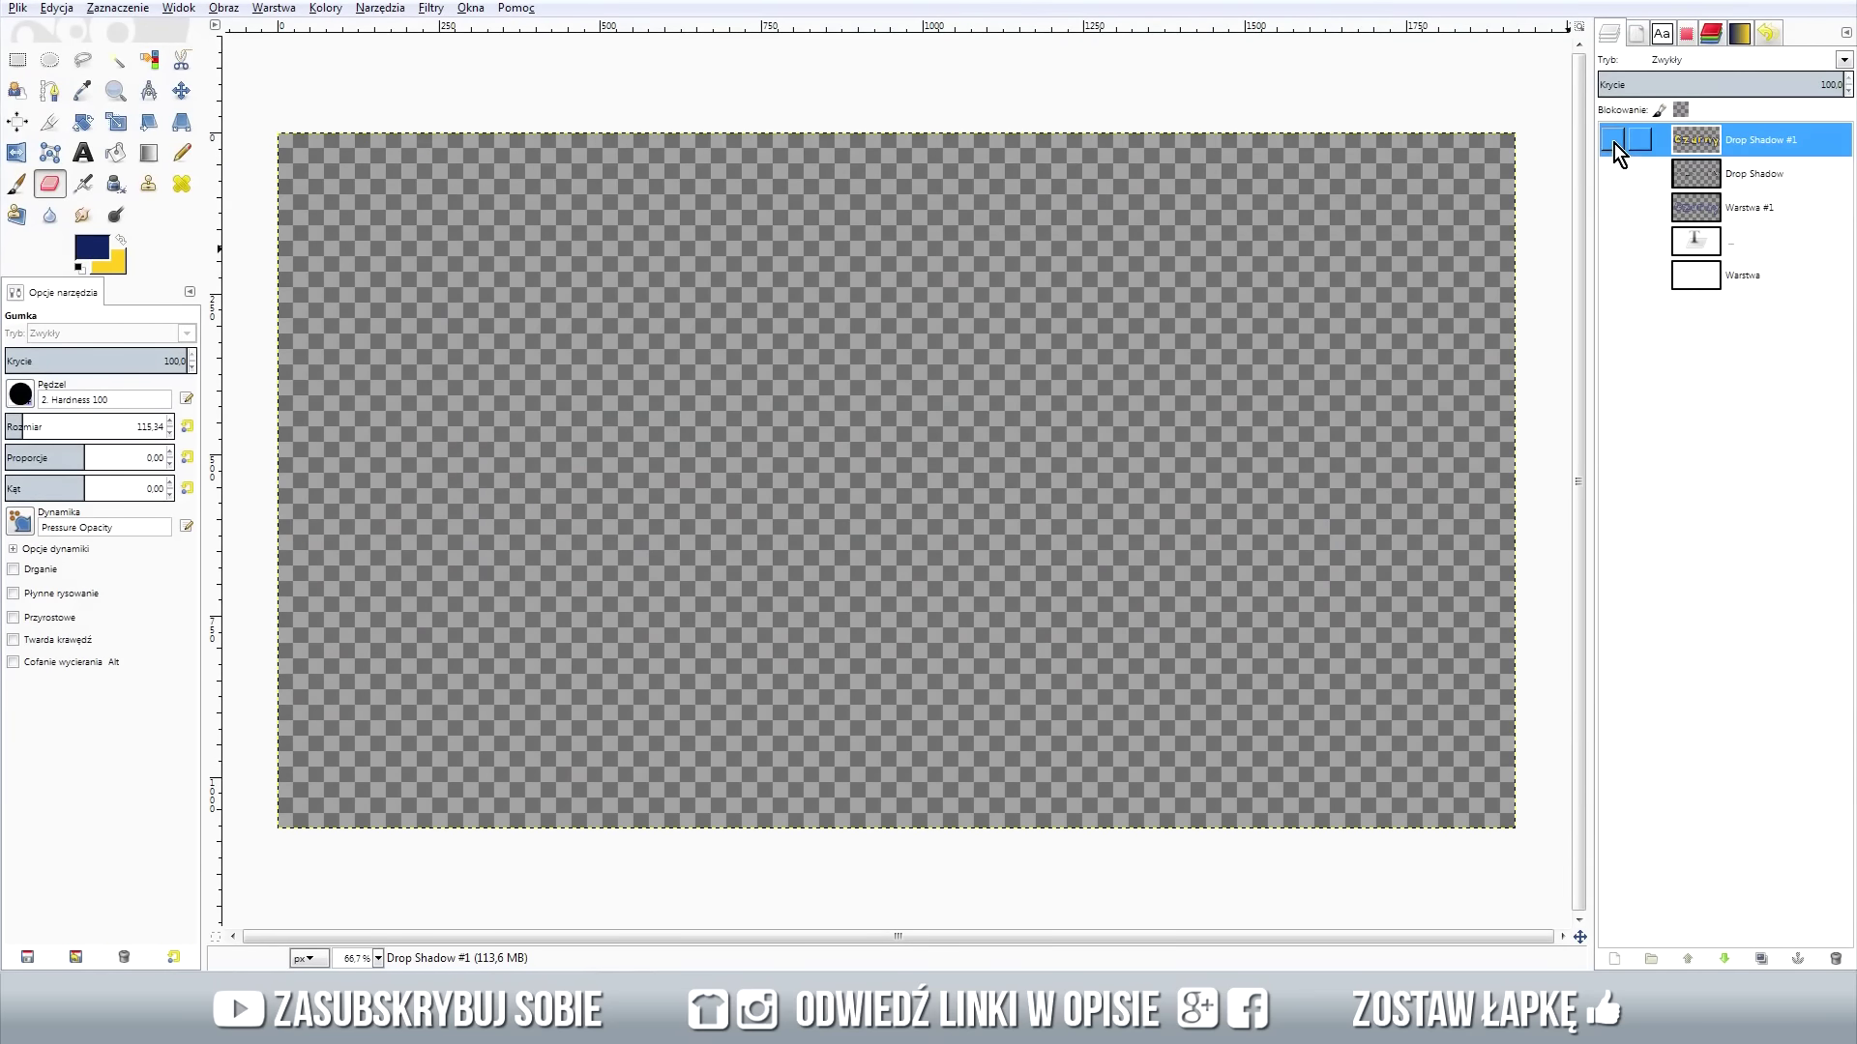
Draw a closed freehand selection around the letters 'Czarn', leaving out the y.
left_click(85, 62)
left_click(253, 344)
left_click(433, 305)
left_click(804, 292)
left_click(1236, 340)
left_click(1292, 451)
left_click(1311, 568)
left_click(1223, 644)
left_click(719, 649)
left_click(249, 617)
left_click(253, 345)
key("Return")
left_click(126, 9)
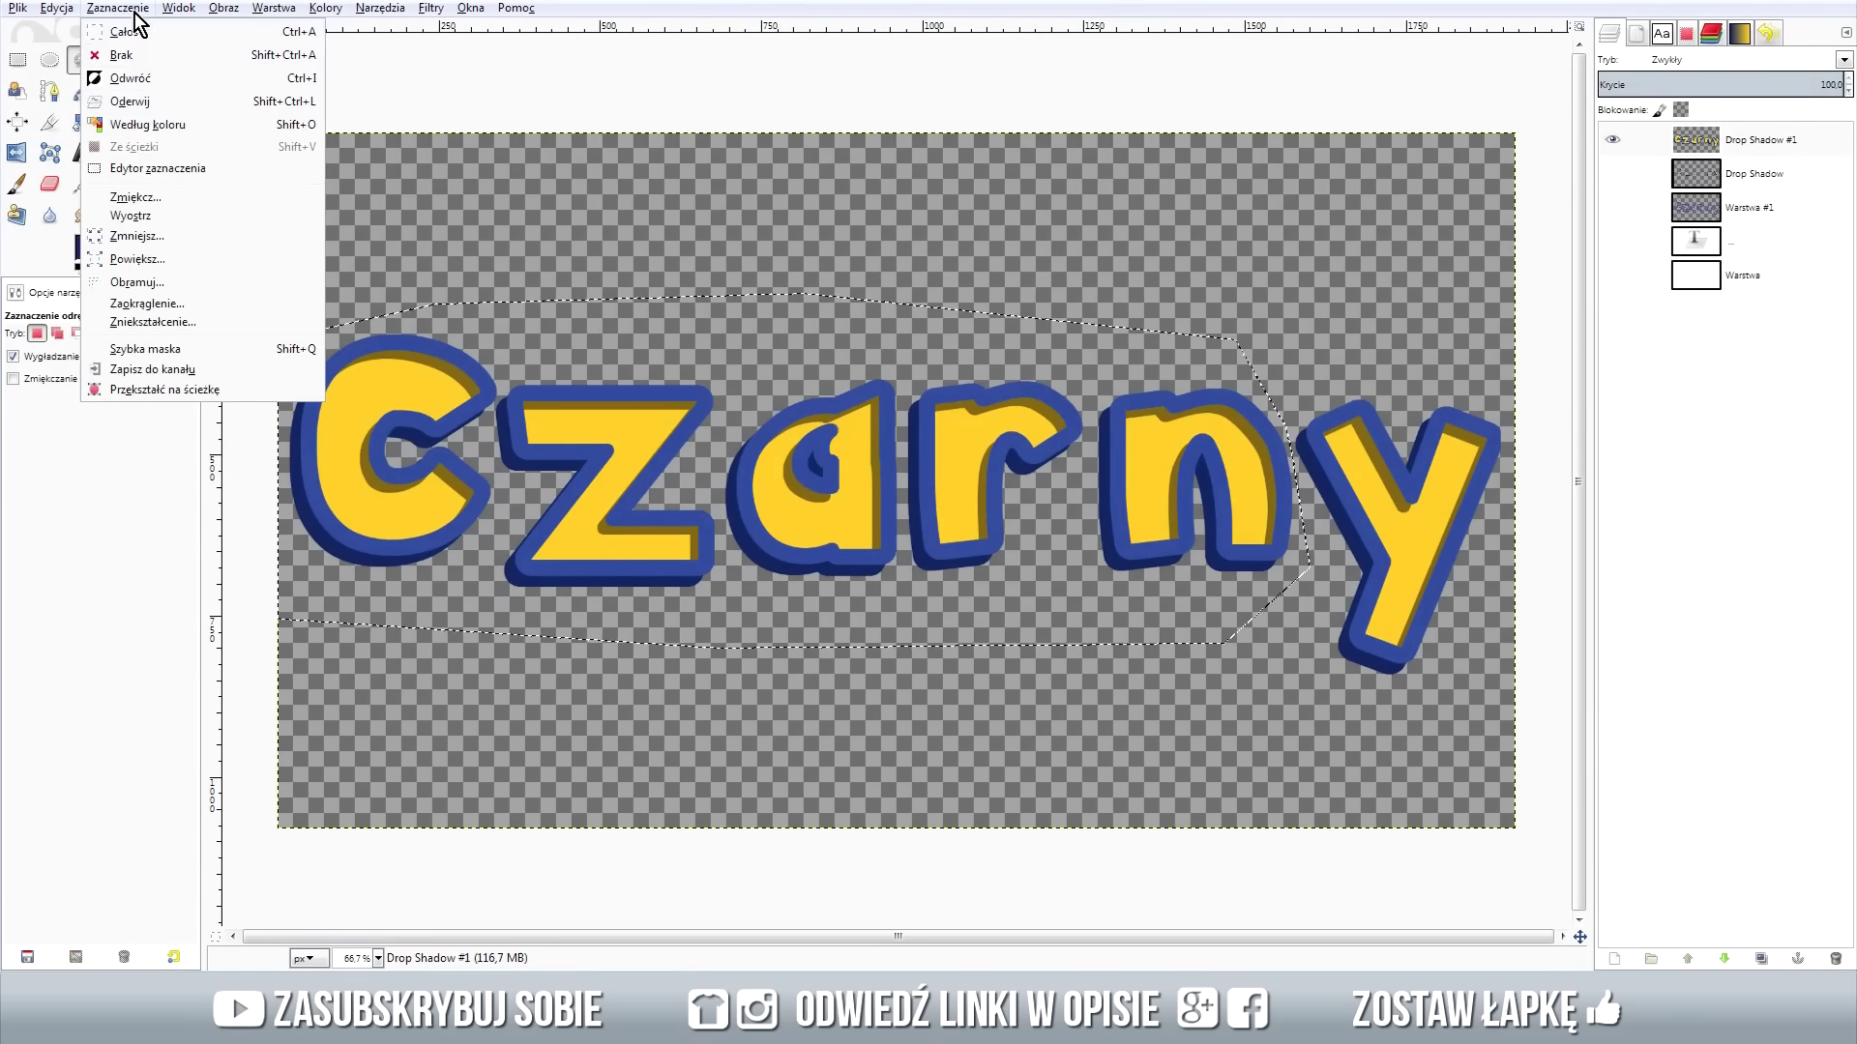
Float 'Czarn' into a new layer, then lasso 'Czar', leaving out the n.
left_click(165, 96)
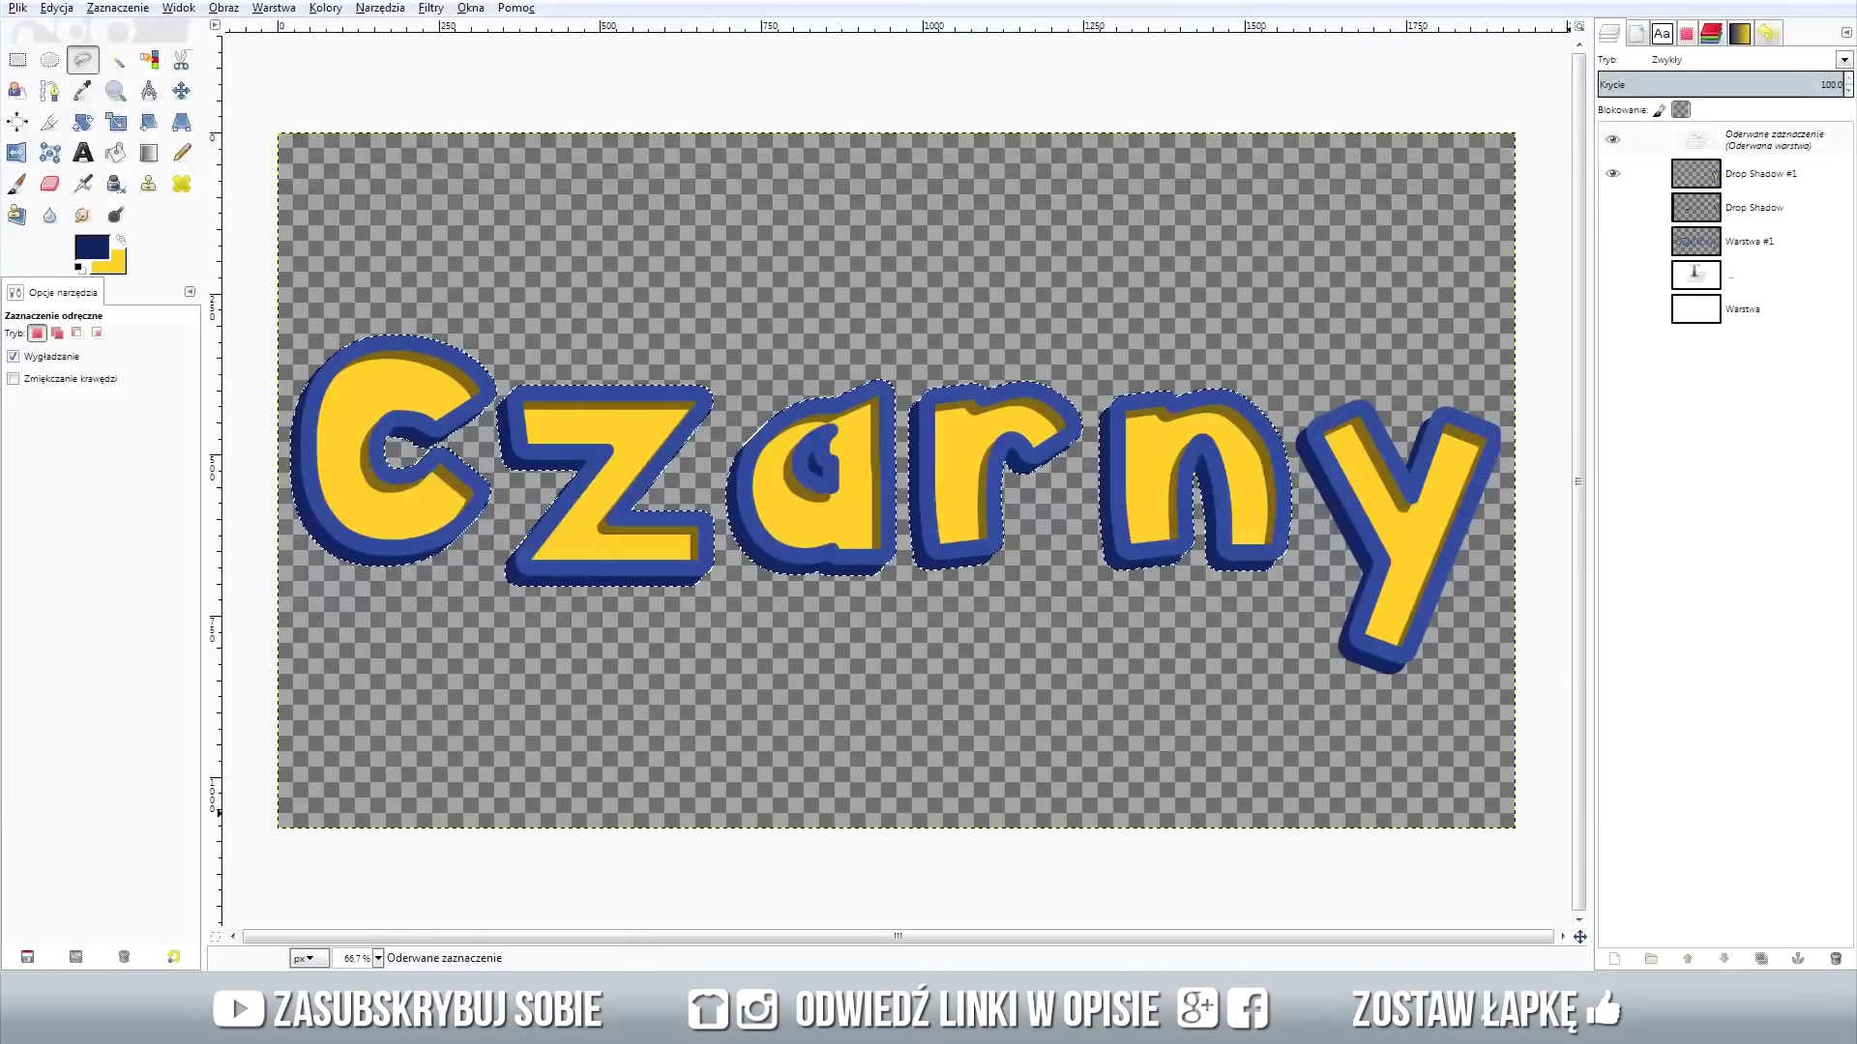
left_click(1614, 959)
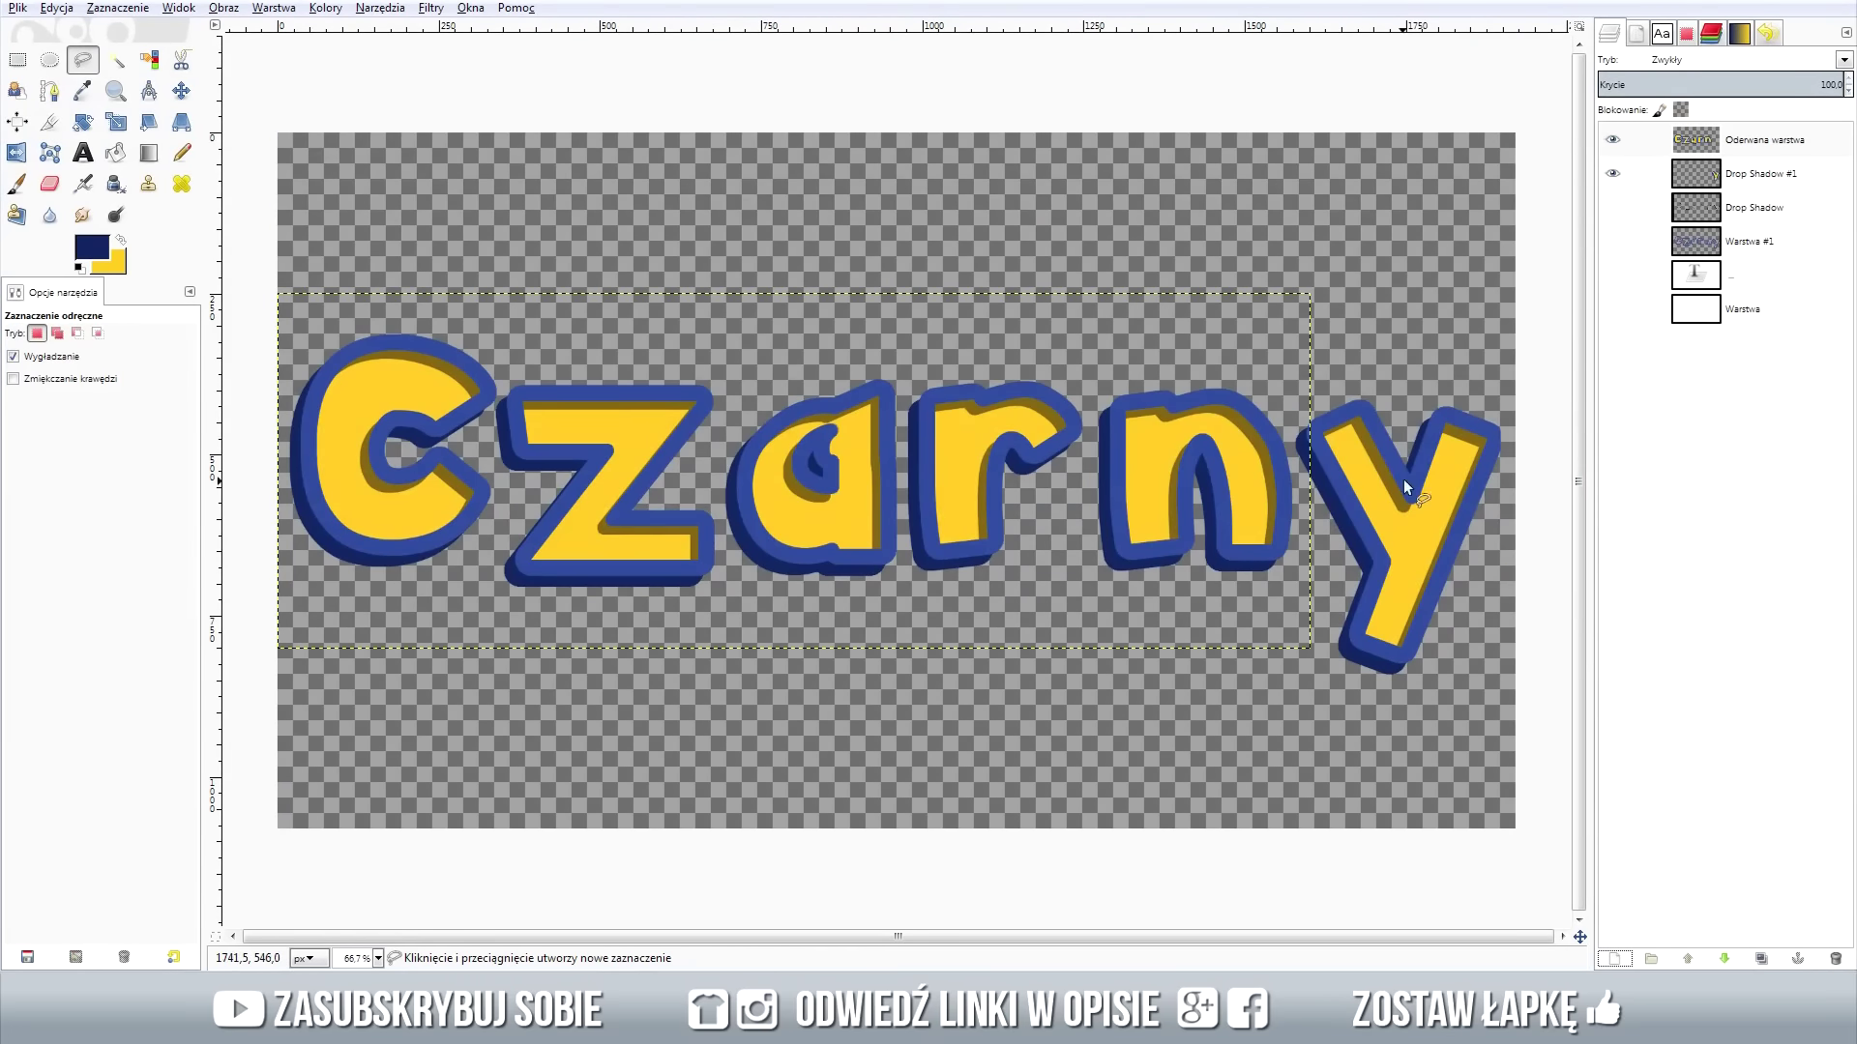
left_click(253, 329)
left_click(972, 323)
left_click(1085, 363)
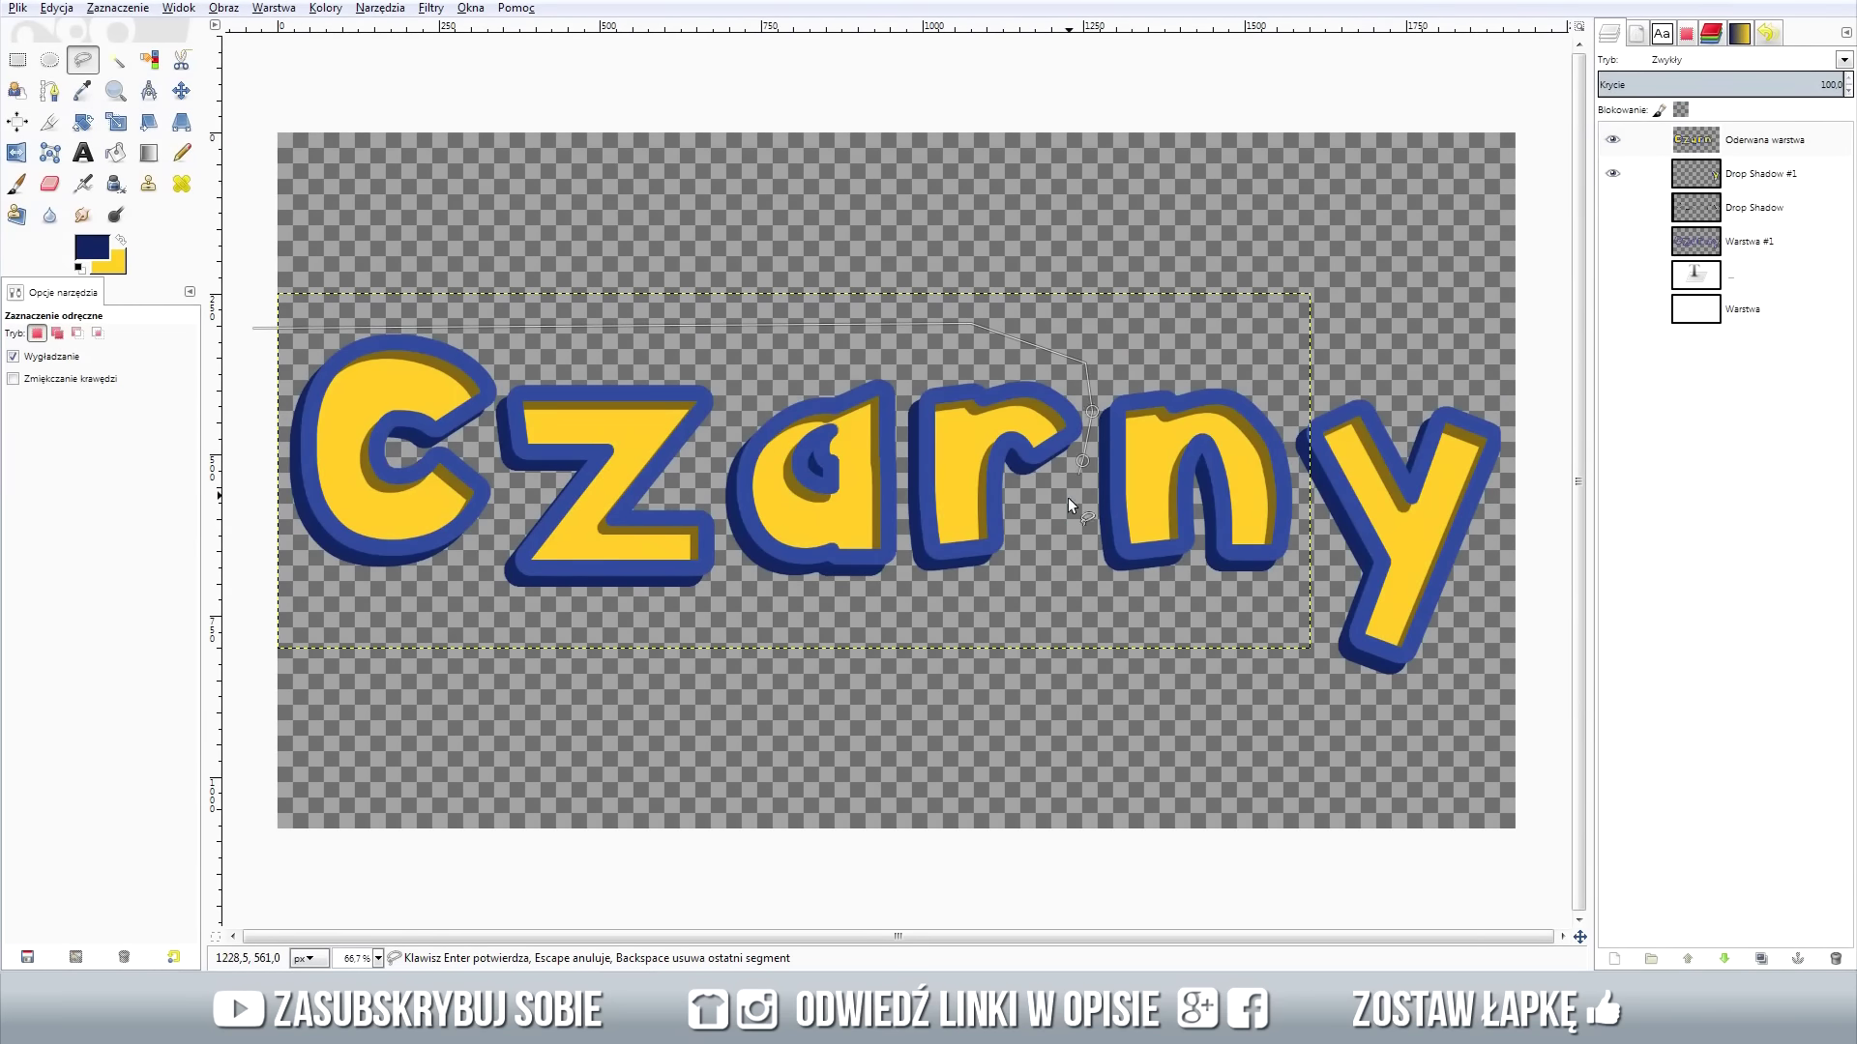
left_click(265, 612)
left_click(255, 328)
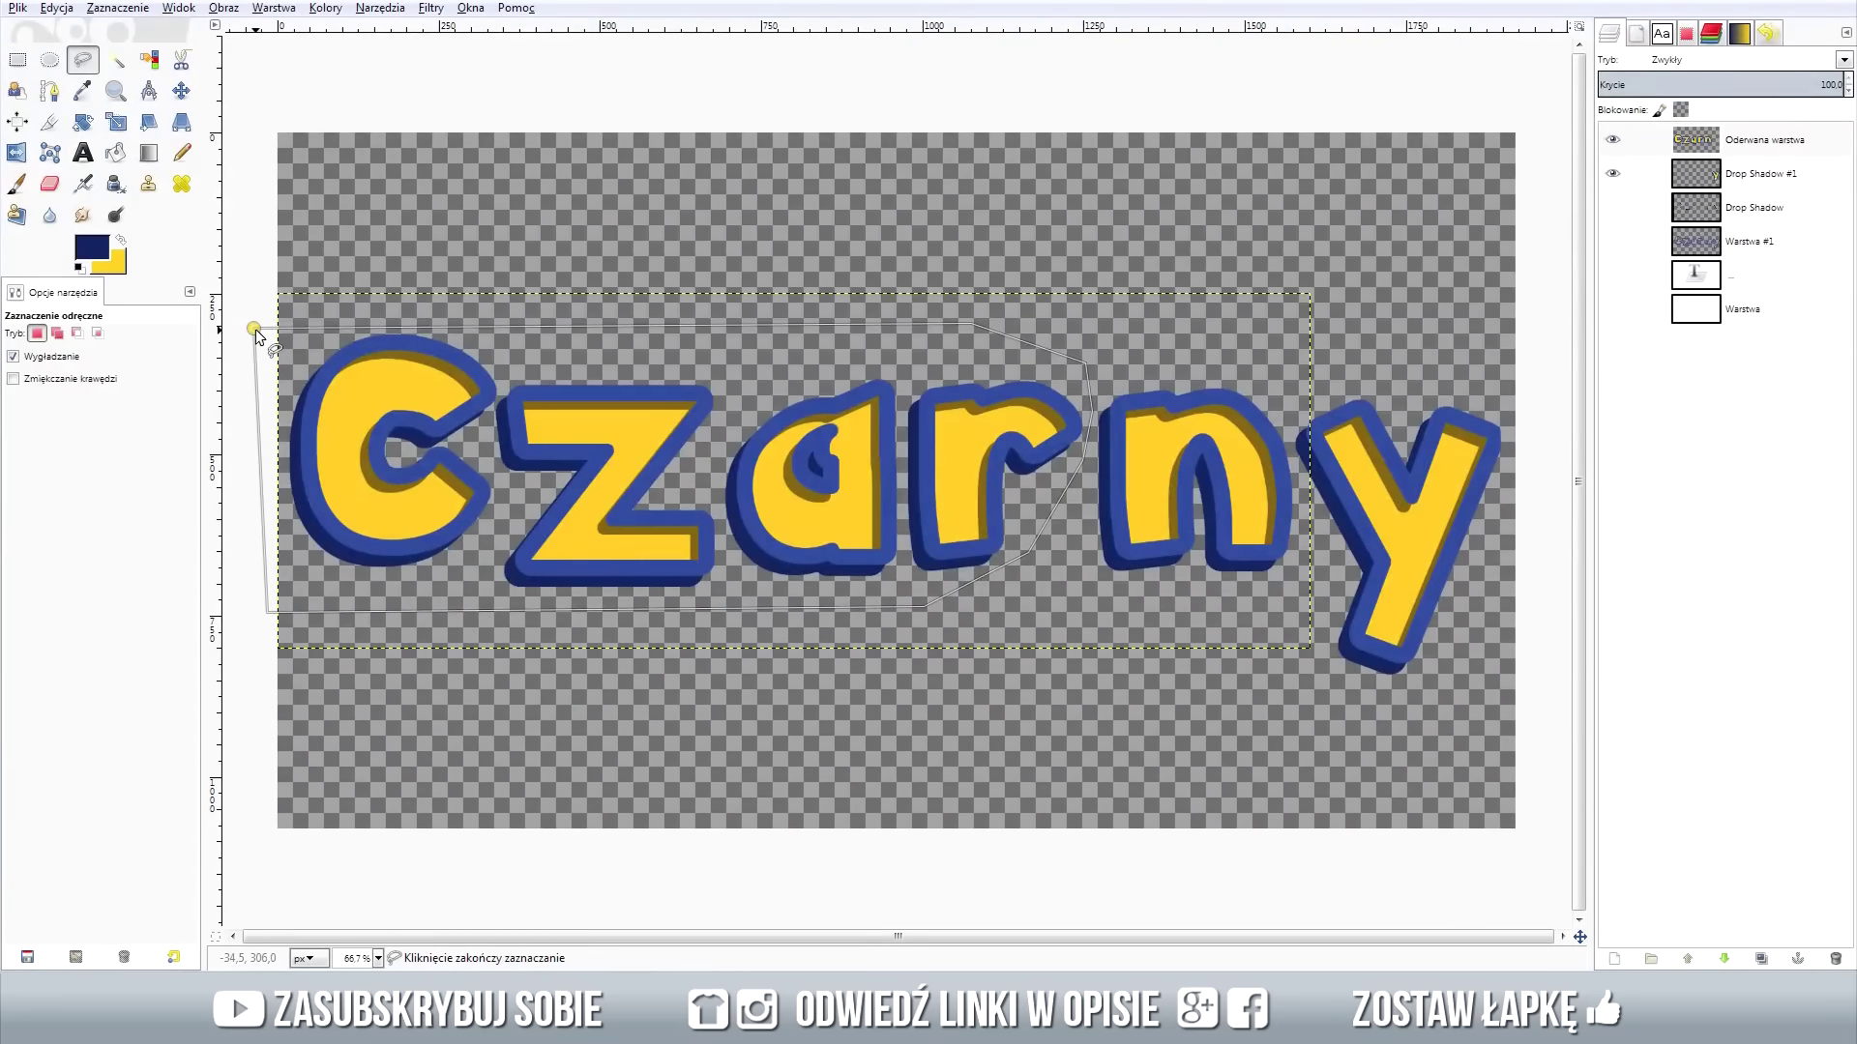
Float 'Czar' into its own new layer, then lasso 'Cza', leaving out the r.
left_click(135, 8)
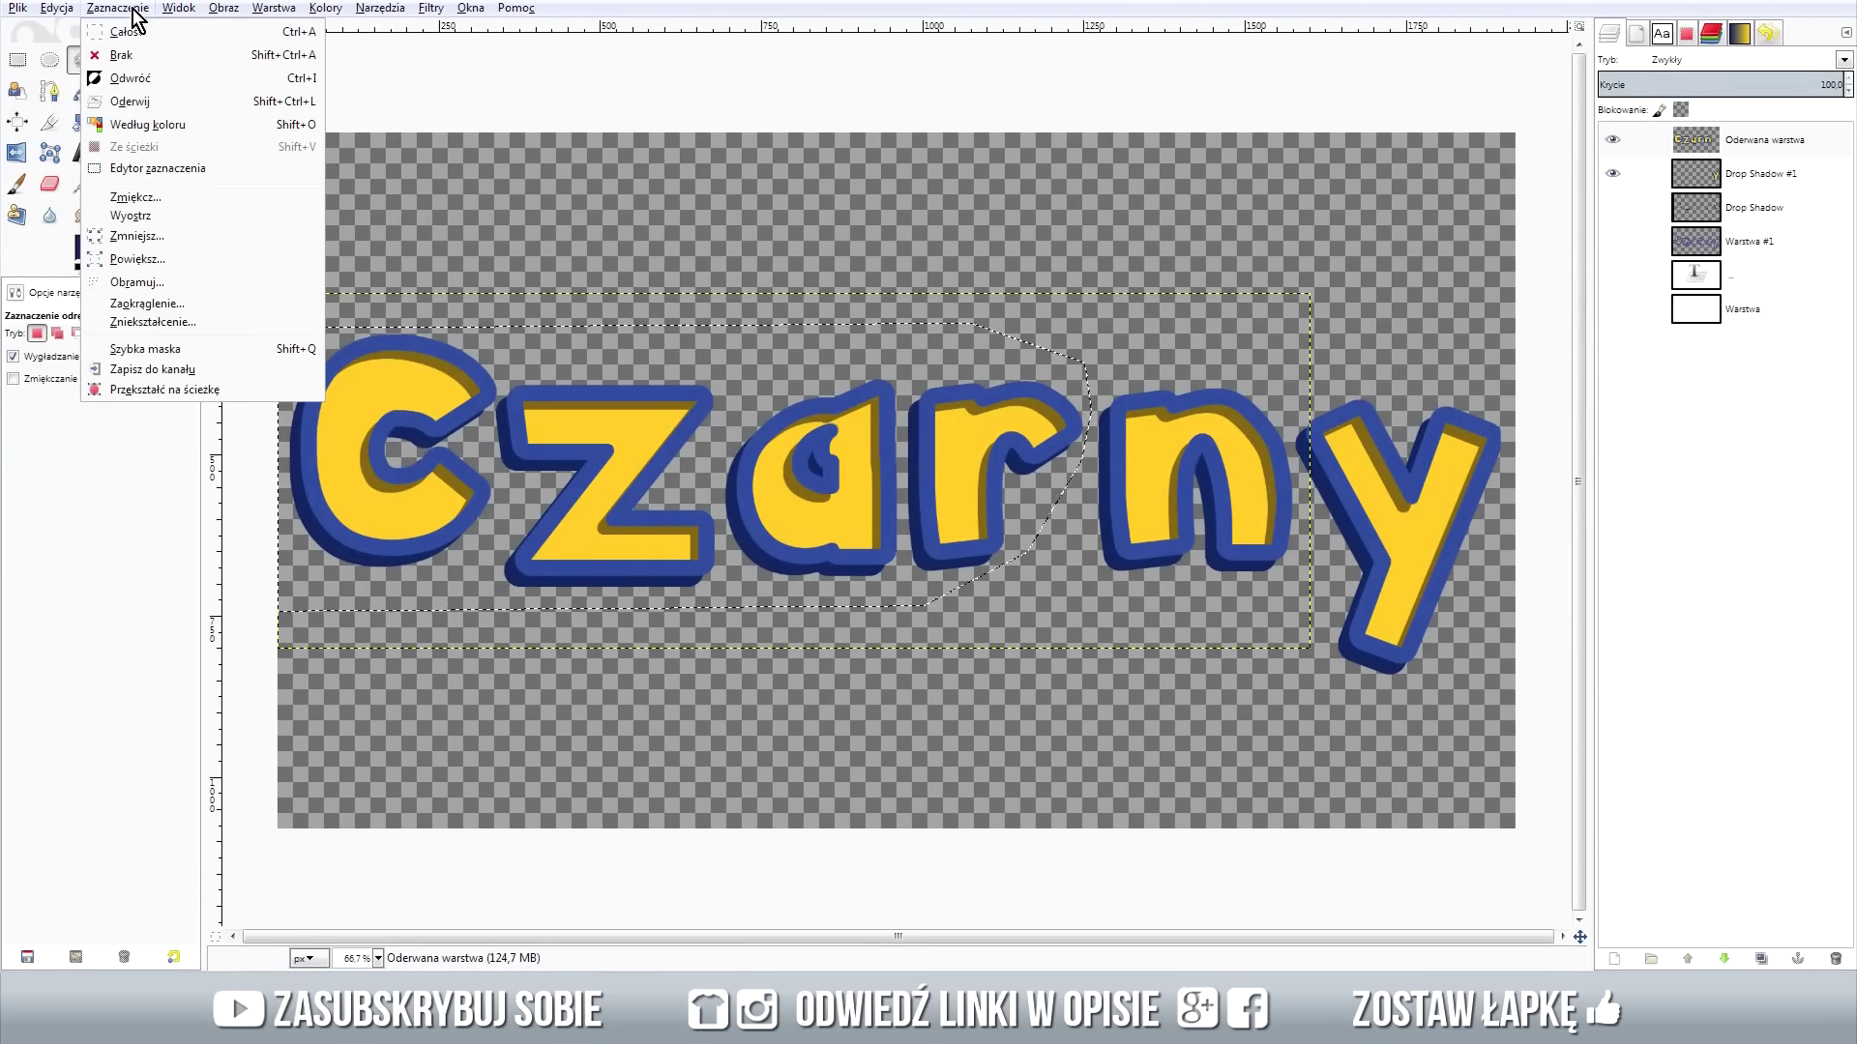
left_click(165, 100)
left_click(1614, 959)
left_click(265, 329)
left_click(841, 307)
left_click(908, 345)
left_click(903, 598)
mouse_move(577, 634)
left_mouse_down()
mouse_move(286, 612)
mouse_move(263, 328)
left_mouse_up()
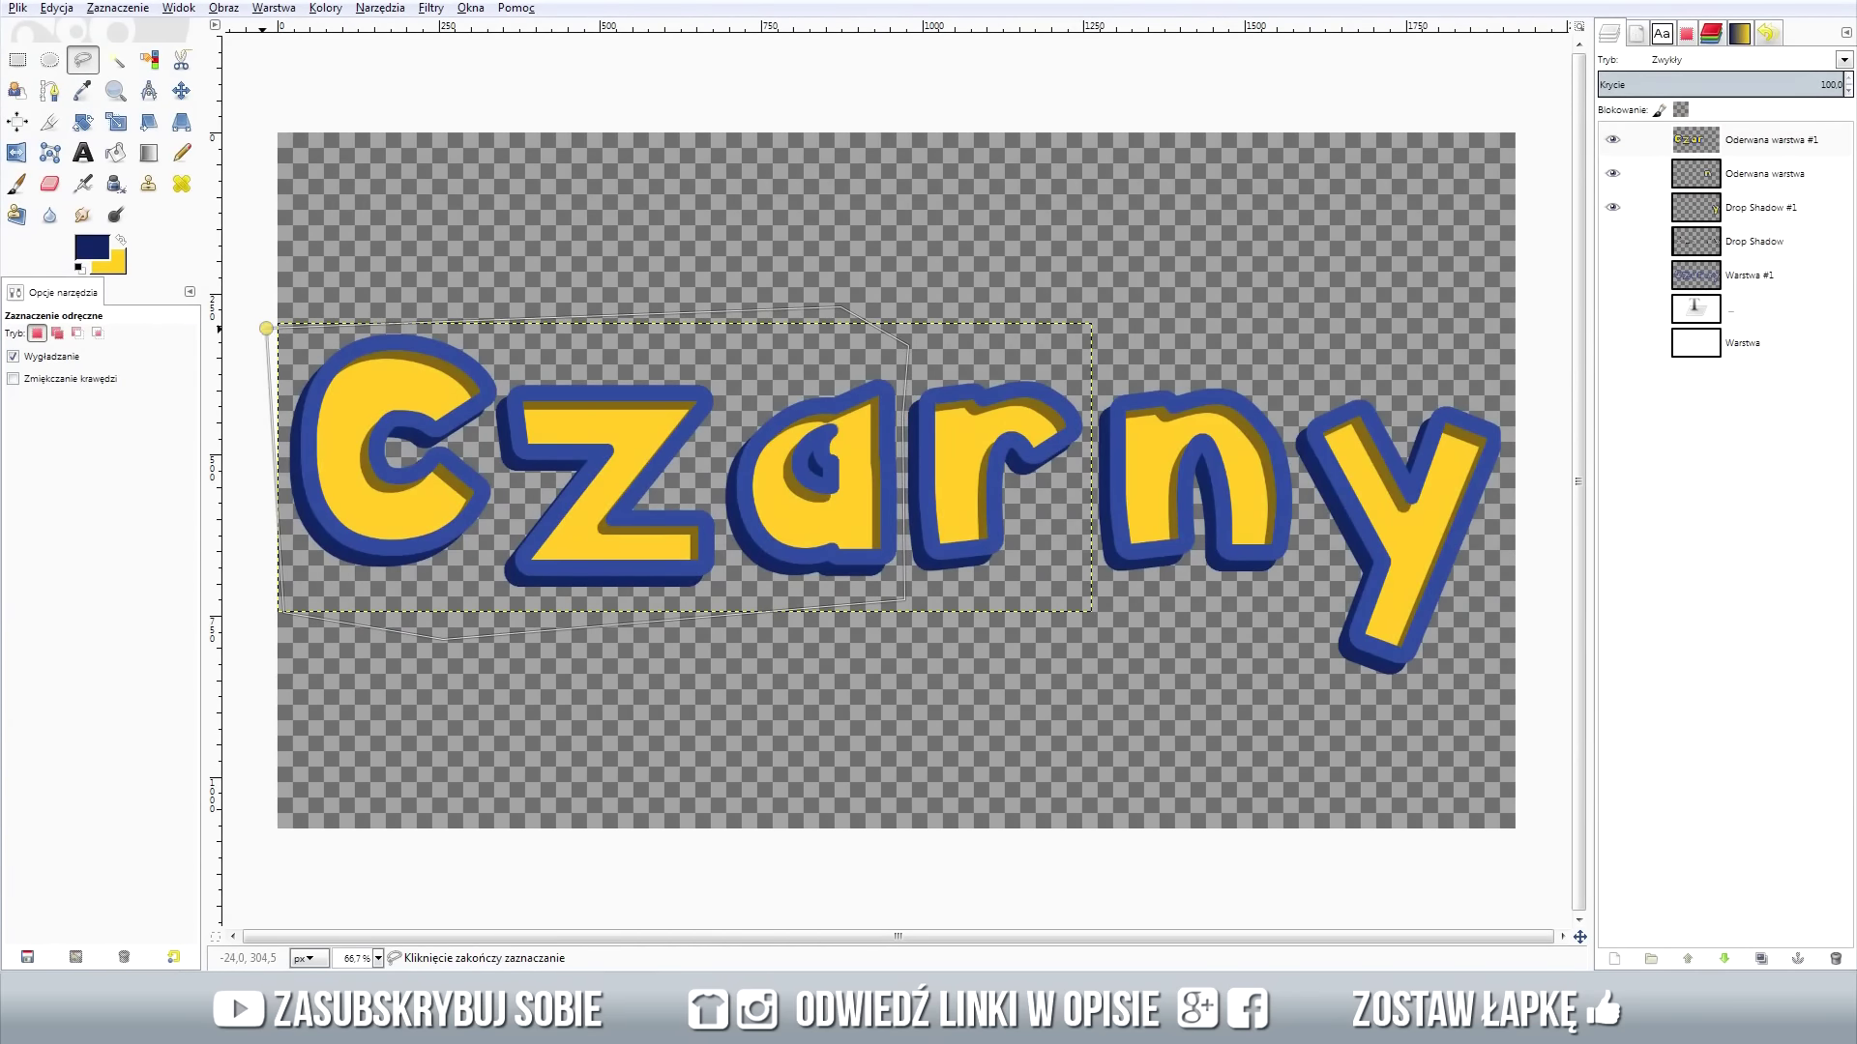
left_click(117, 8)
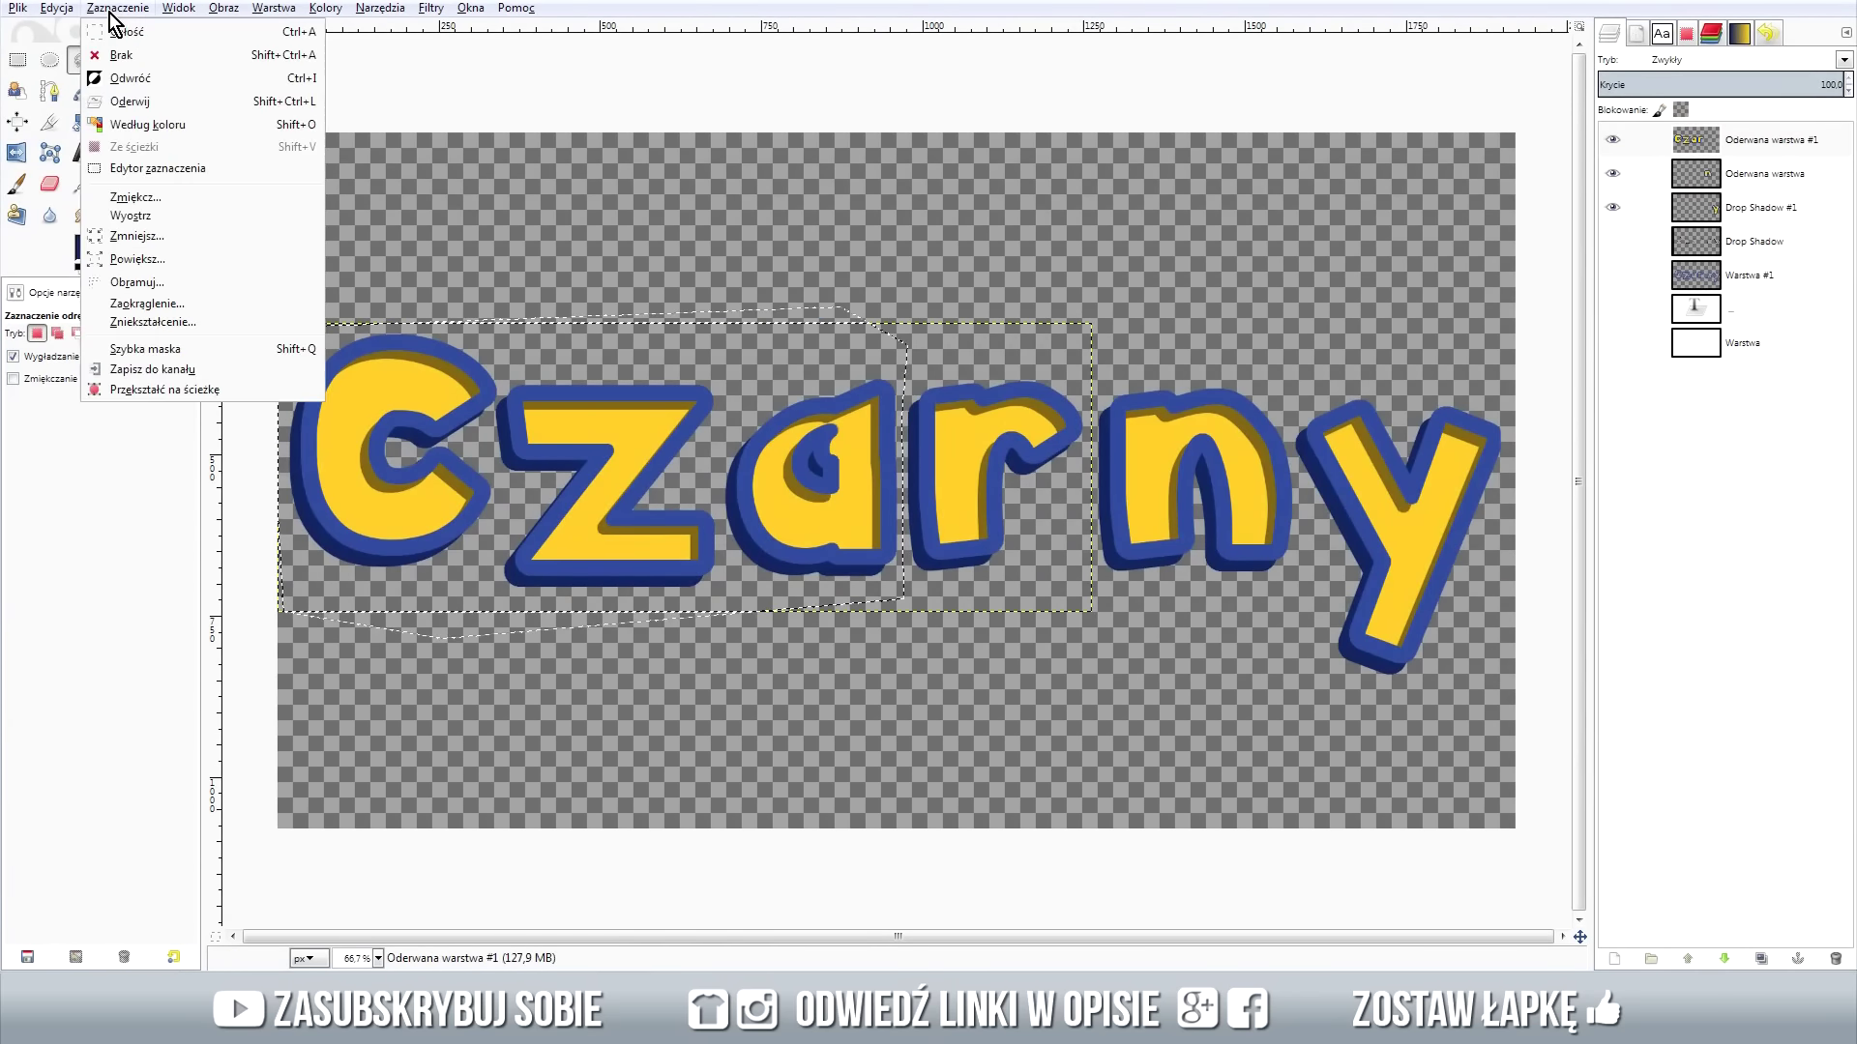
Float 'Cza' into a new layer, then outline the letters 'Cz'.
left_click(147, 98)
left_click(1614, 958)
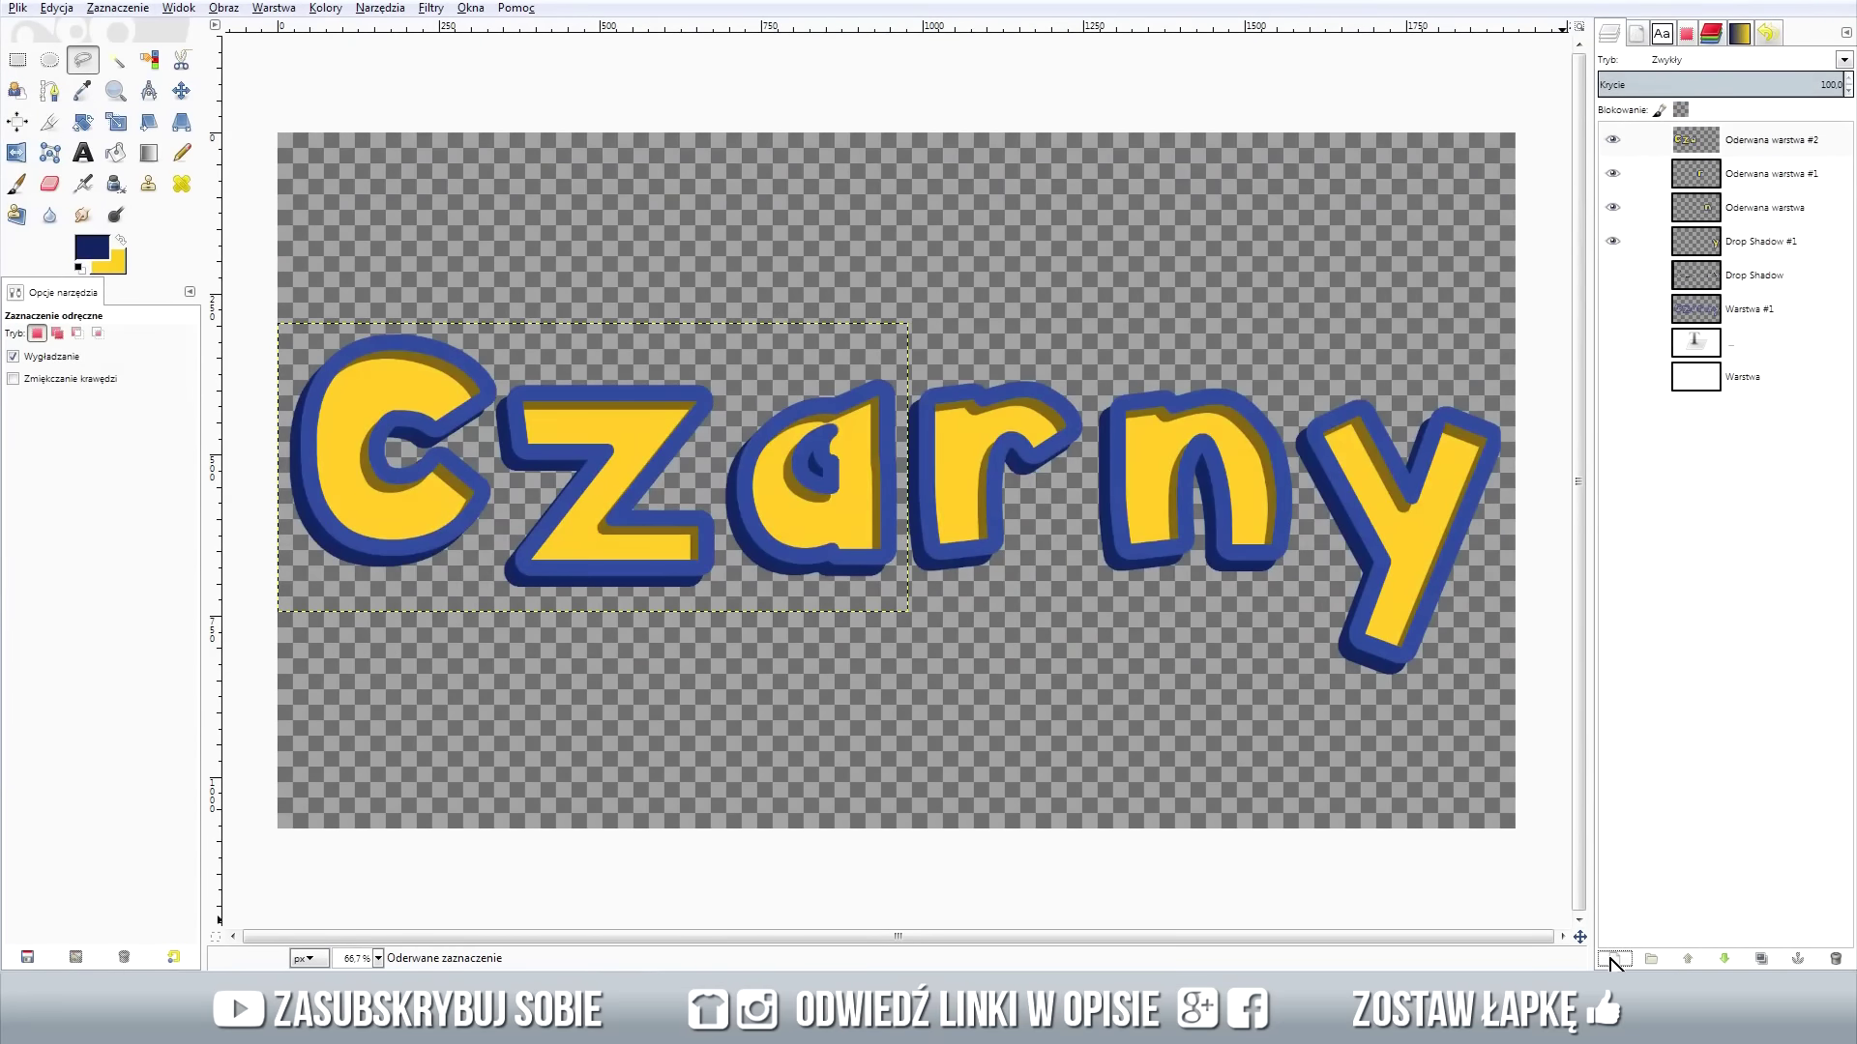
left_click(271, 315)
left_click(724, 307)
left_click(744, 395)
left_click(712, 436)
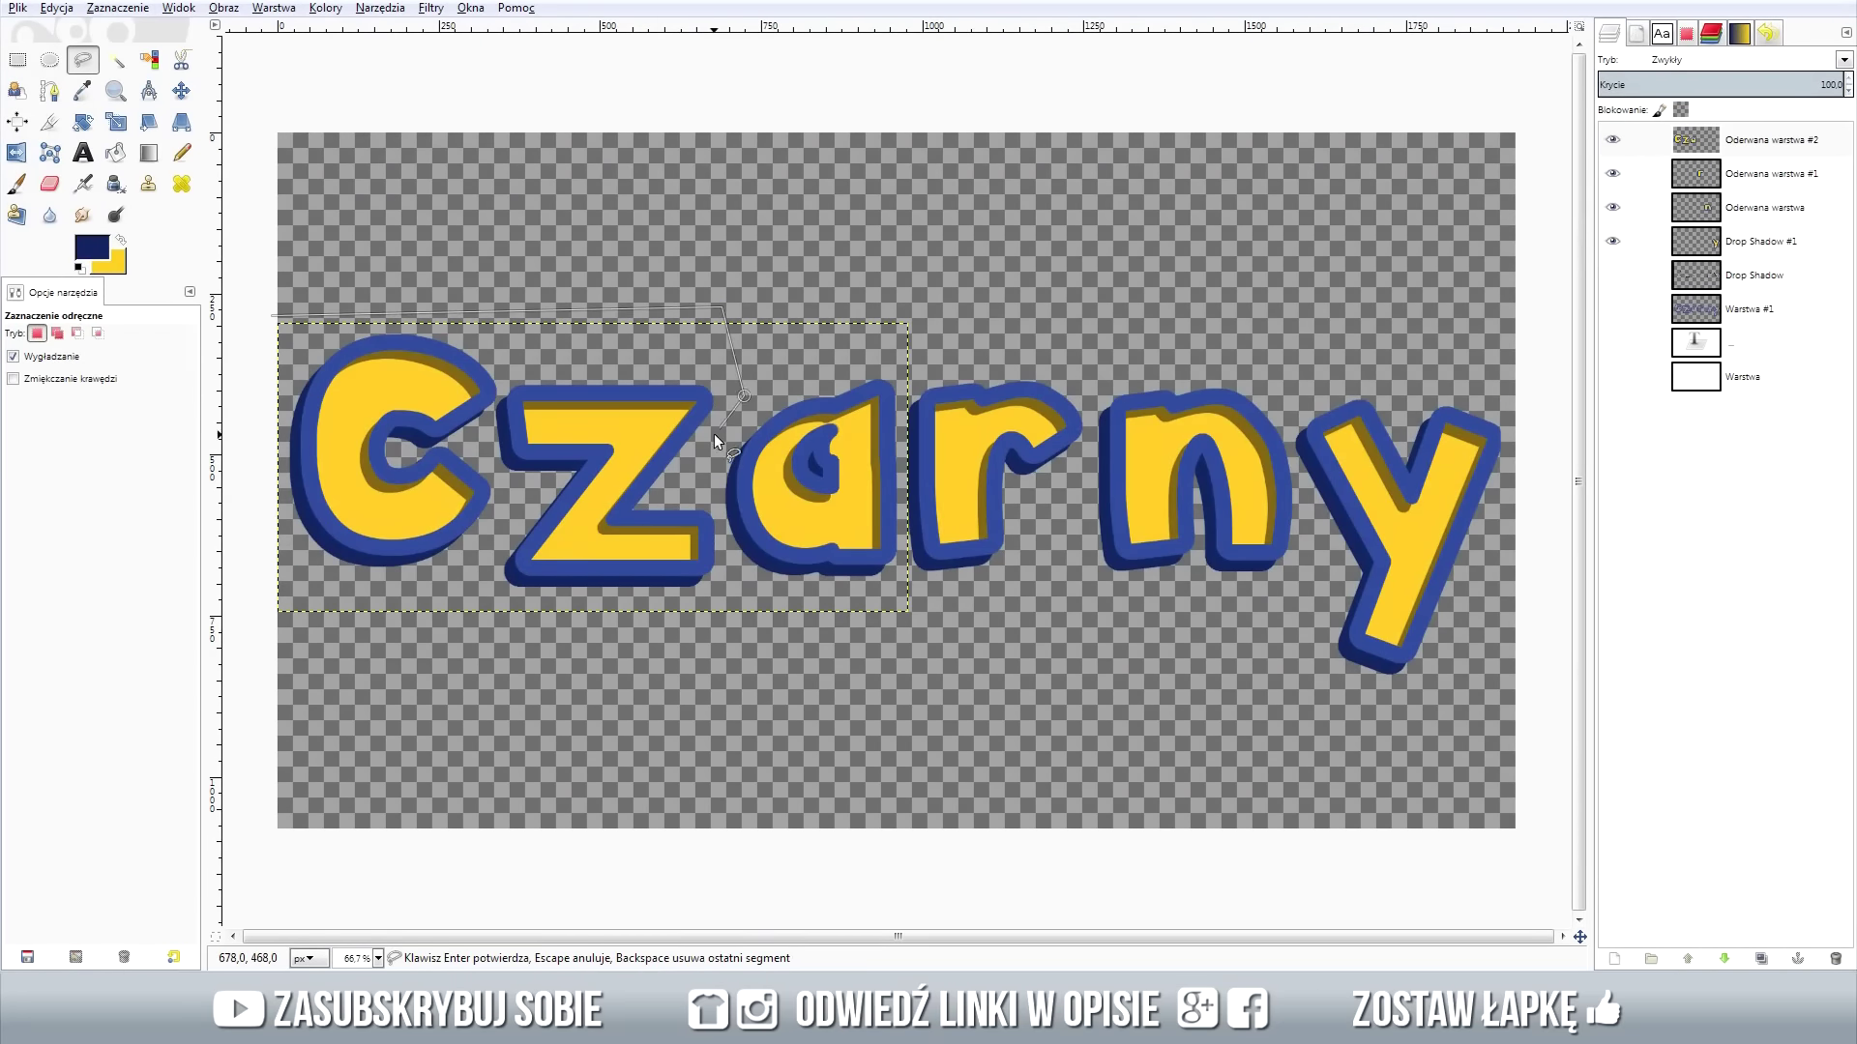
left_click(723, 638)
left_click(411, 645)
left_click(259, 592)
left_click(266, 414)
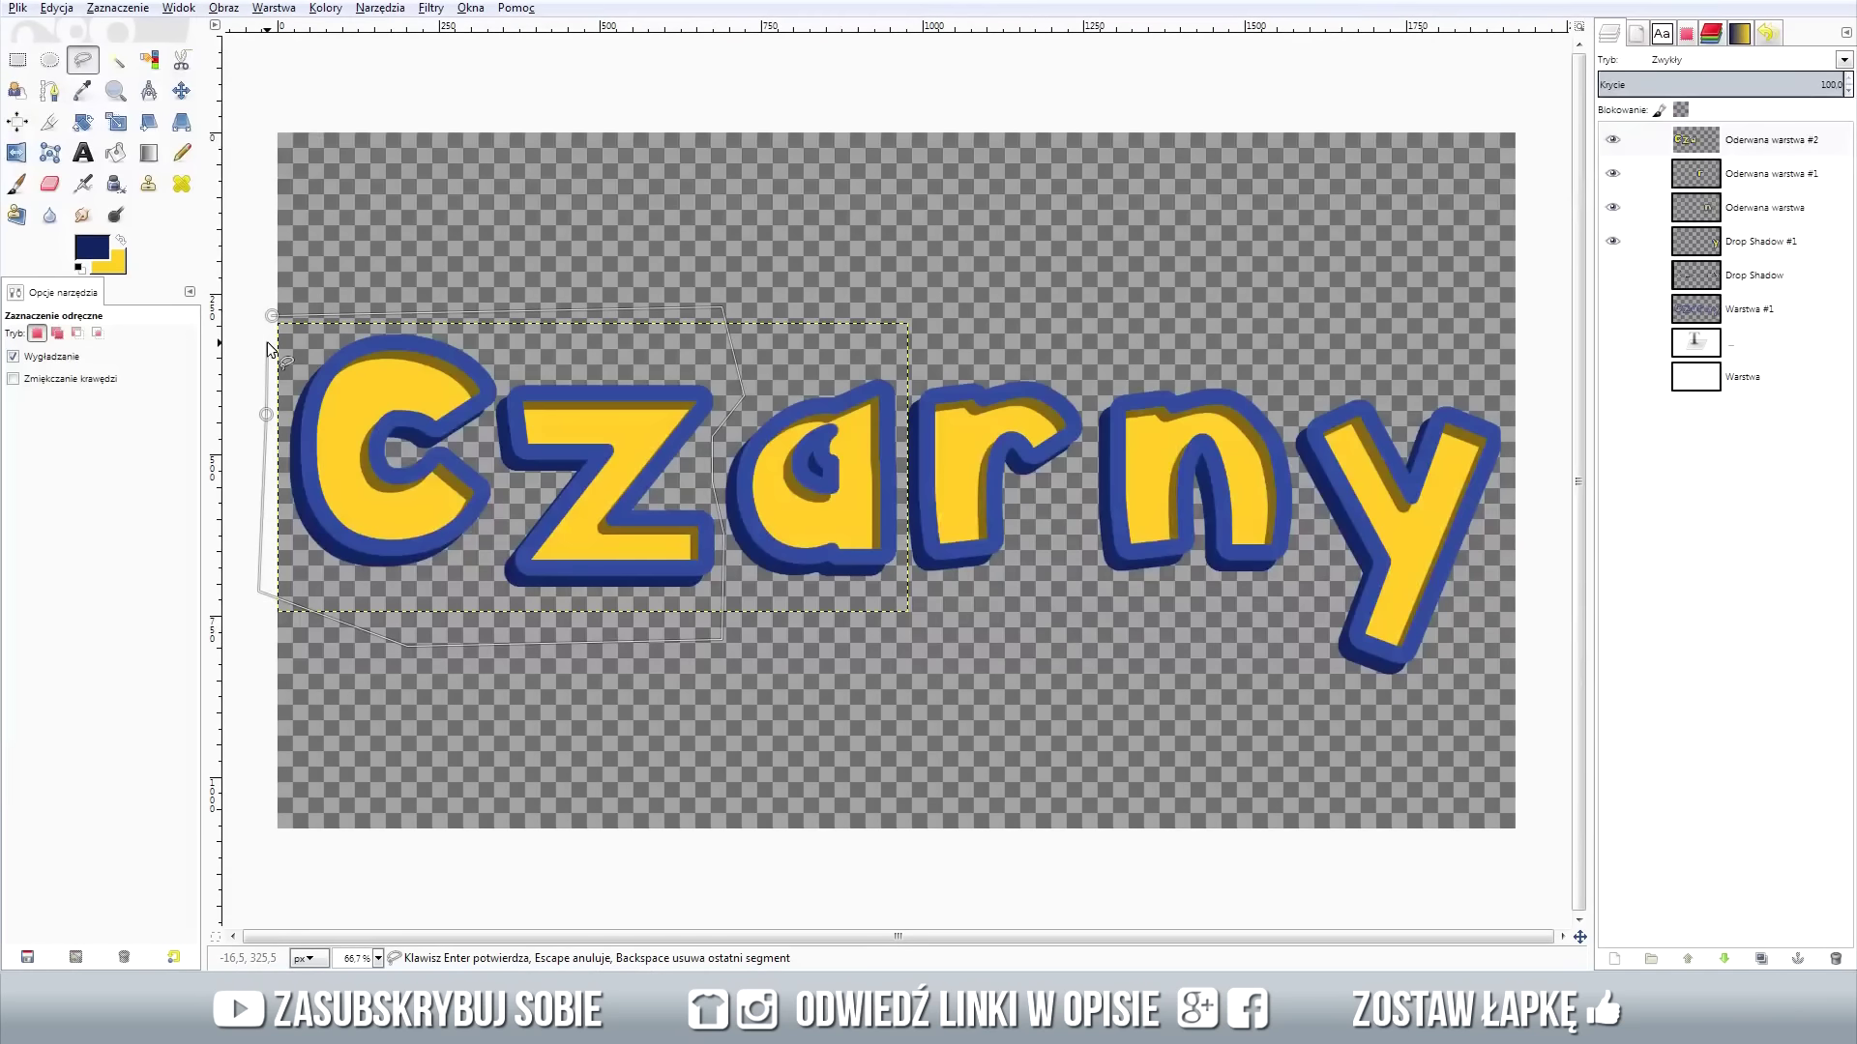
left_click(272, 317)
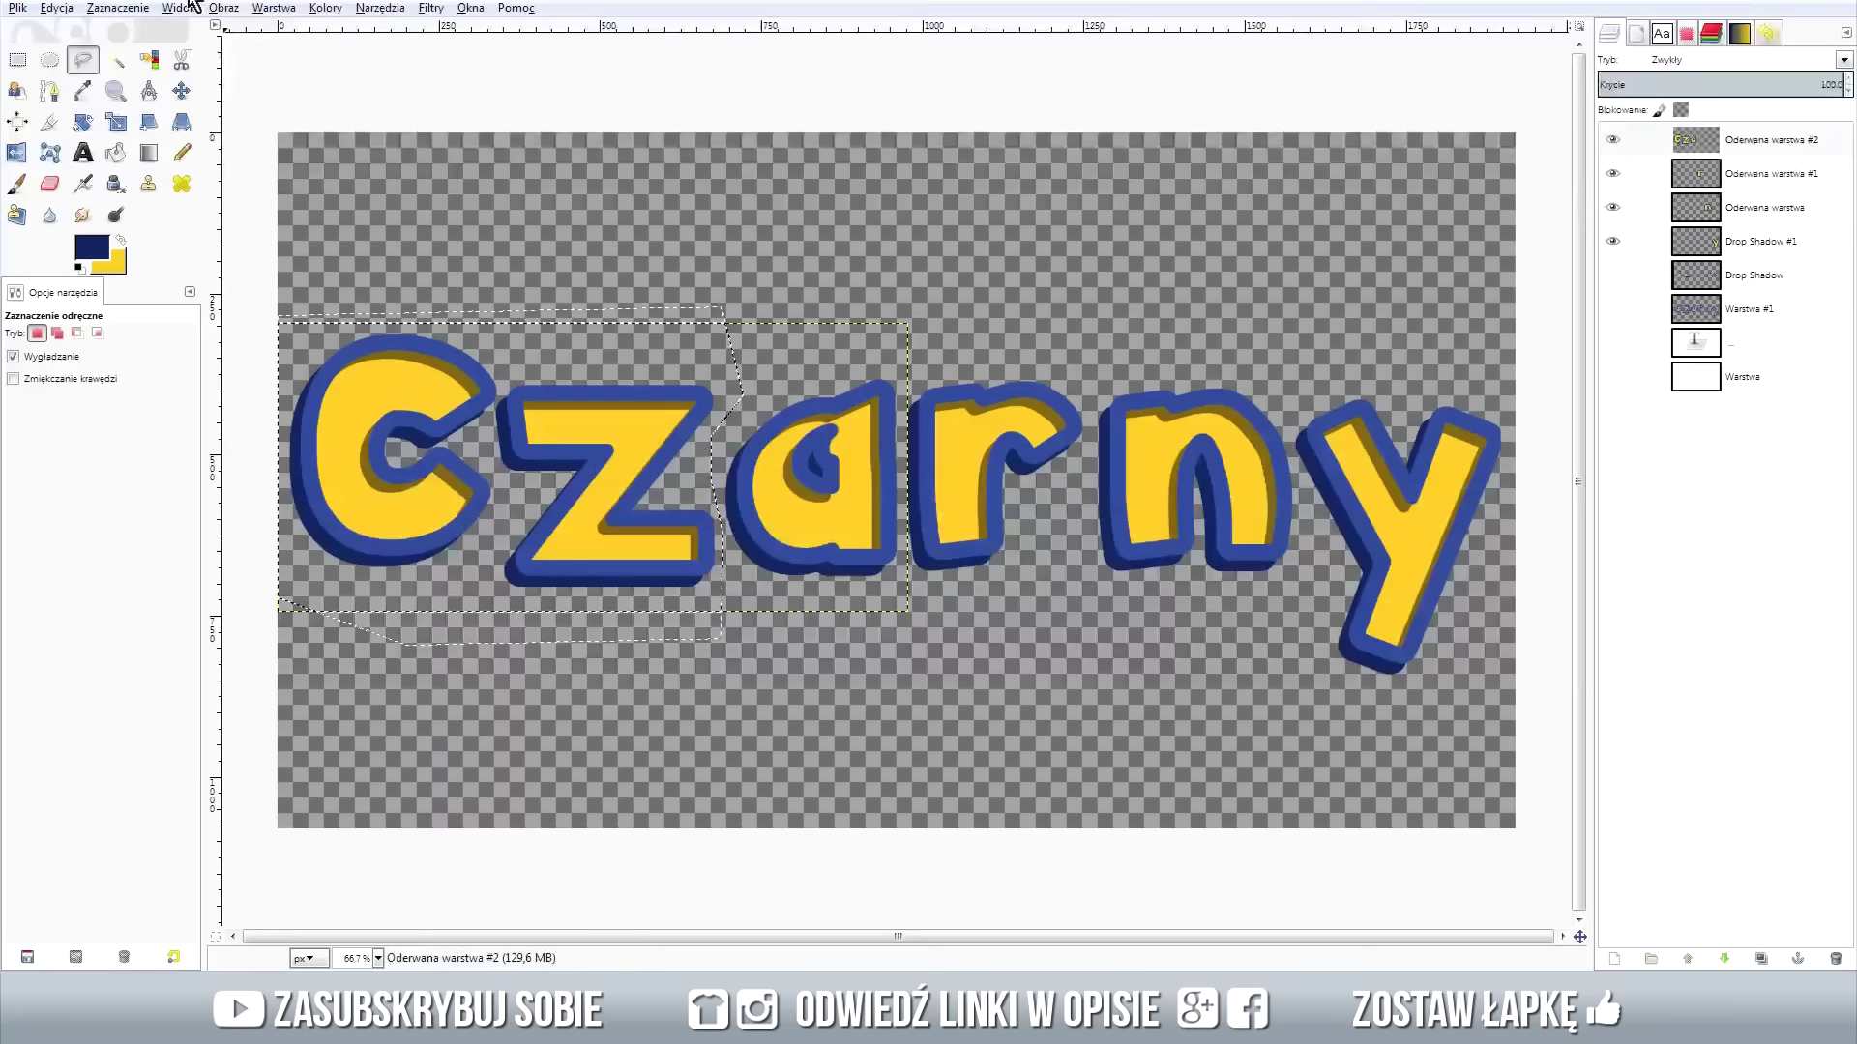
Float 'Cz' into a new layer, then outline the C on its own.
left_click(117, 8)
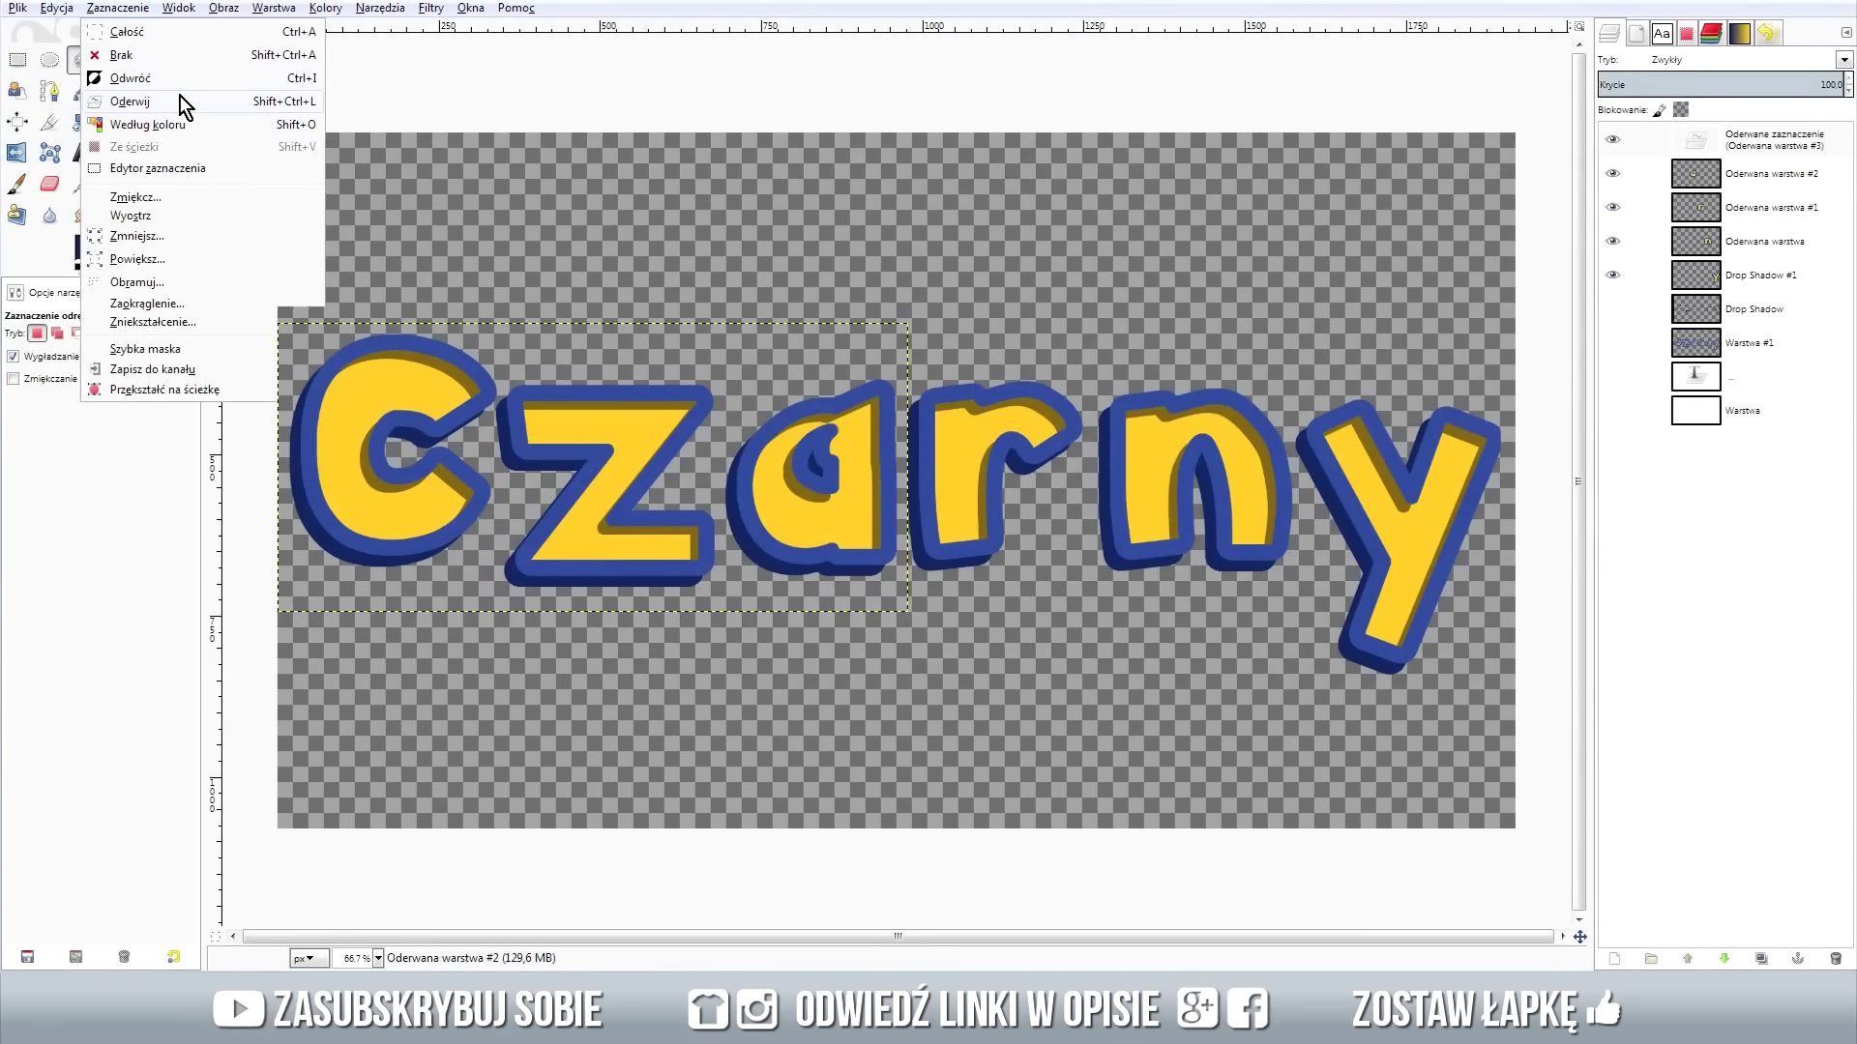
left_click(178, 100)
left_click(1610, 958)
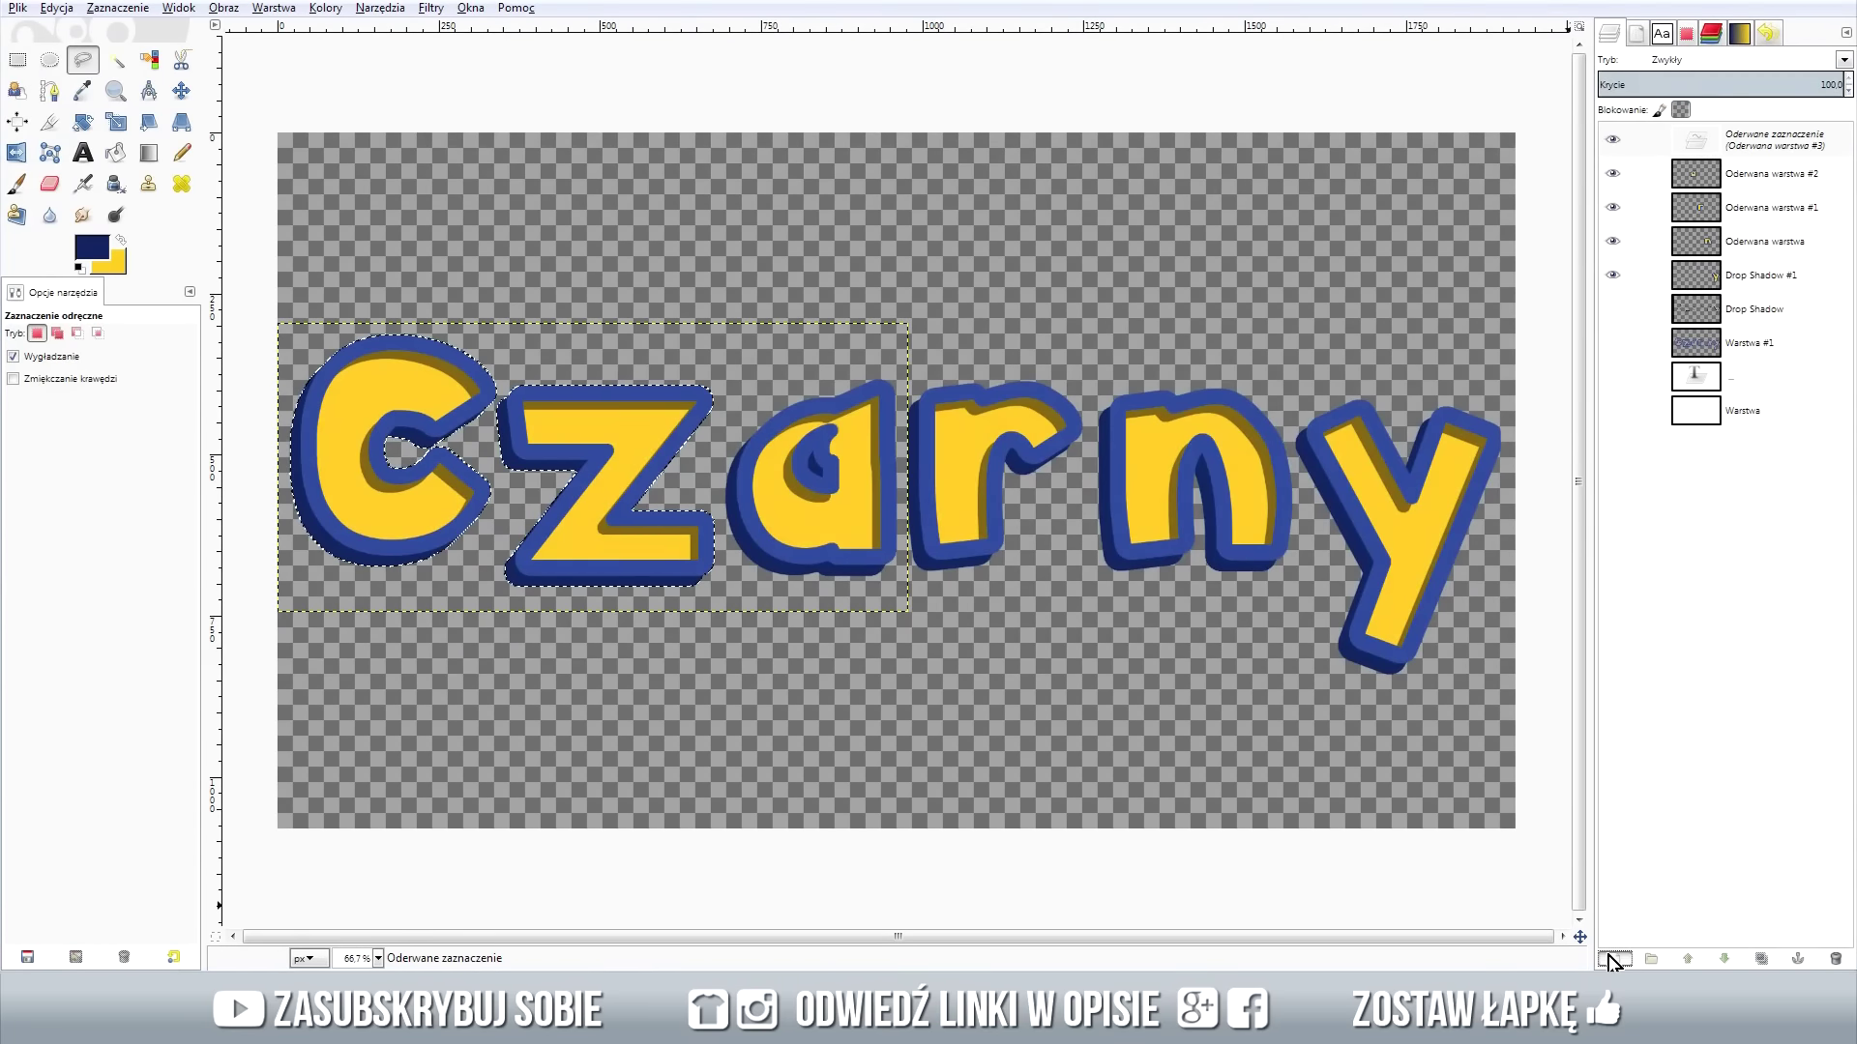
left_click(513, 355)
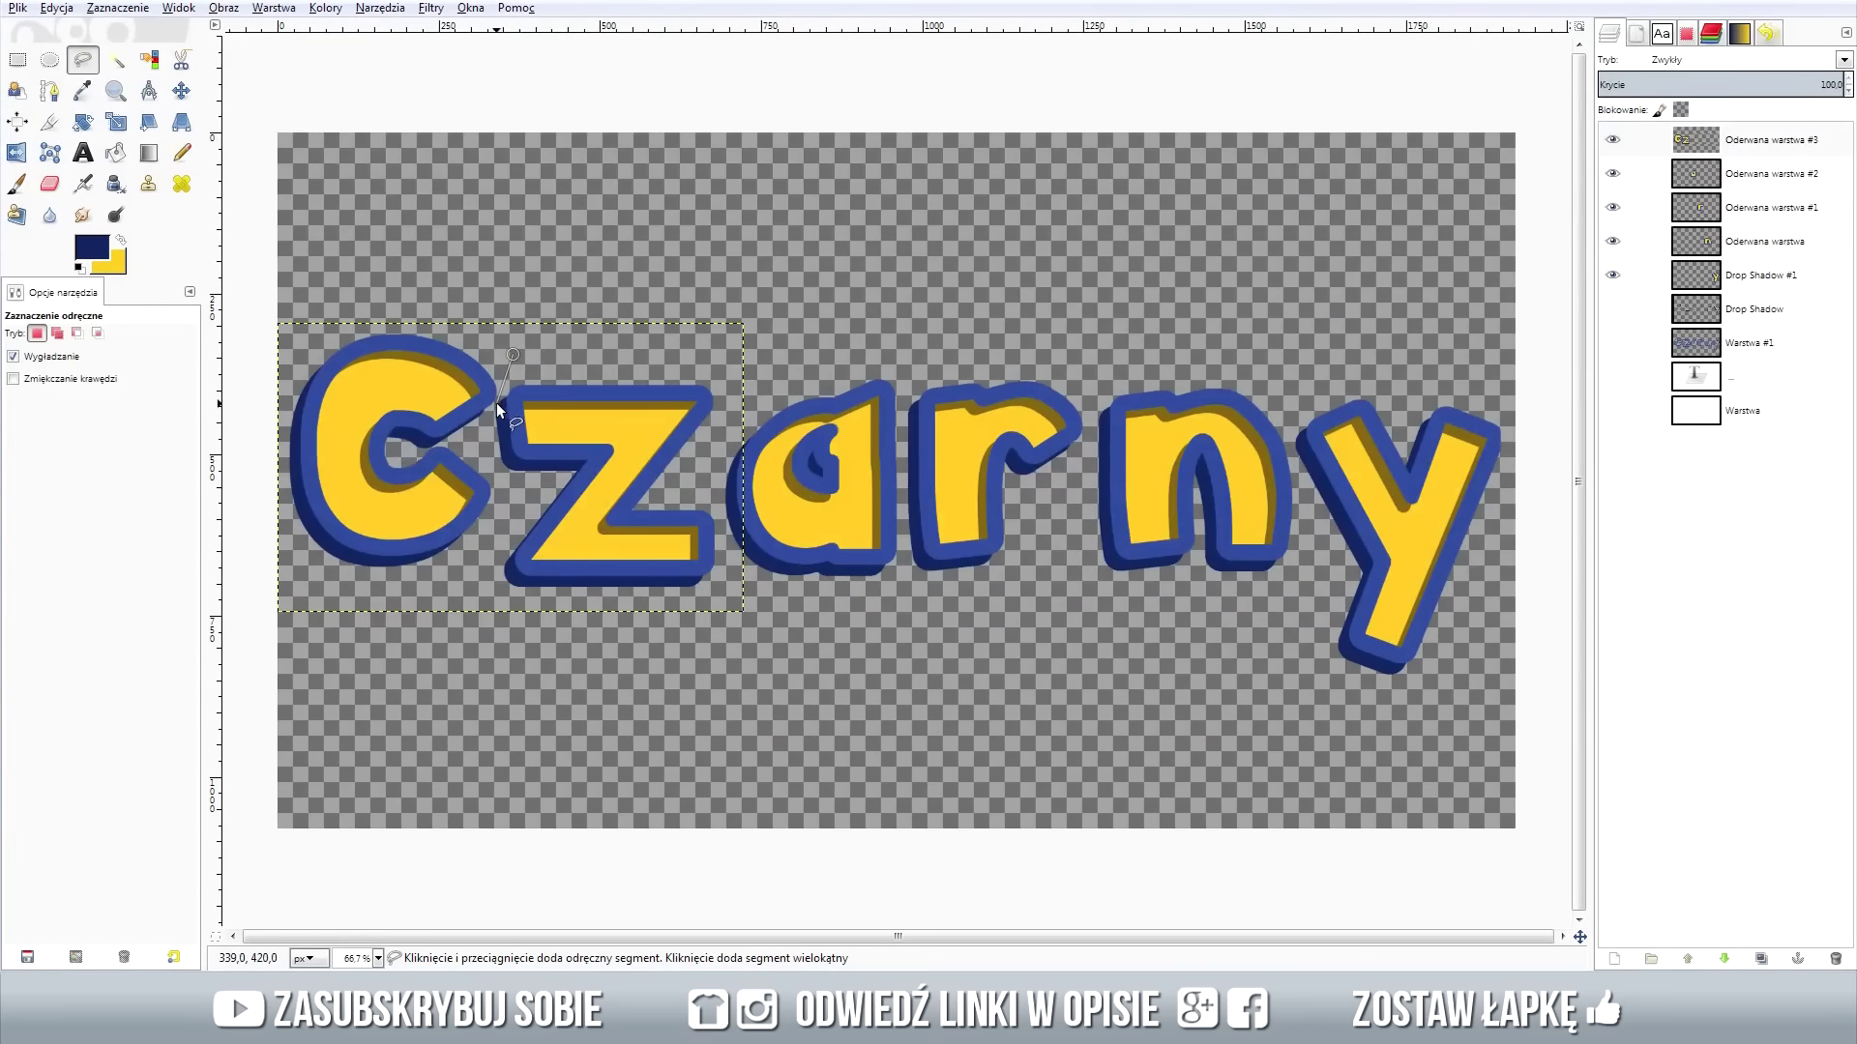
left_click(487, 451)
left_click(498, 528)
left_click(355, 601)
left_click(279, 329)
left_click(338, 270)
left_click(511, 305)
left_click(512, 356)
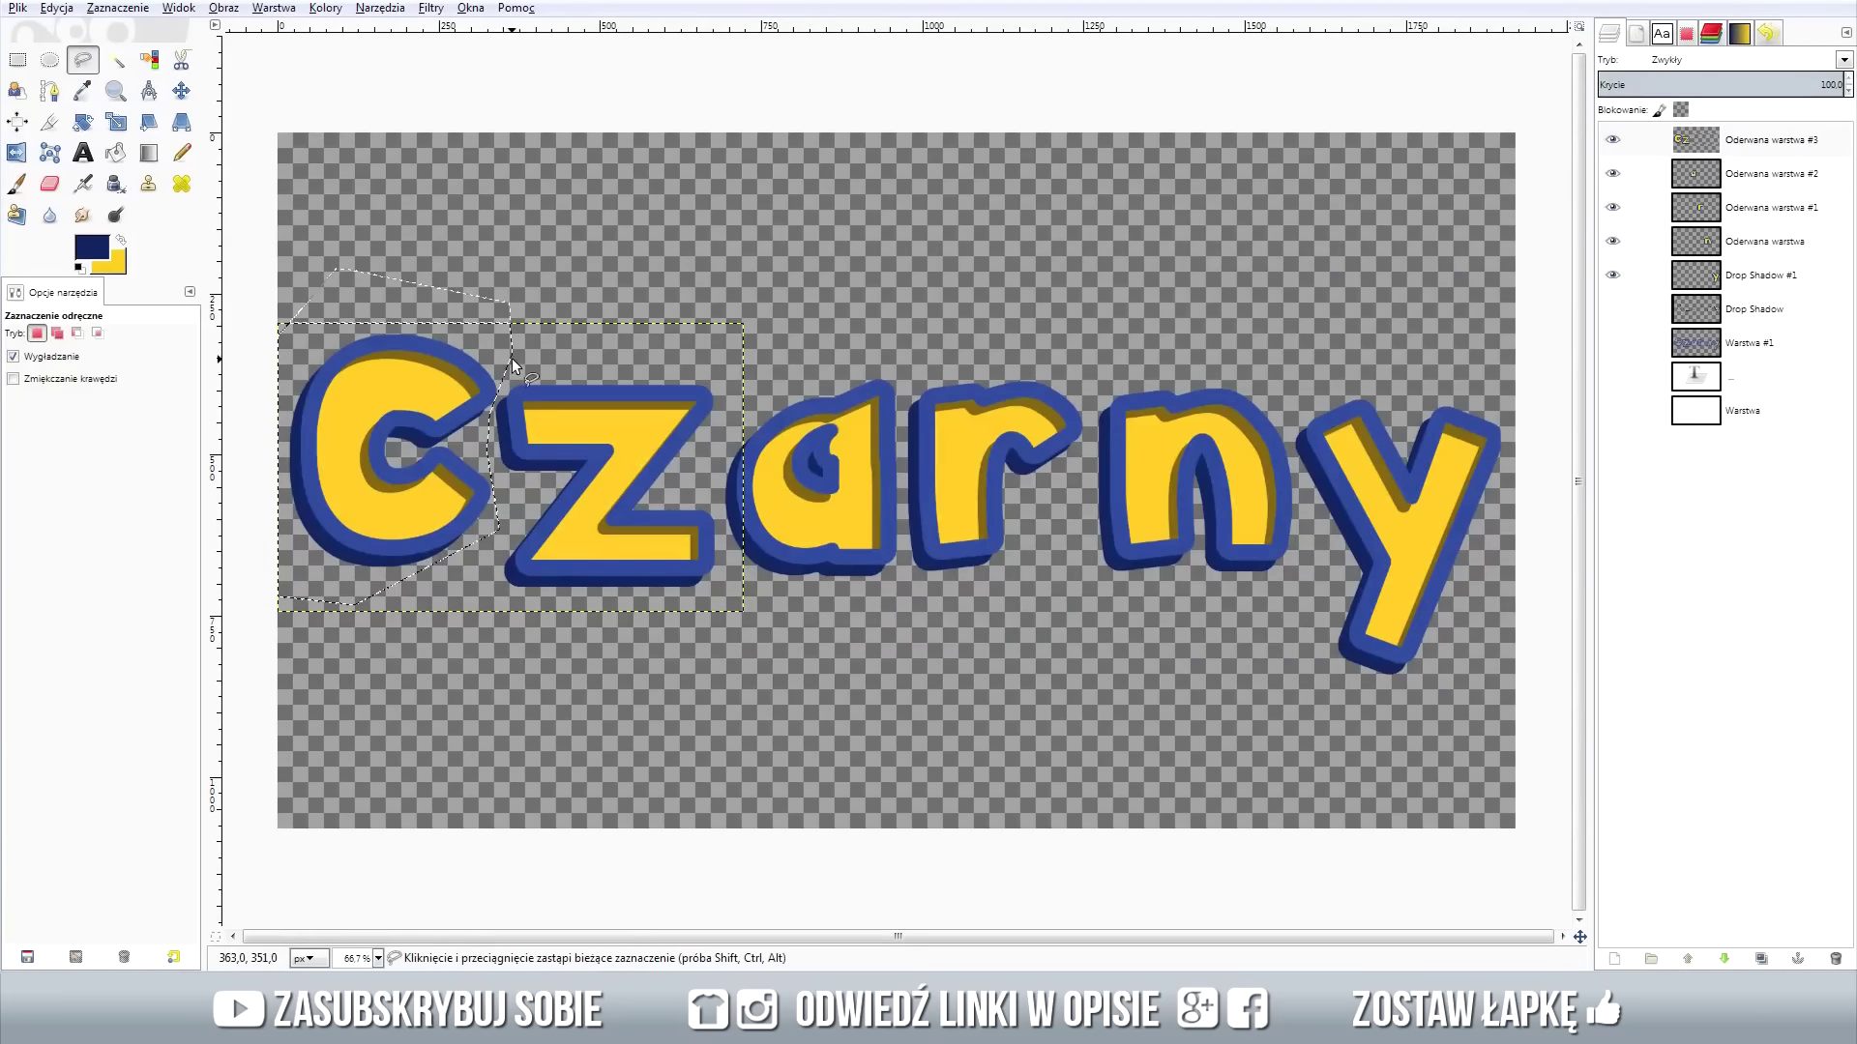
Float the C into its own new layer.
left_click(106, 8)
left_click(189, 101)
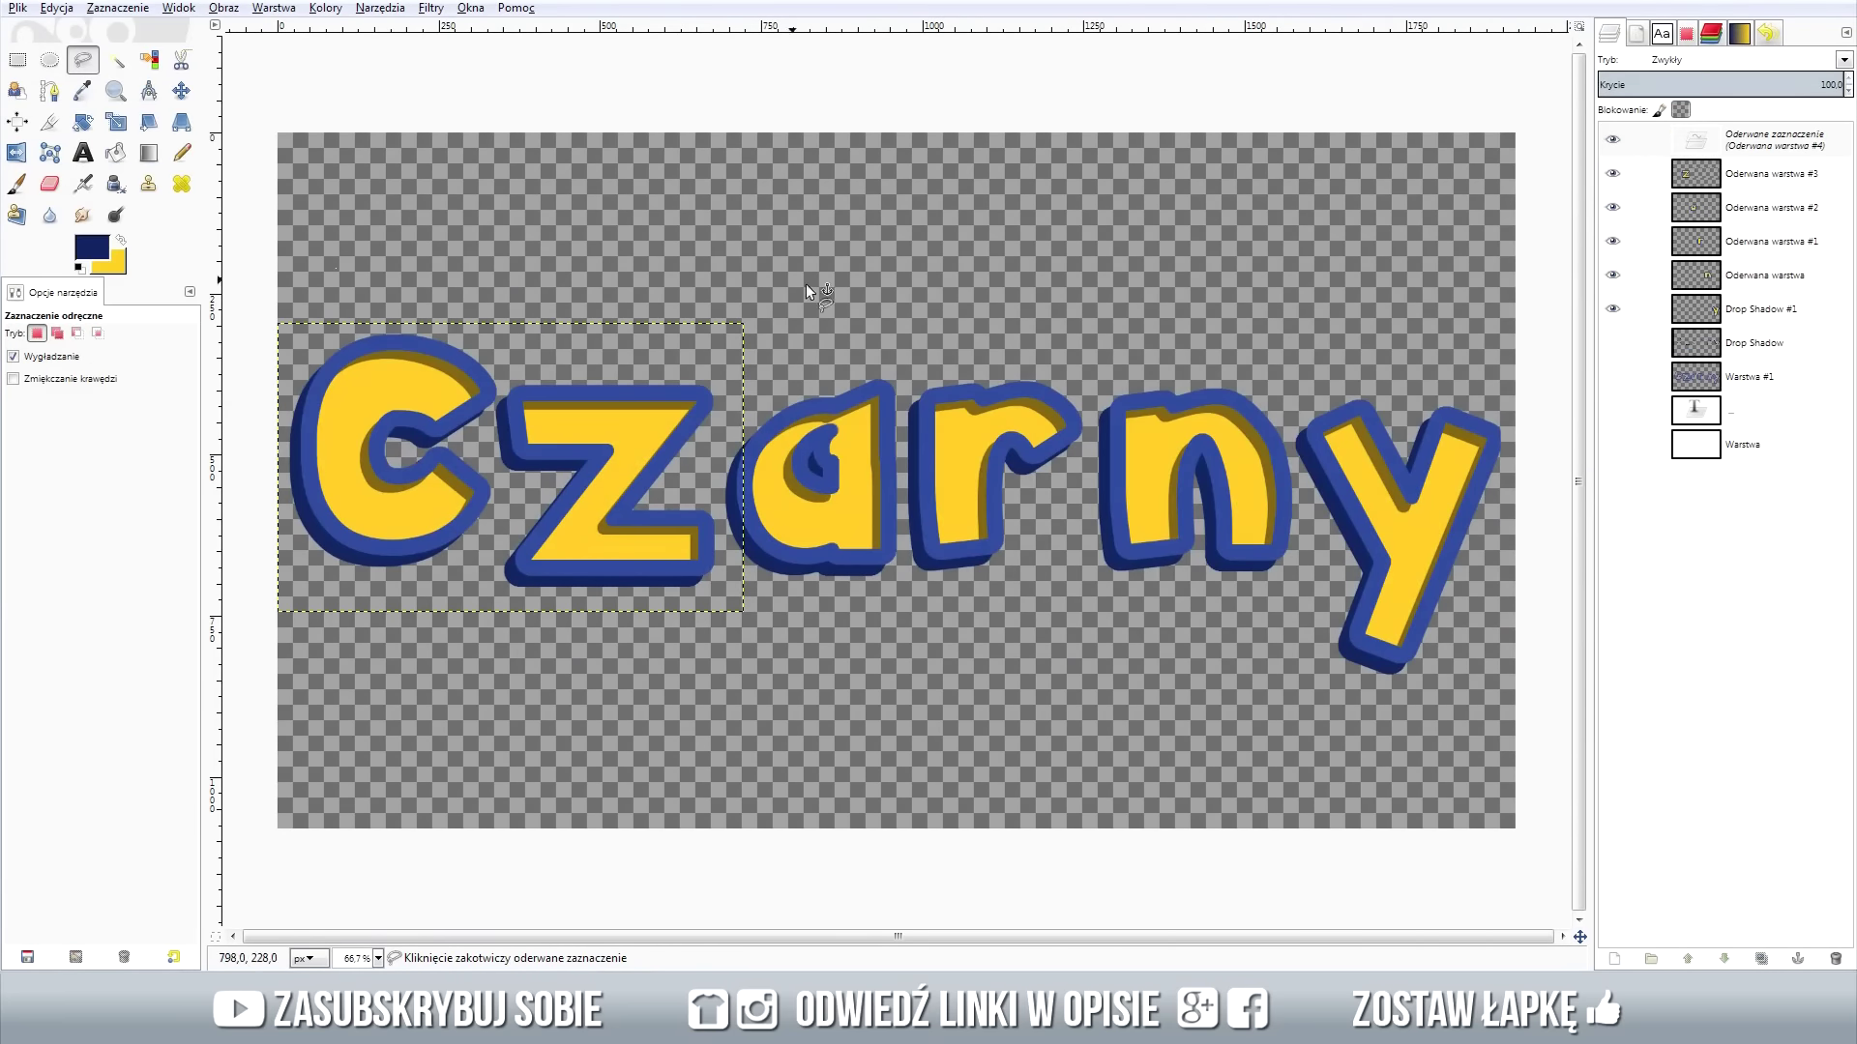
left_click(1613, 958)
key("m")
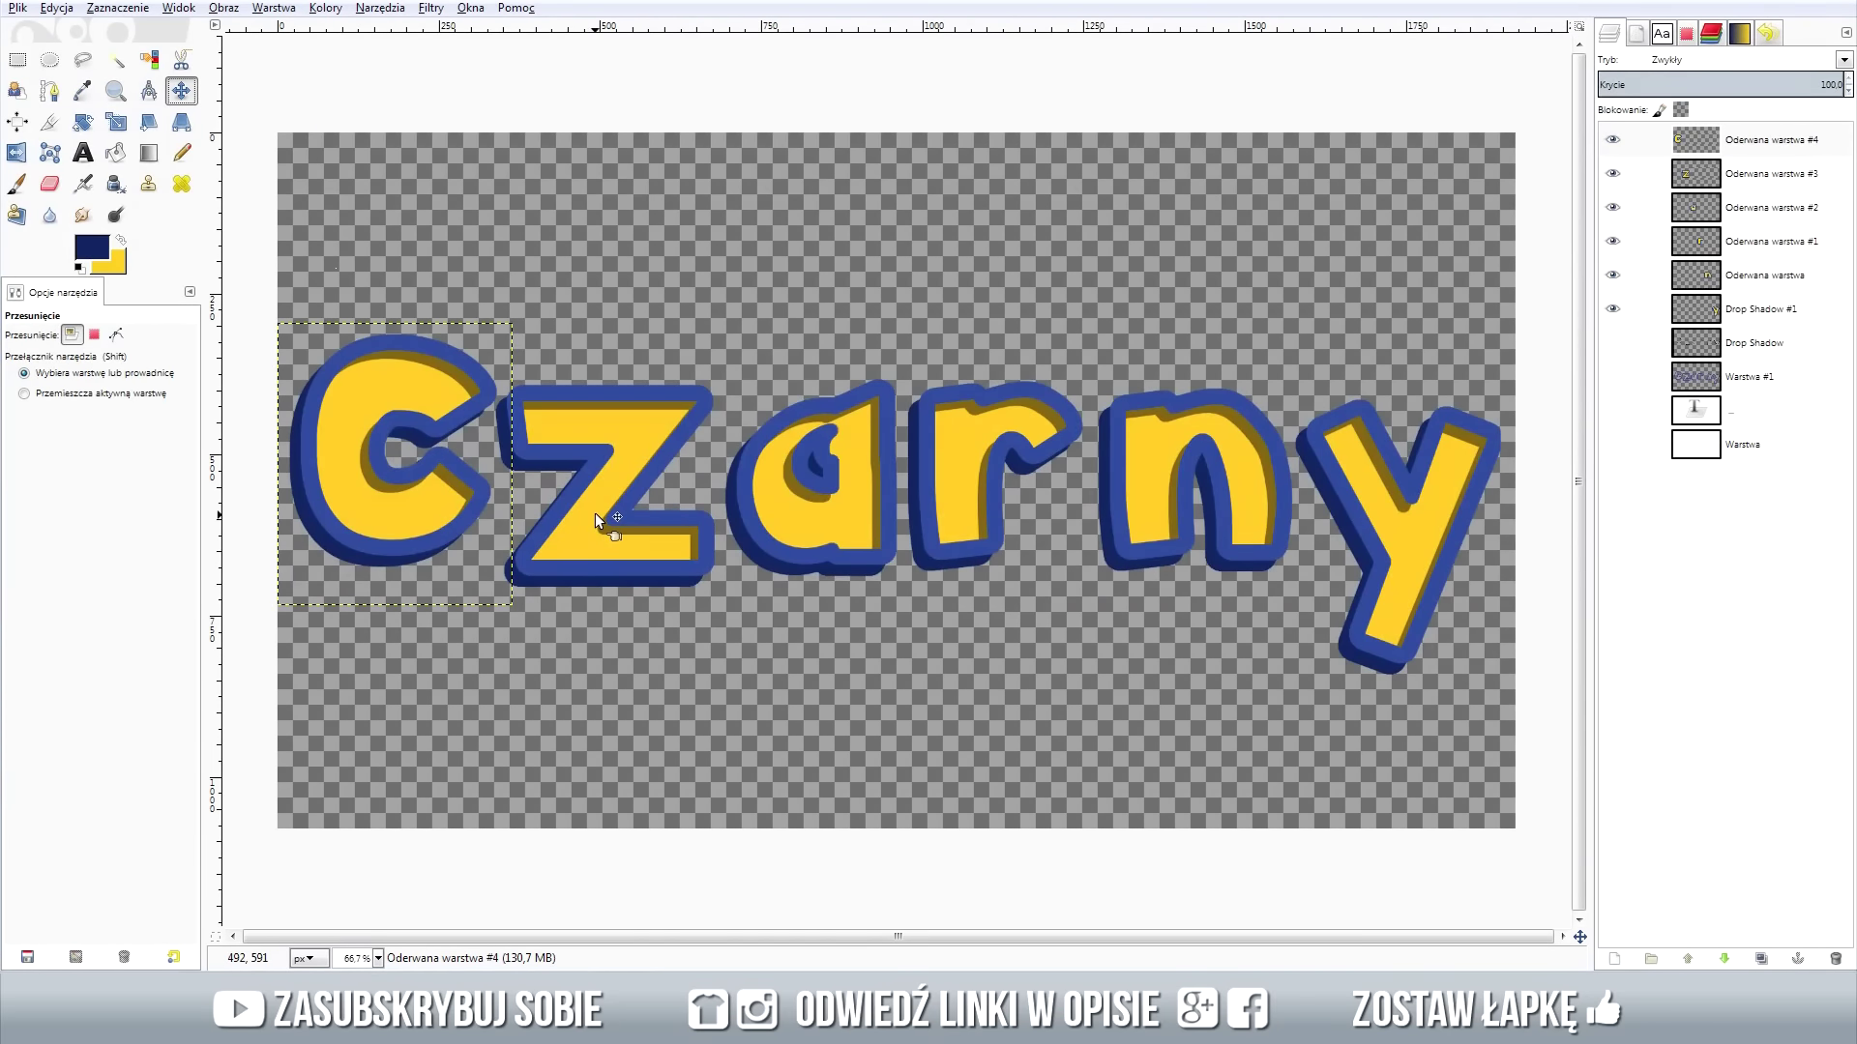
Raise the z, r and y letters higher on the canvas.
left_click_drag(601, 536, 603, 489)
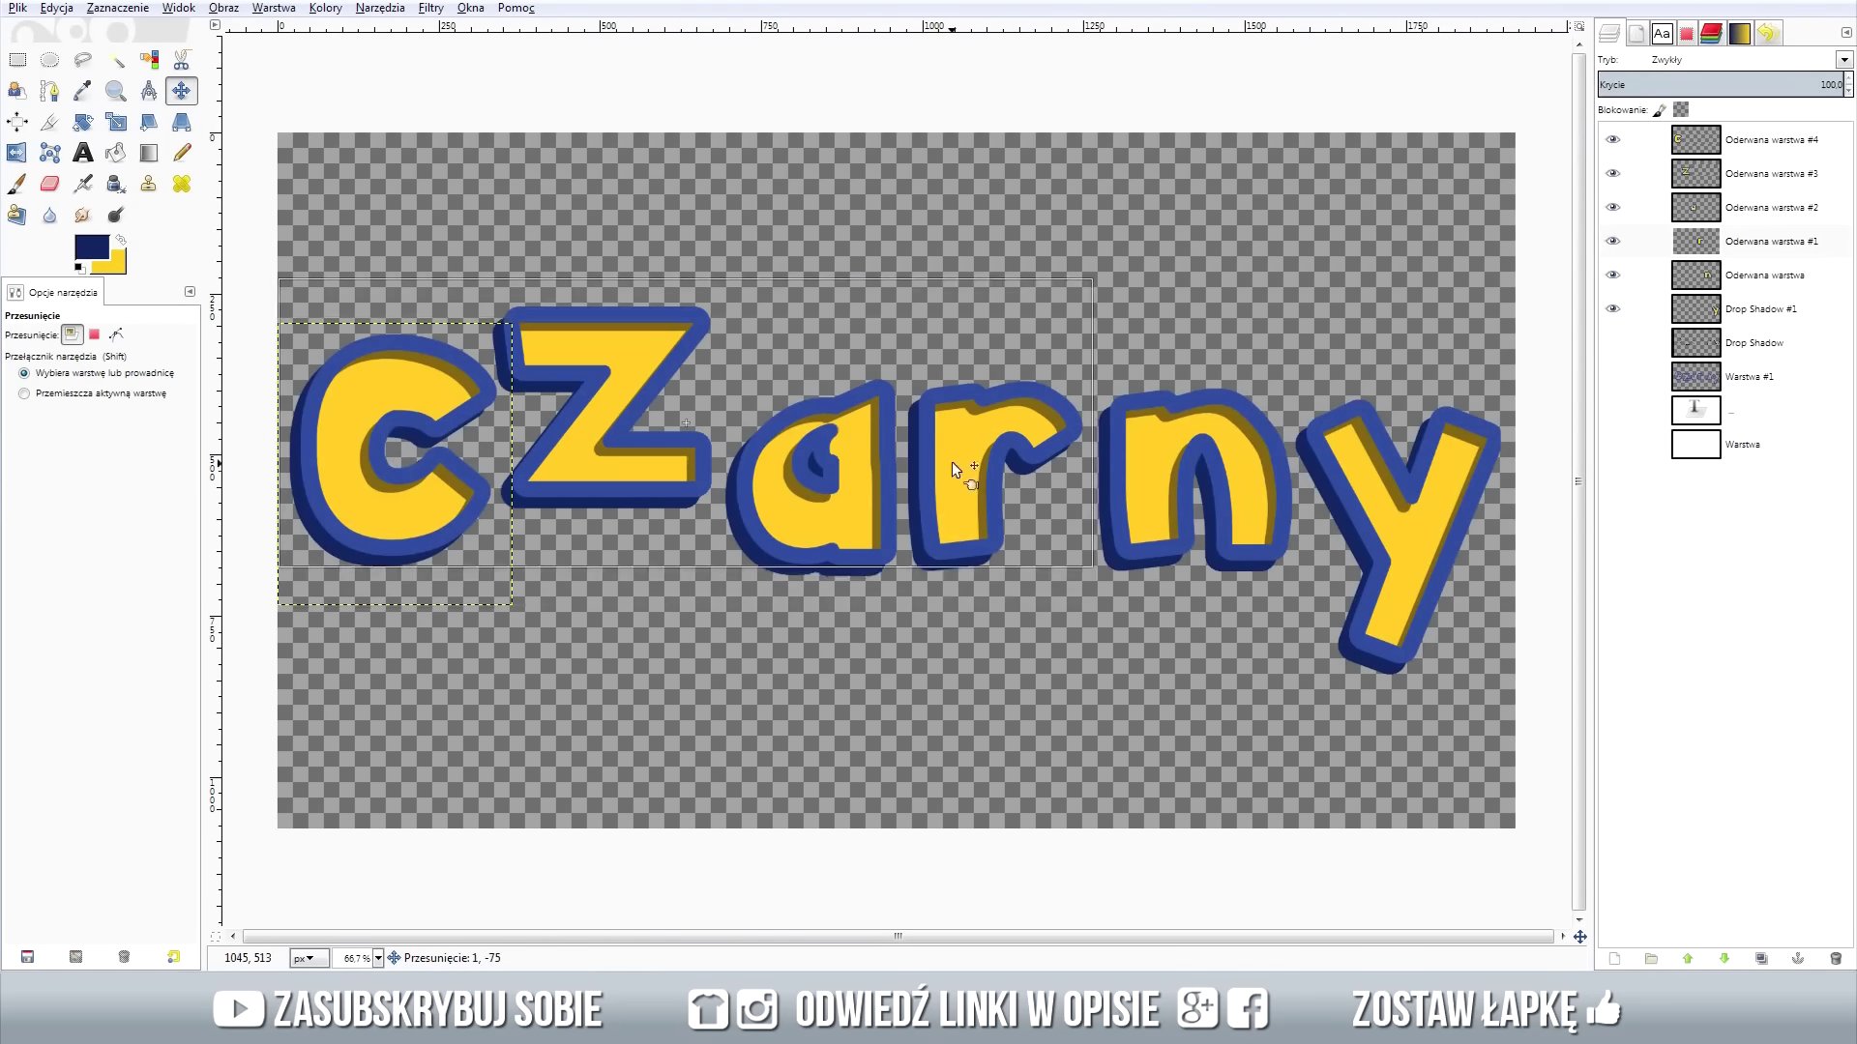
left_click_drag(952, 469, 952, 406)
left_click_drag(1391, 542, 1379, 445)
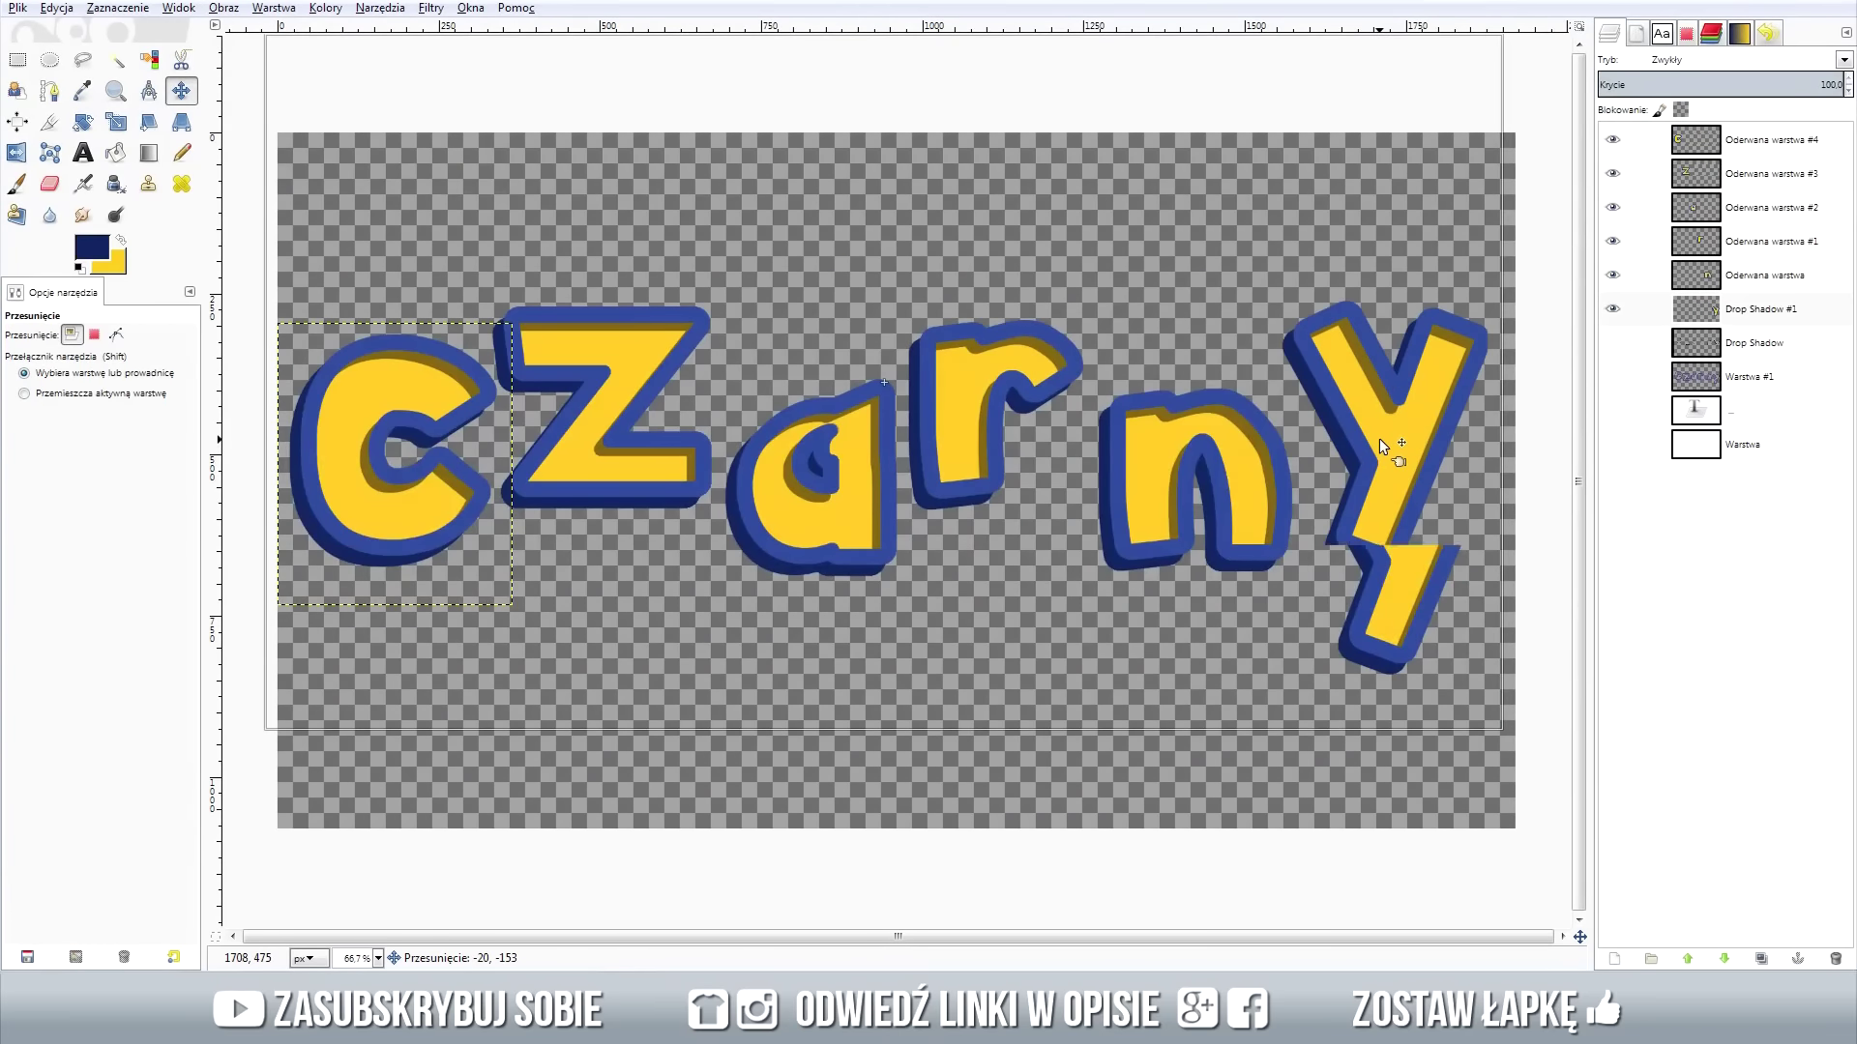
Restack the z, r and y layers at the top and make all letter layers visible.
left_click_drag(1614, 307, 1612, 139)
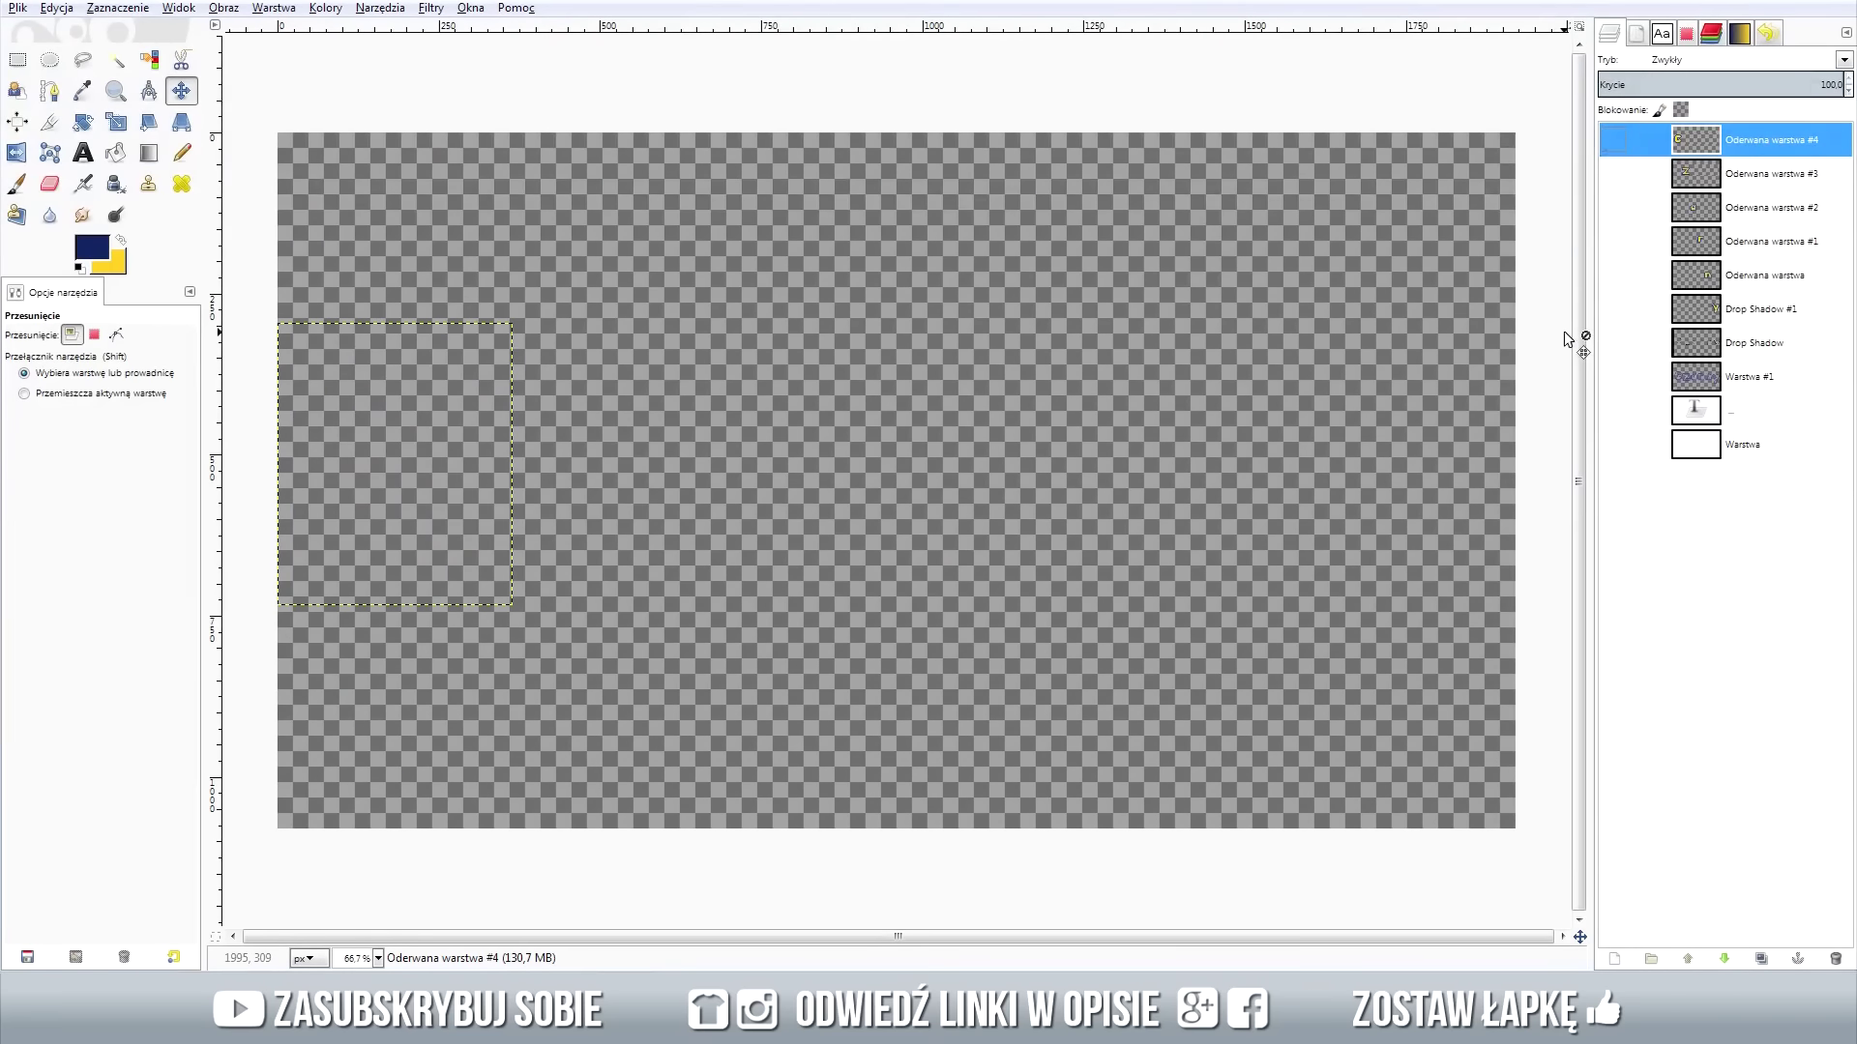
left_click(1611, 174)
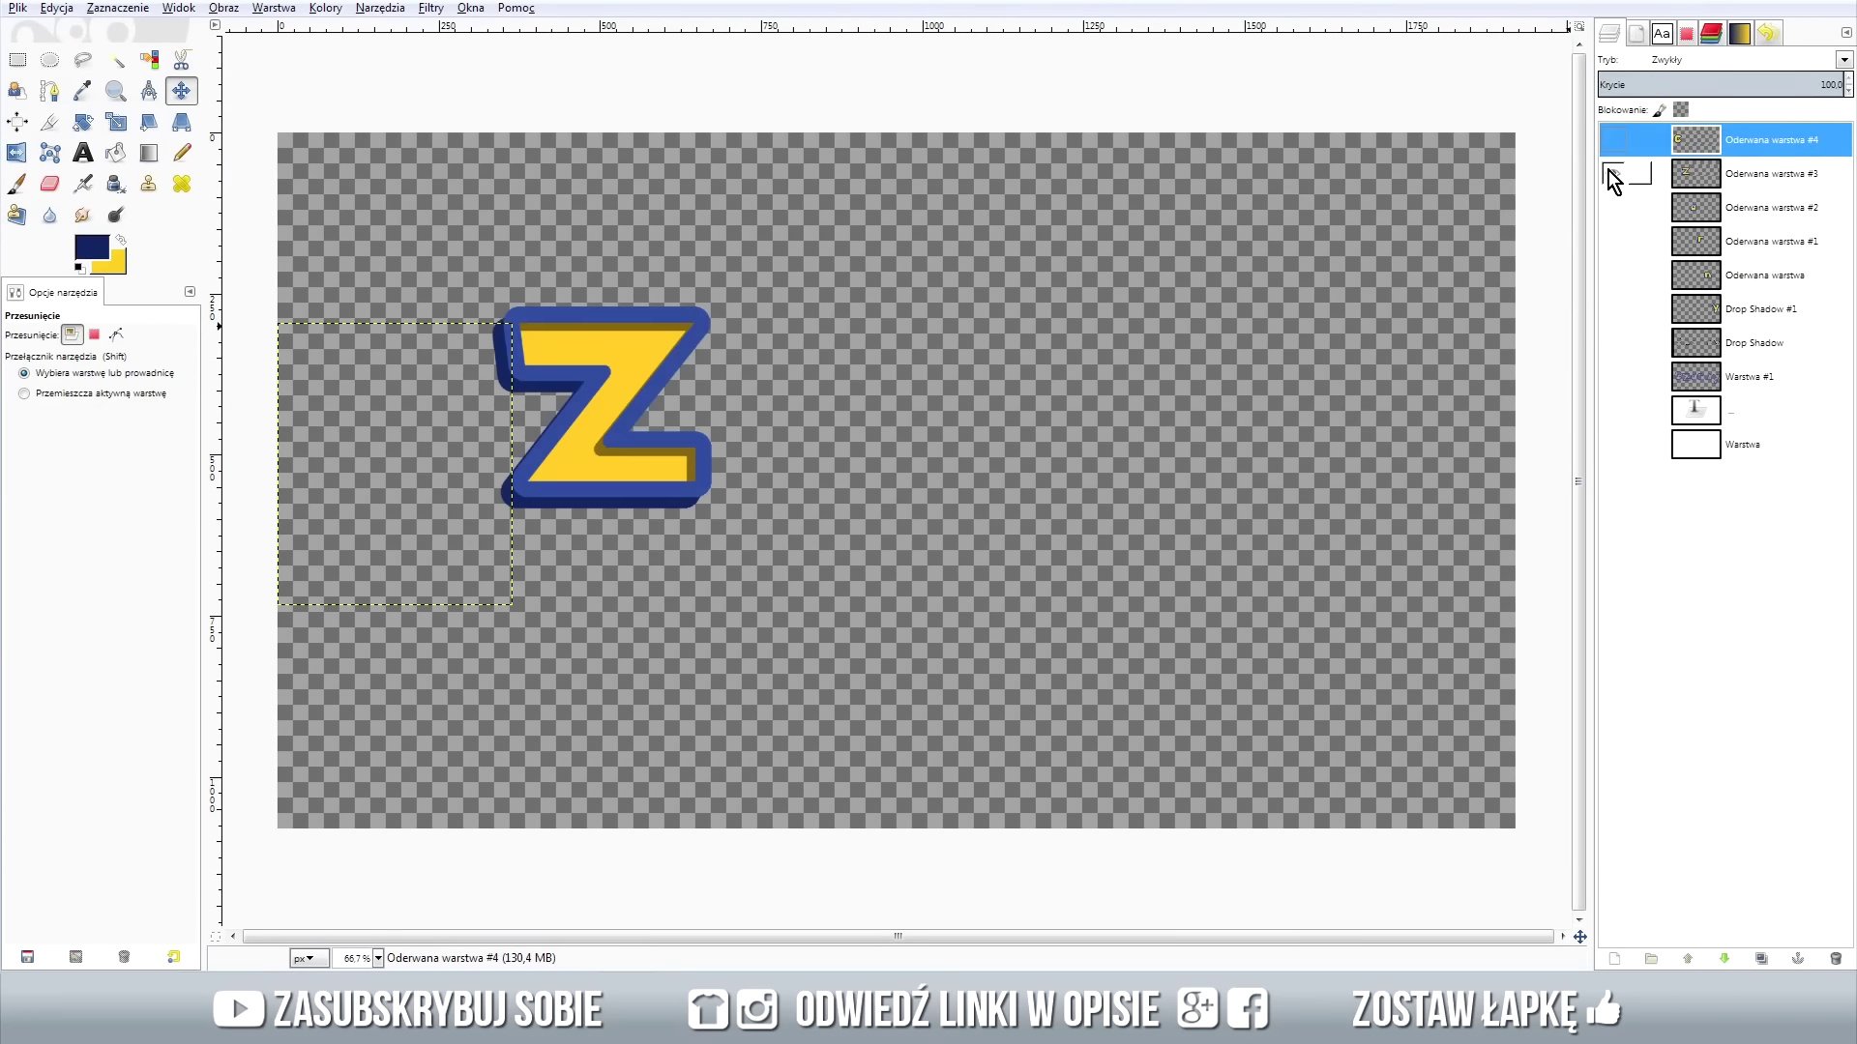
left_click(1611, 240)
left_click(1612, 309)
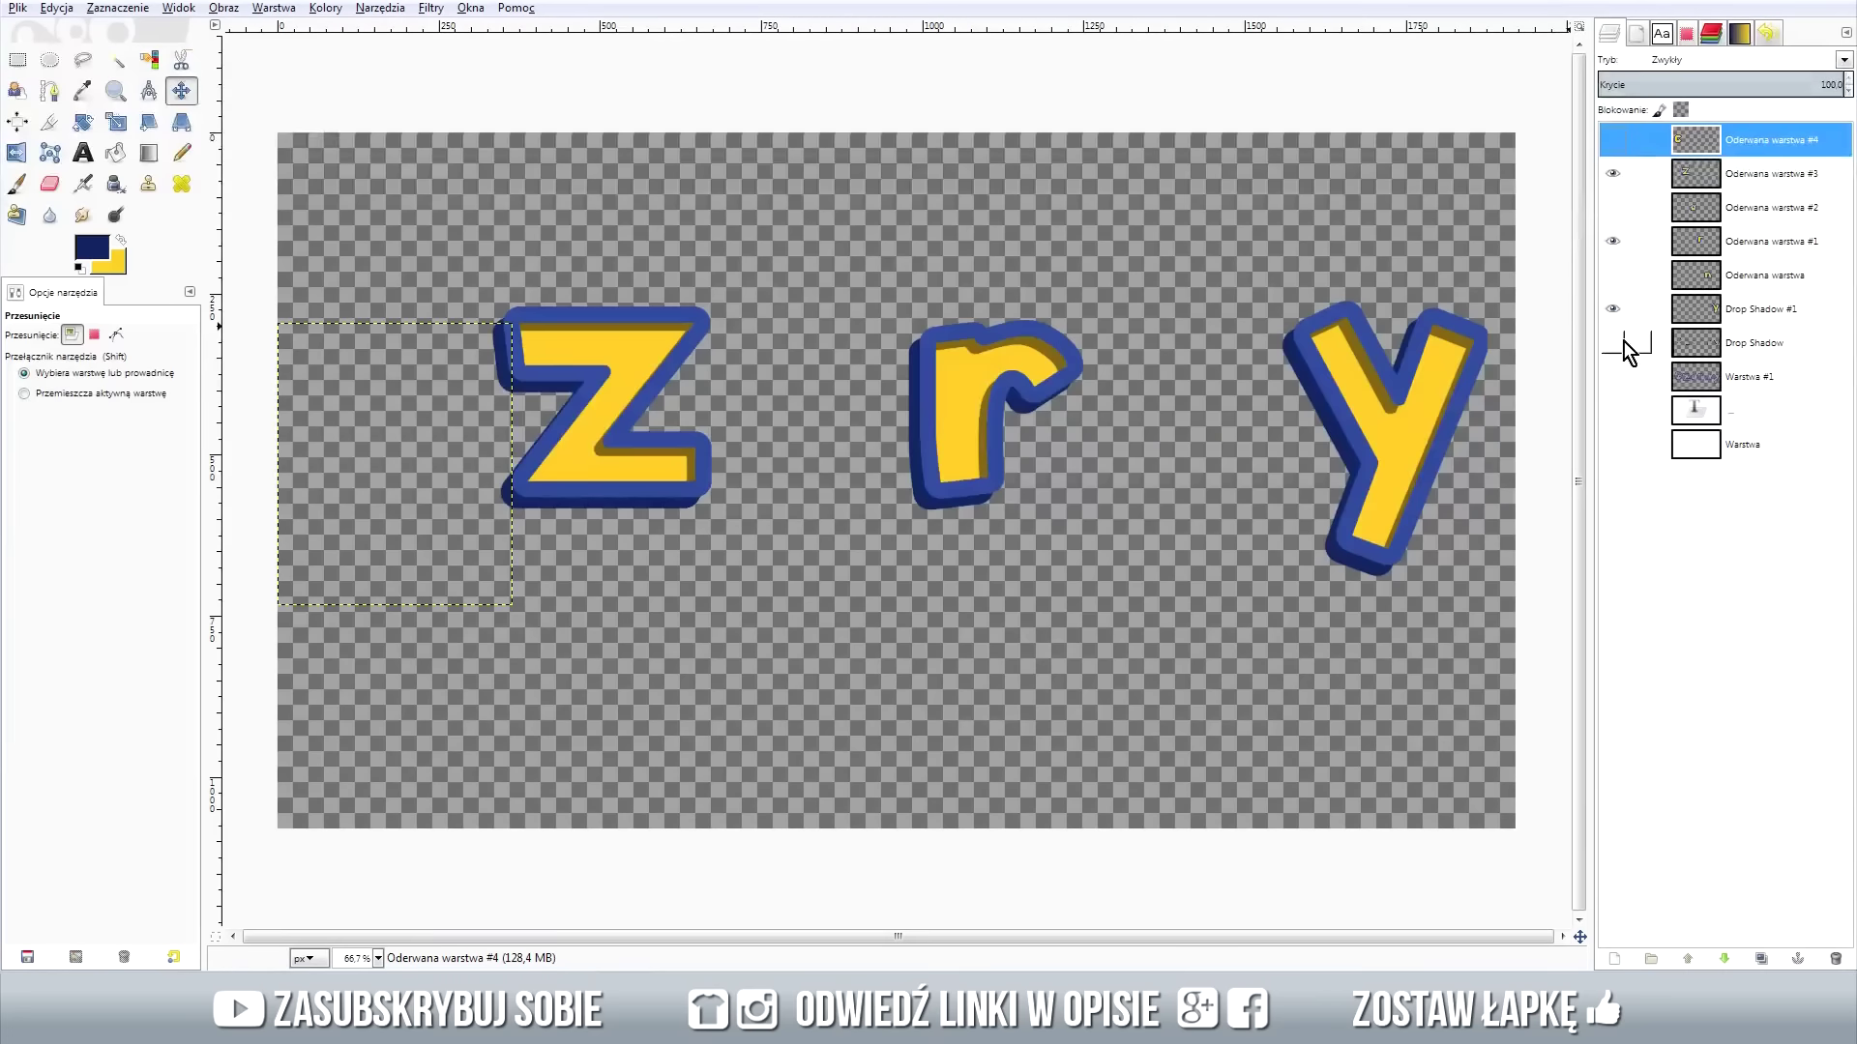
left_click_drag(1698, 183, 1705, 136)
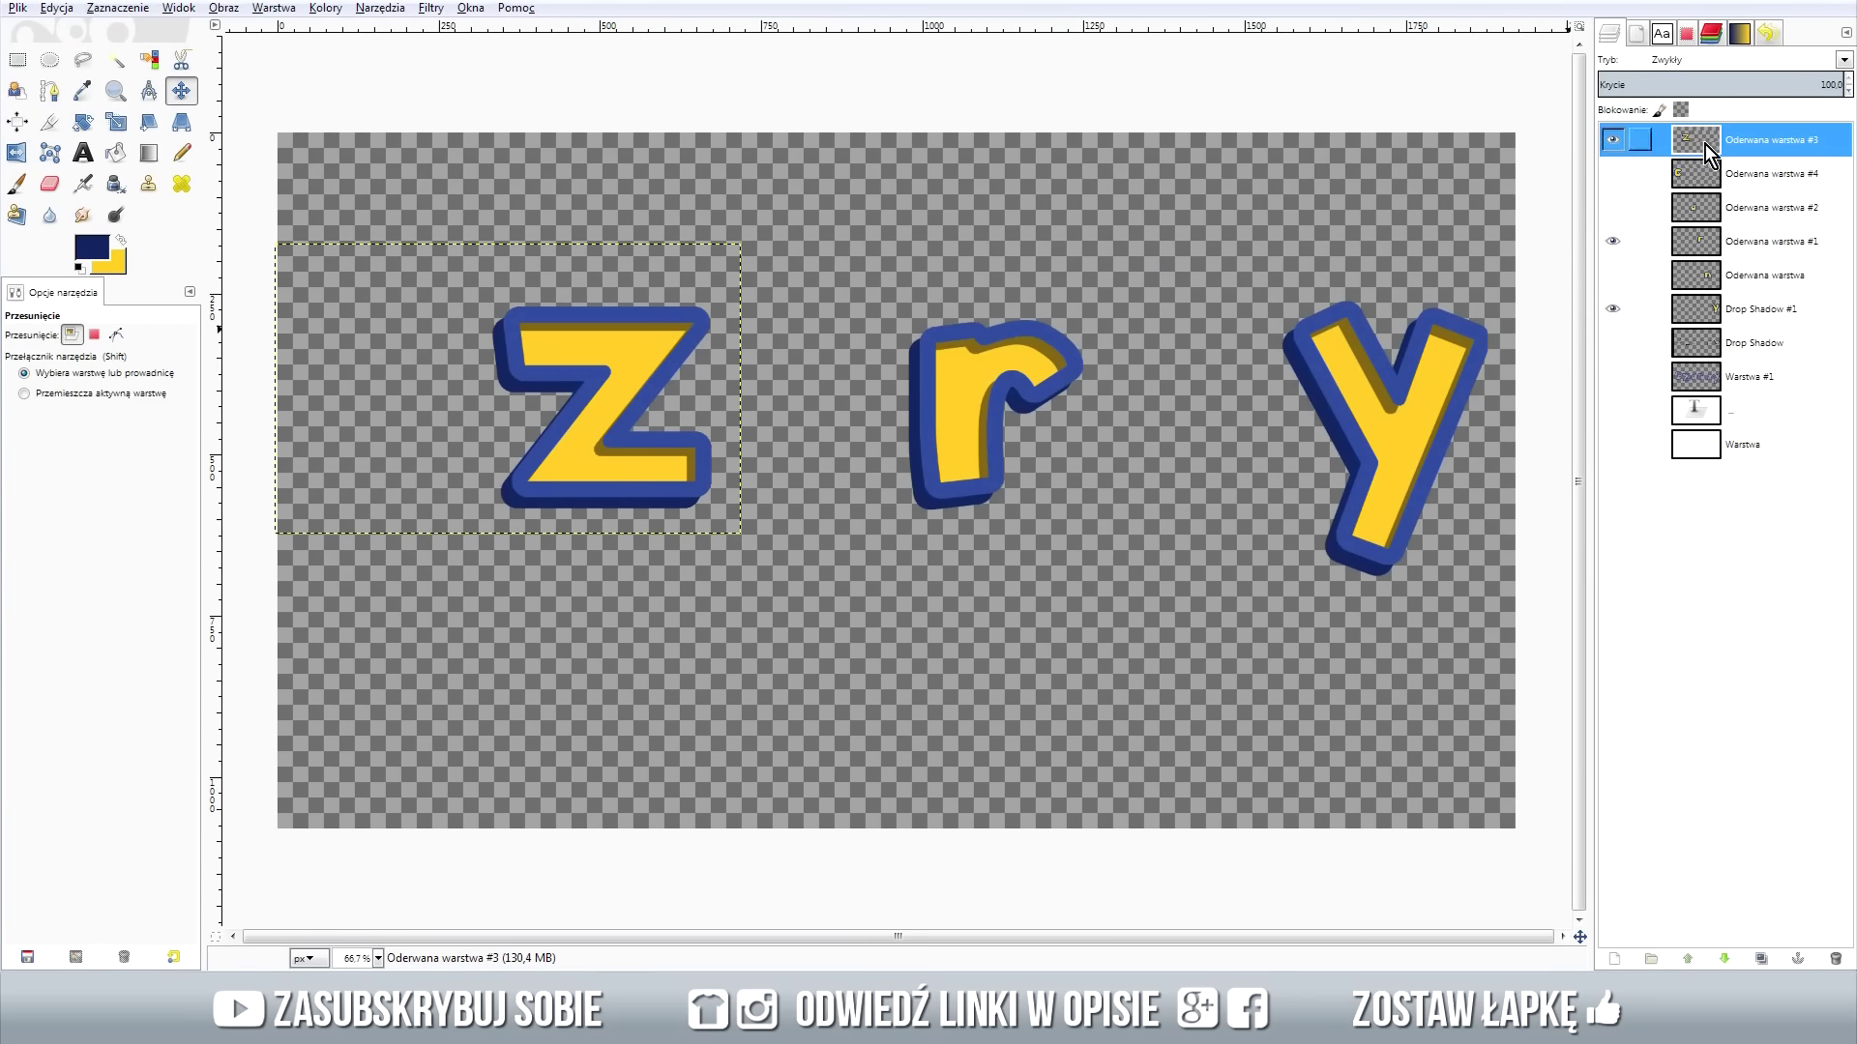
left_click_drag(1709, 247, 1727, 174)
mouse_move(1707, 309)
left_mouse_down()
mouse_move(1738, 215)
mouse_move(1710, 236)
left_mouse_up()
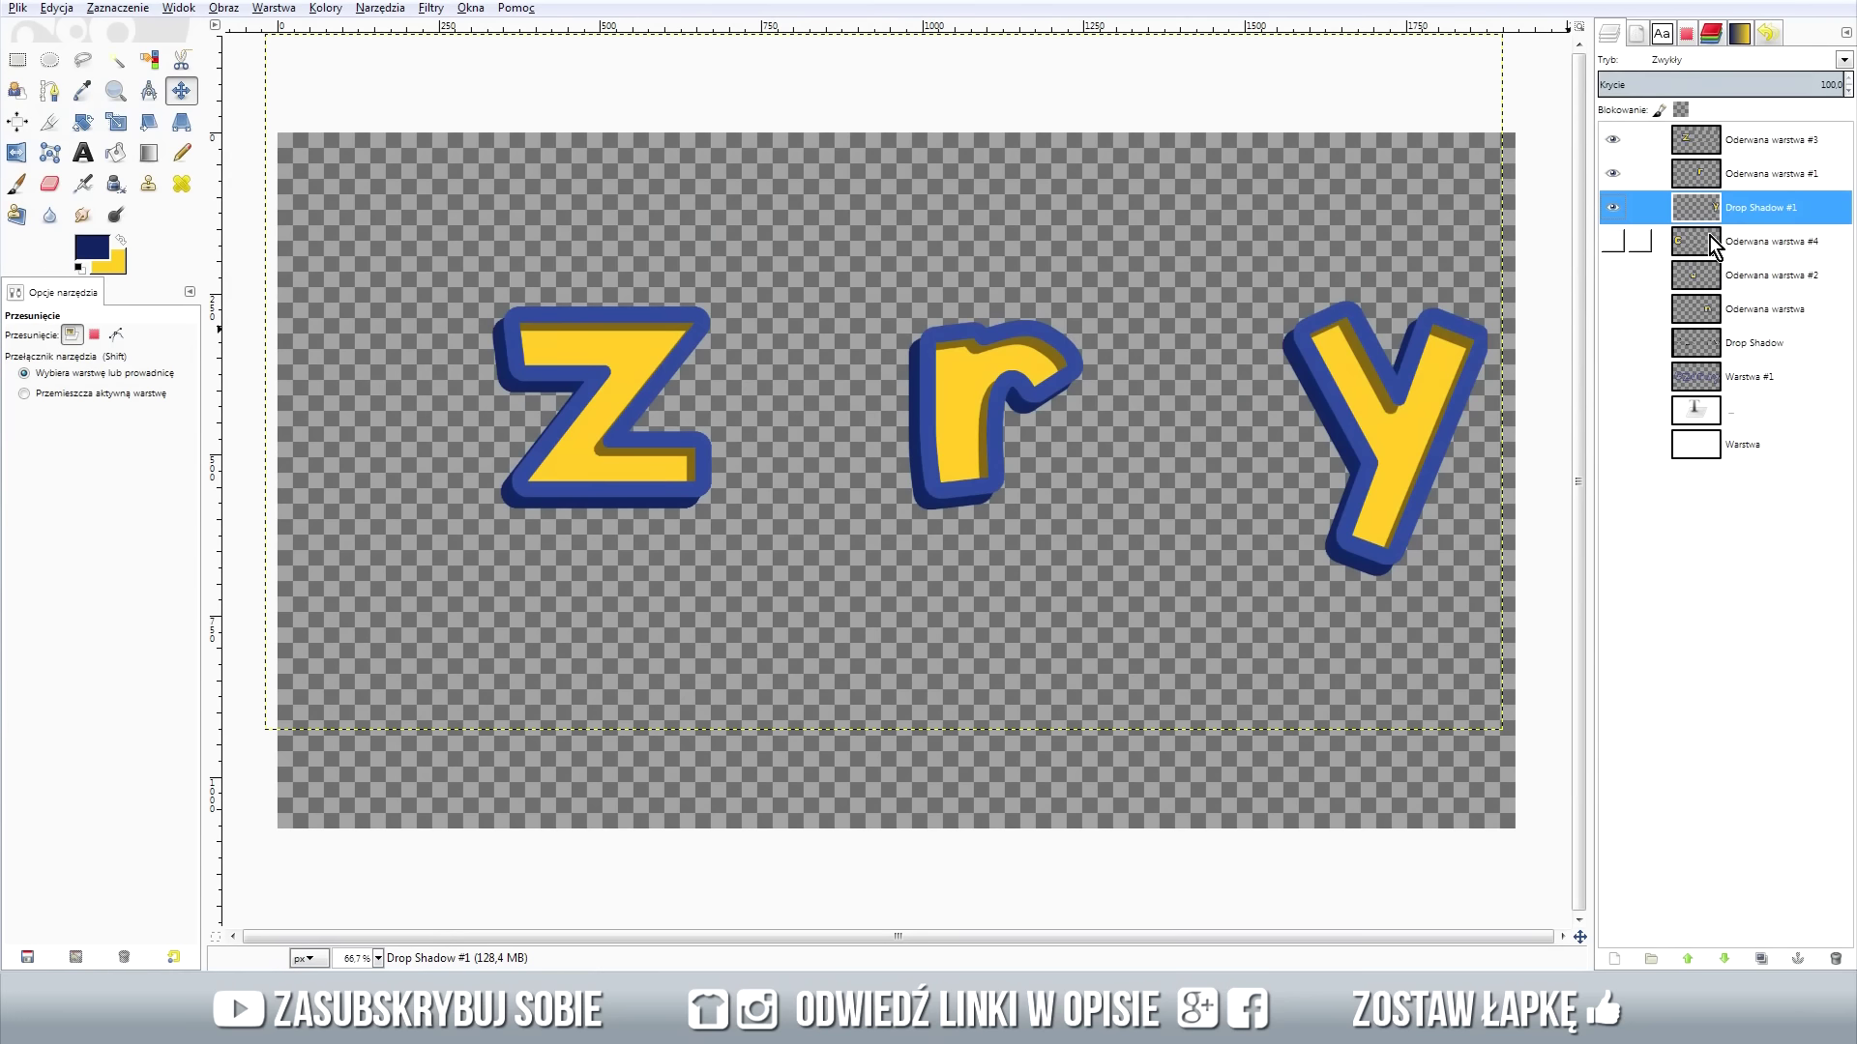
left_click(1612, 241)
left_click(1613, 275)
left_click(1612, 308)
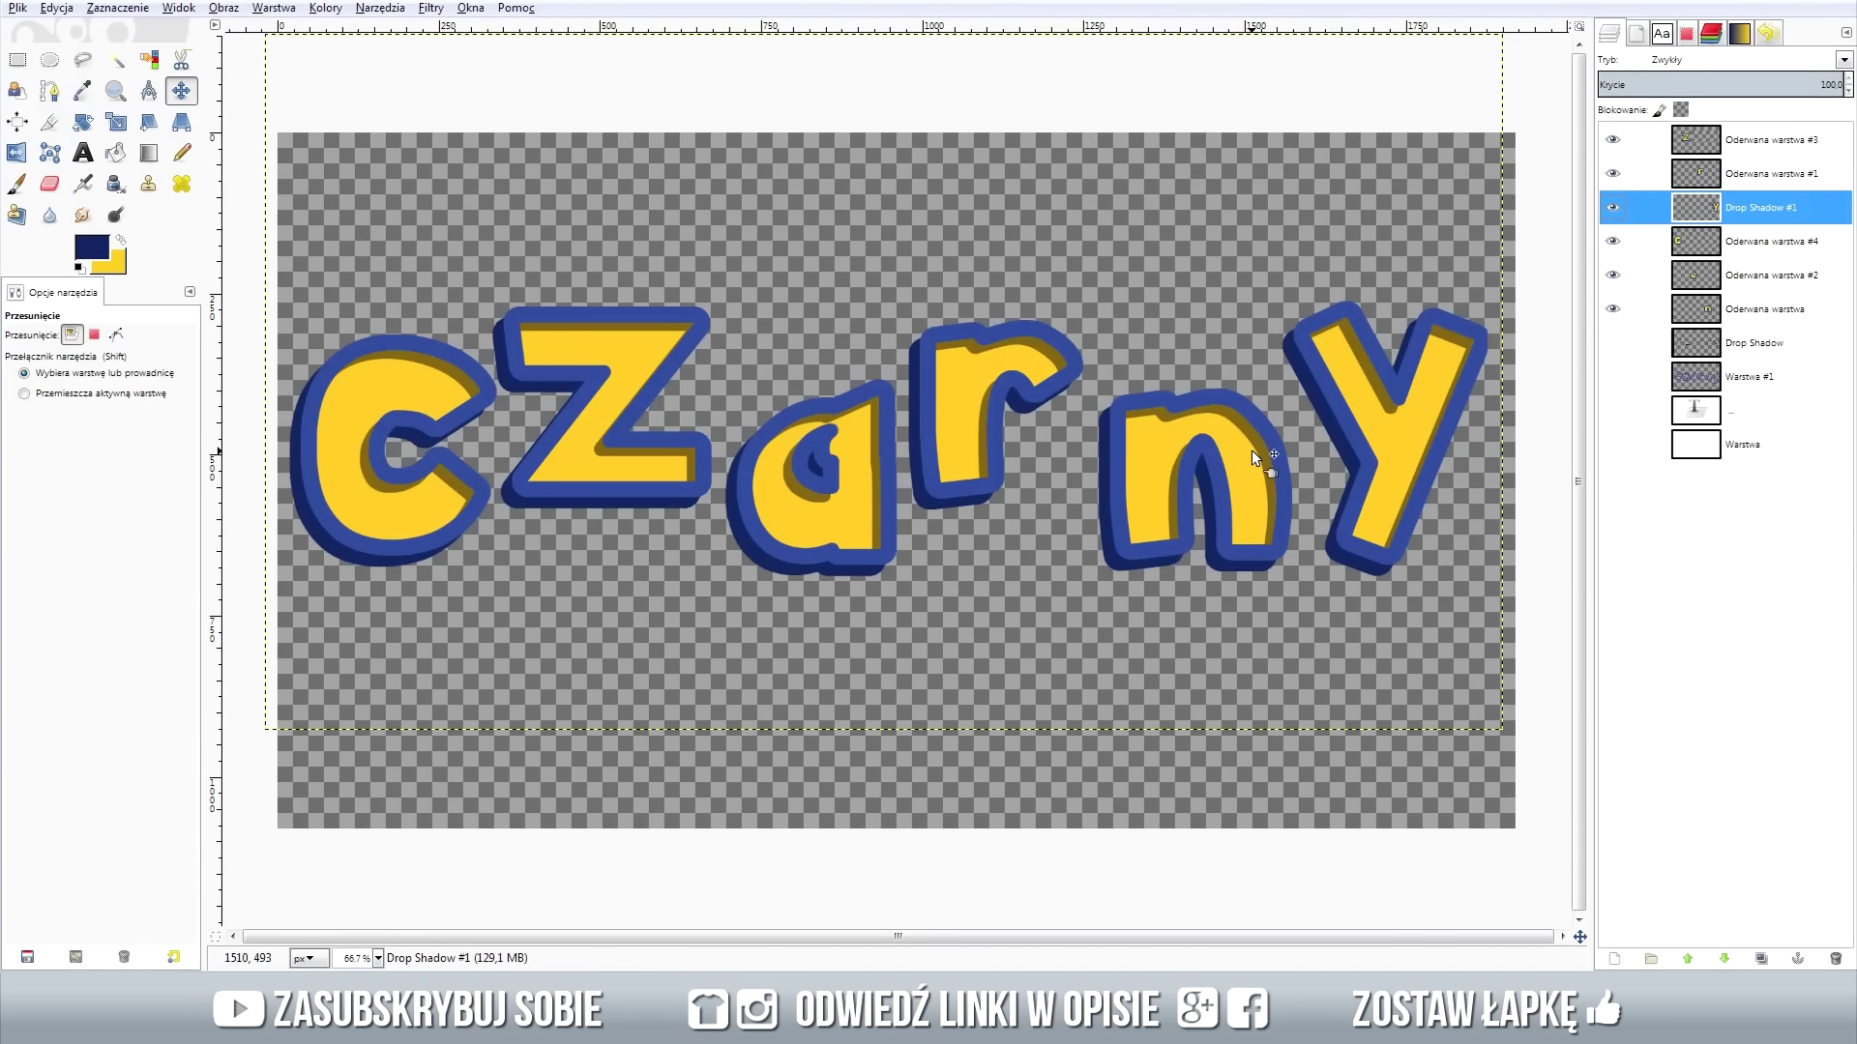
Slide a, r, n, y, z and C together into a compact, staggered 'czarny'.
left_click_drag(847, 506, 874, 501)
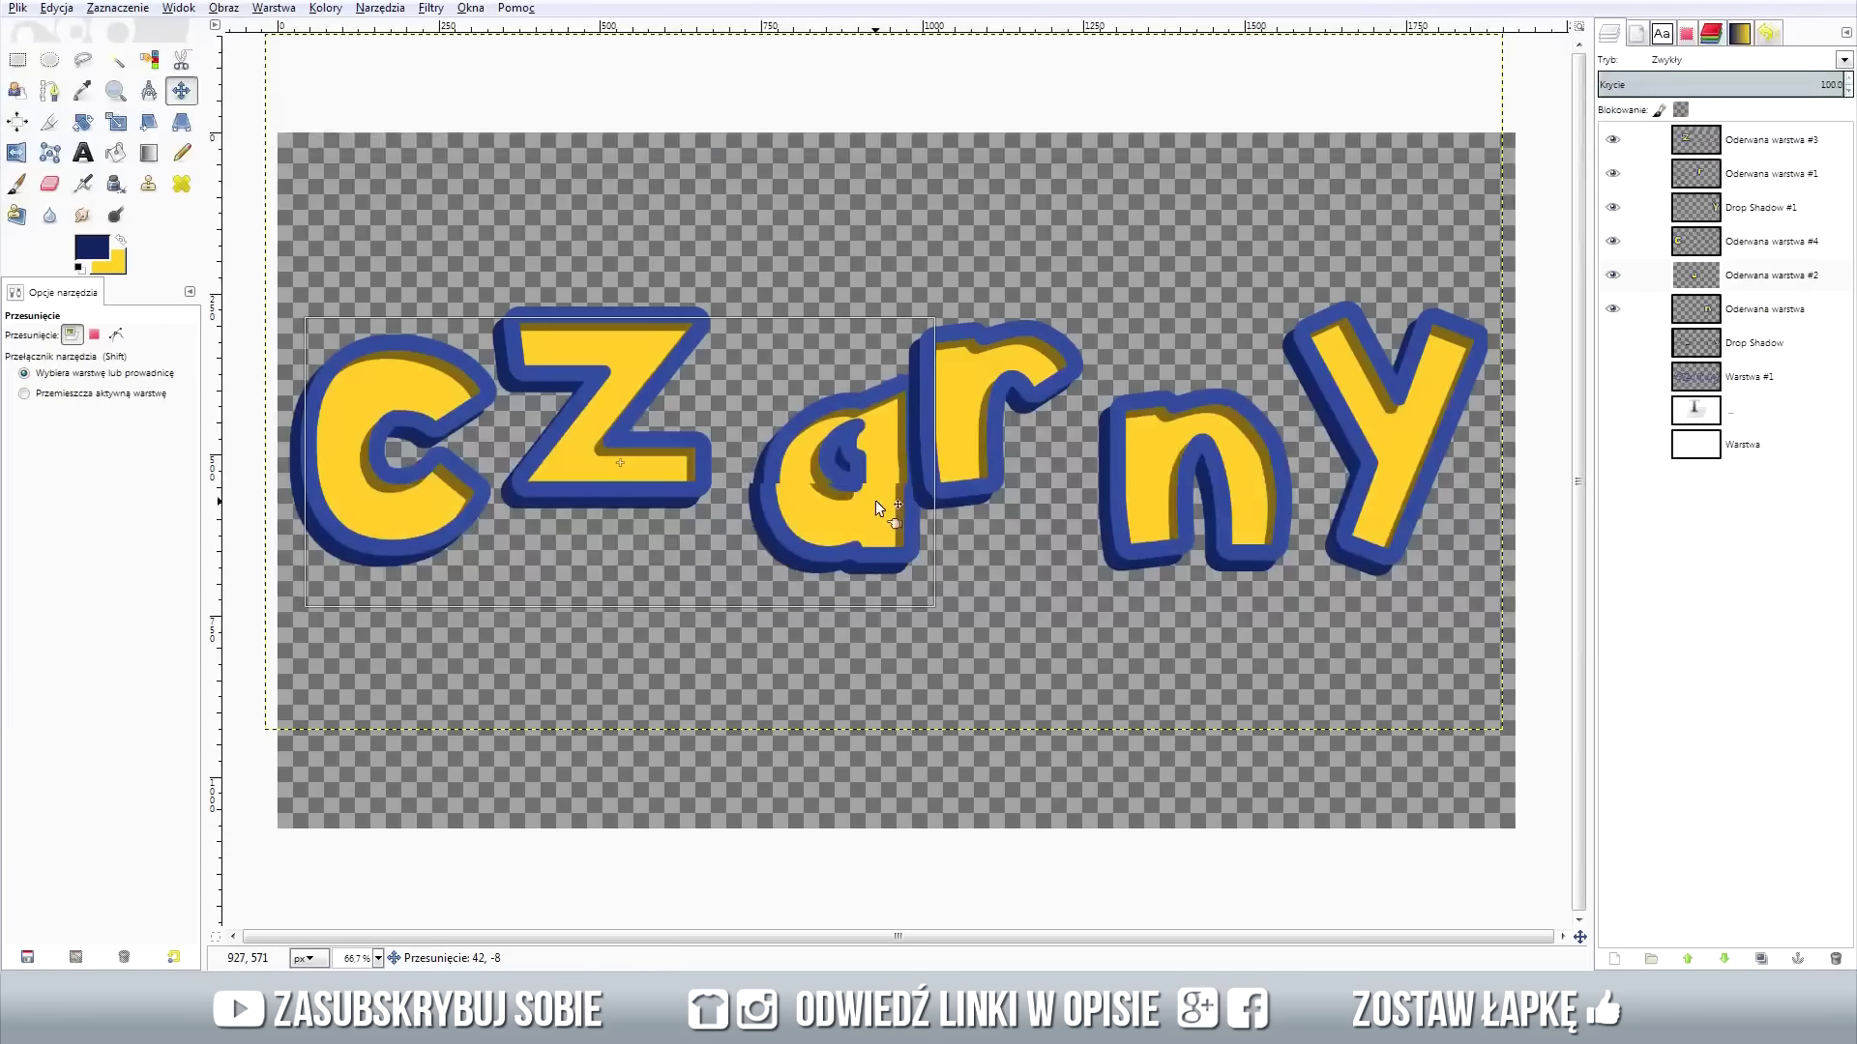
left_click_drag(955, 455, 949, 507)
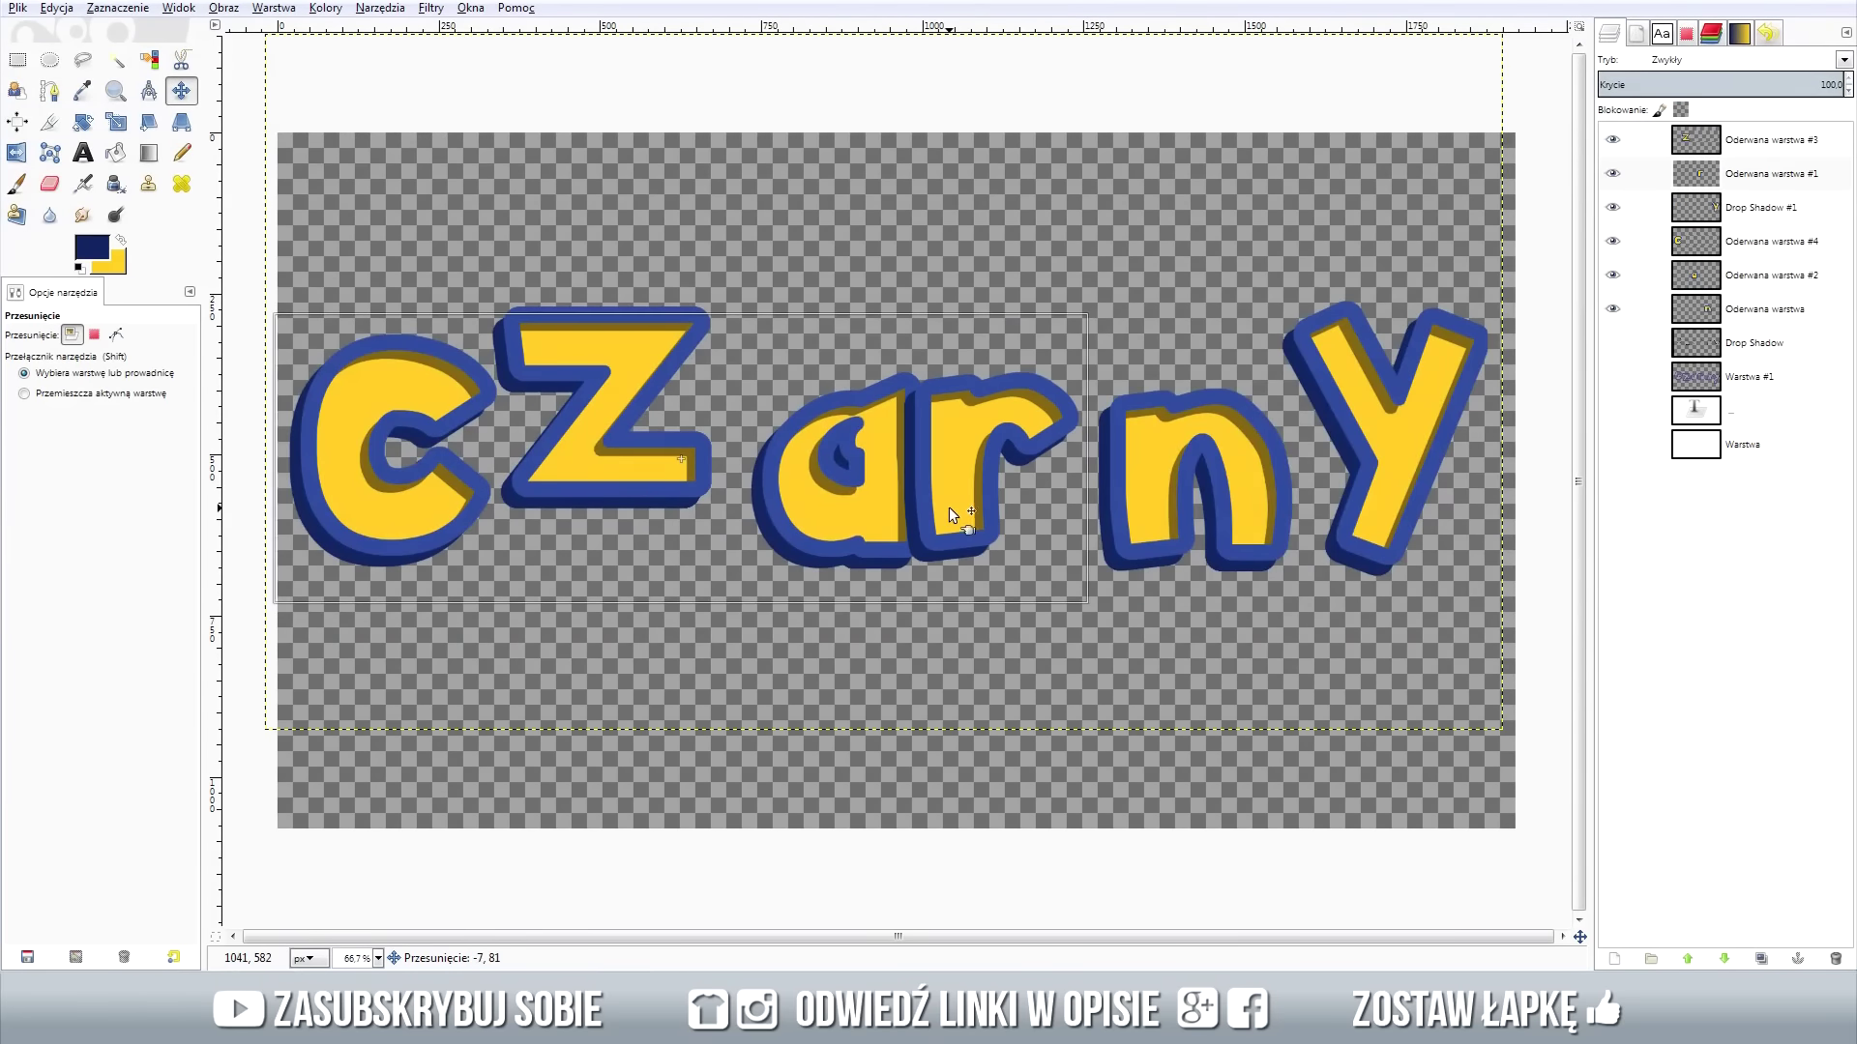
left_click_drag(1103, 499, 1065, 498)
left_click_drag(1392, 454, 1263, 485)
left_click(634, 466)
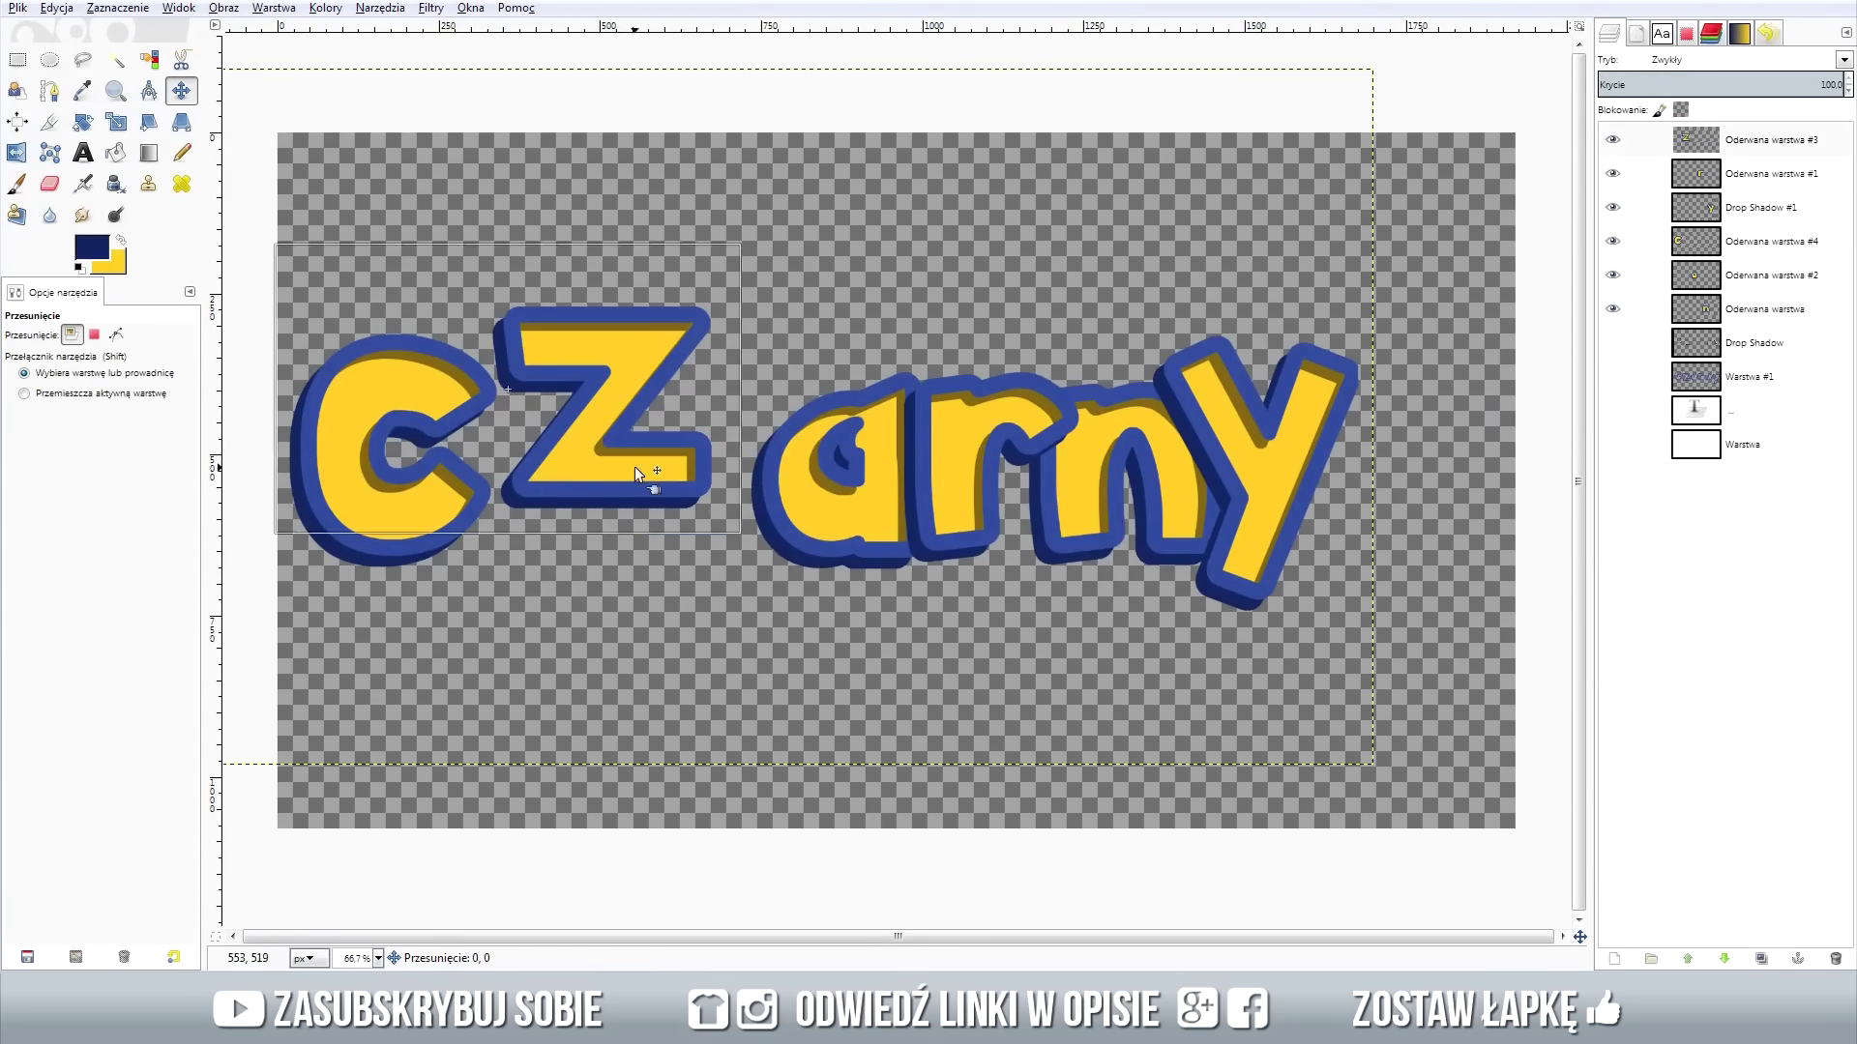
left_click_drag(634, 466, 750, 524)
left_click_drag(470, 512, 754, 545)
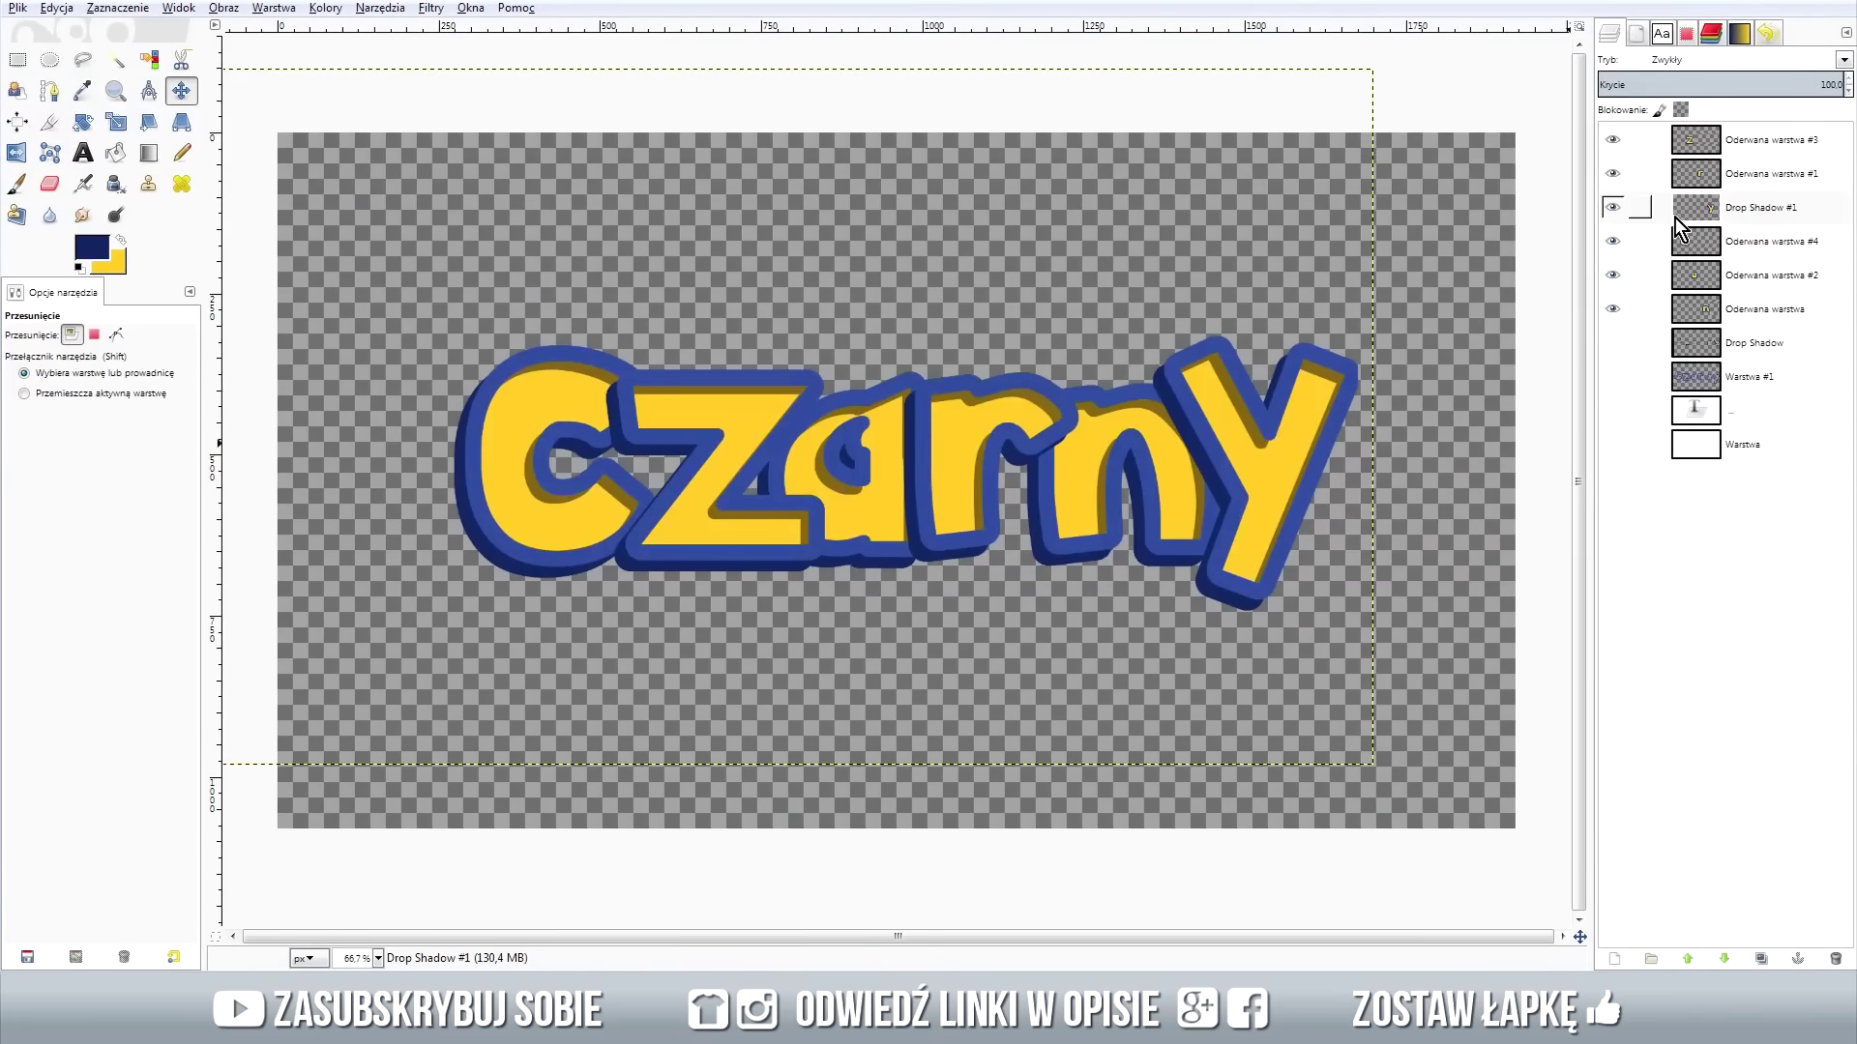
Merge the letter and Drop Shadow layers down five times into one layer.
right_click(1721, 145)
left_click(1613, 286)
right_click(1741, 145)
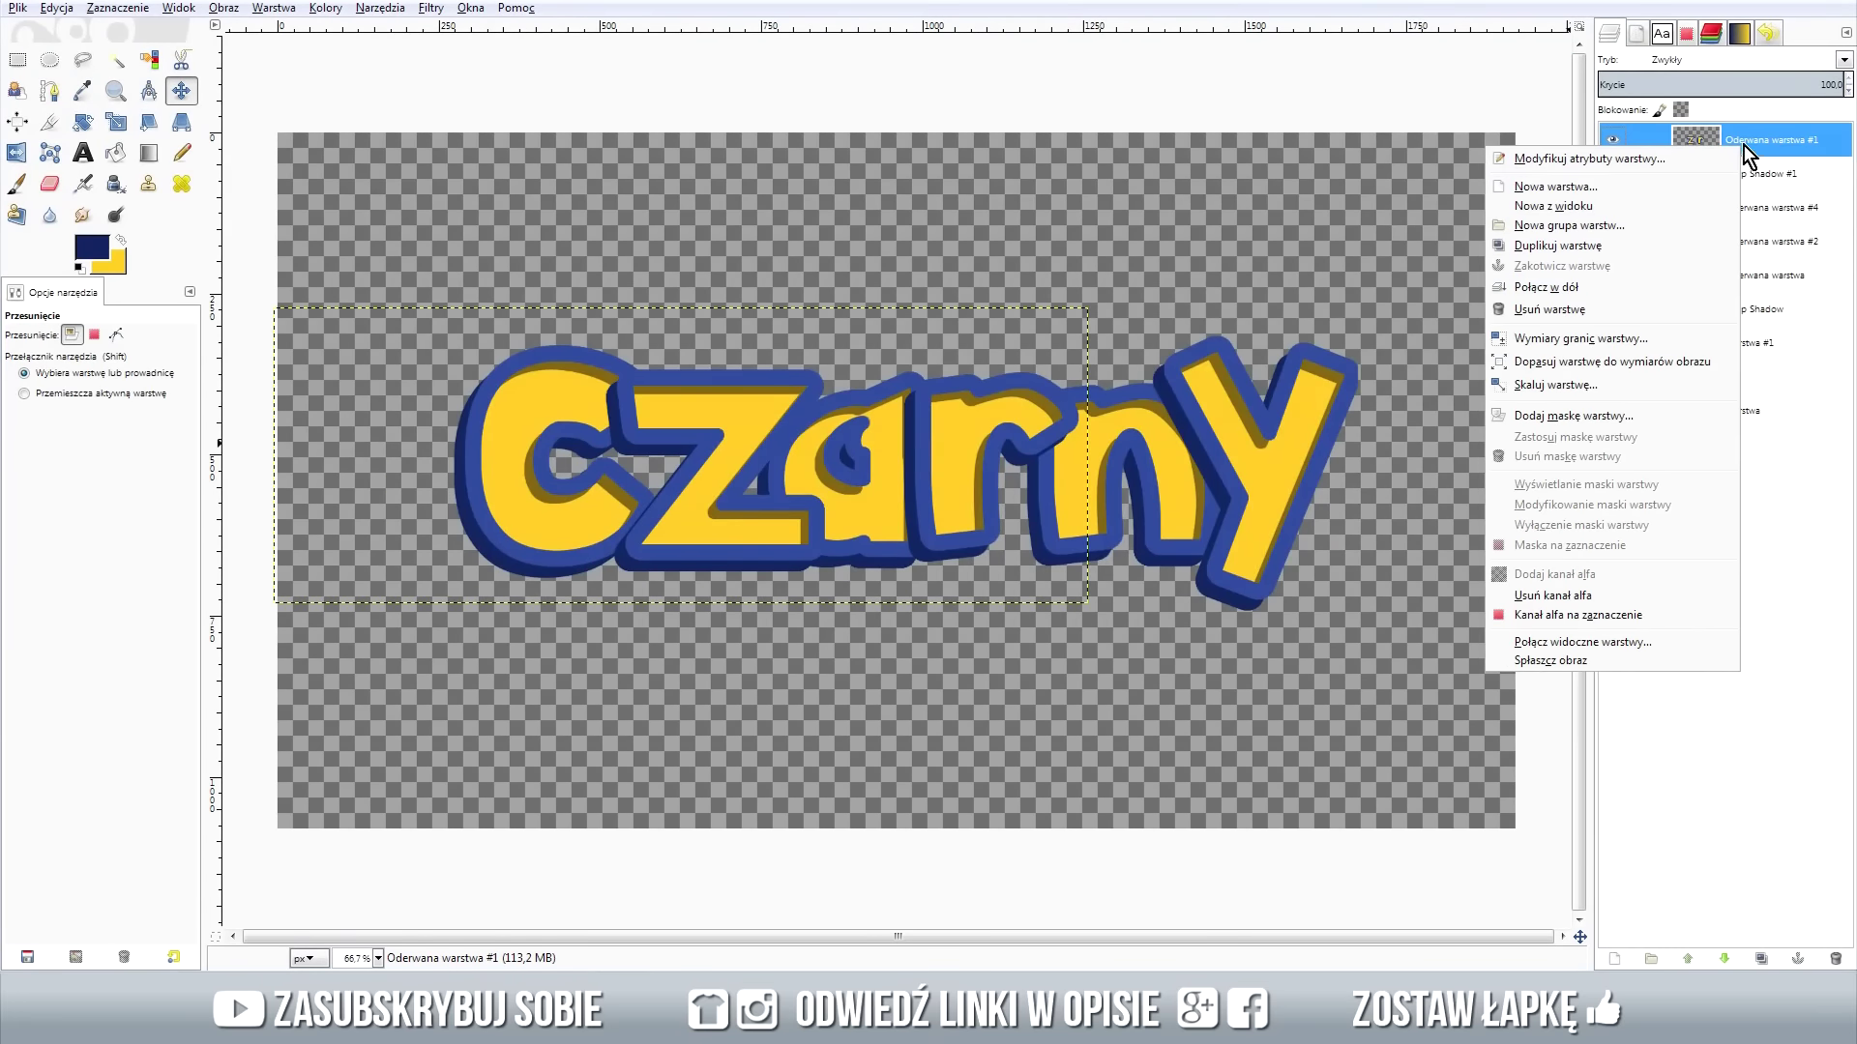
left_click(1633, 286)
right_click(1743, 139)
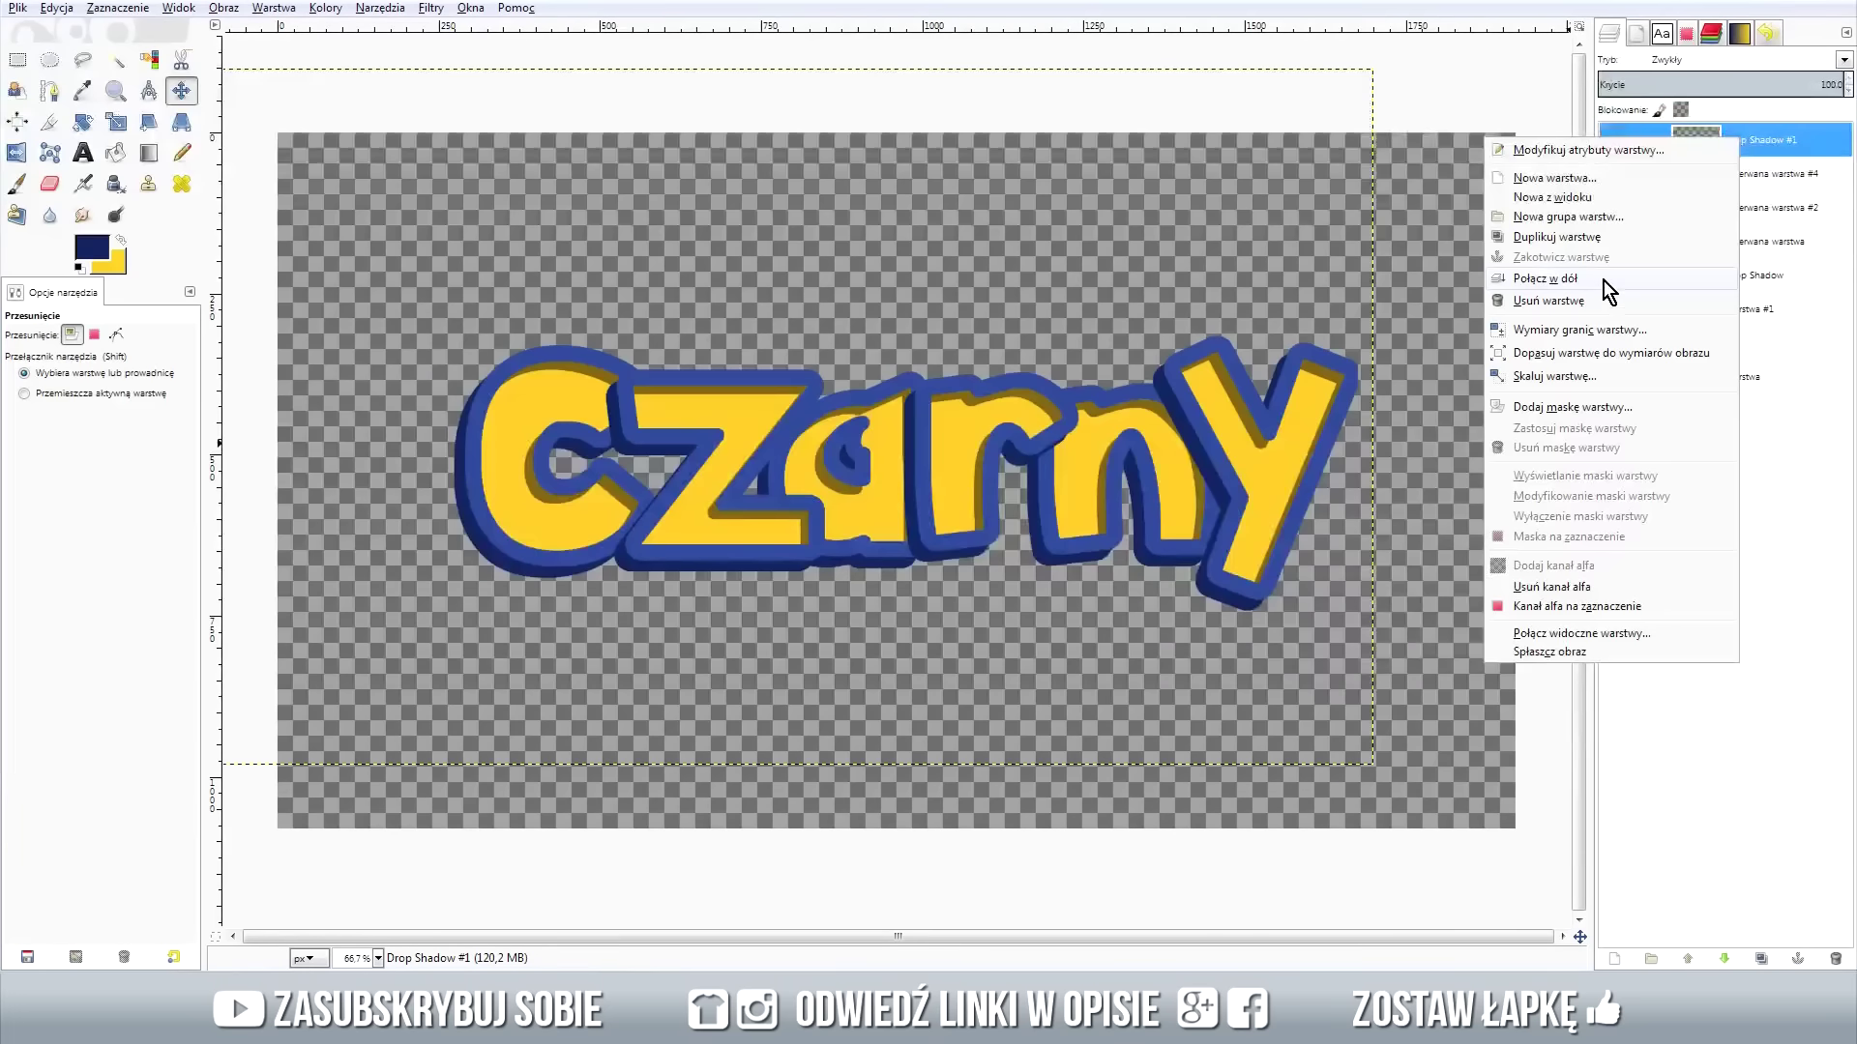
left_click(1603, 281)
right_click(1732, 139)
left_click(1588, 282)
right_click(1727, 140)
left_click(1605, 281)
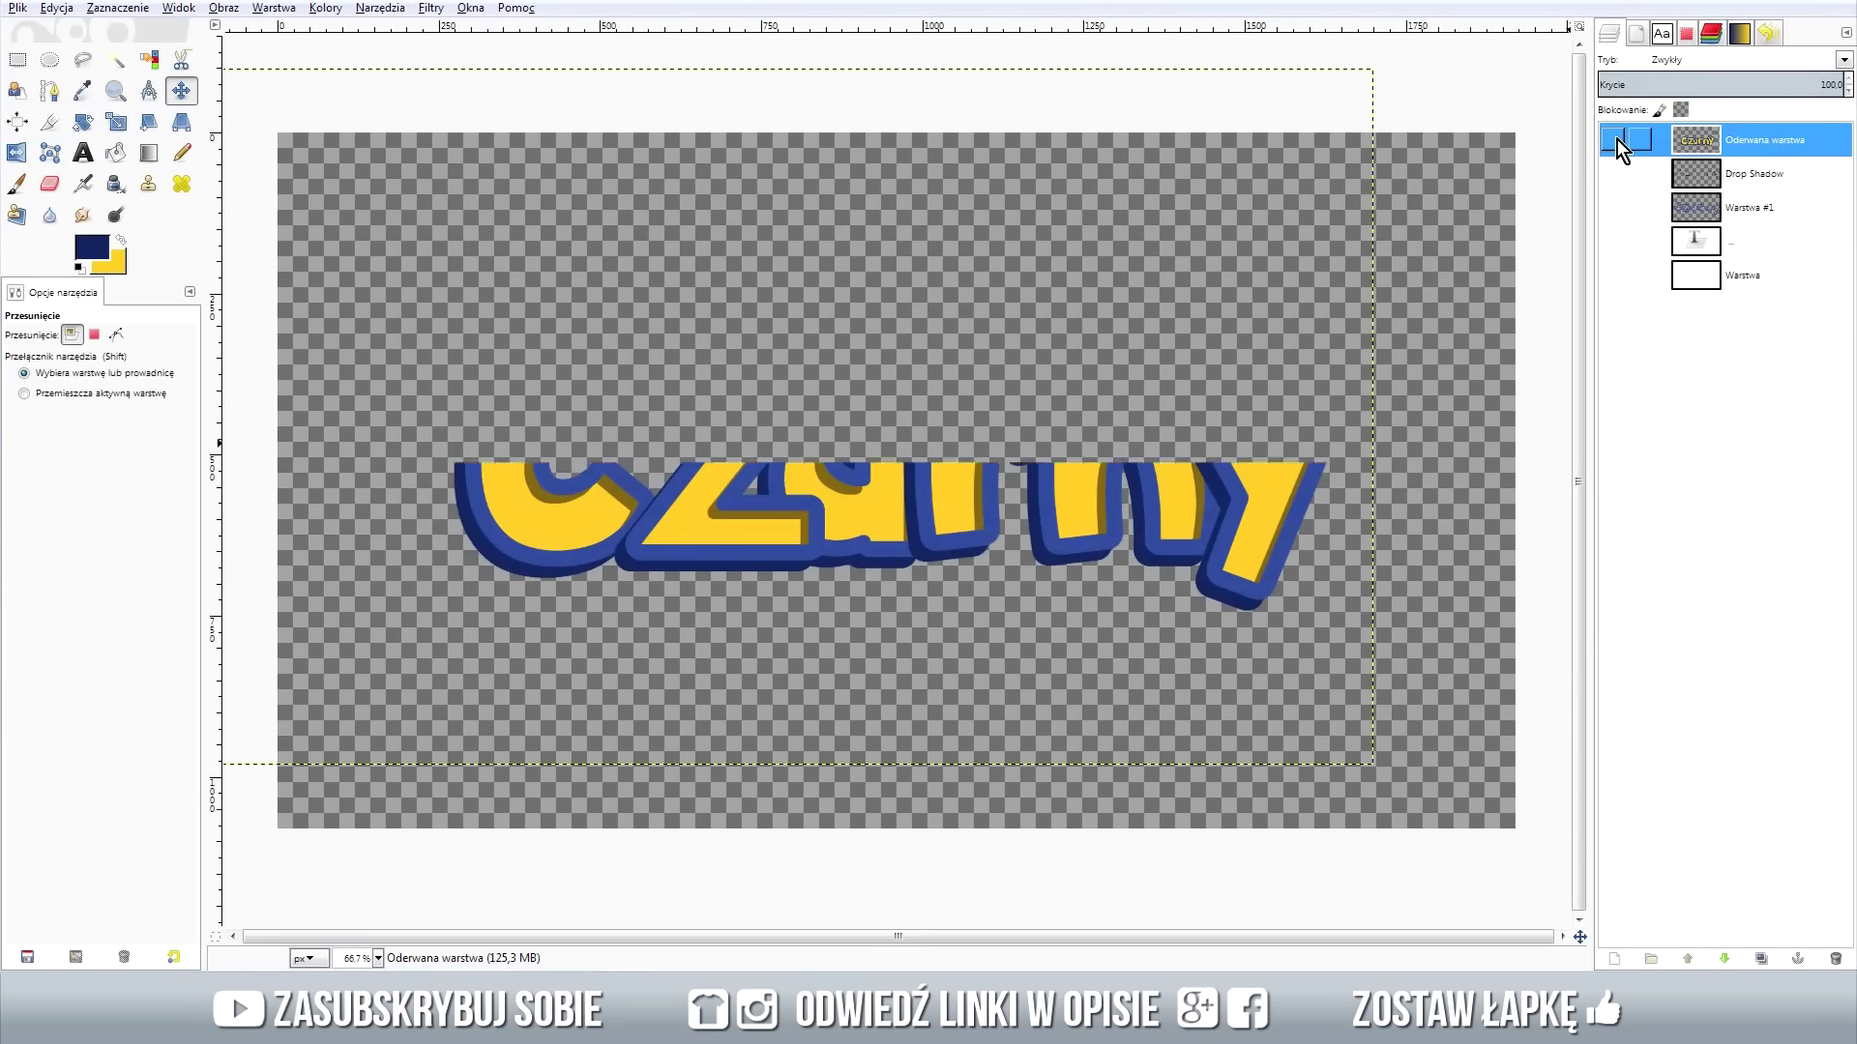
Resize the merged word layer to the full image size.
right_click(1721, 150)
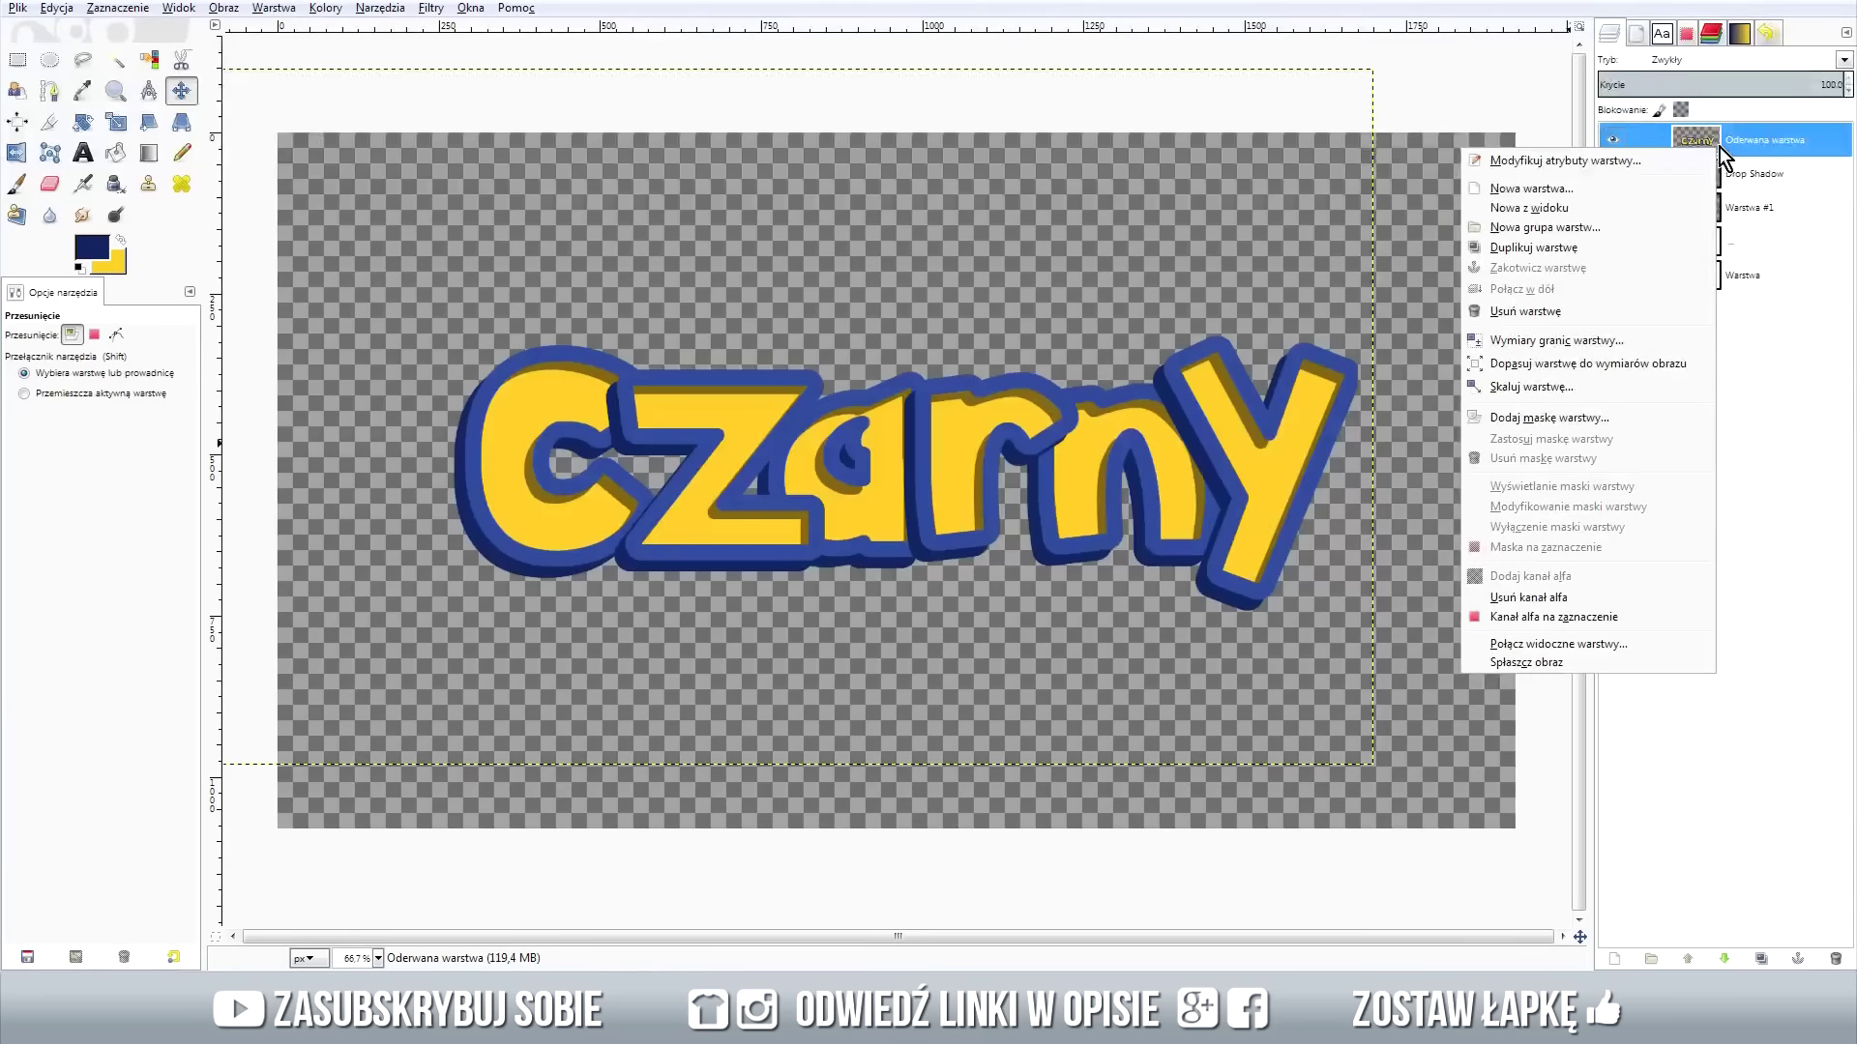
left_click(1591, 367)
left_click(56, 160)
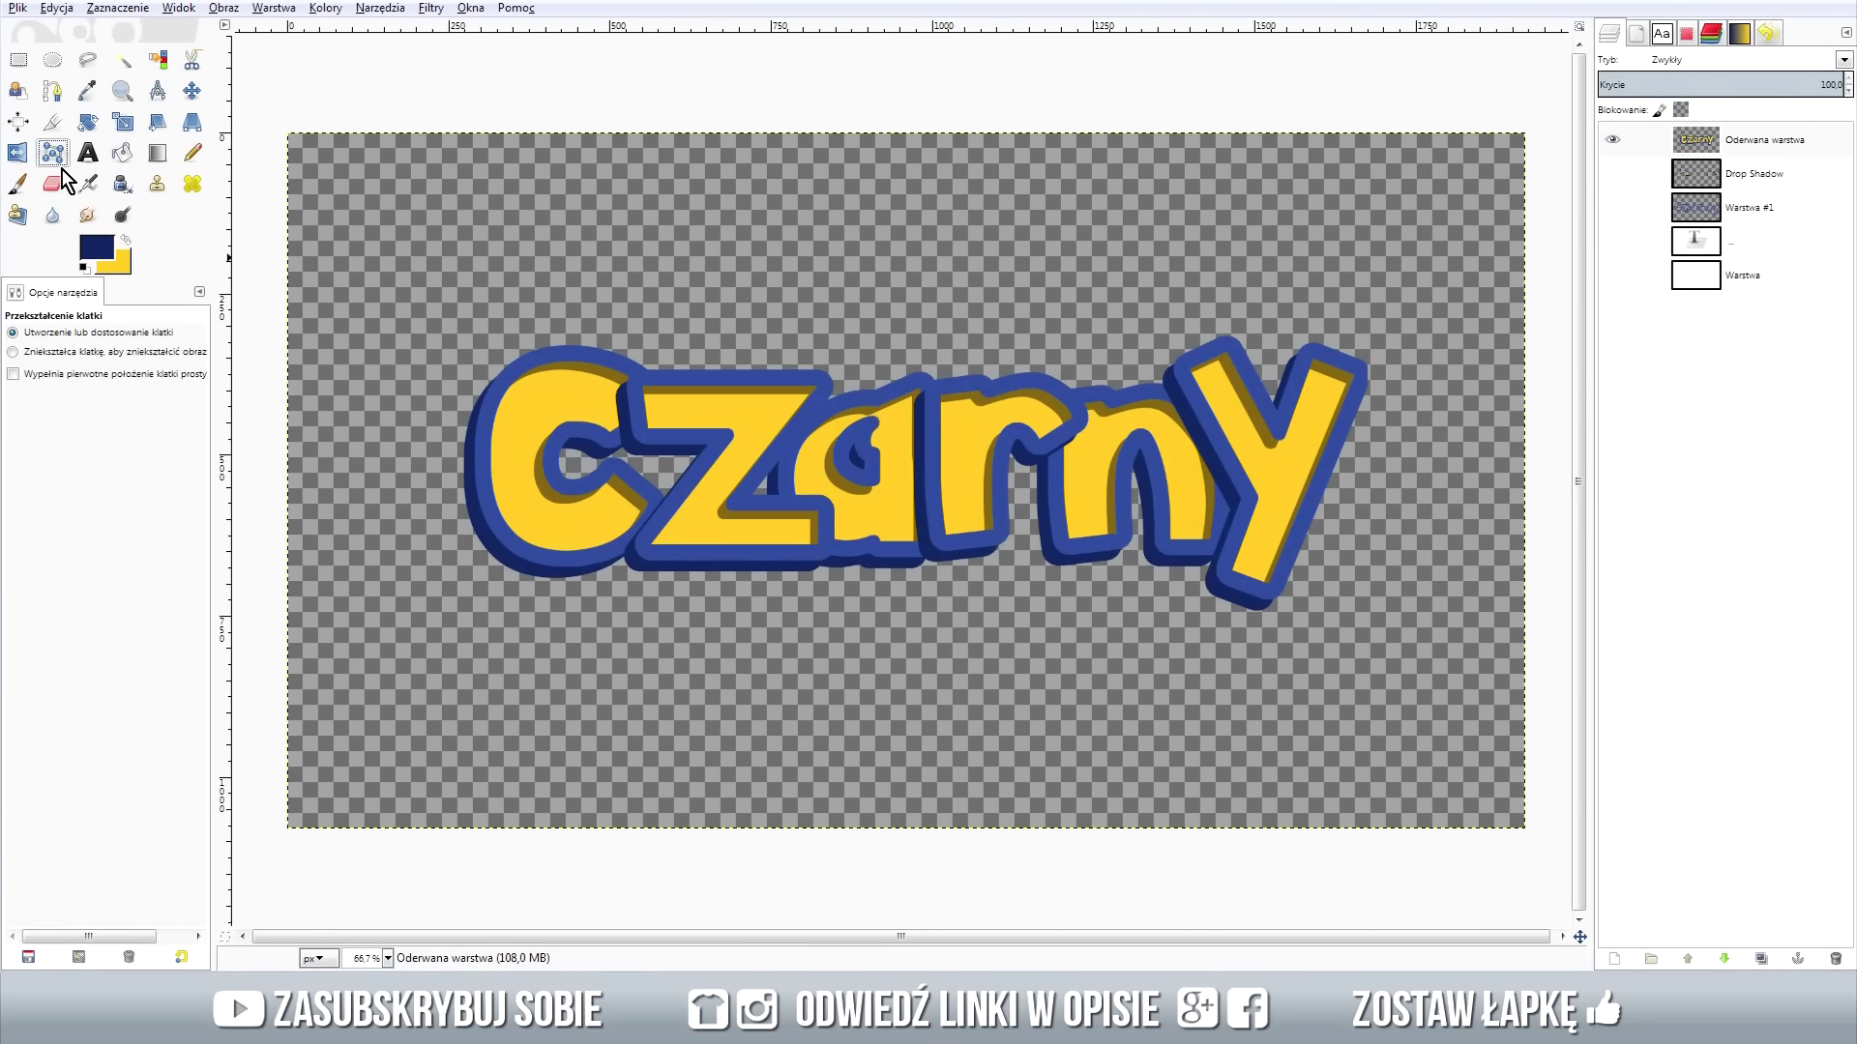
Place a cage of four corners plus a bottom-middle point around 'czarny', then close it.
left_click(441, 289)
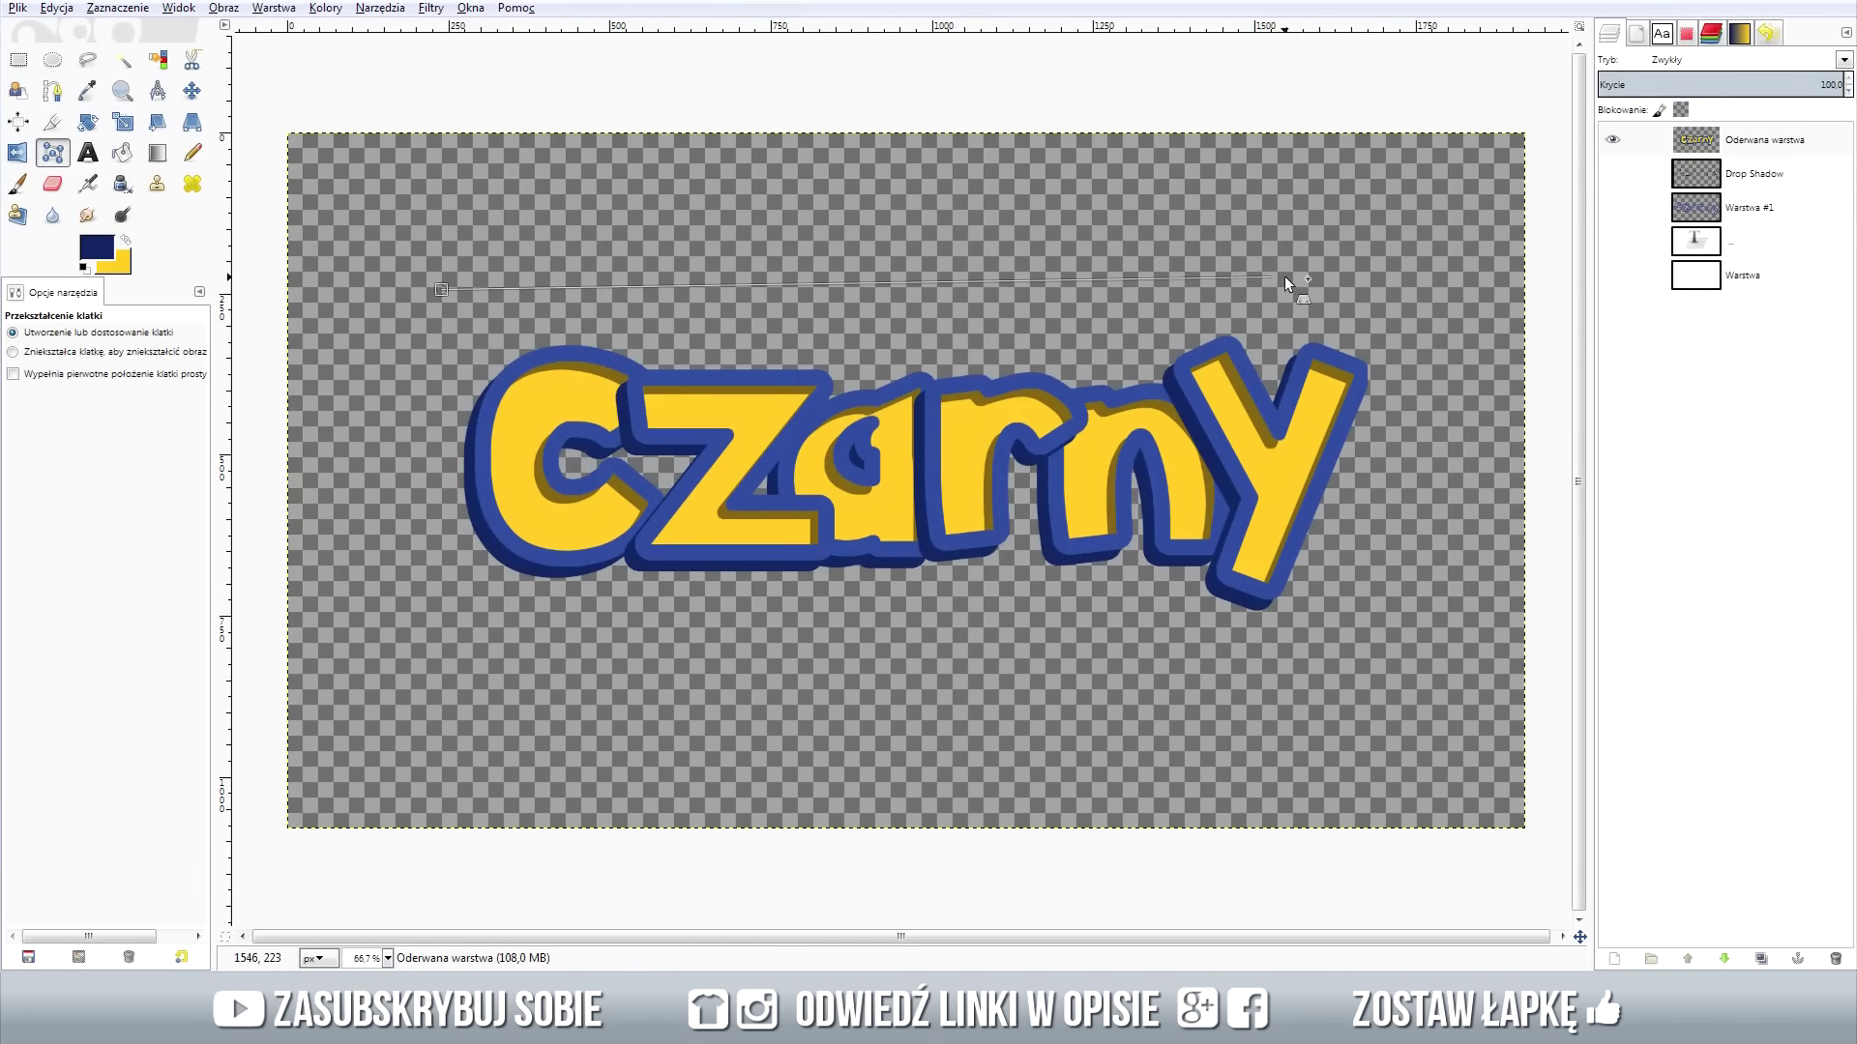
left_click(1418, 287)
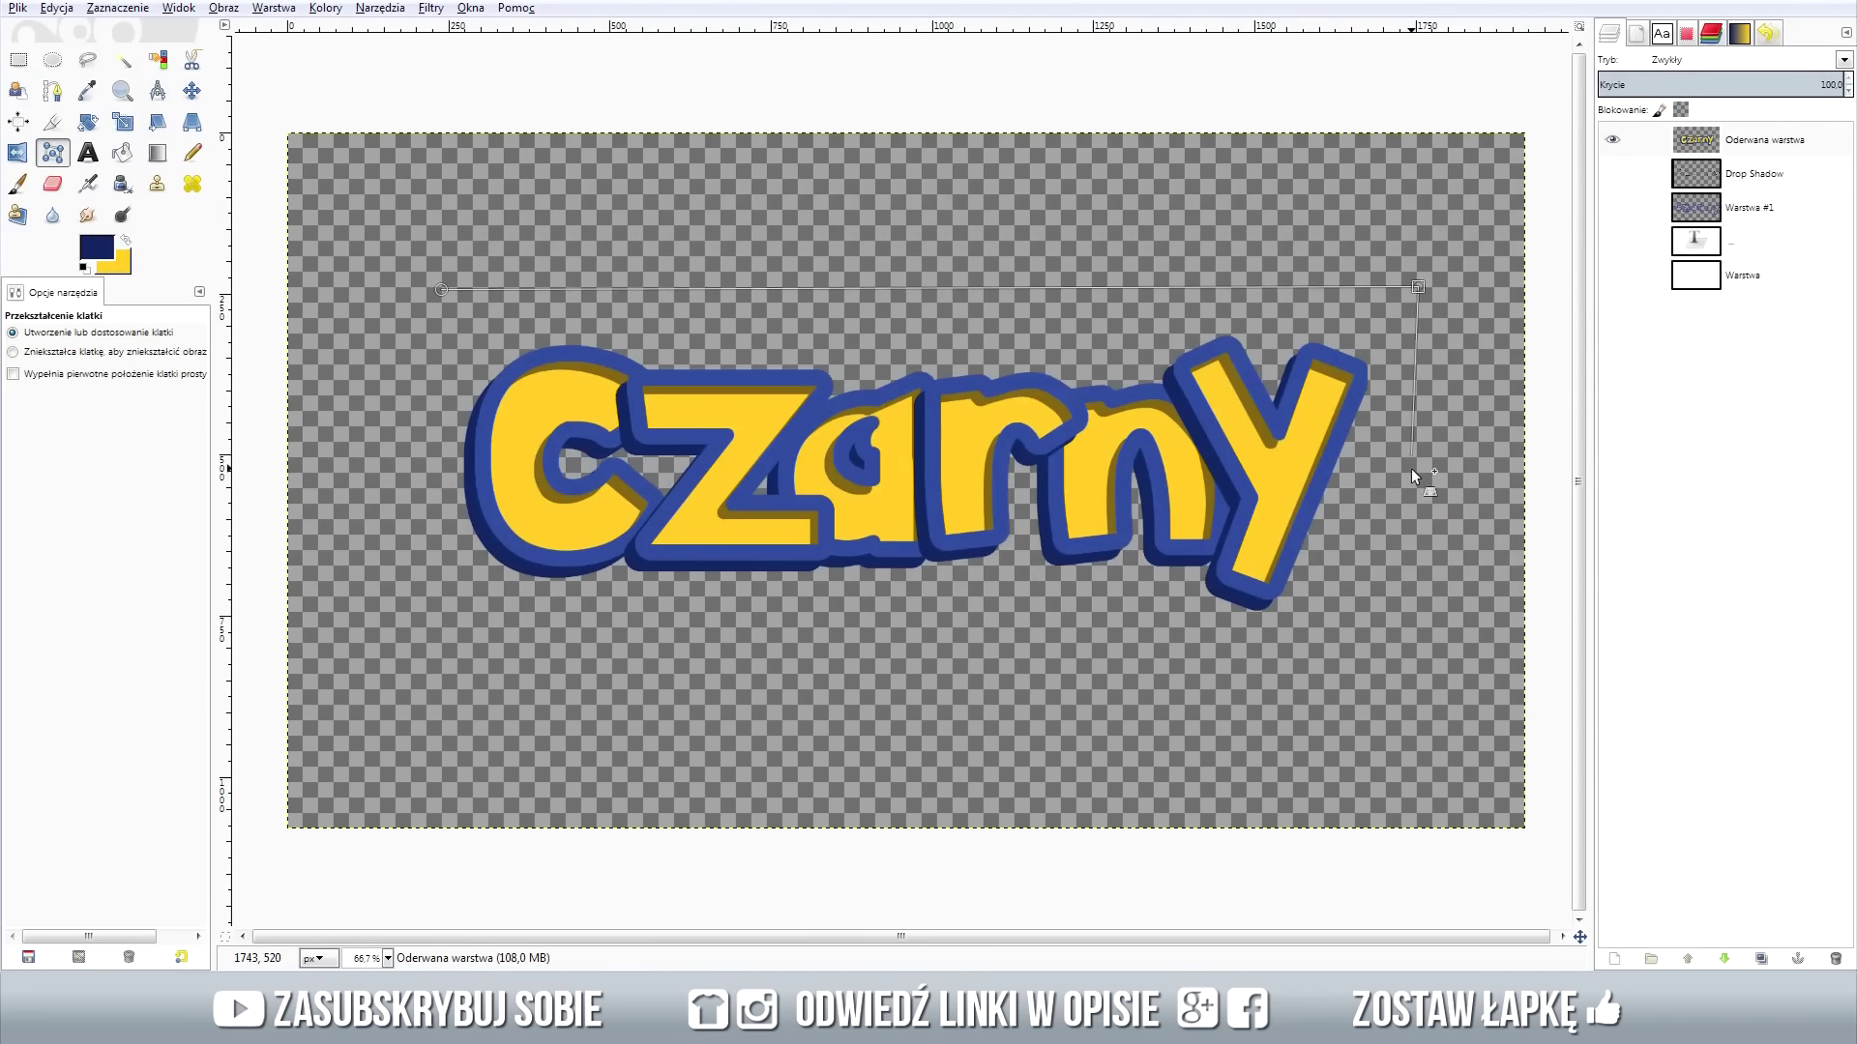
left_click(1418, 658)
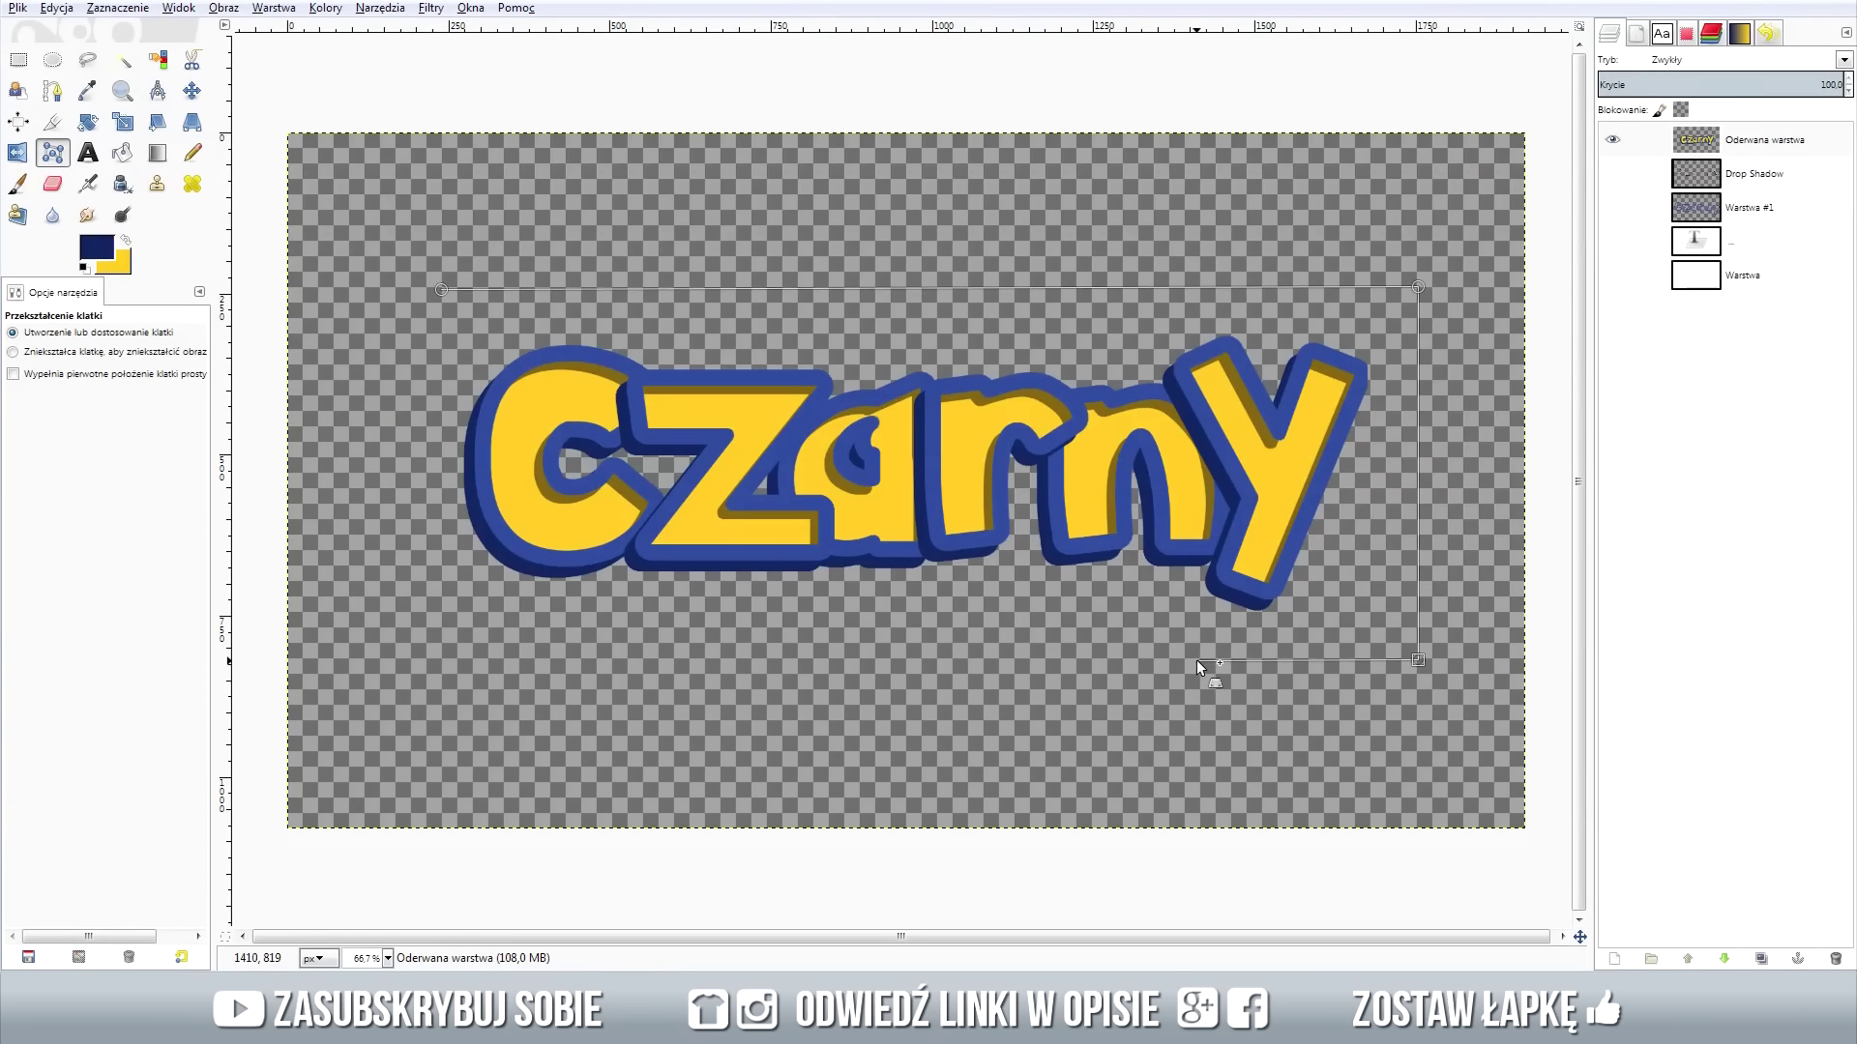
left_click(909, 657)
left_click(441, 659)
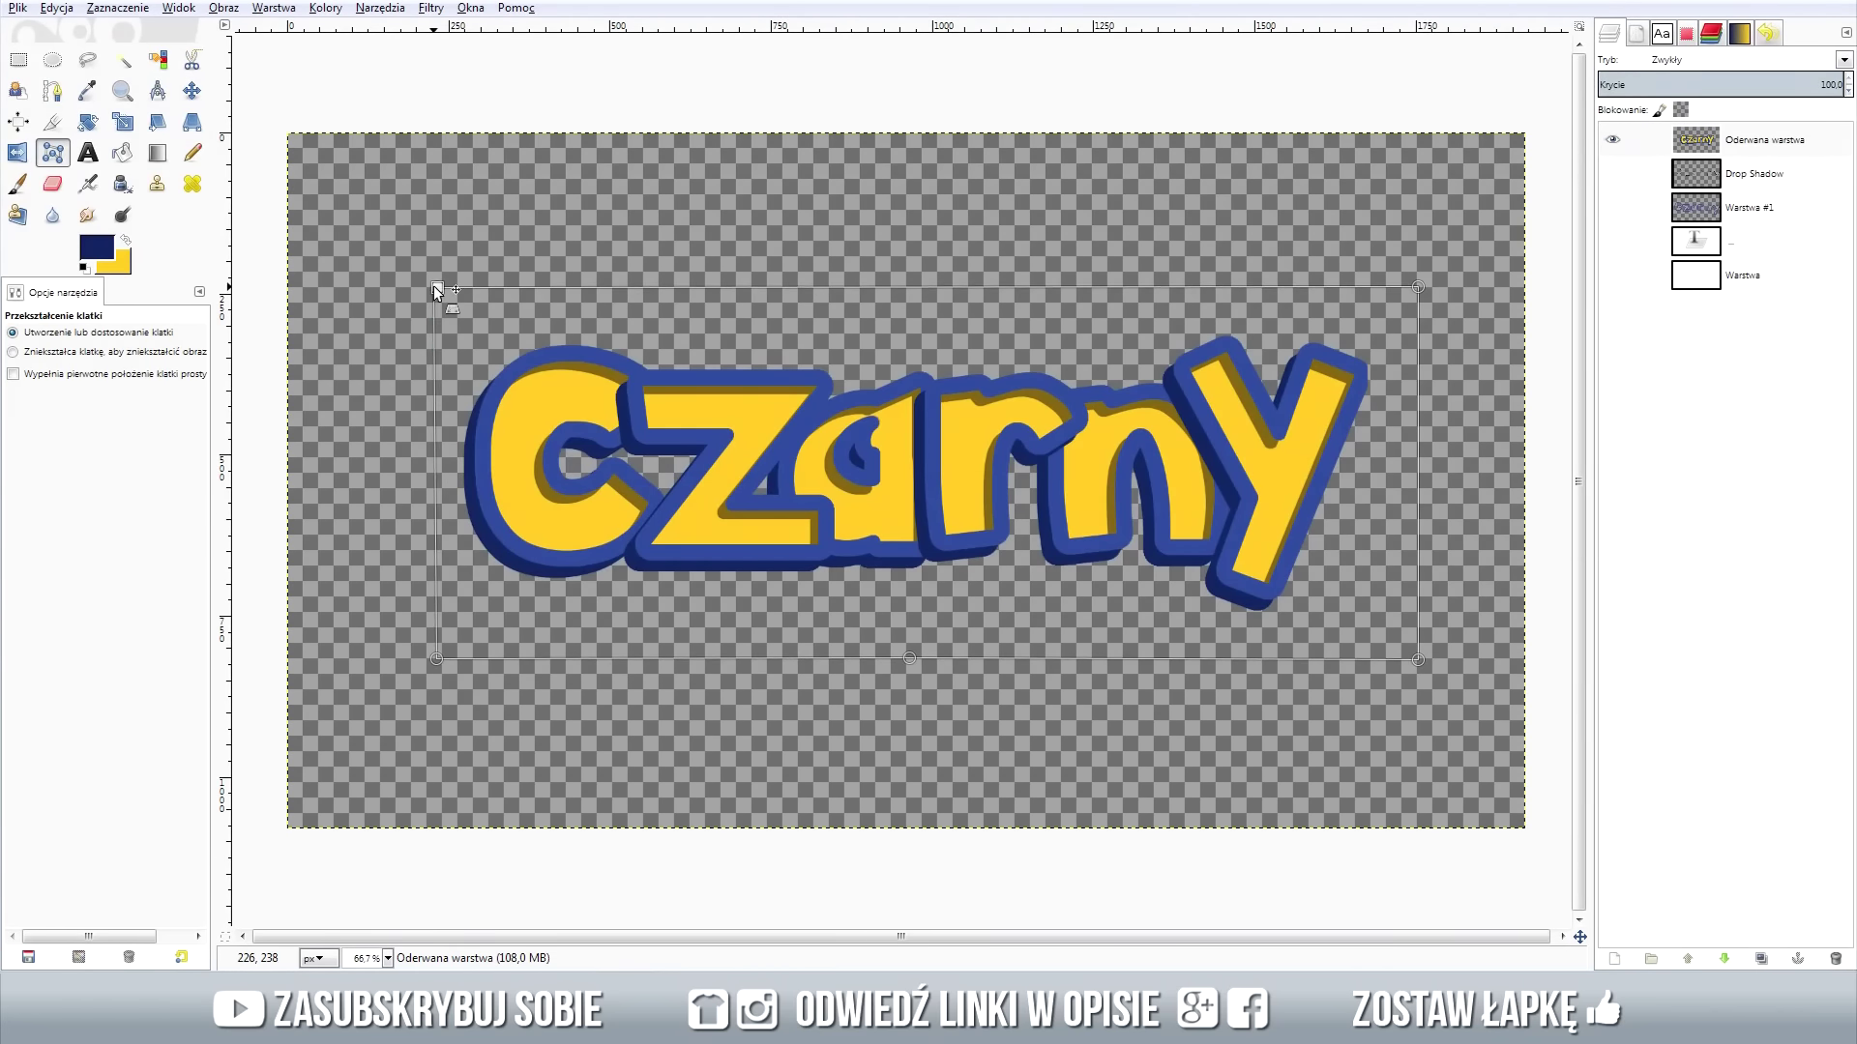
left_click(435, 288)
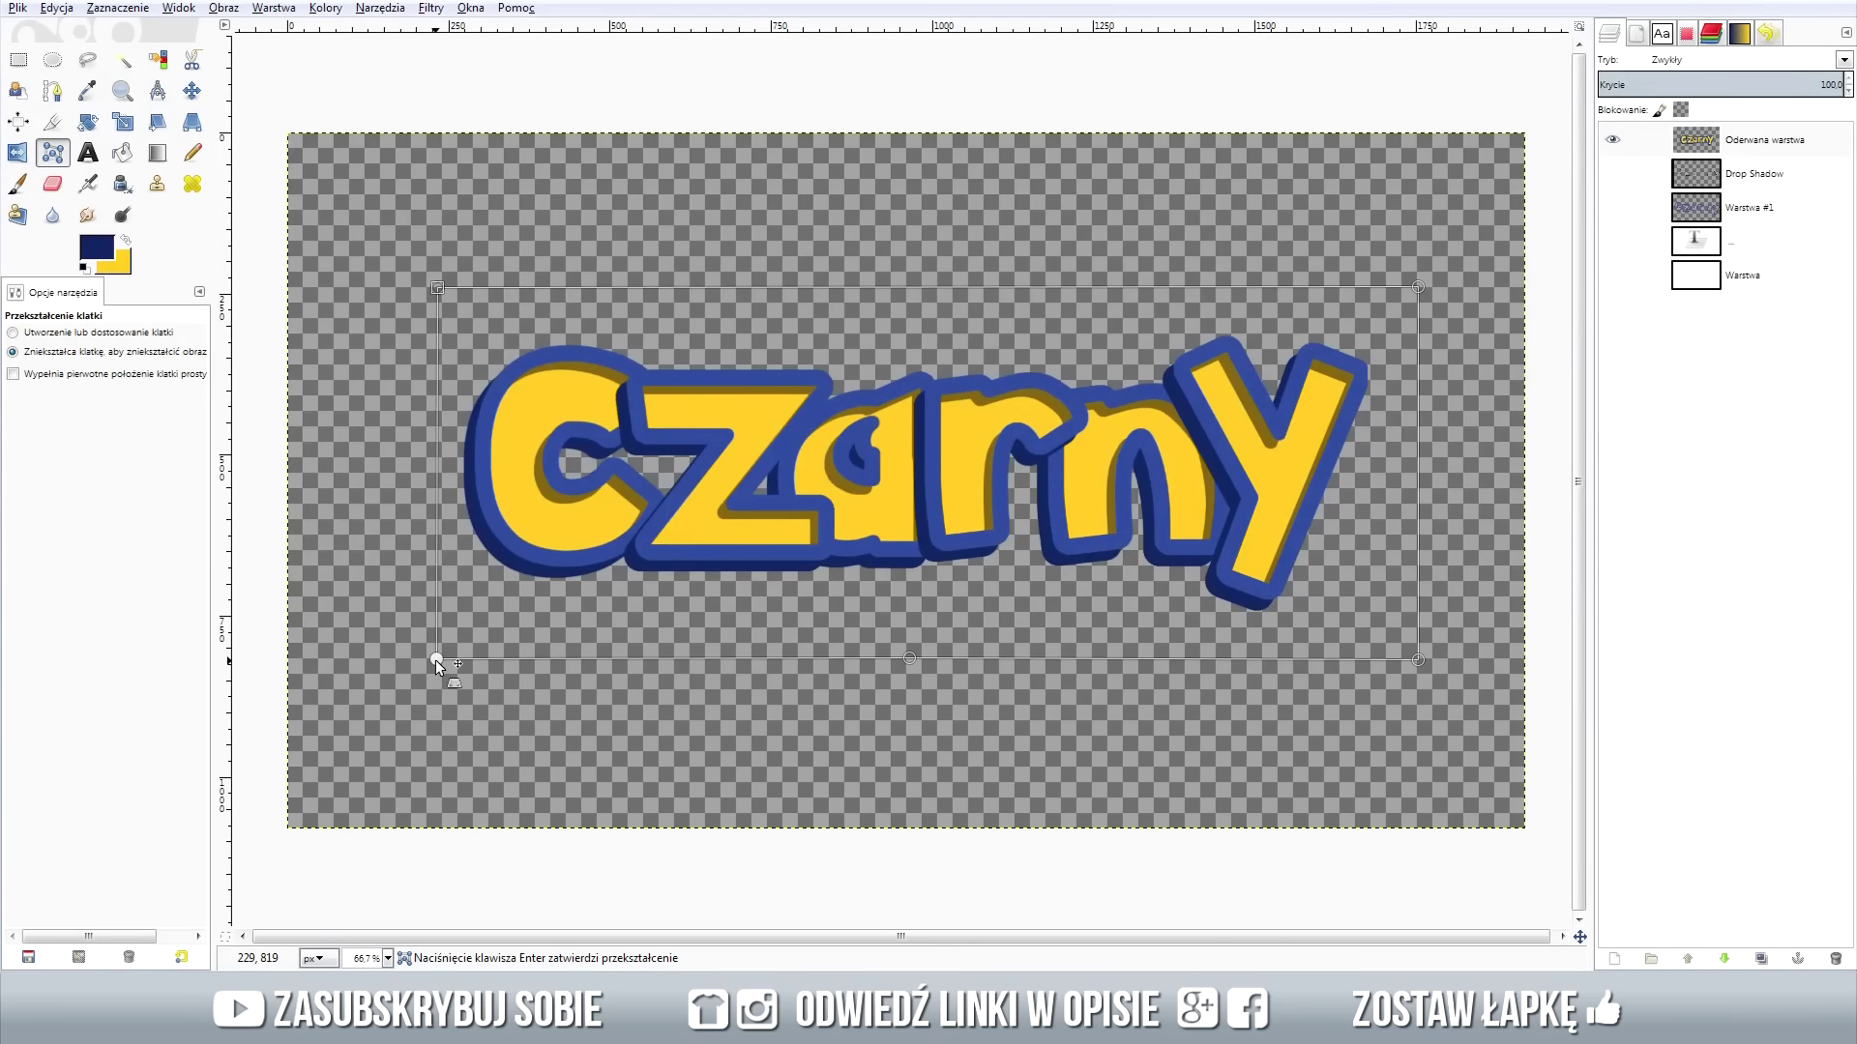
Pull the bottom cage corners down, raise the bottom-middle point high, and apply the warp.
left_click_drag(435, 687, 440, 692)
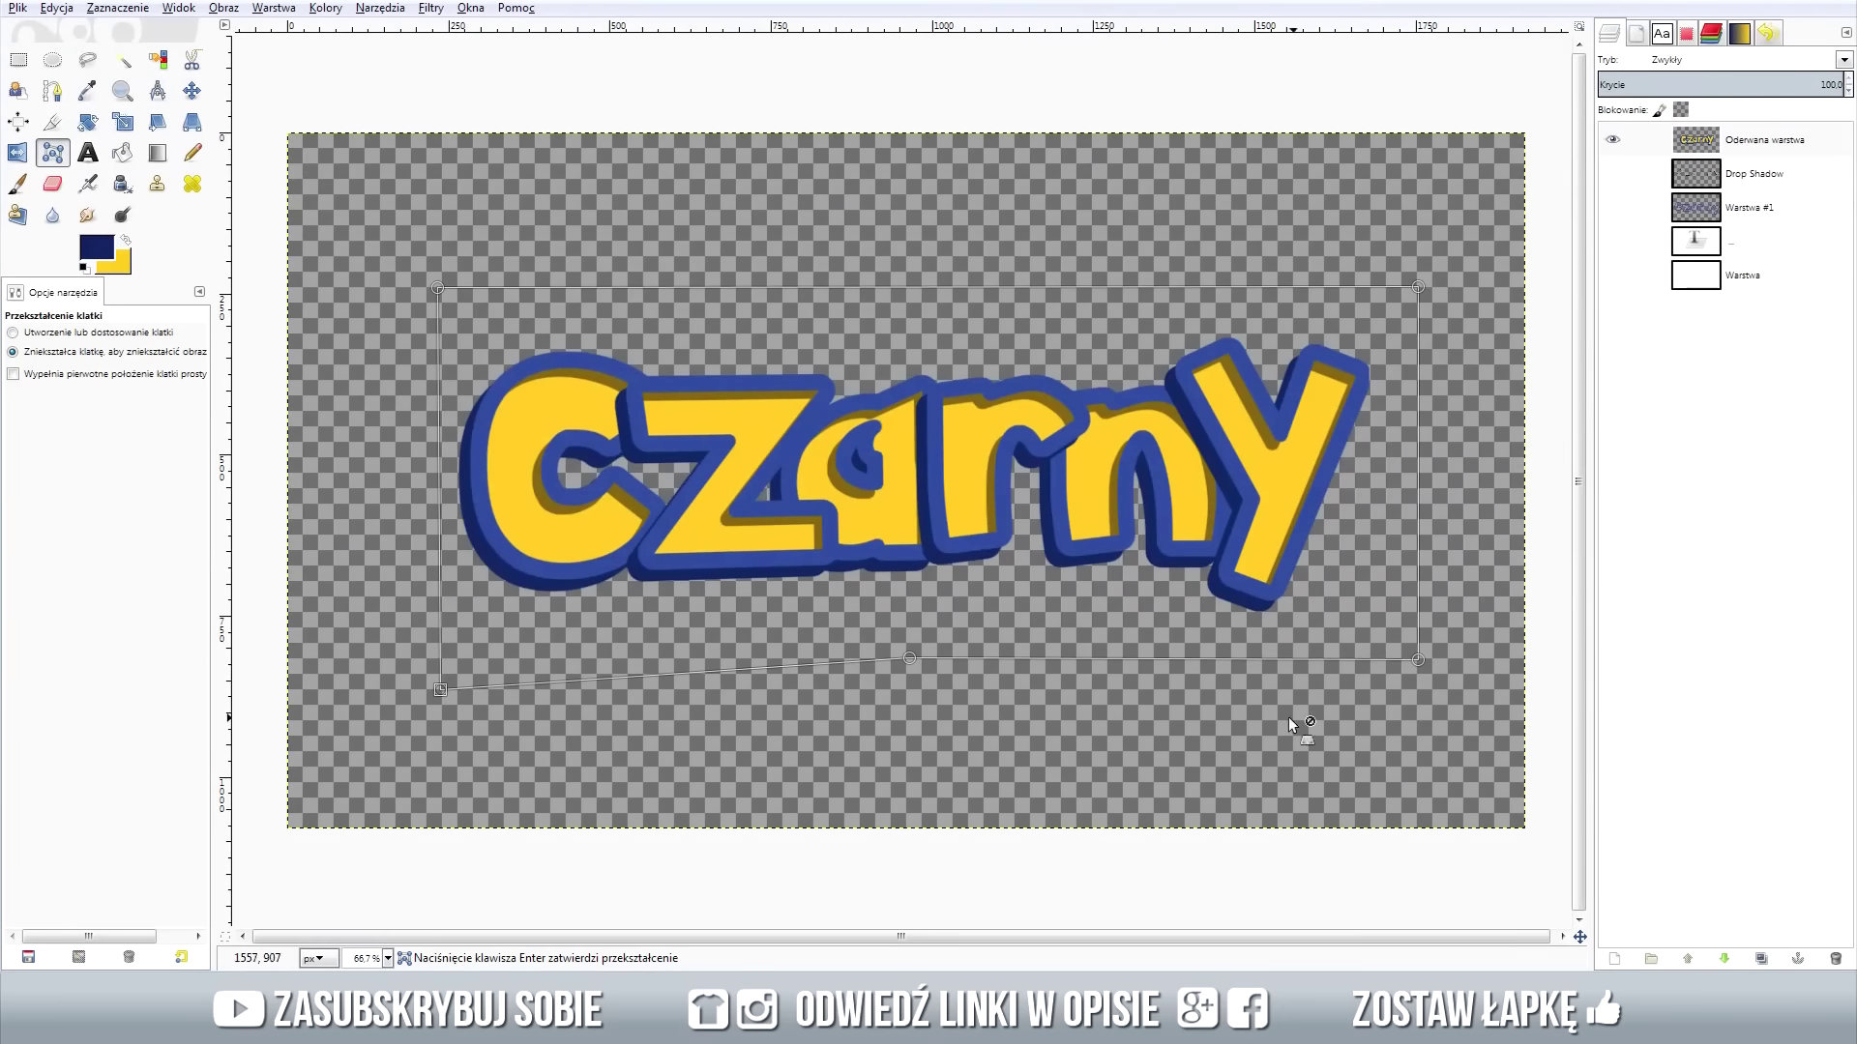
left_click_drag(1419, 659, 1417, 693)
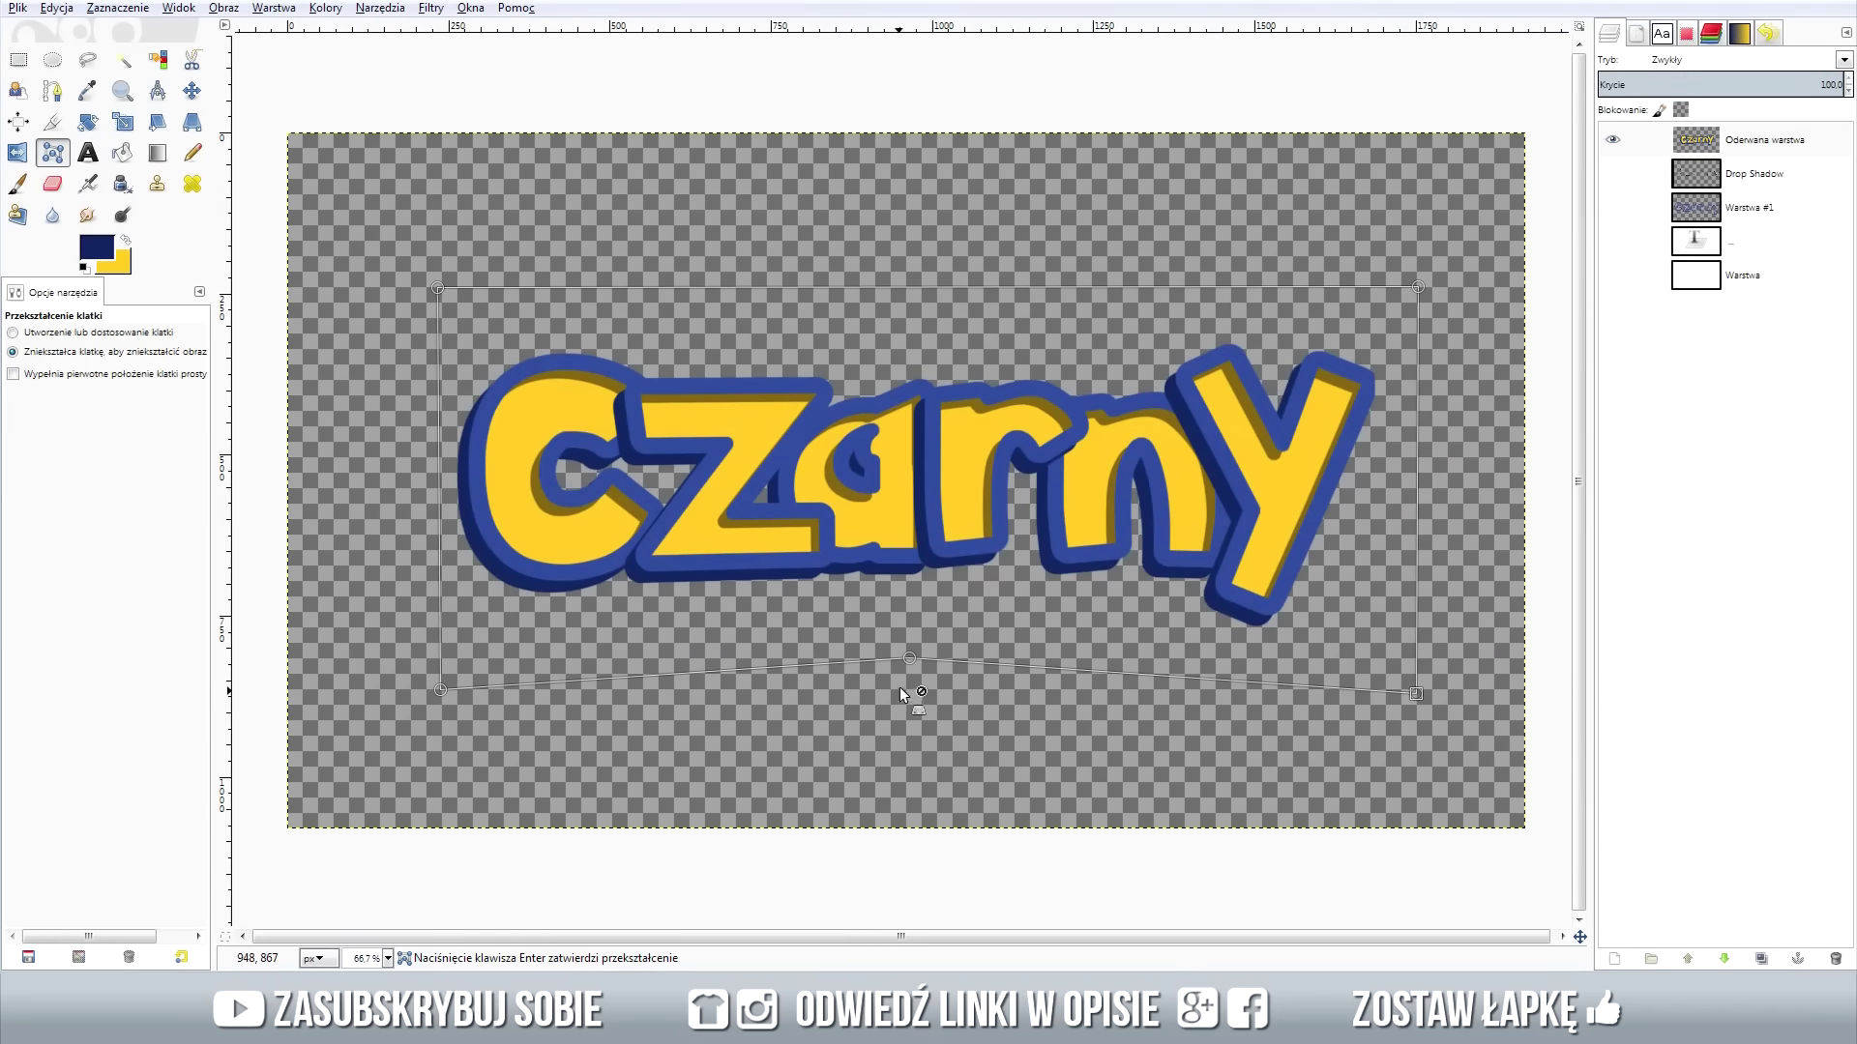
left_click_drag(909, 660, 903, 636)
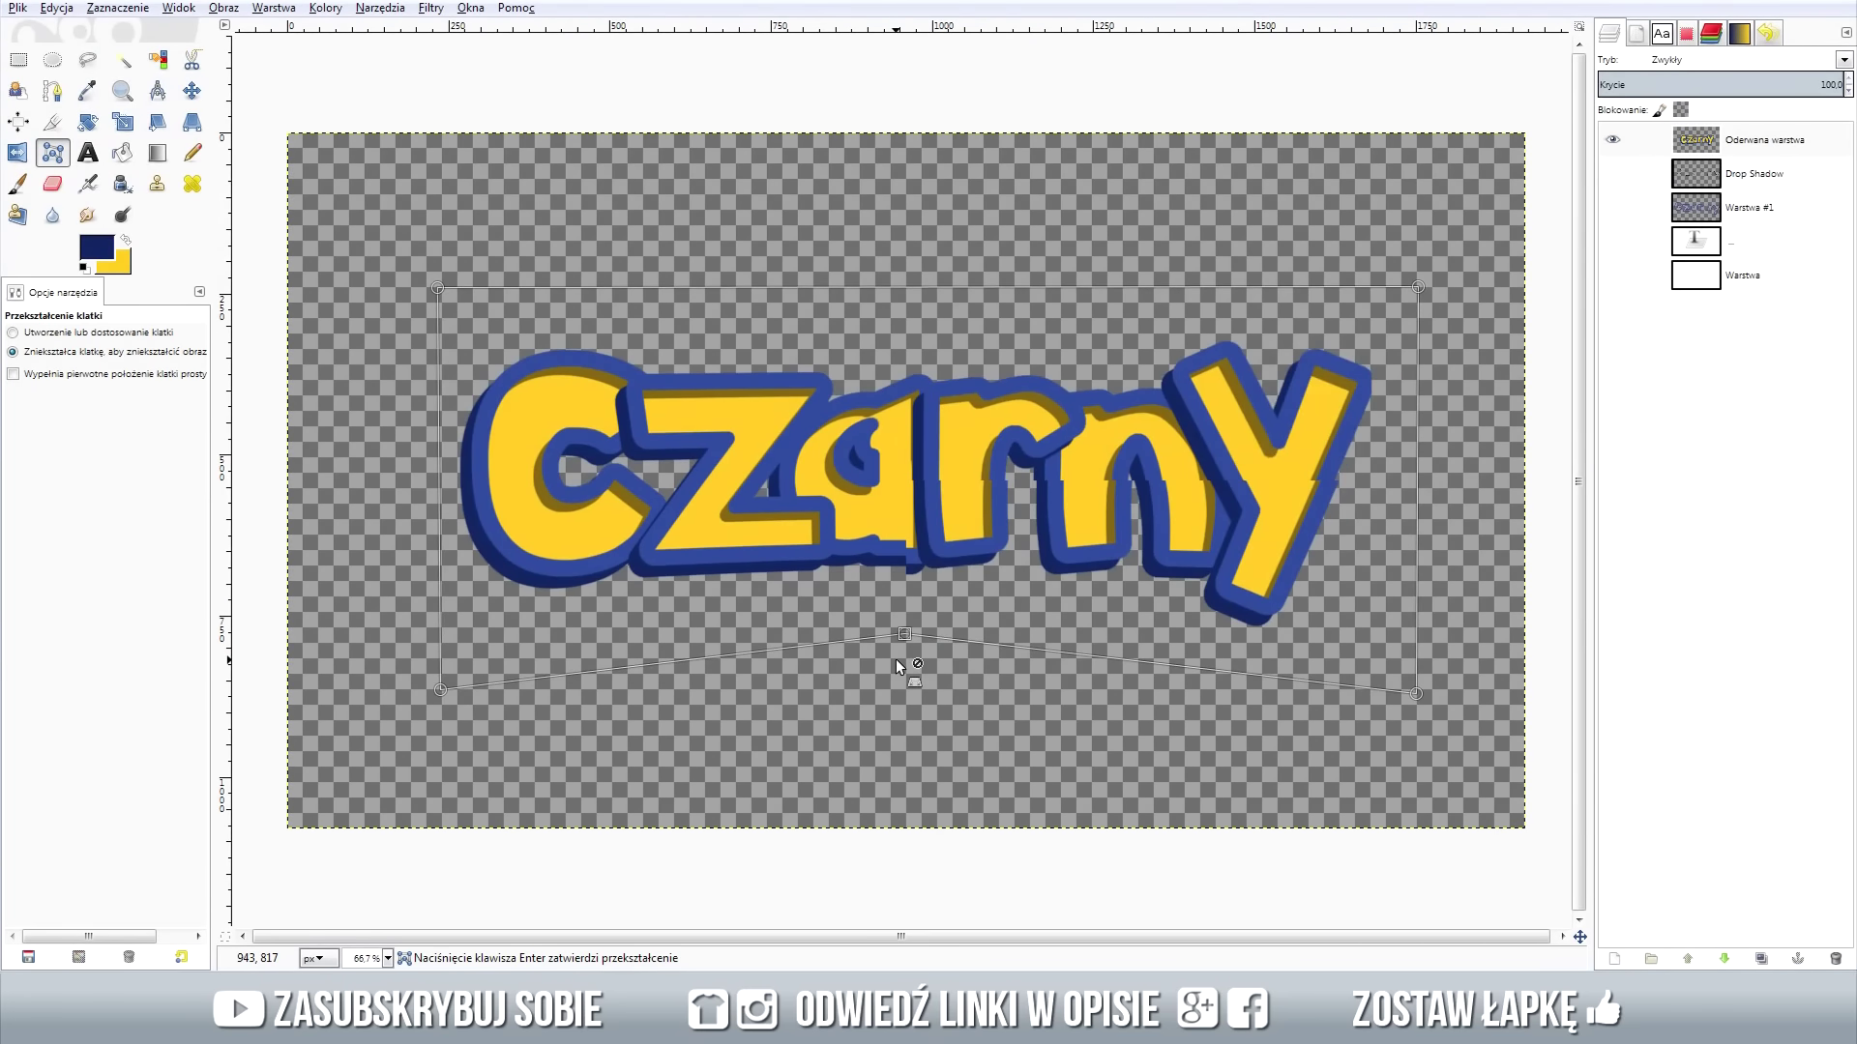
left_click_drag(904, 634, 904, 609)
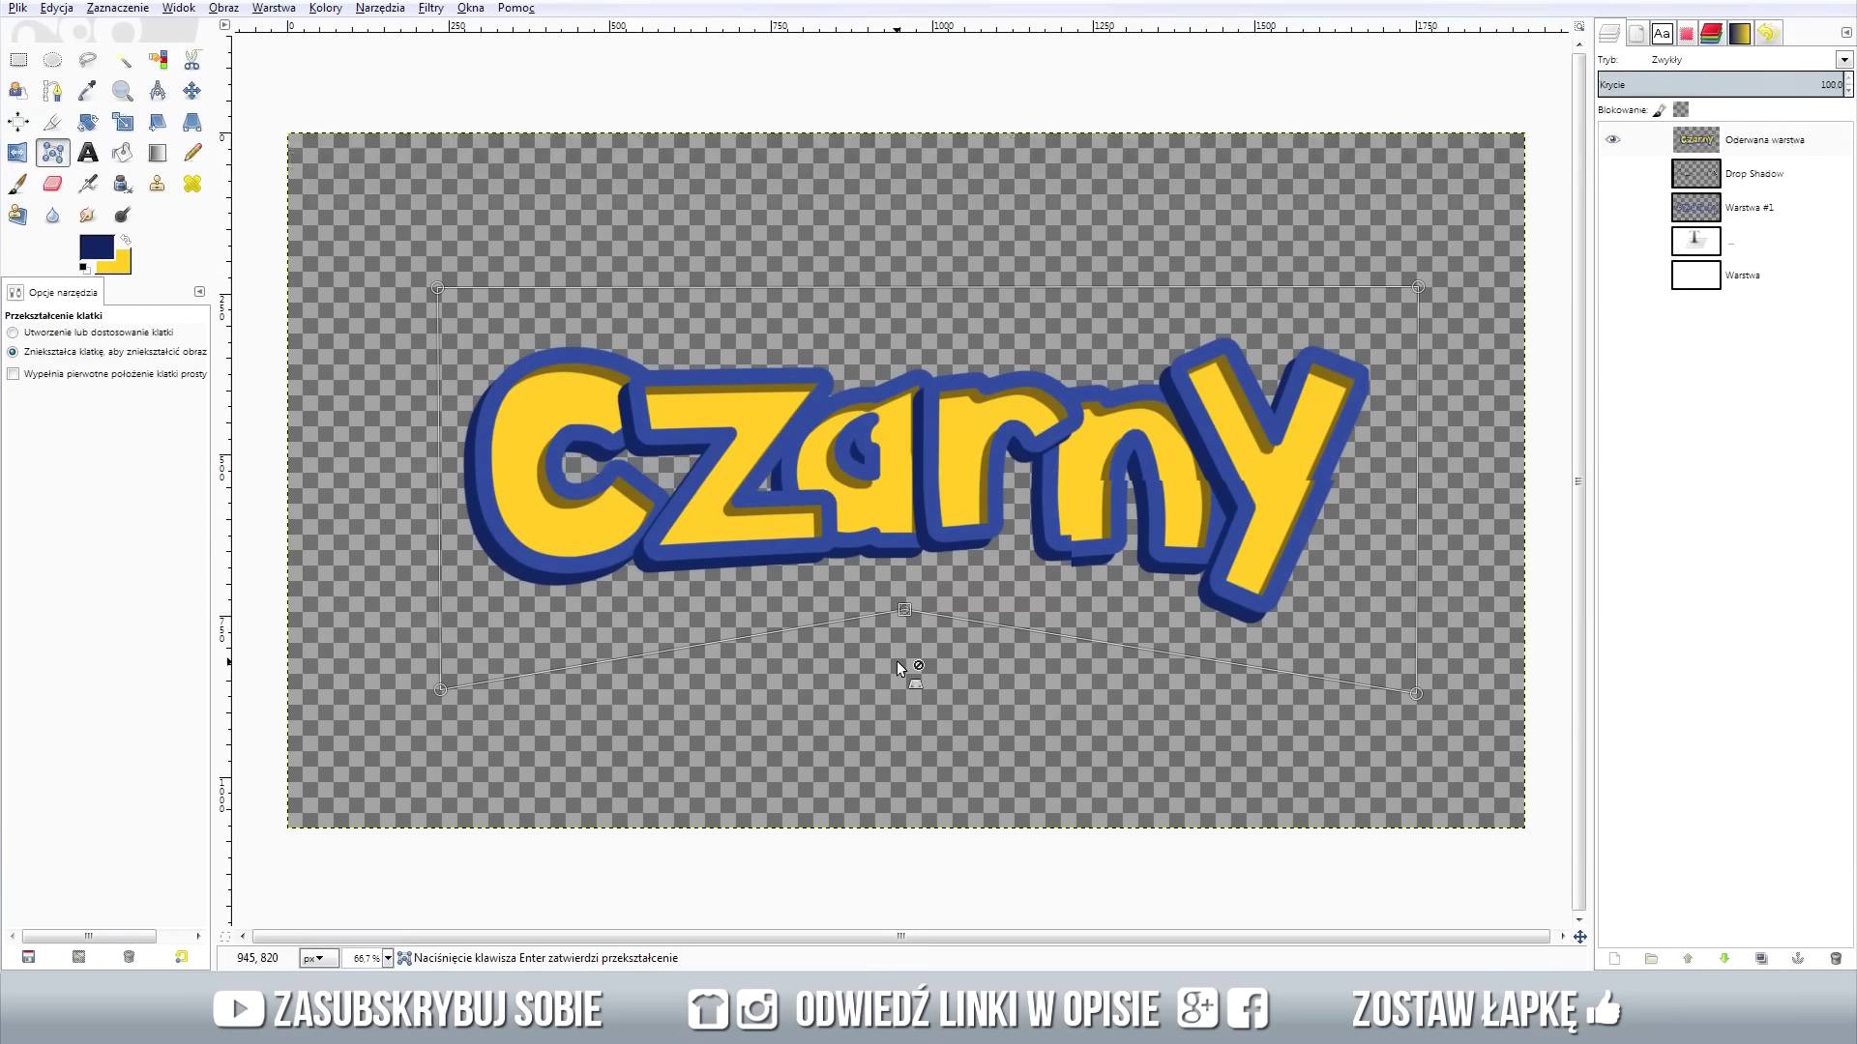
left_click_drag(905, 611, 906, 582)
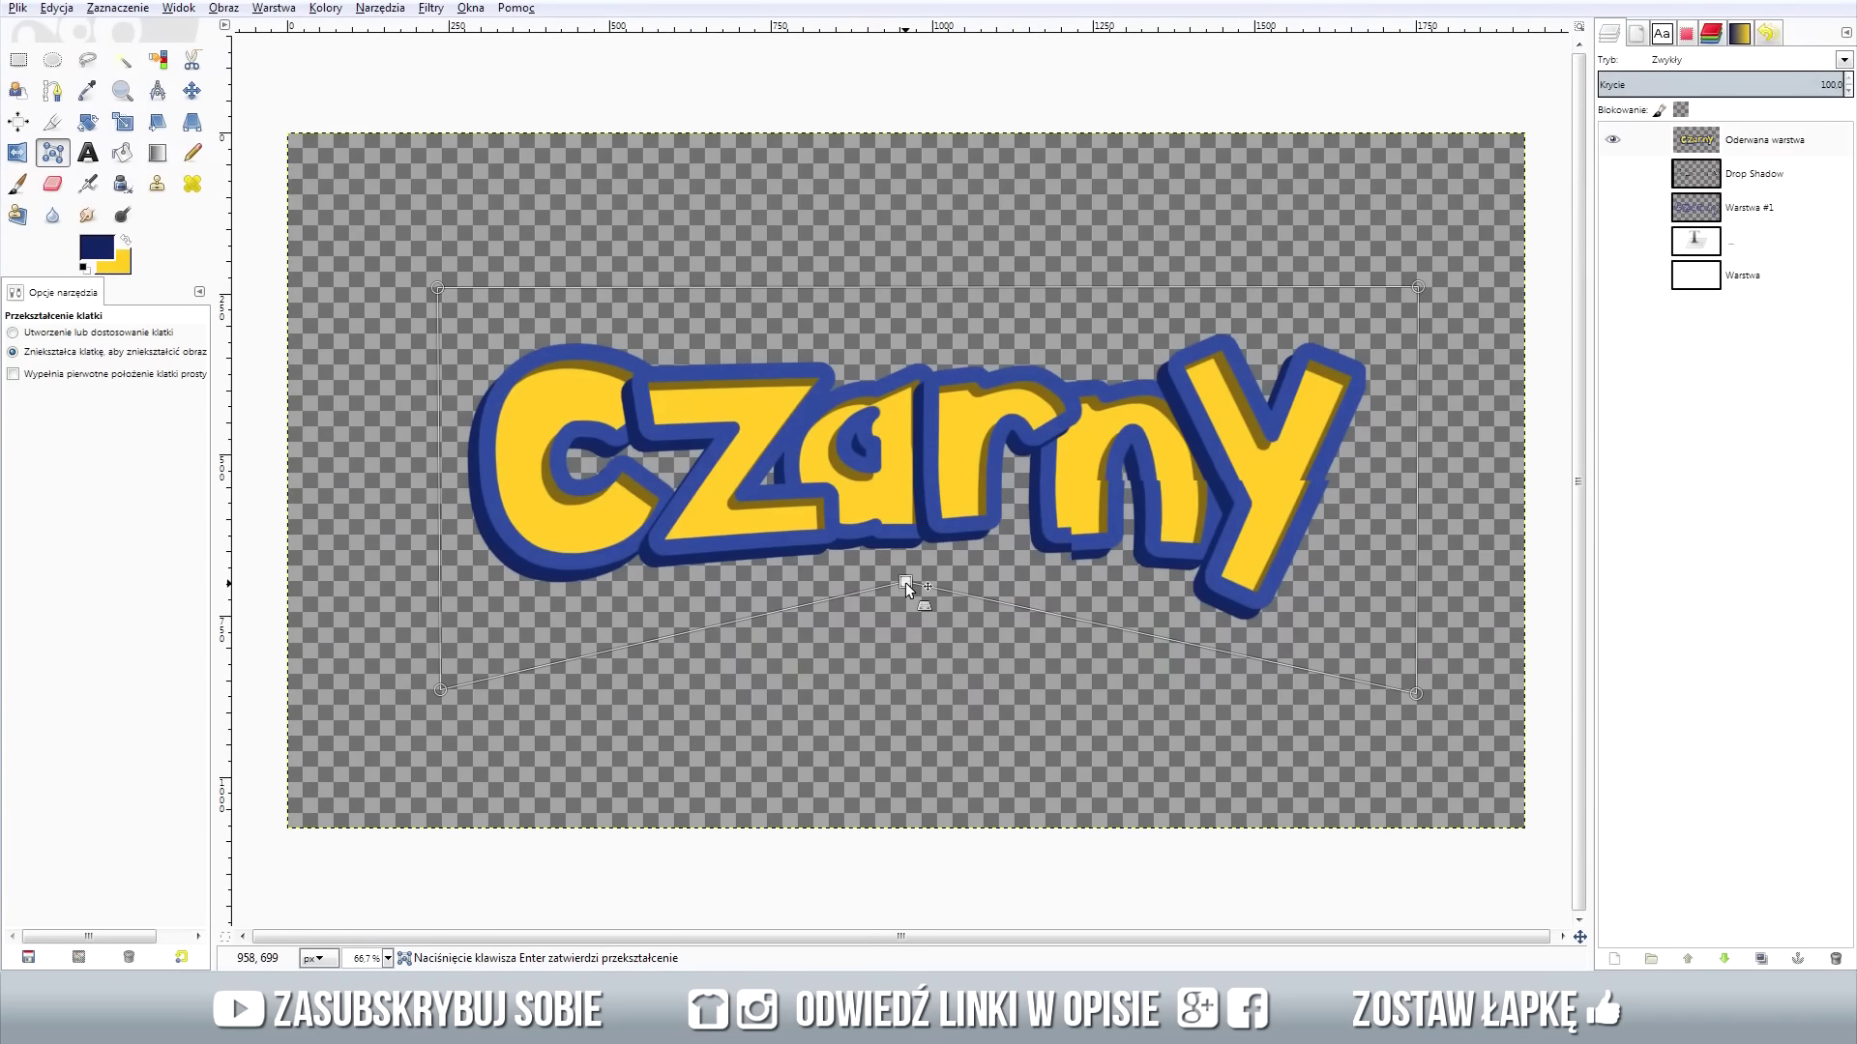
left_click_drag(905, 583, 904, 556)
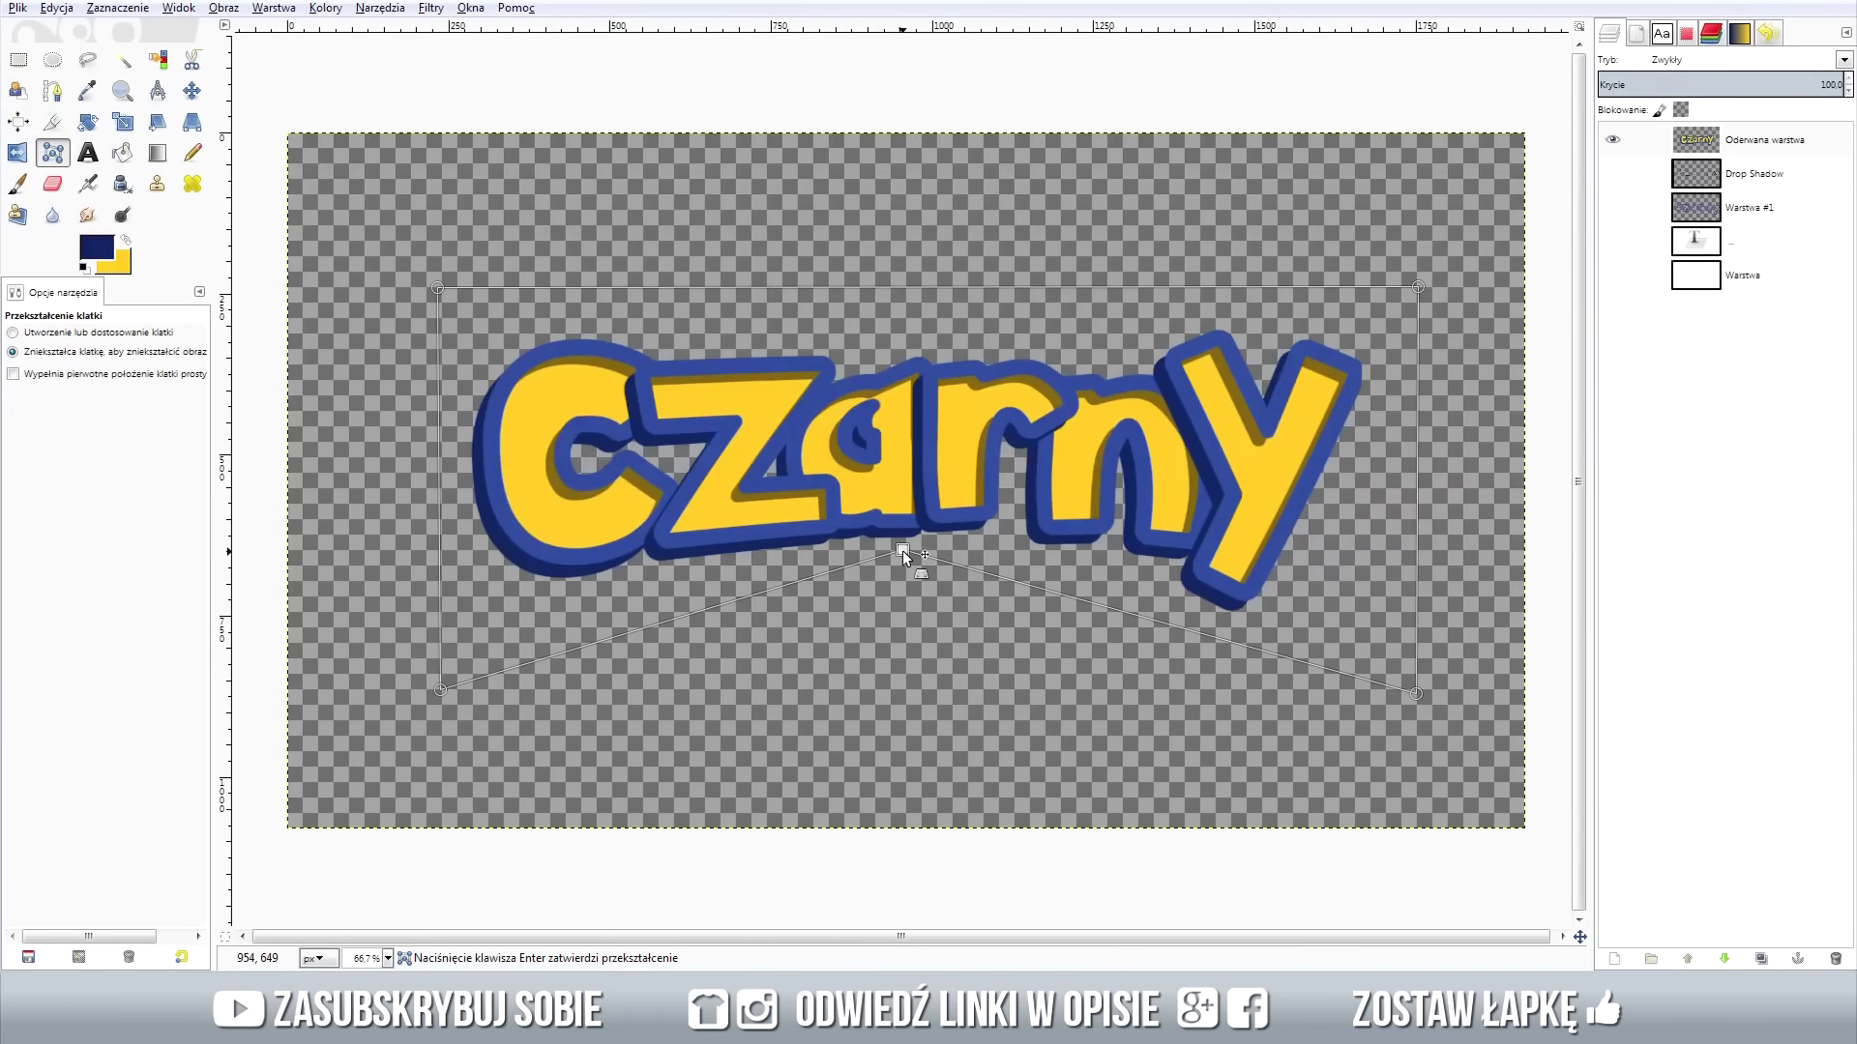
left_click_drag(903, 553, 904, 527)
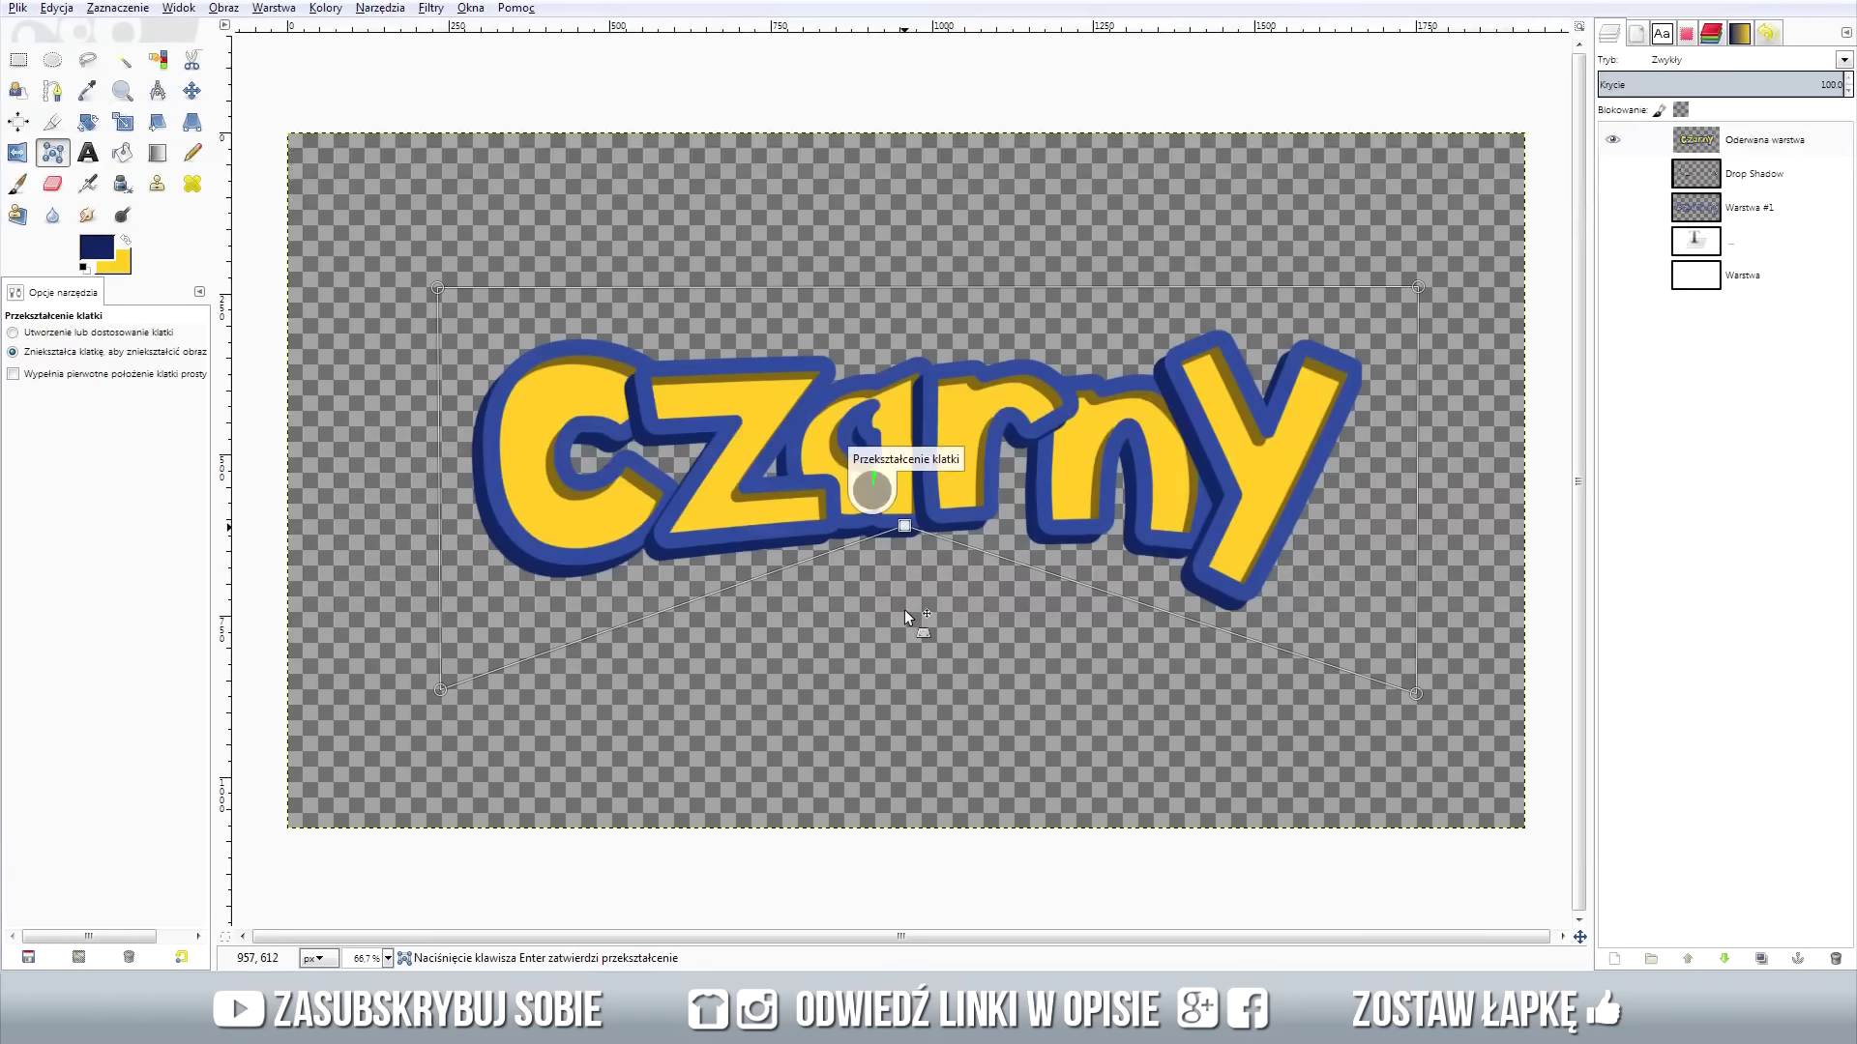
left_click_drag(905, 527, 895, 425)
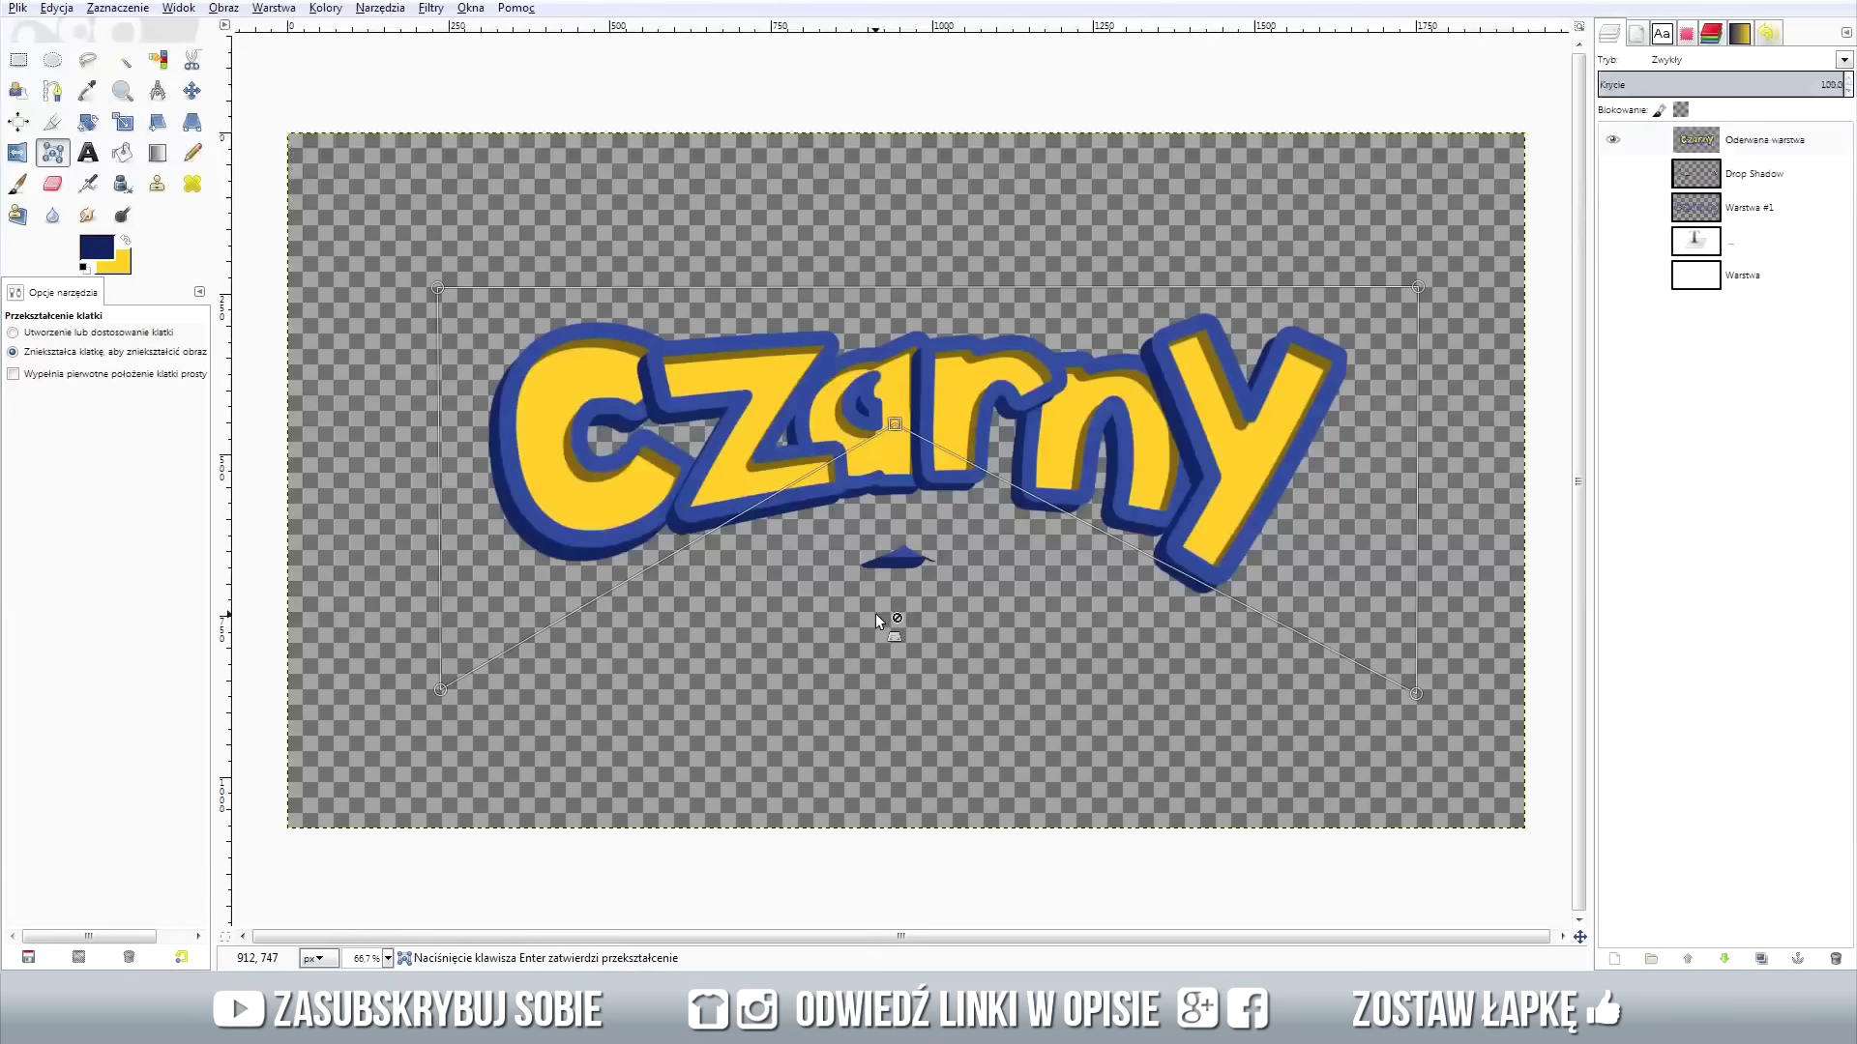
key("Return")
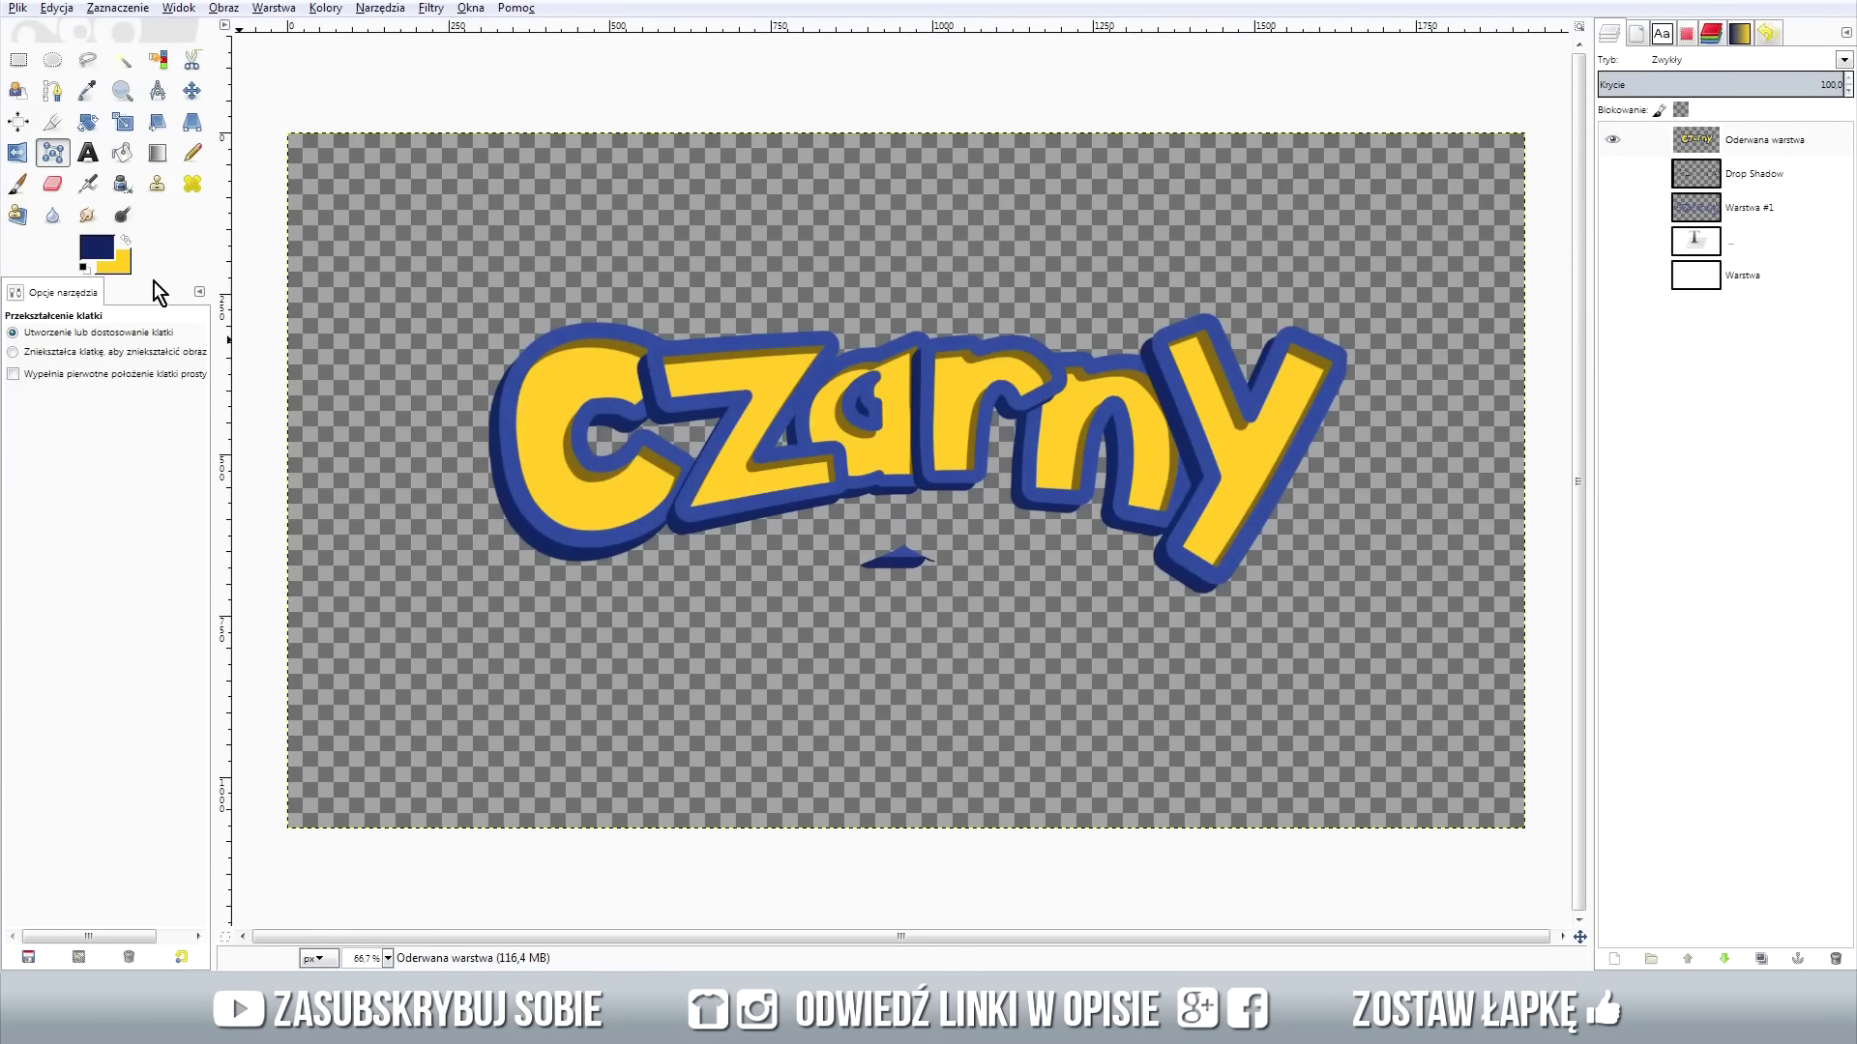
left_click(53, 183)
Erase the stray blue fragment beneath the arched word.
left_click(915, 543)
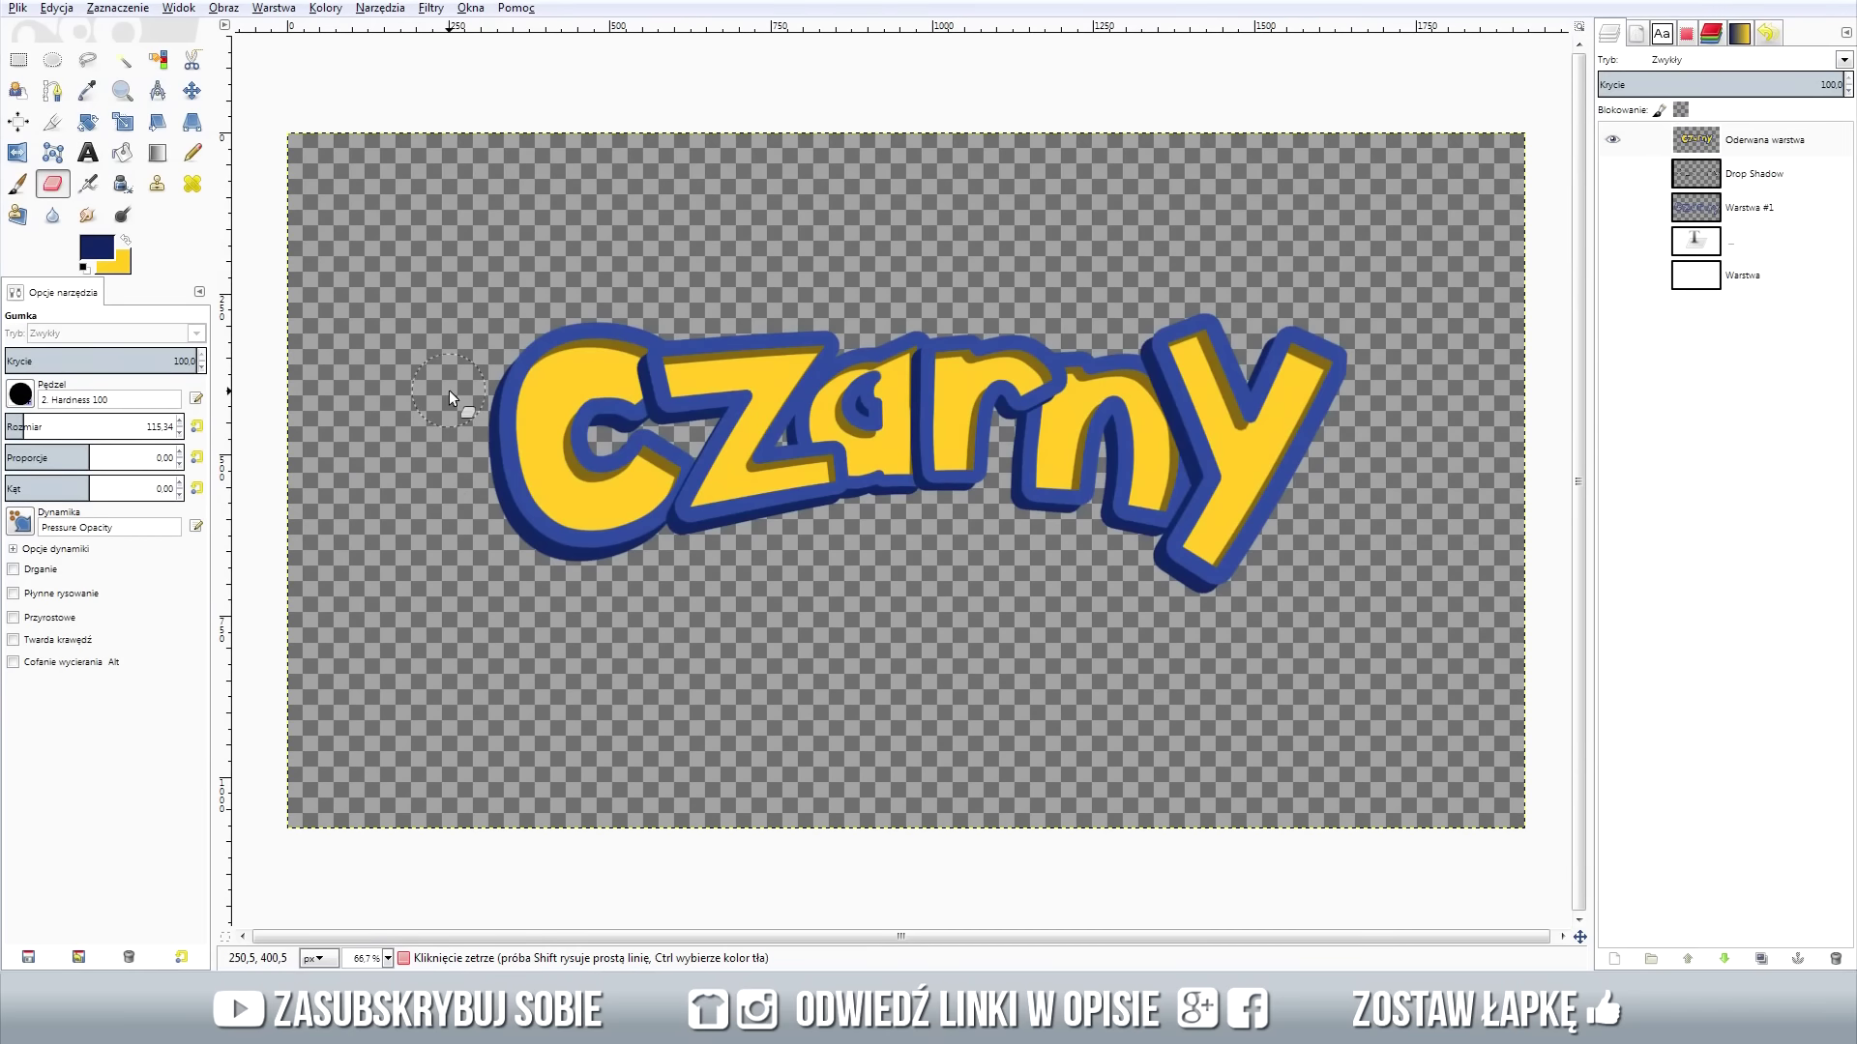
left_click(191, 91)
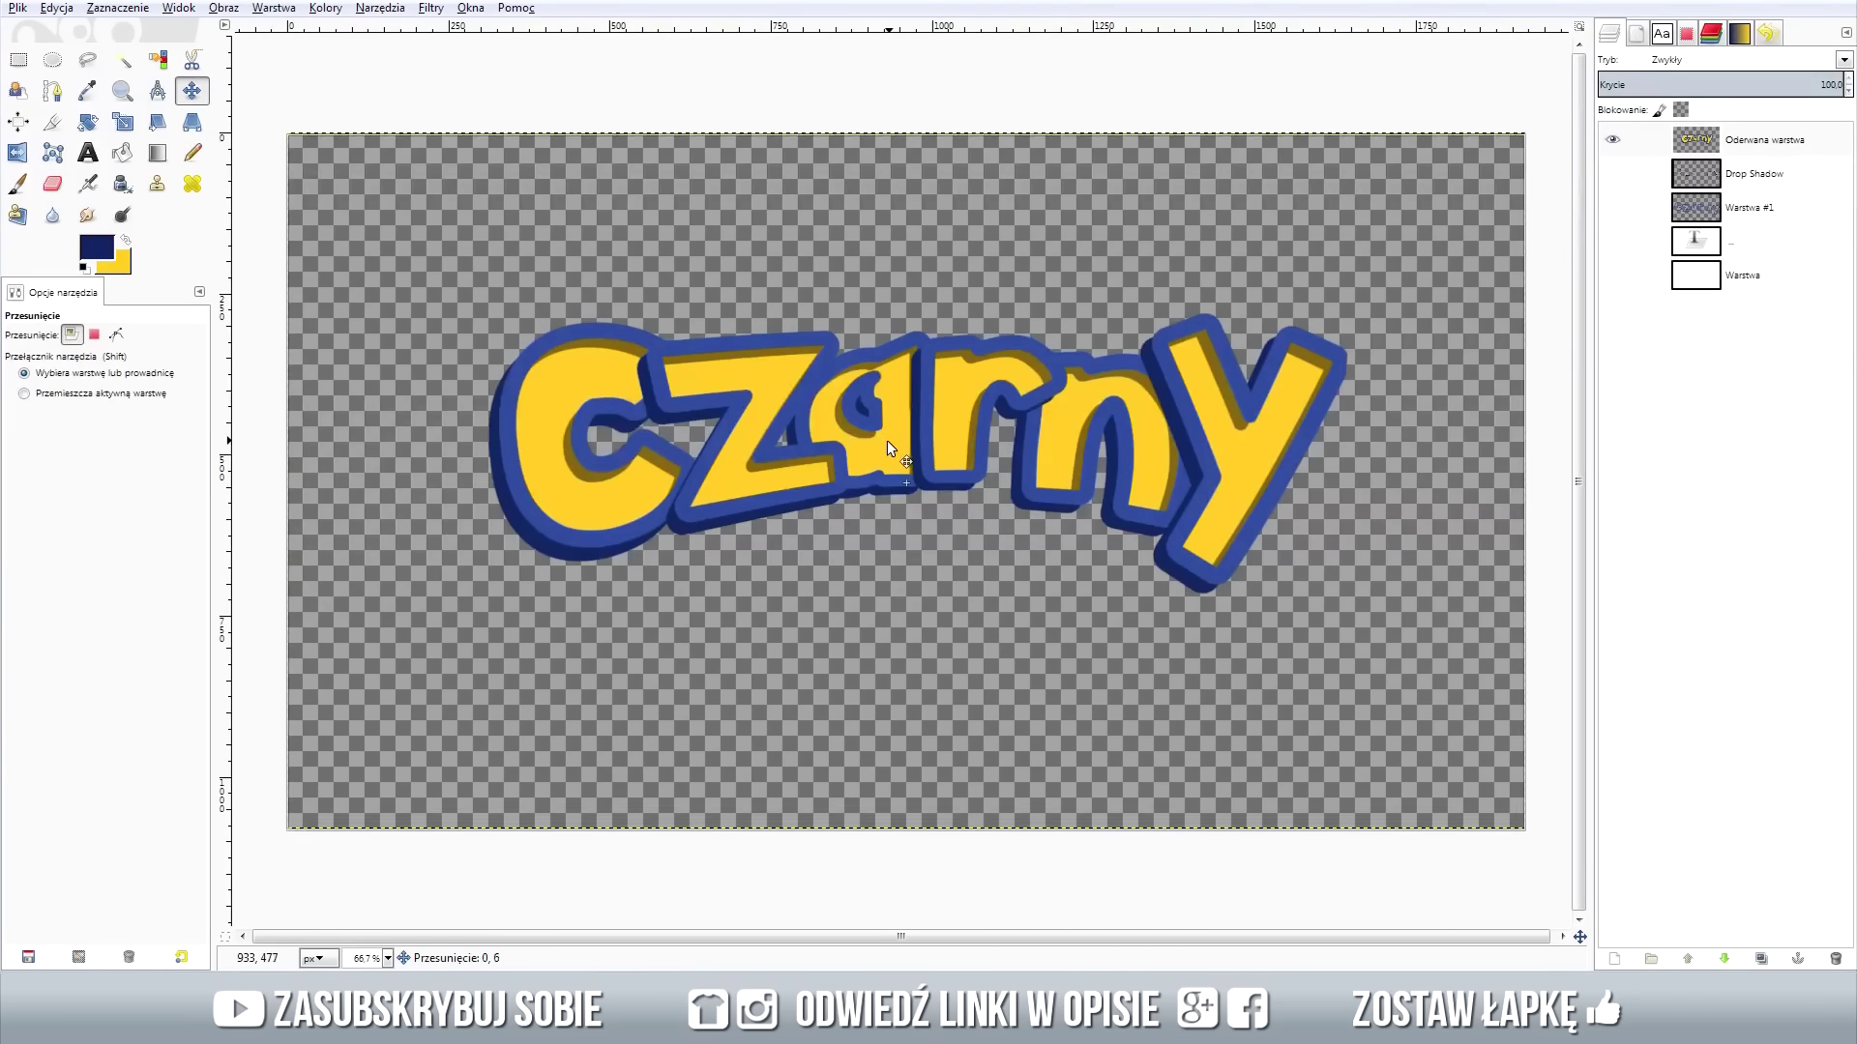
Drag the arched 'czarny' layer about 36 px lower.
left_click_drag(890, 435, 891, 471)
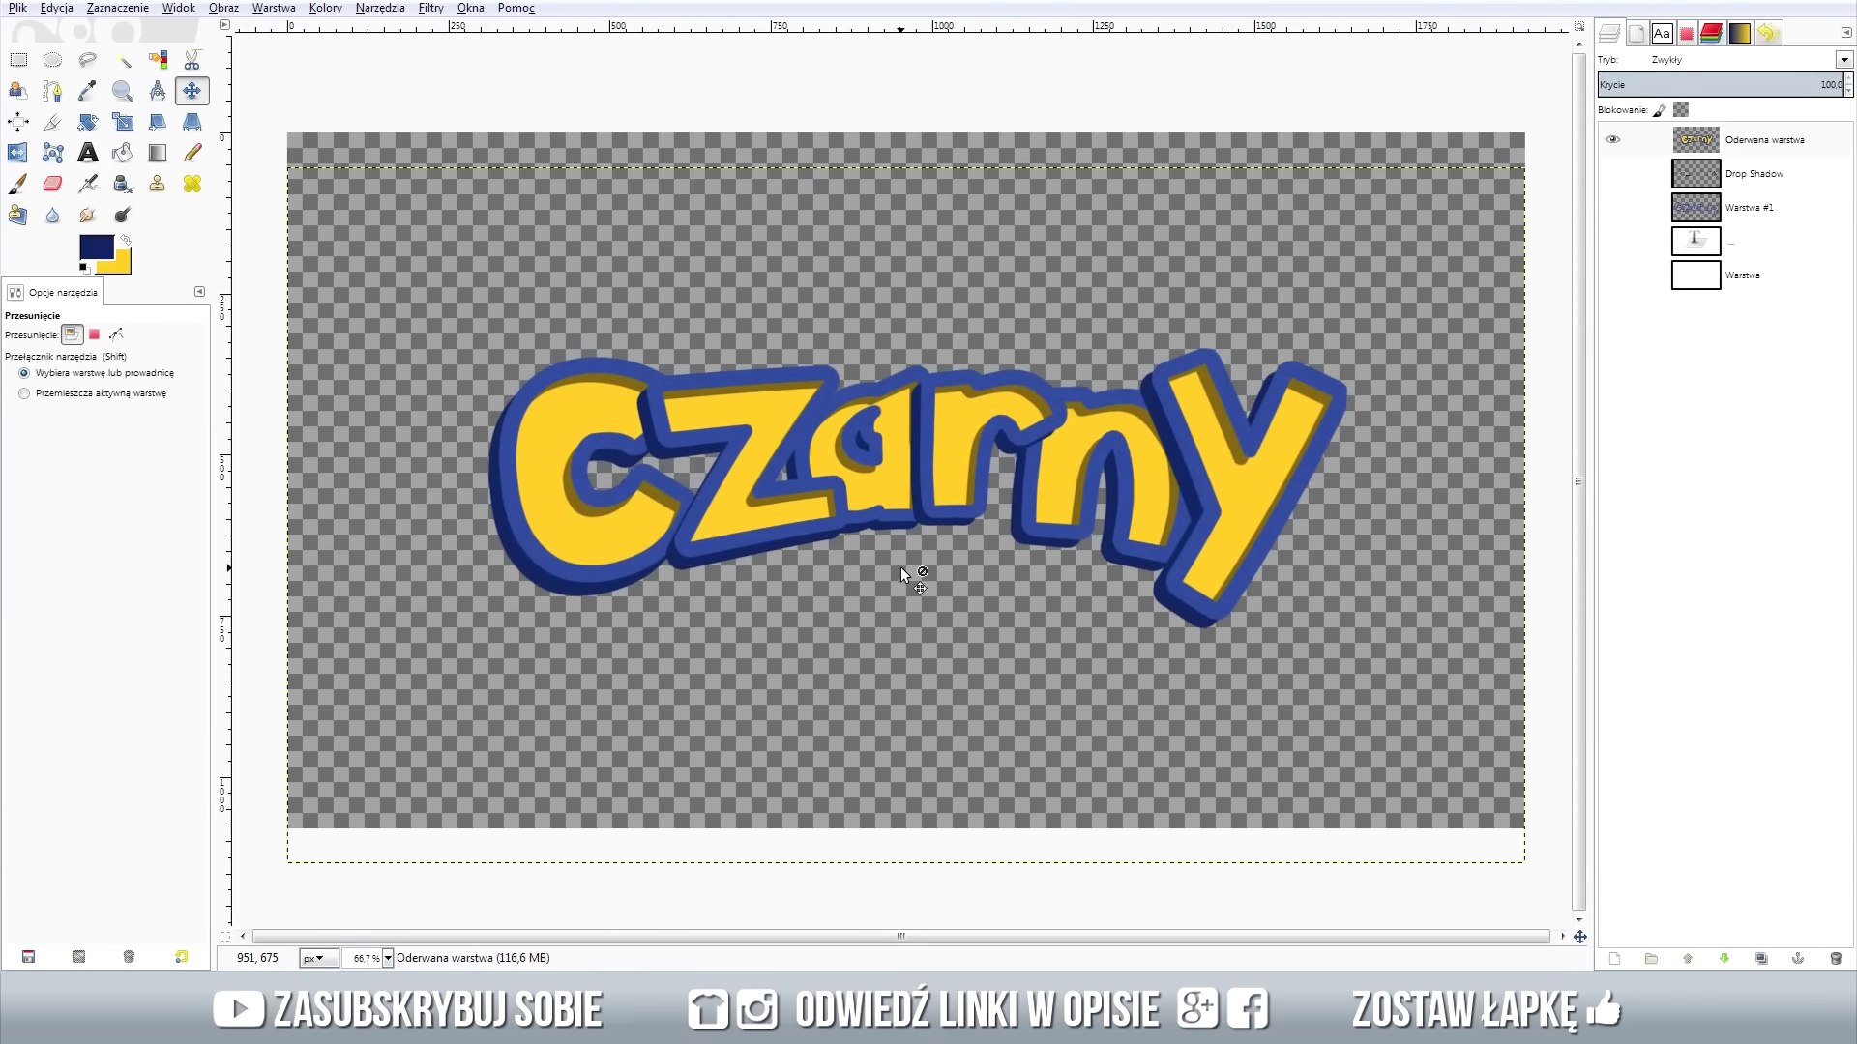